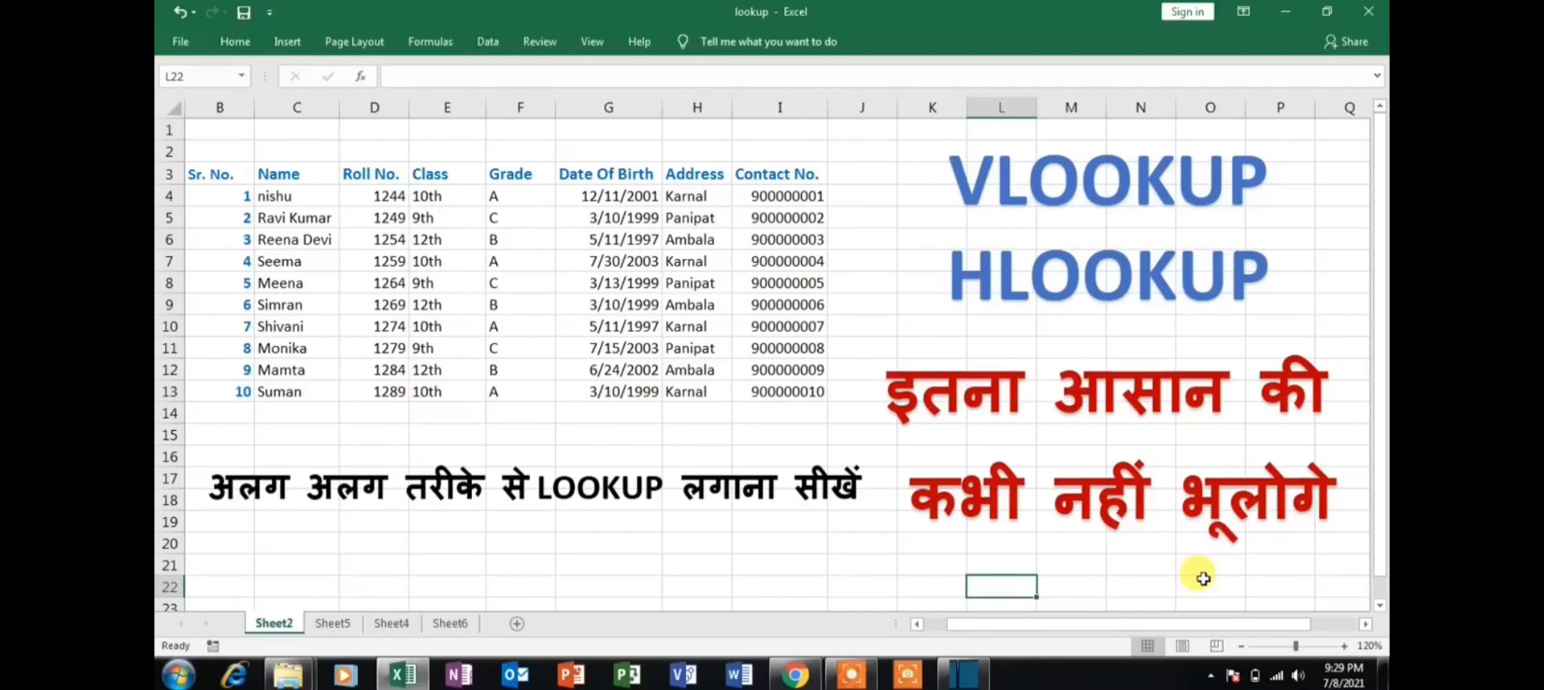
pyautogui.click(1272, 581)
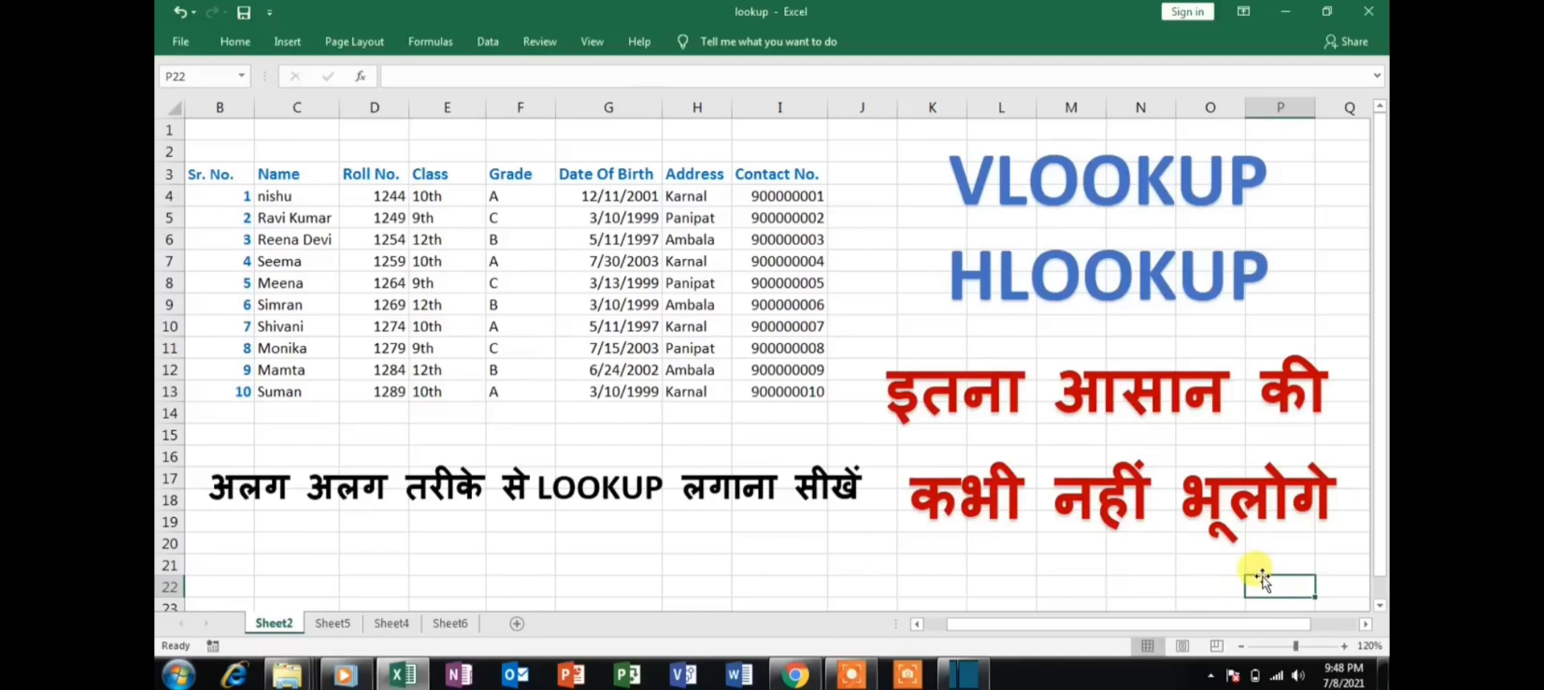
pyautogui.click(1152, 587)
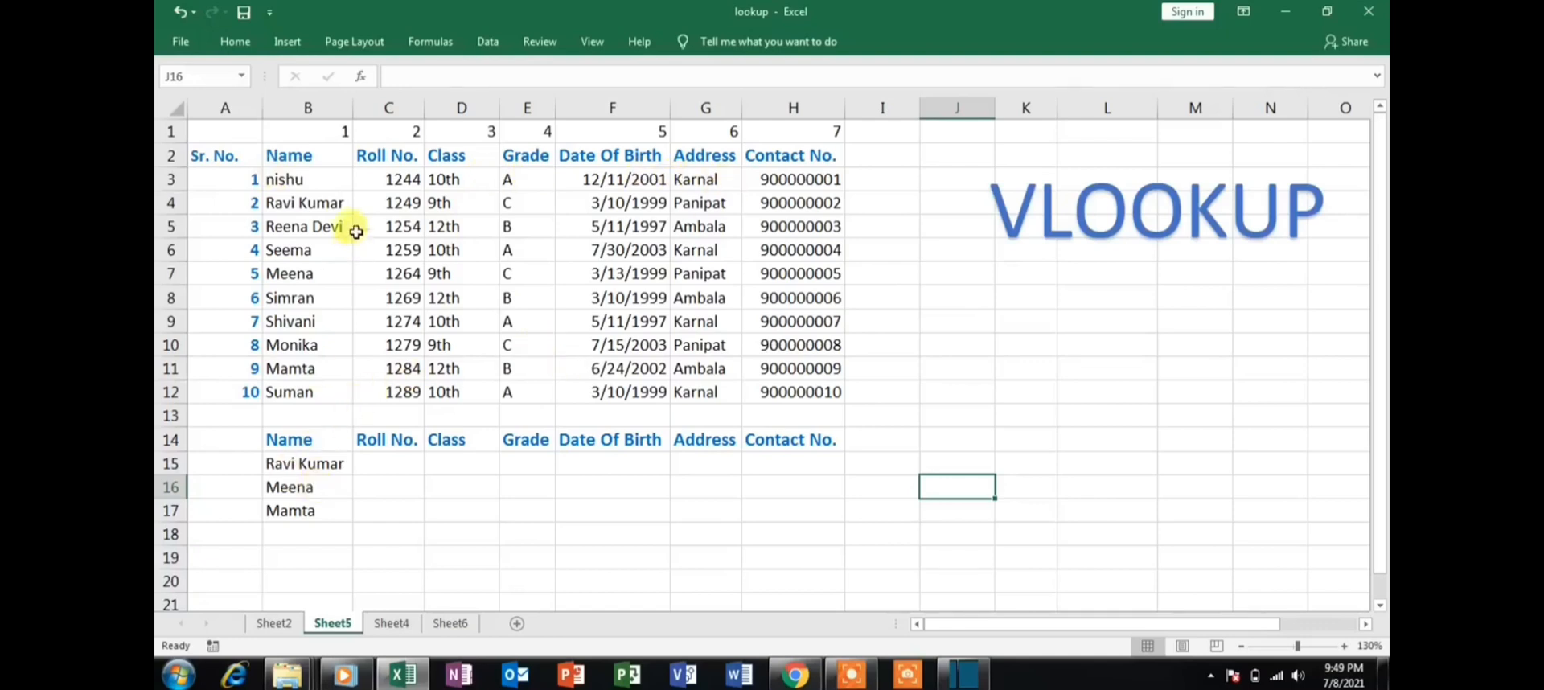
# Examine the three lookup names in cells B15 to B17 of the lower table on Sheet5.
pyautogui.click(286, 464)
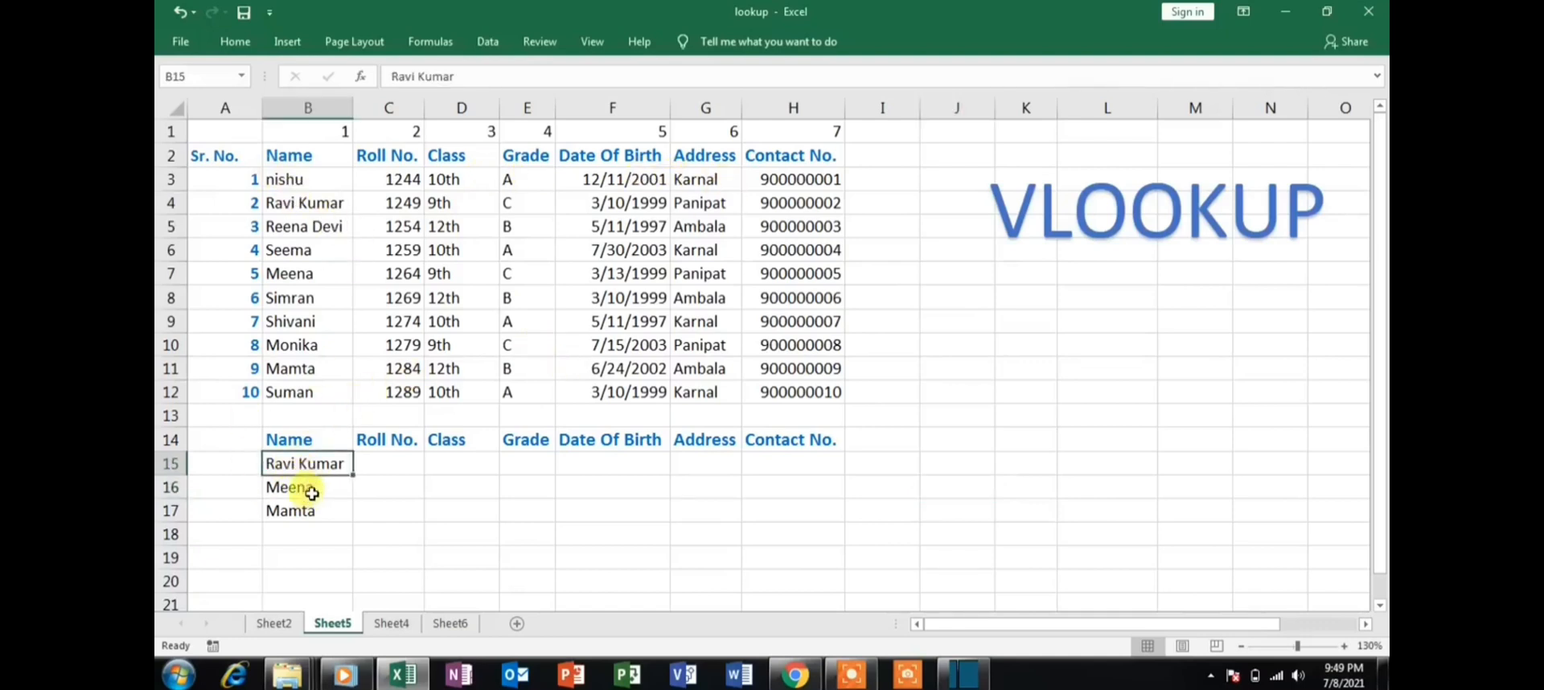
pyautogui.click(312, 493)
pyautogui.click(311, 510)
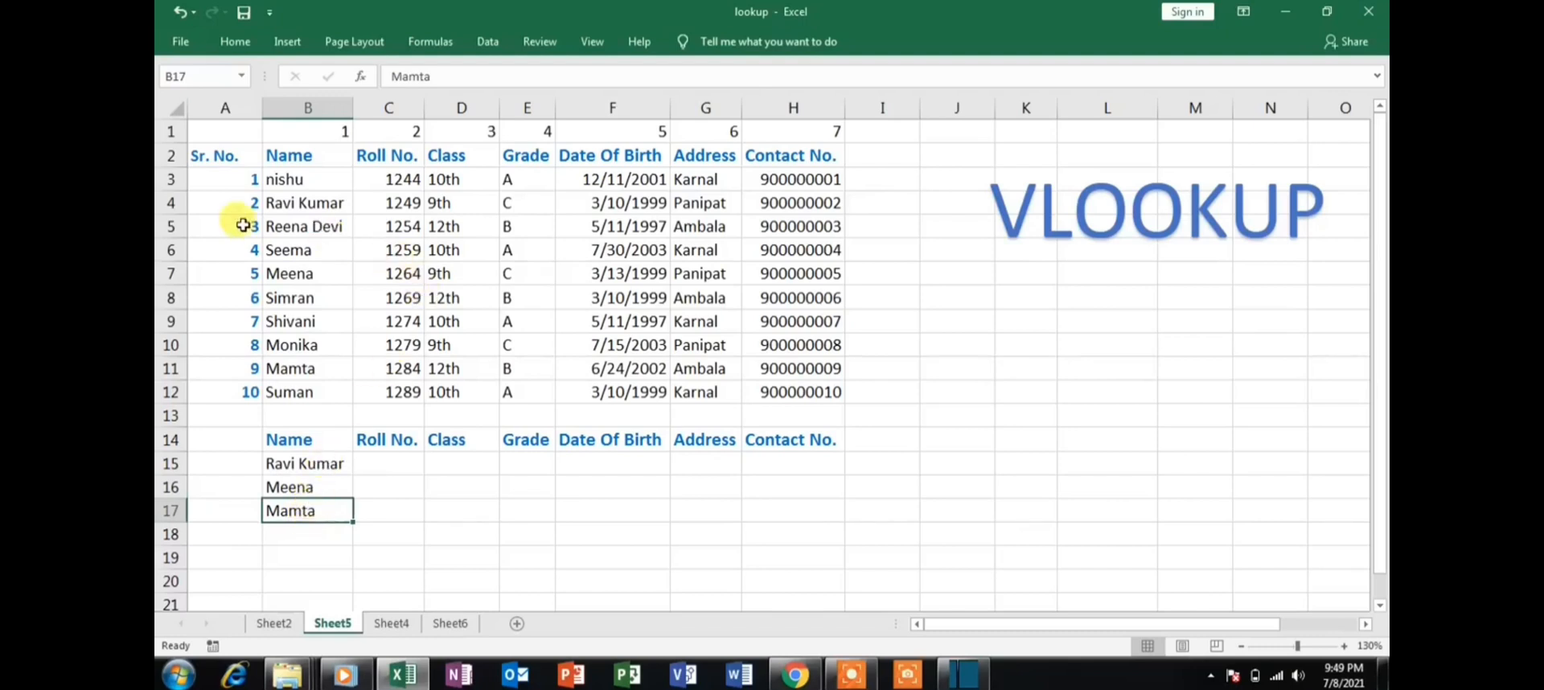
pyautogui.click(390, 443)
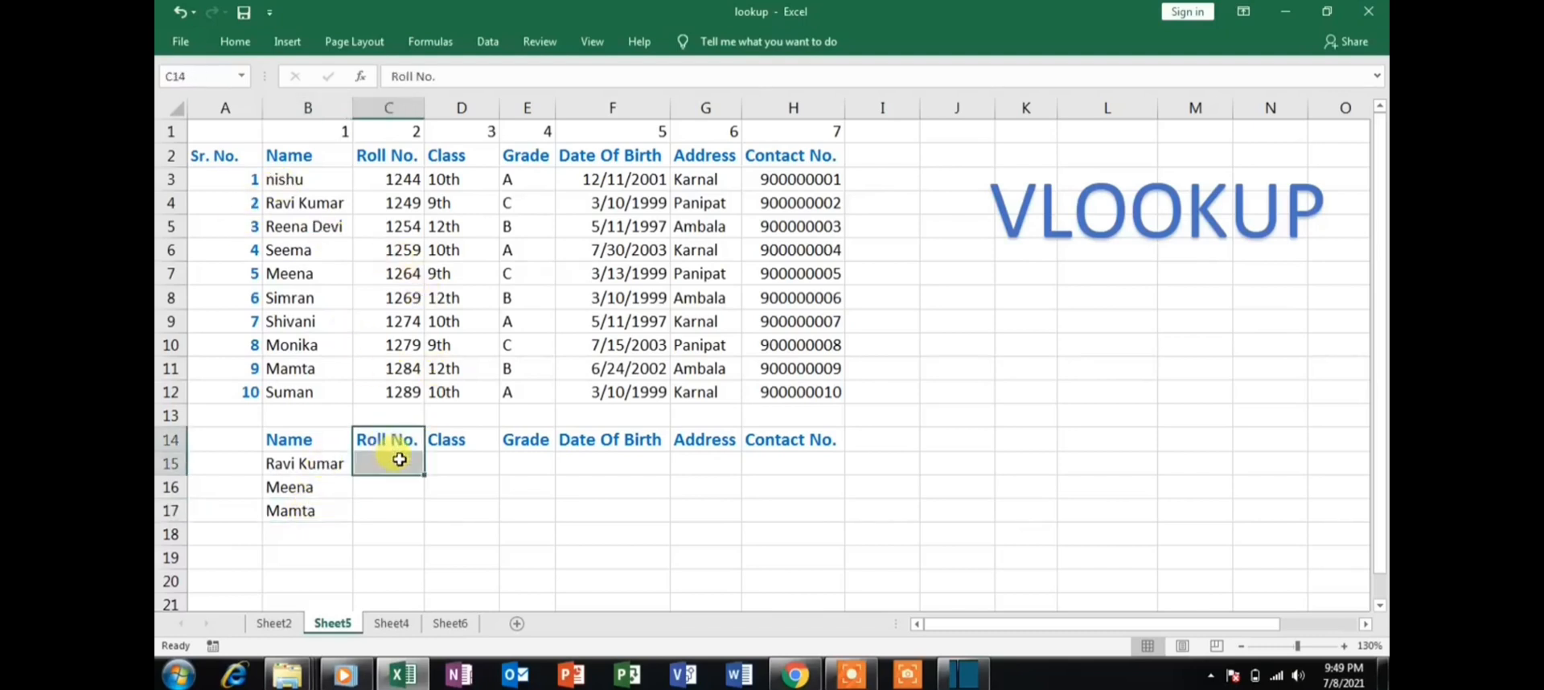
pyautogui.moveTo(399, 453); pyautogui.dragTo(426, 481)
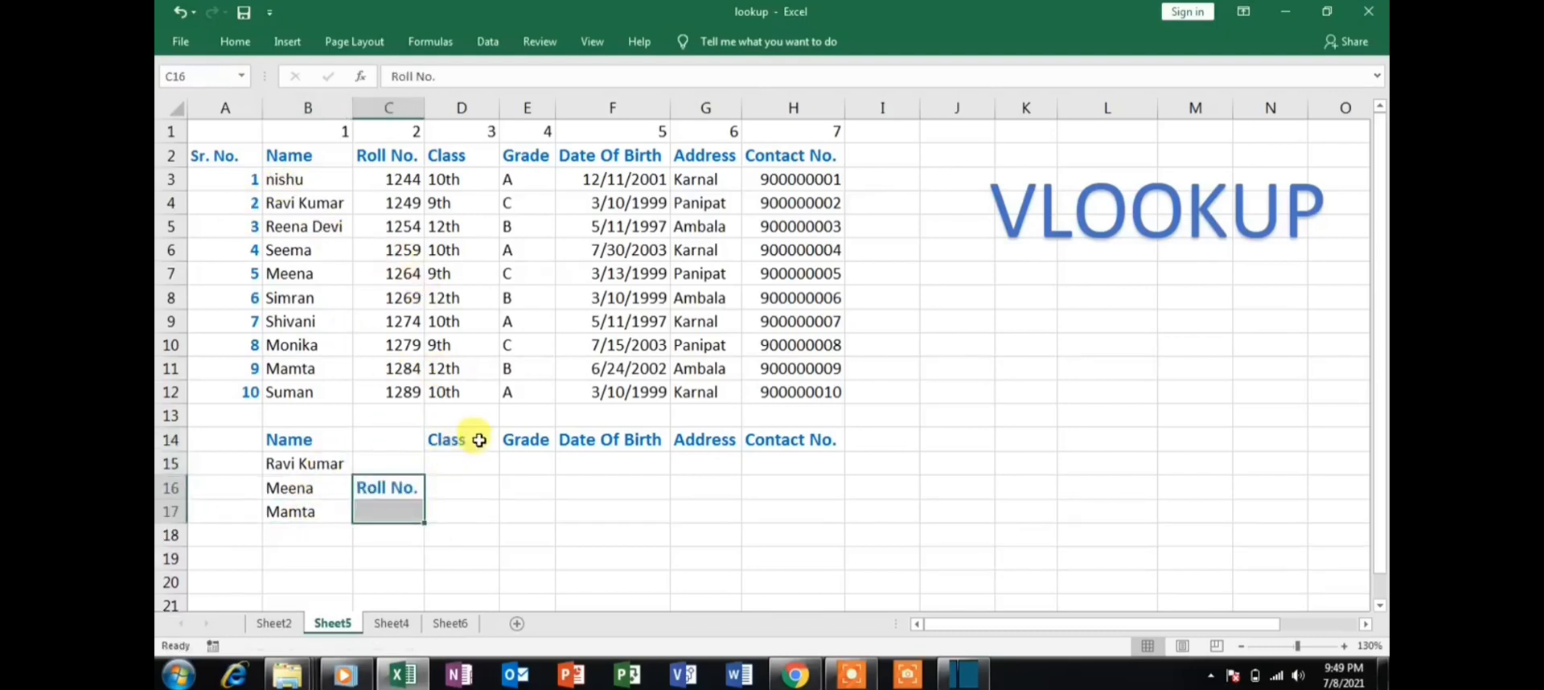
pyautogui.hotkey('ctrl', 'z')
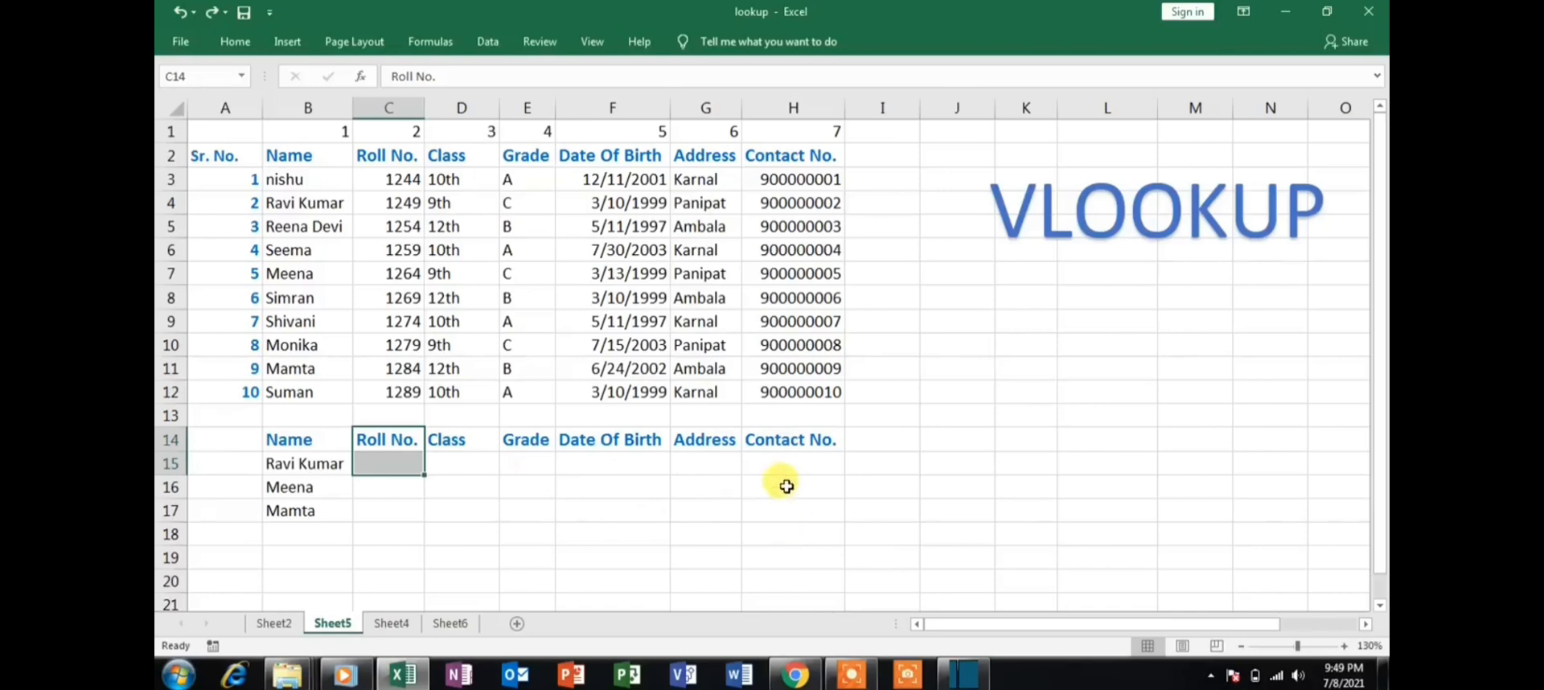
pyautogui.click(915, 418)
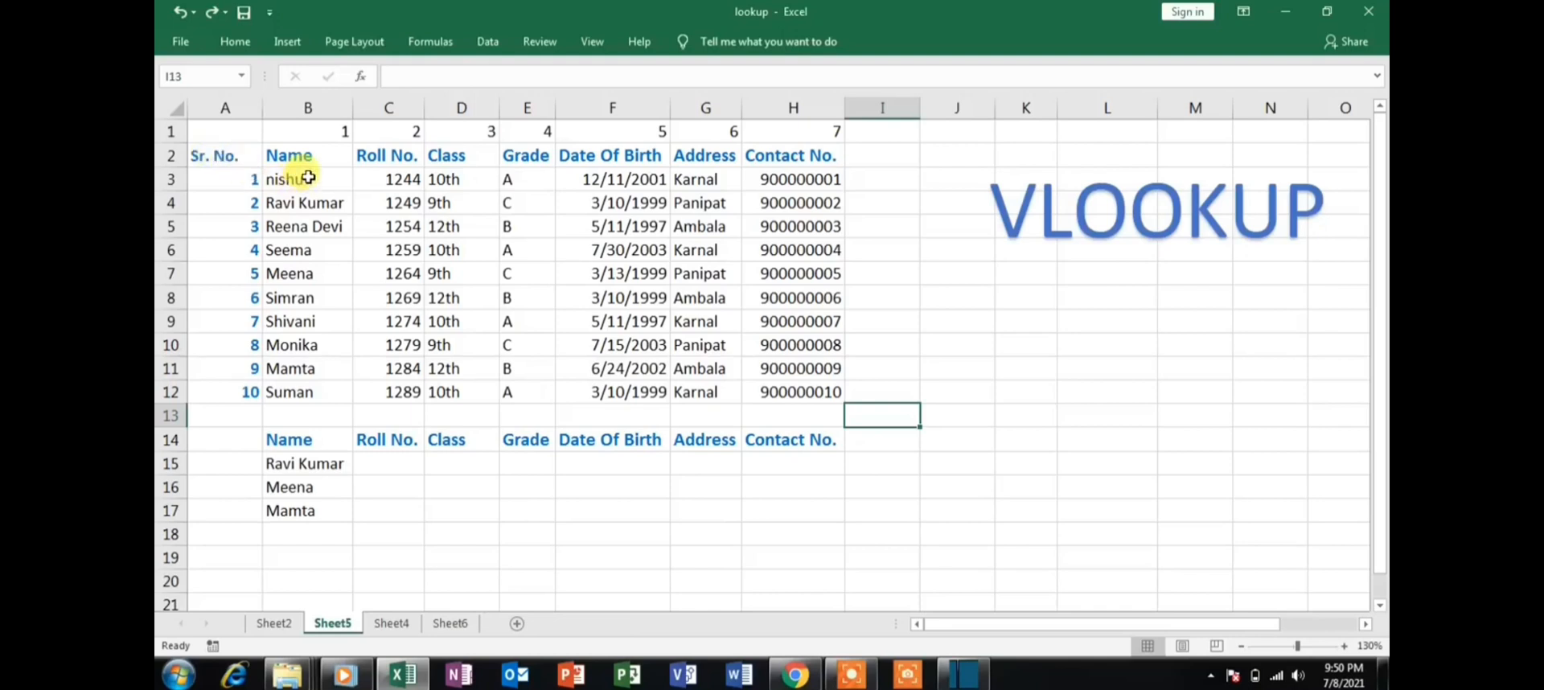
# Examine the source table in A2:H12, its Name and Roll No. columns, and the empty result cells in row 15.
pyautogui.moveTo(313, 181); pyautogui.dragTo(313, 387)
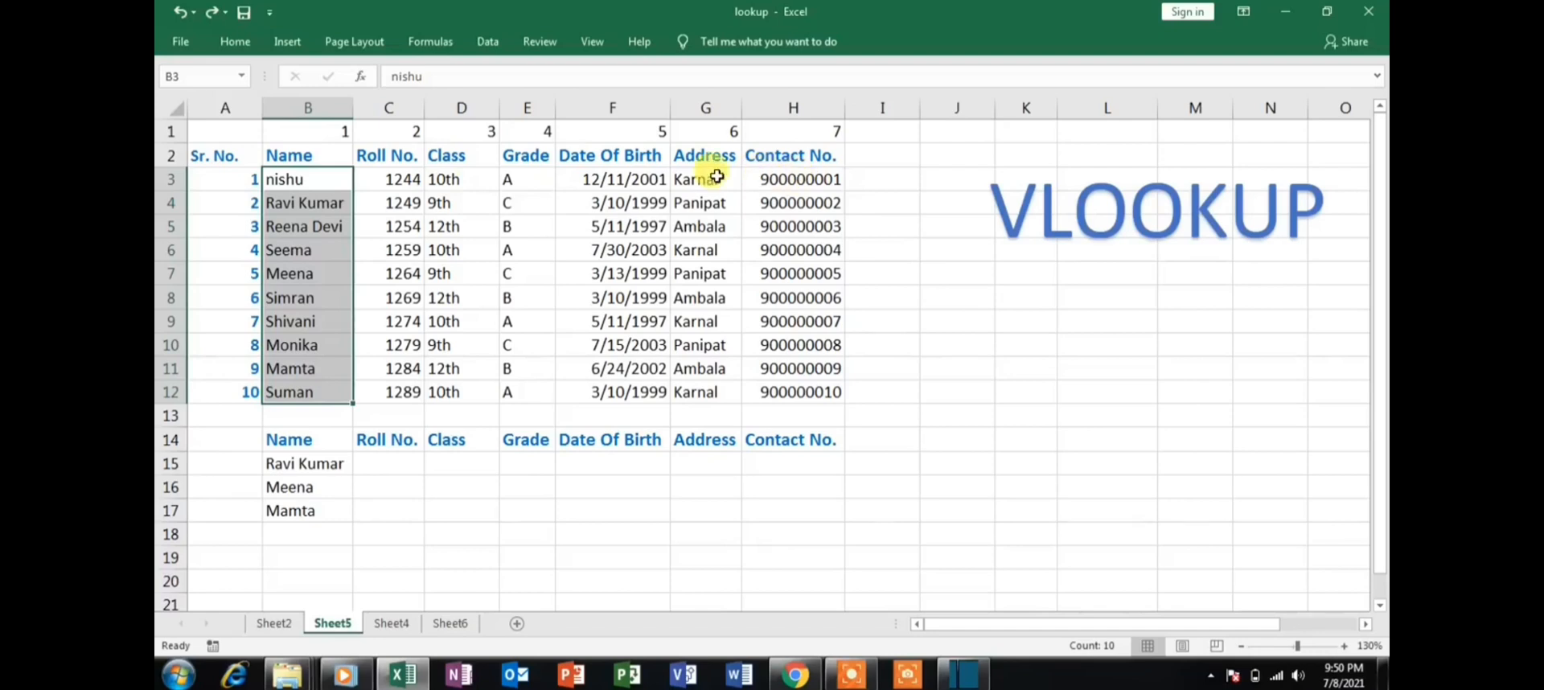
pyautogui.click(224, 155)
pyautogui.moveTo(224, 155); pyautogui.dragTo(836, 388)
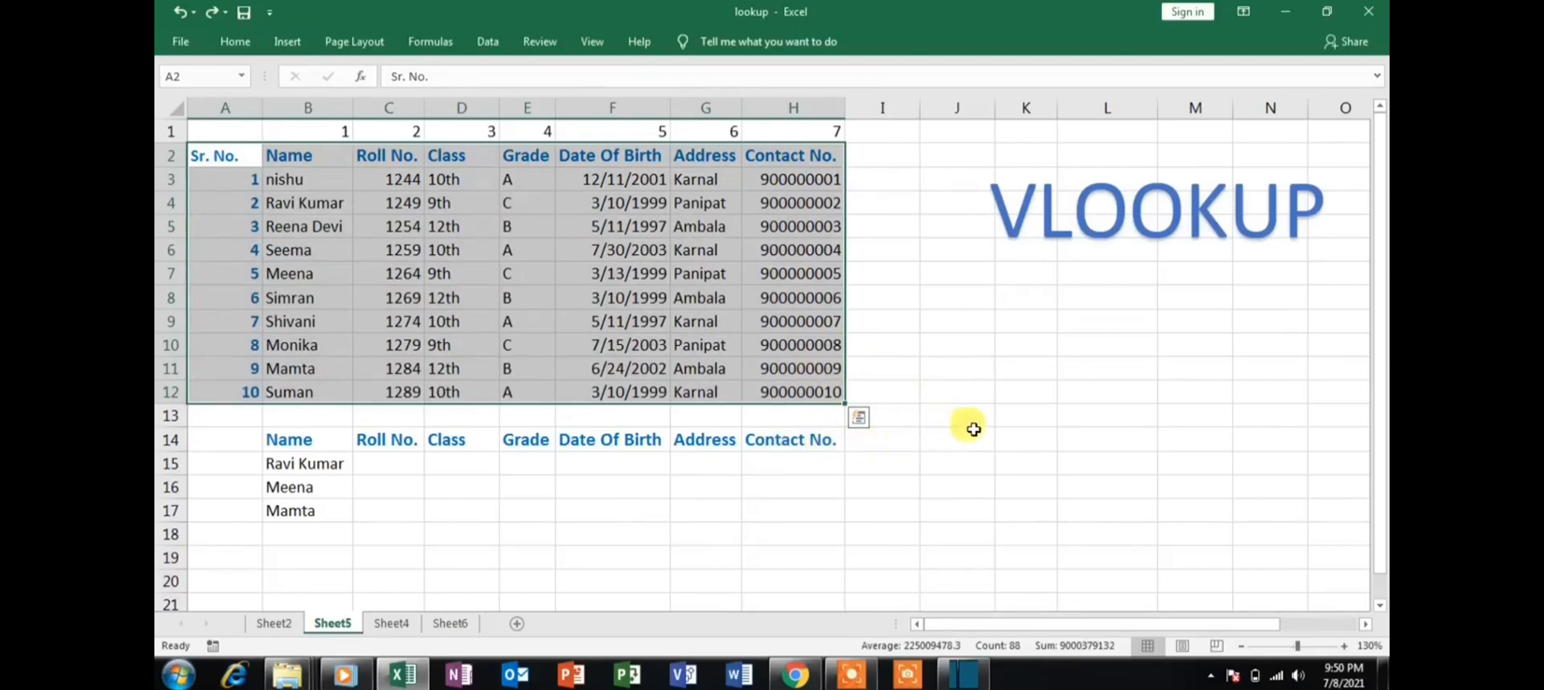
pyautogui.click(376, 462)
pyautogui.moveTo(388, 158); pyautogui.dragTo(406, 384)
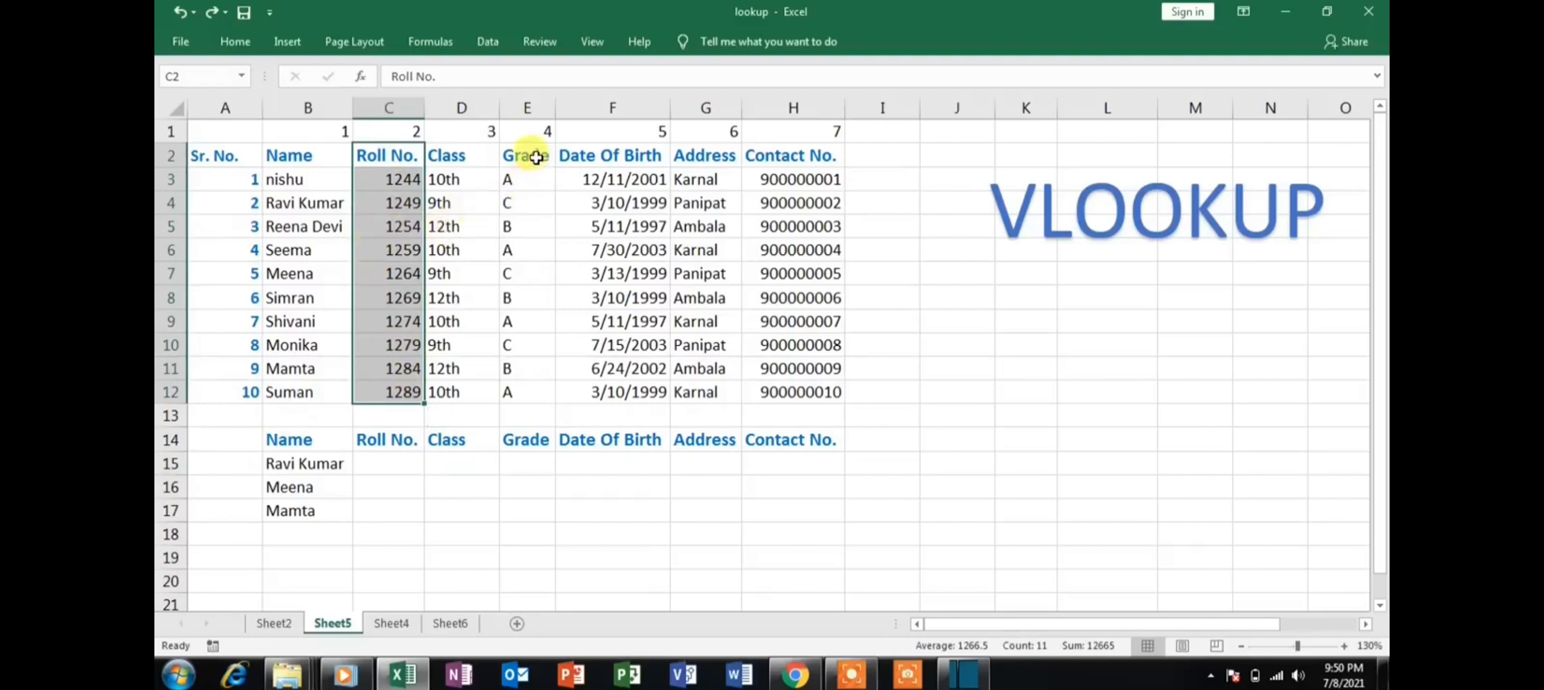
pyautogui.click(463, 505)
pyautogui.moveTo(290, 180); pyautogui.dragTo(745, 386)
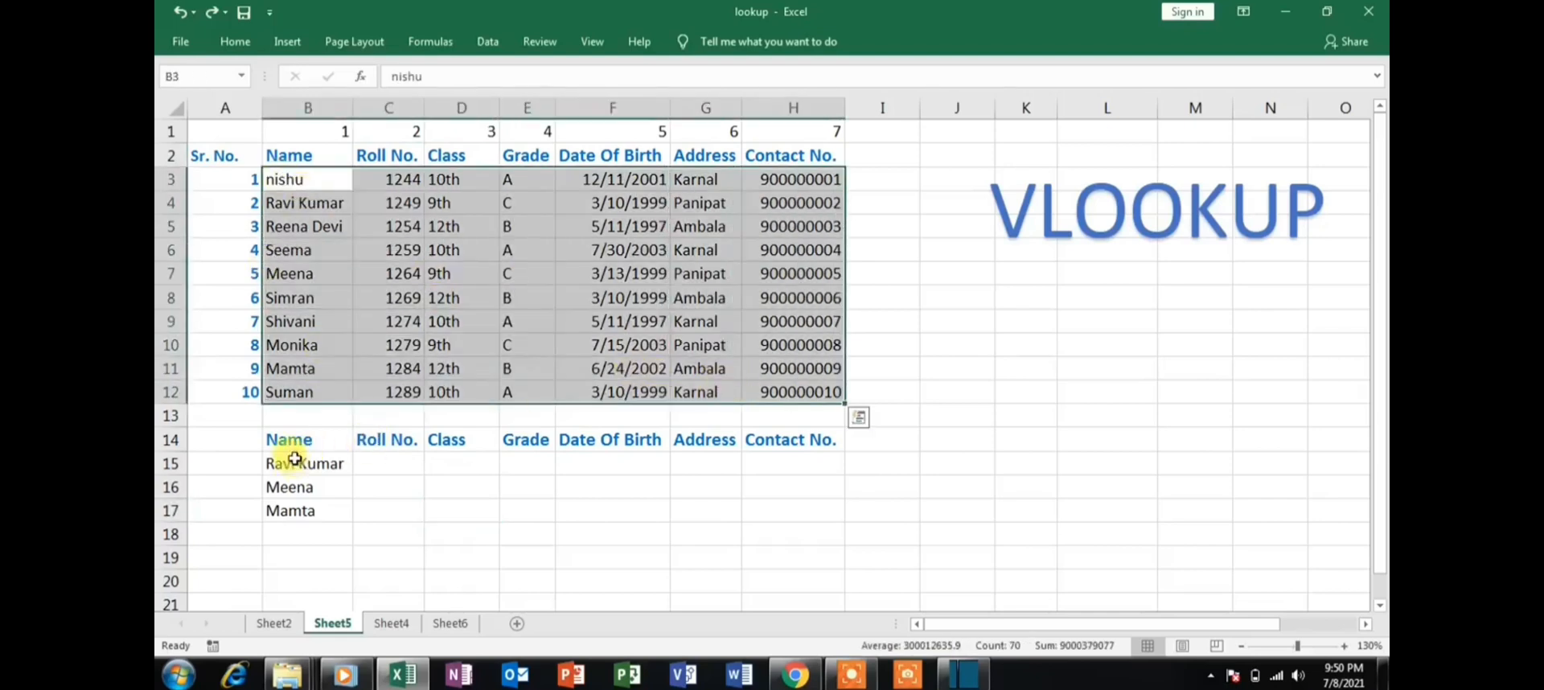
pyautogui.click(382, 457)
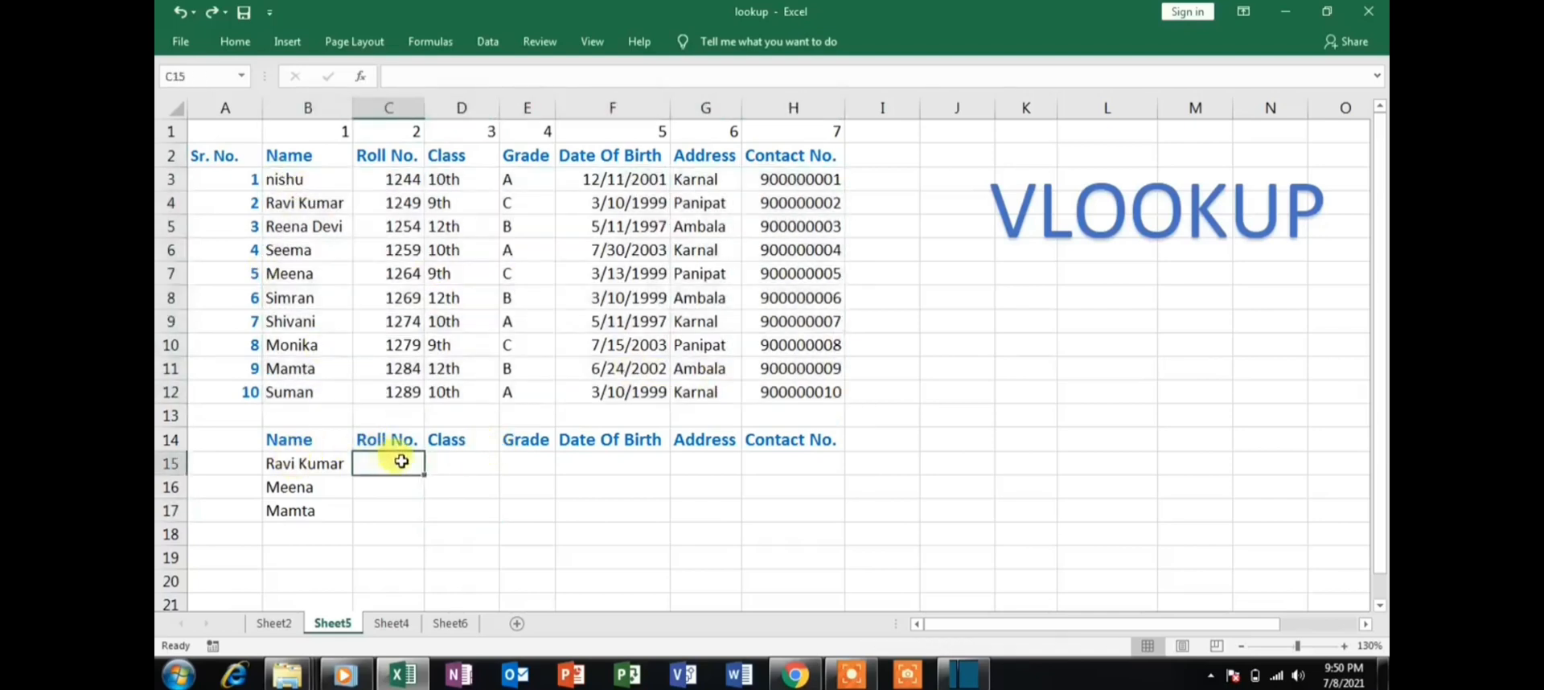
pyautogui.click(524, 462)
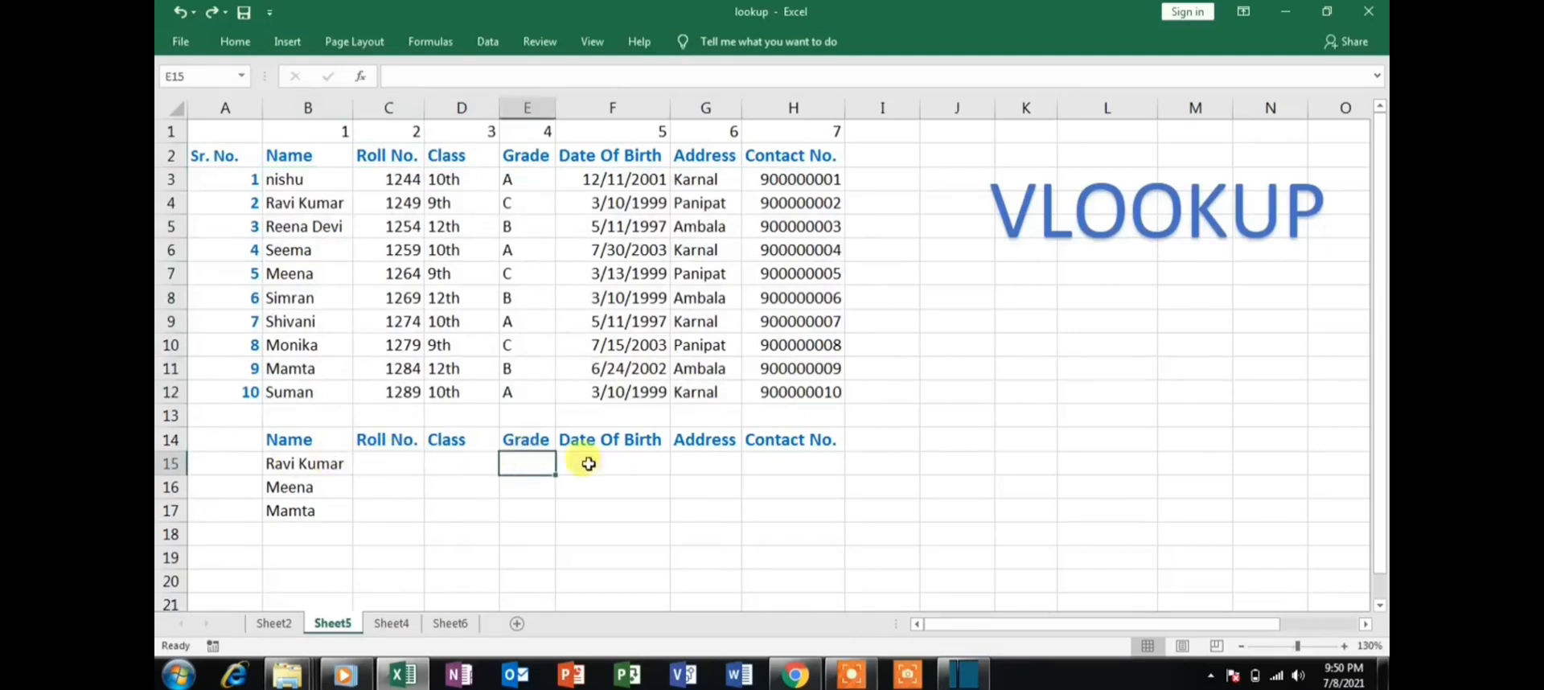
pyautogui.click(632, 464)
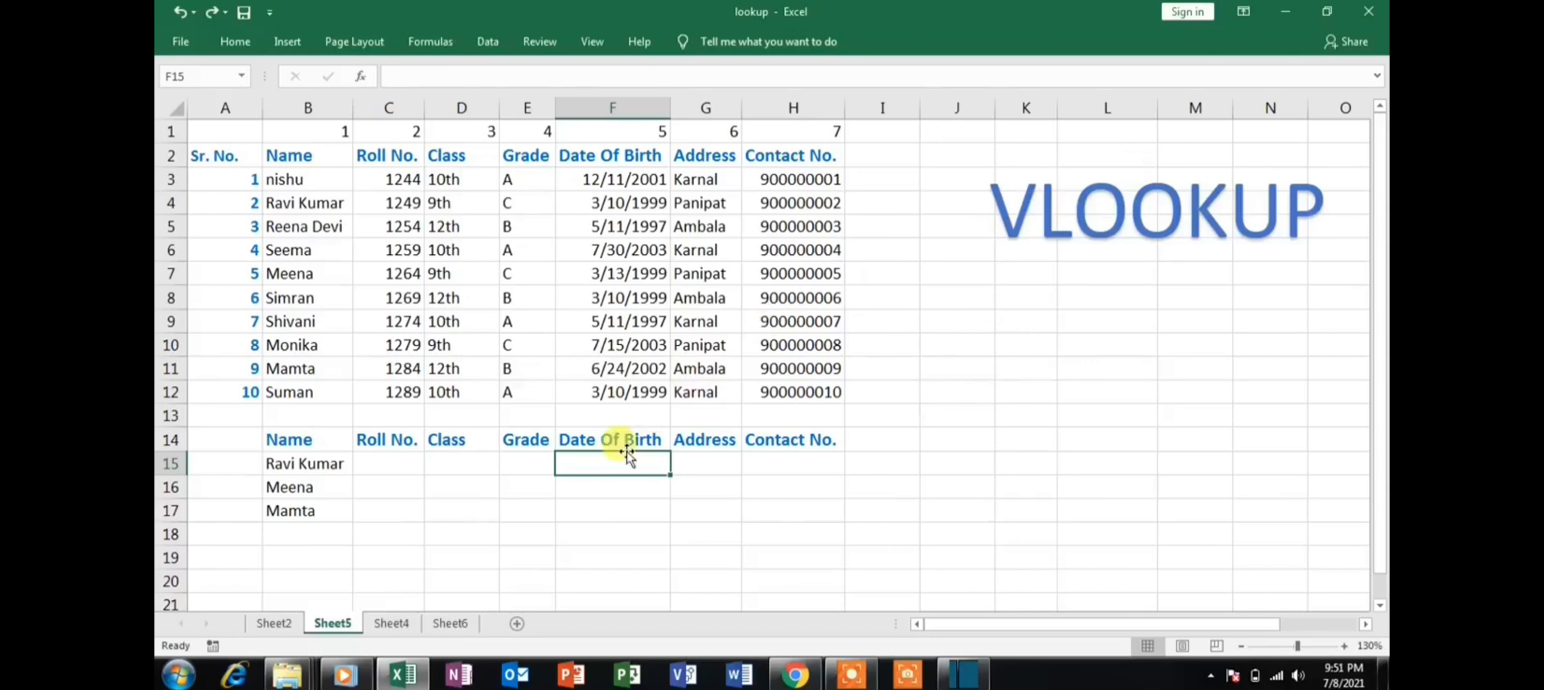
# Start a VLOOKUP formula in C15 with B15 as the lookup value.
pyautogui.click(387, 460)
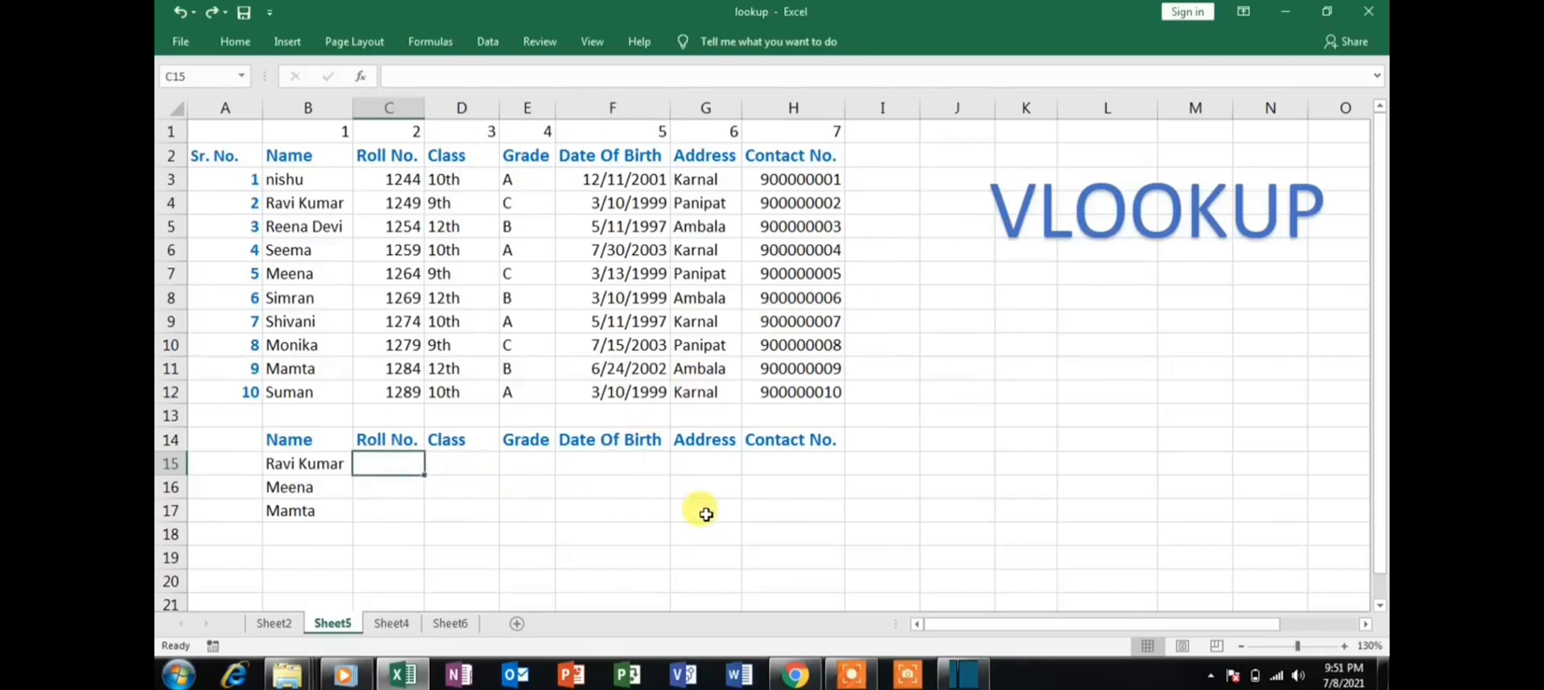
pyautogui.write('=')
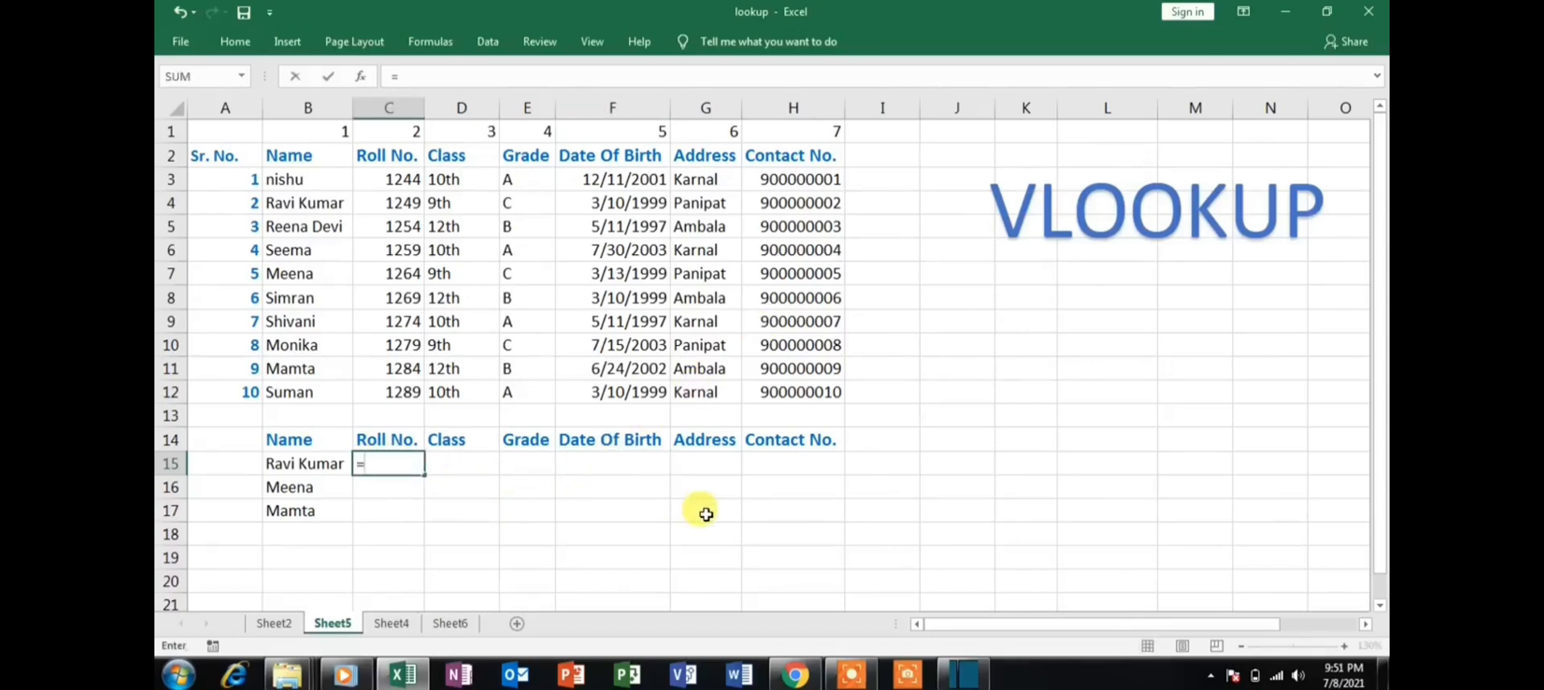
pyautogui.write('VLOOK')
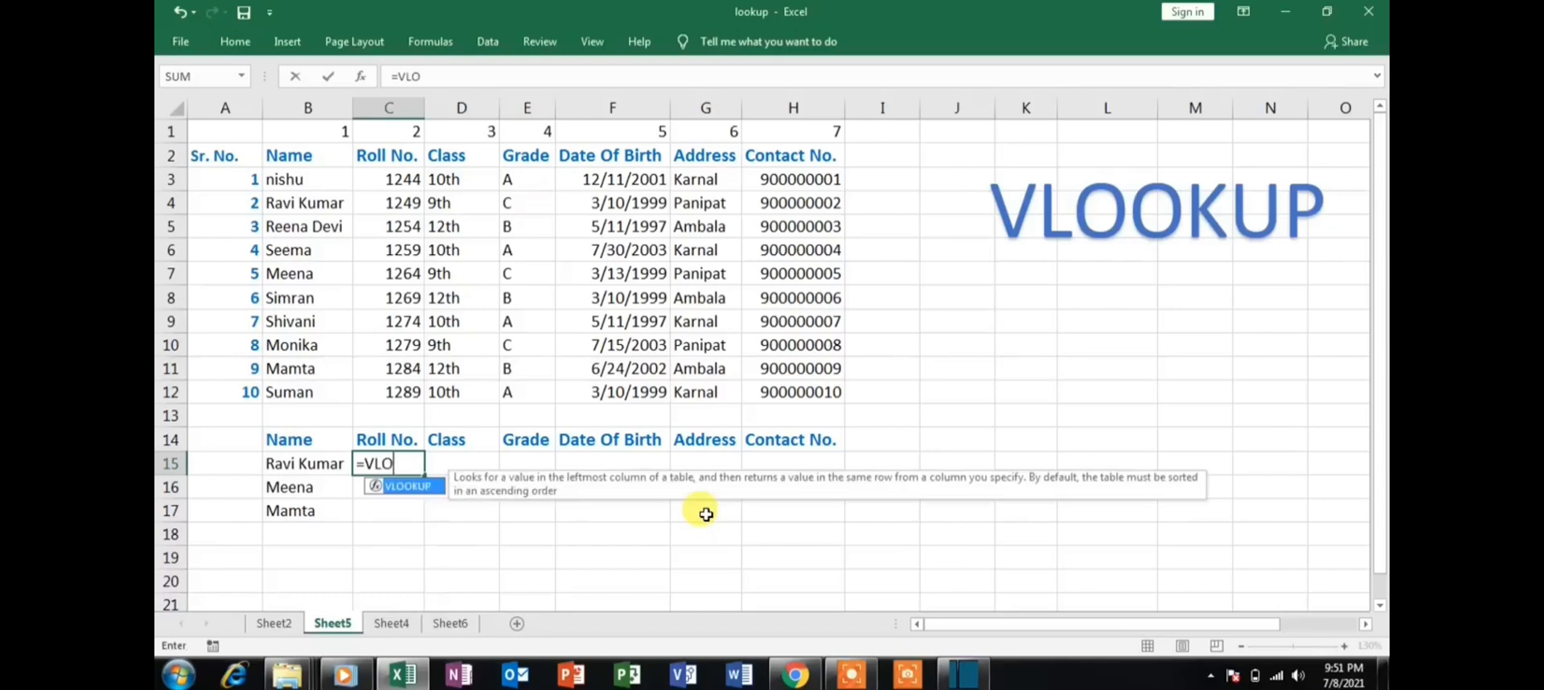
pyautogui.write('UP(')
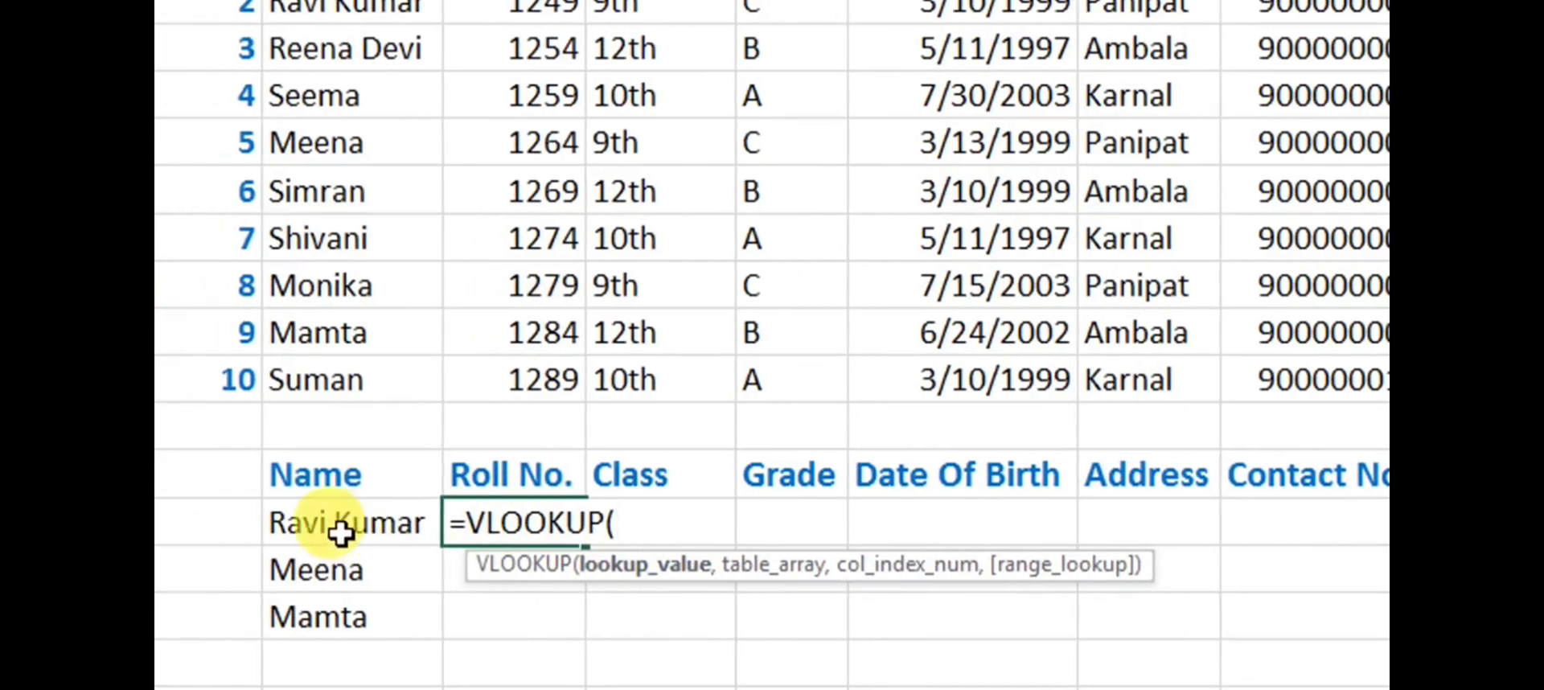
pyautogui.click(390, 529)
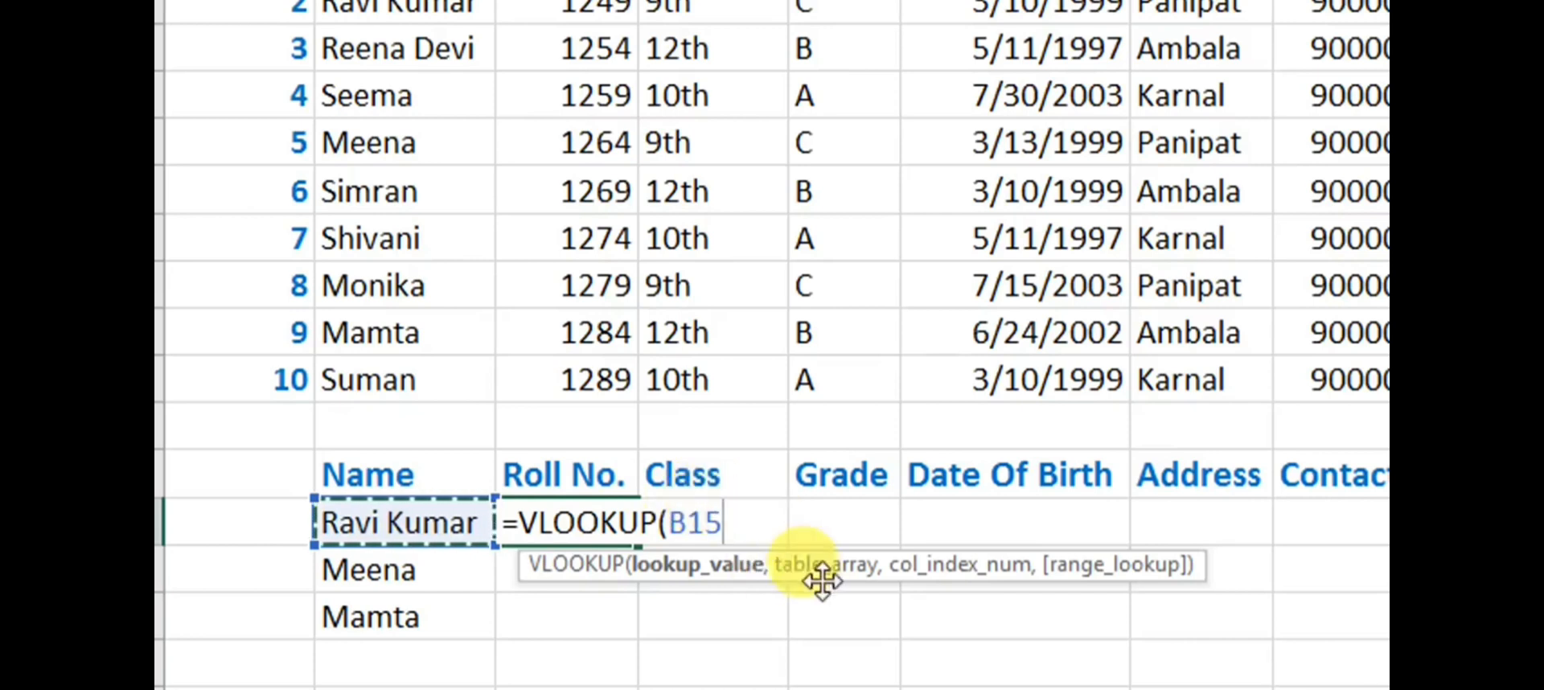
pyautogui.write(',')
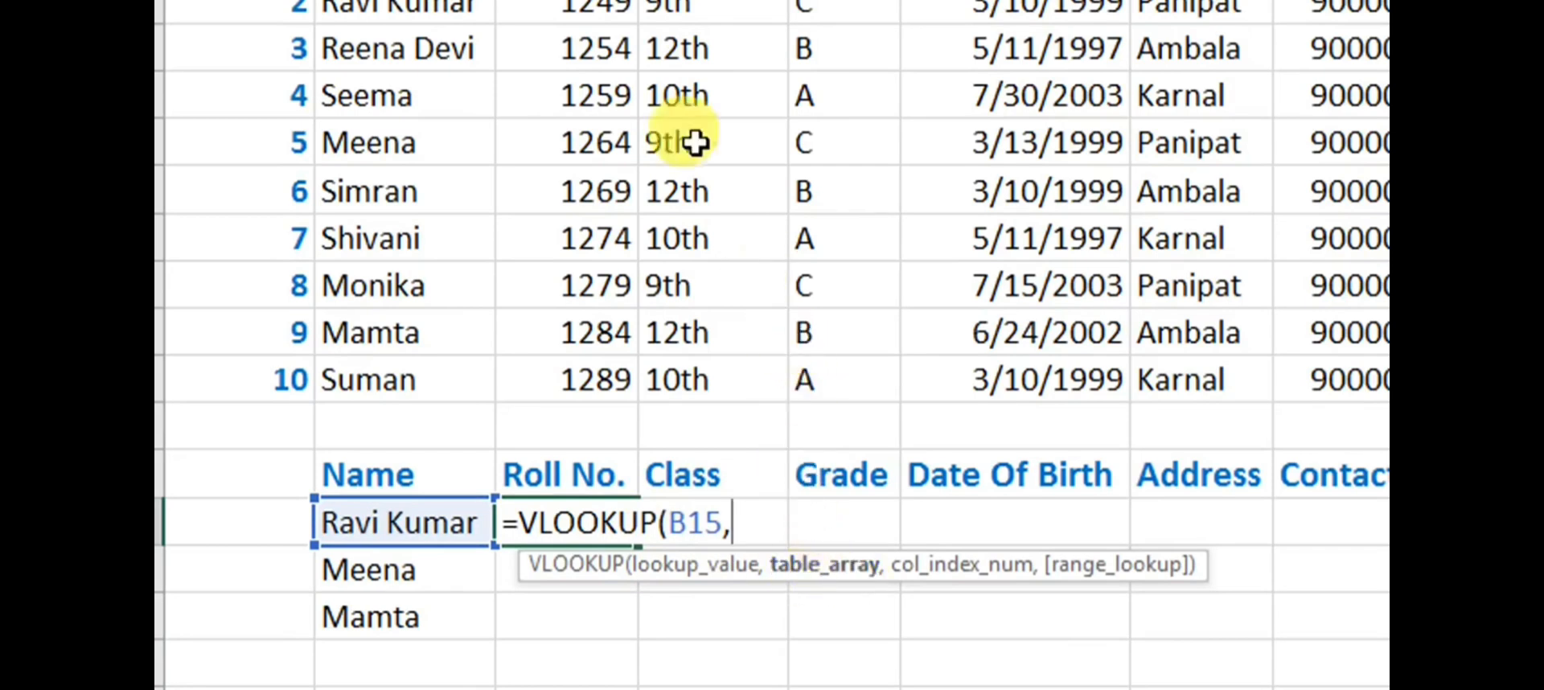
# Set the VLOOKUP table array to the student data range B3:H12.
pyautogui.scroll(1, 749, 87)
pyautogui.scroll(1, 772, 92)
pyautogui.scroll(-2, 455, 563)
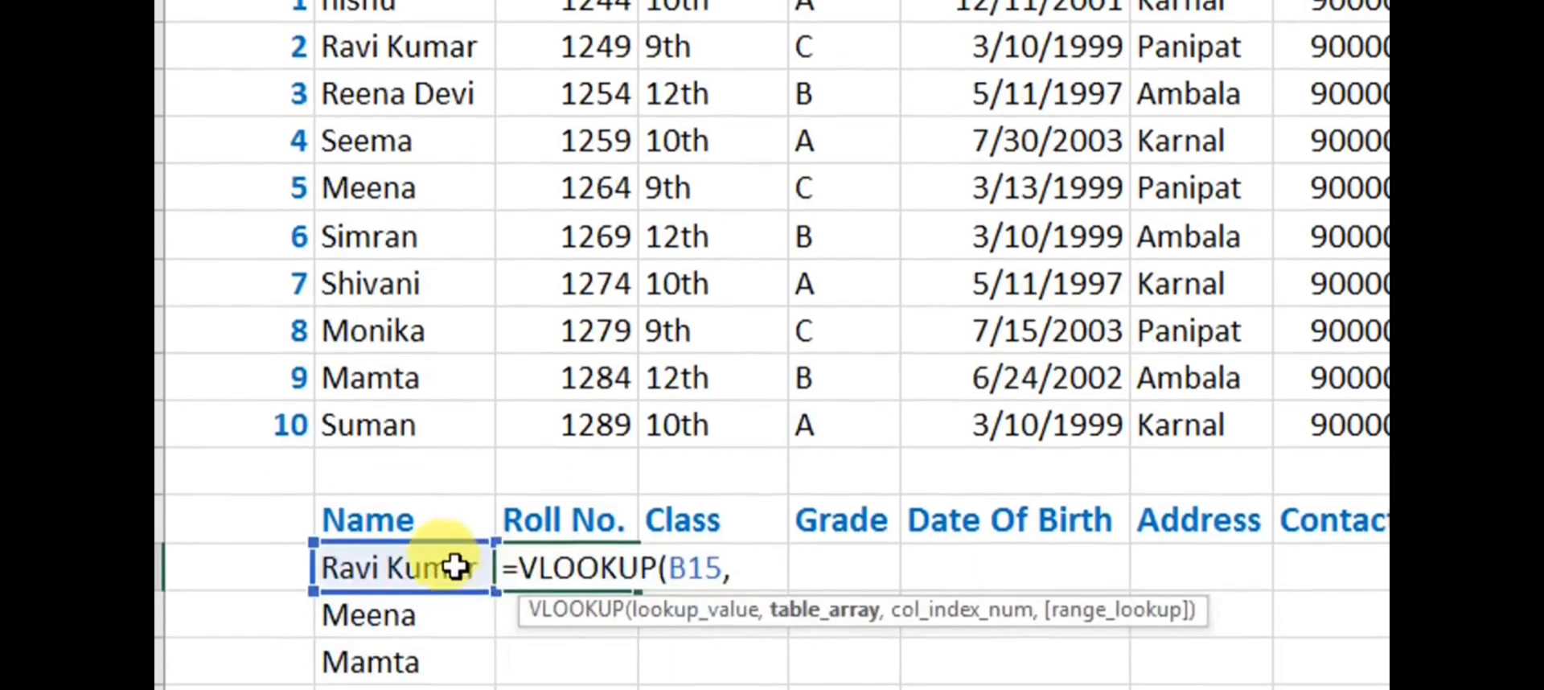
pyautogui.scroll(1, 724, 98)
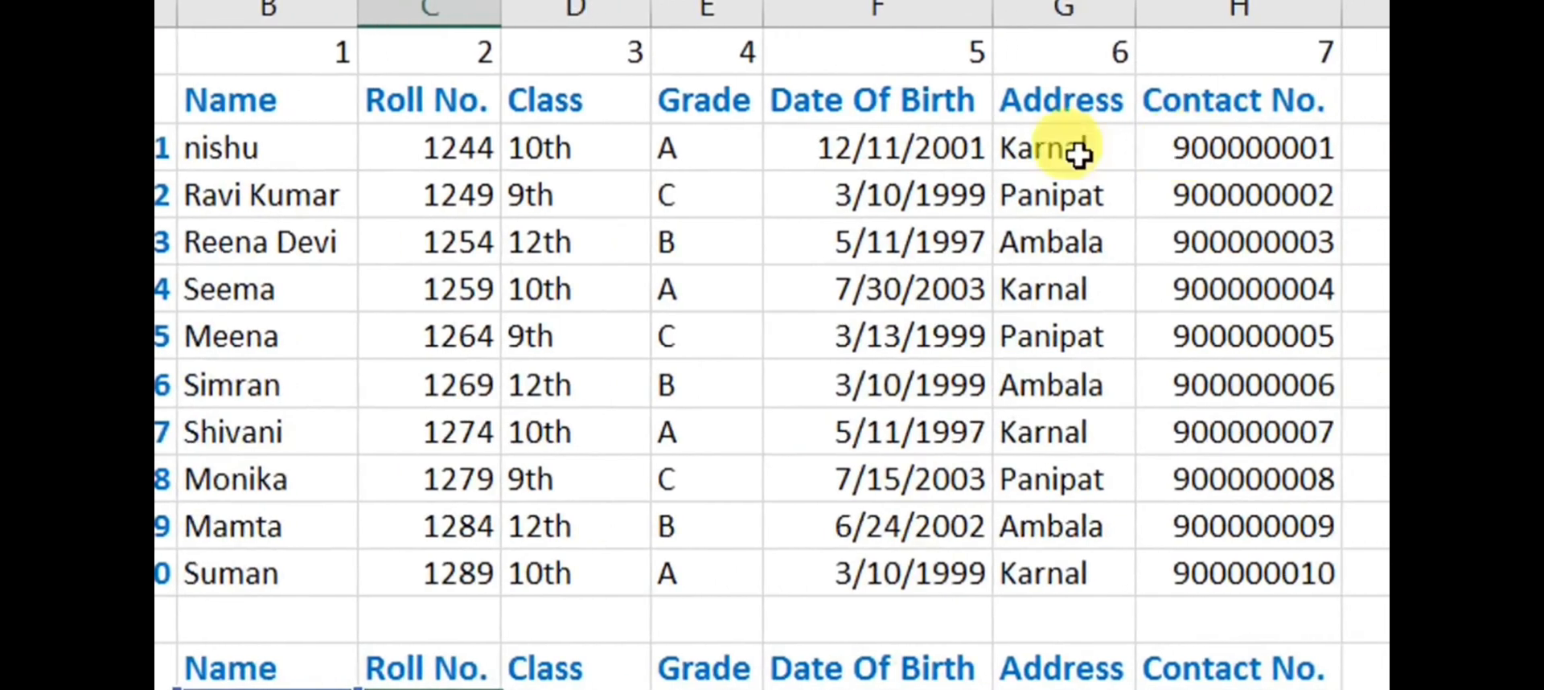
pyautogui.moveTo(204, 151); pyautogui.dragTo(320, 263)
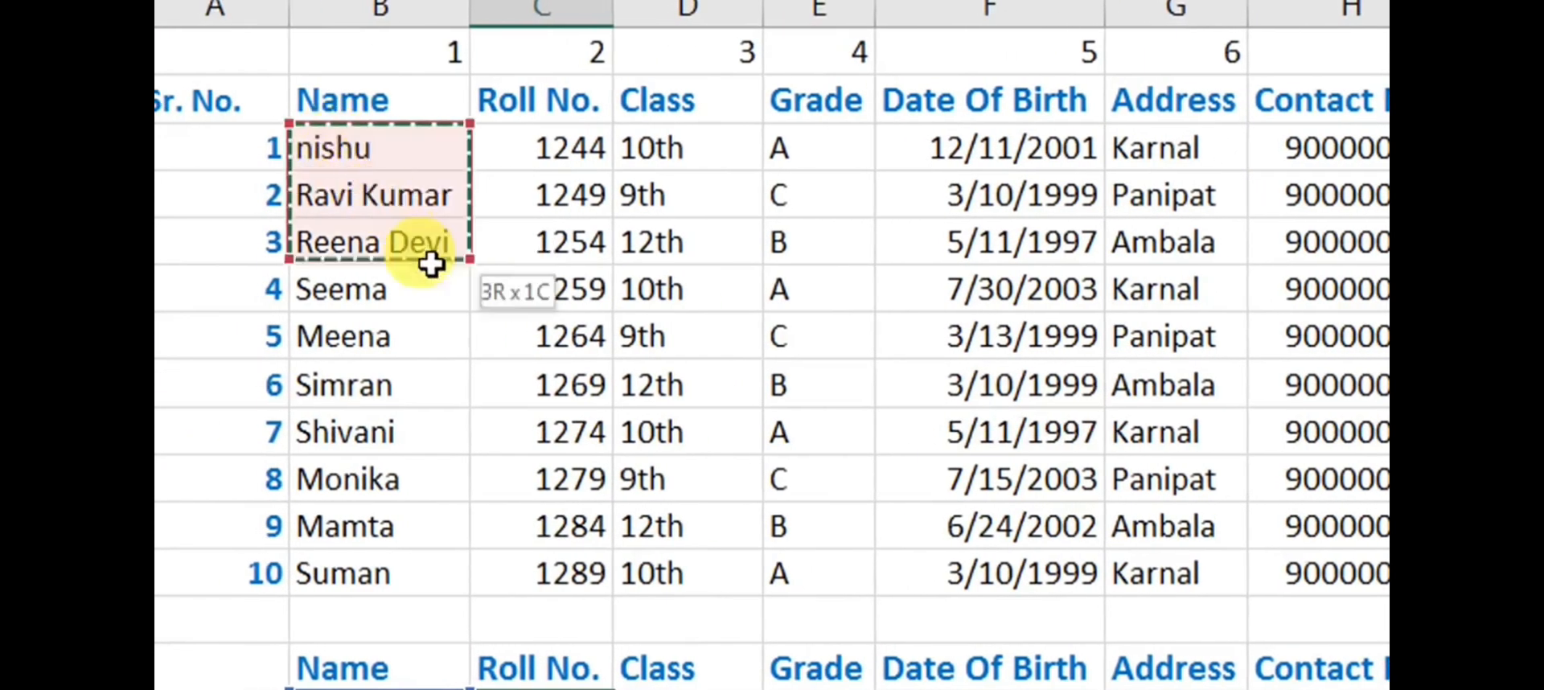
pyautogui.moveTo(432, 263); pyautogui.dragTo(1278, 552)
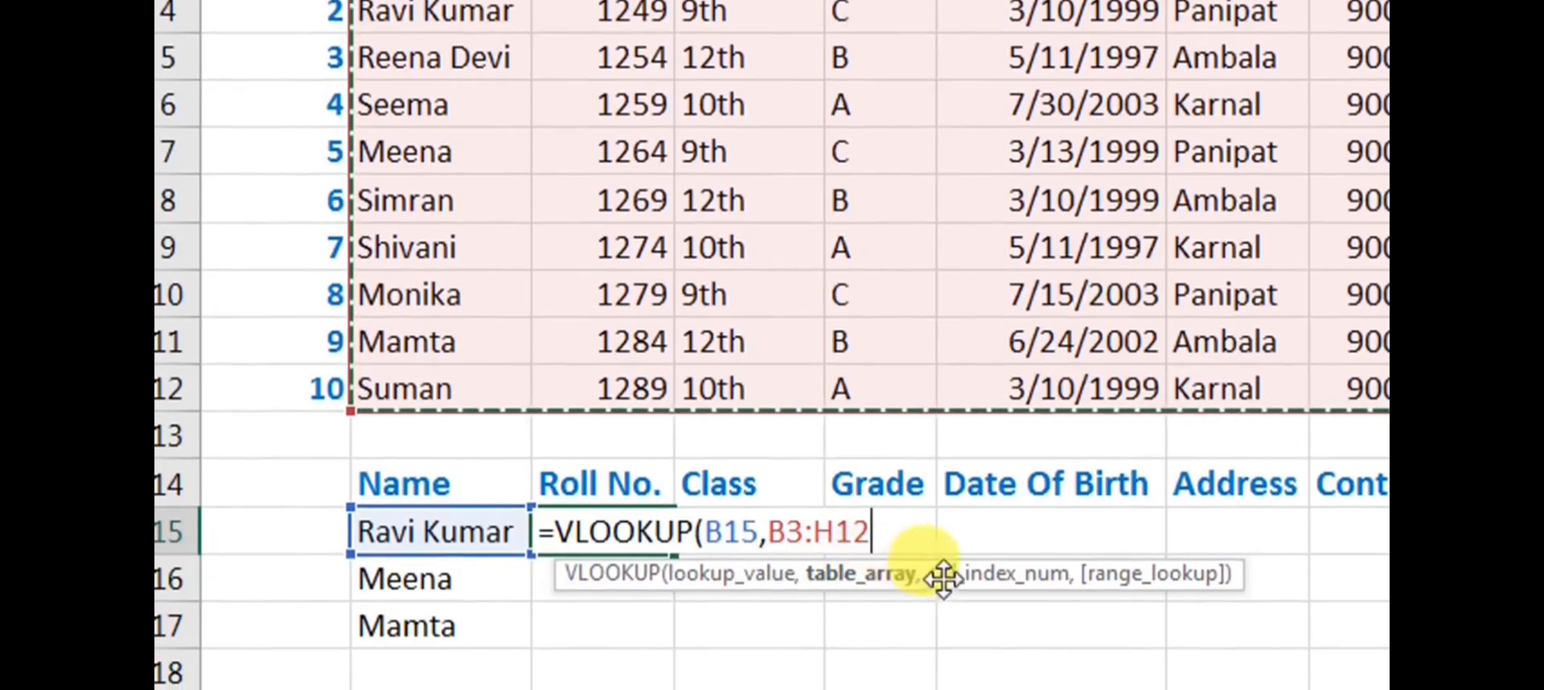
# Complete the C15 formula as =VLOOKUP(B15,B3:H12,4,) with column index 4 and an empty range lookup argument.
pyautogui.write(',4')
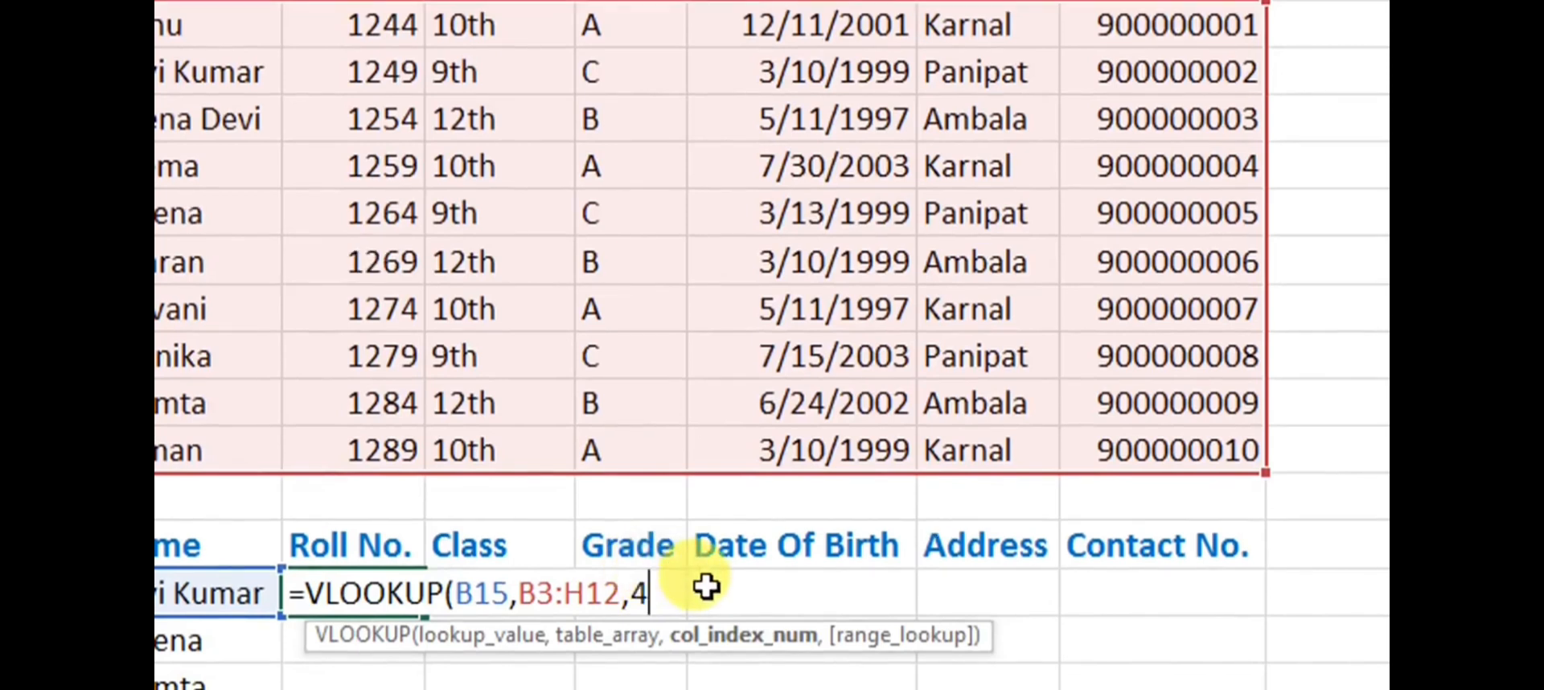
pyautogui.write(',')
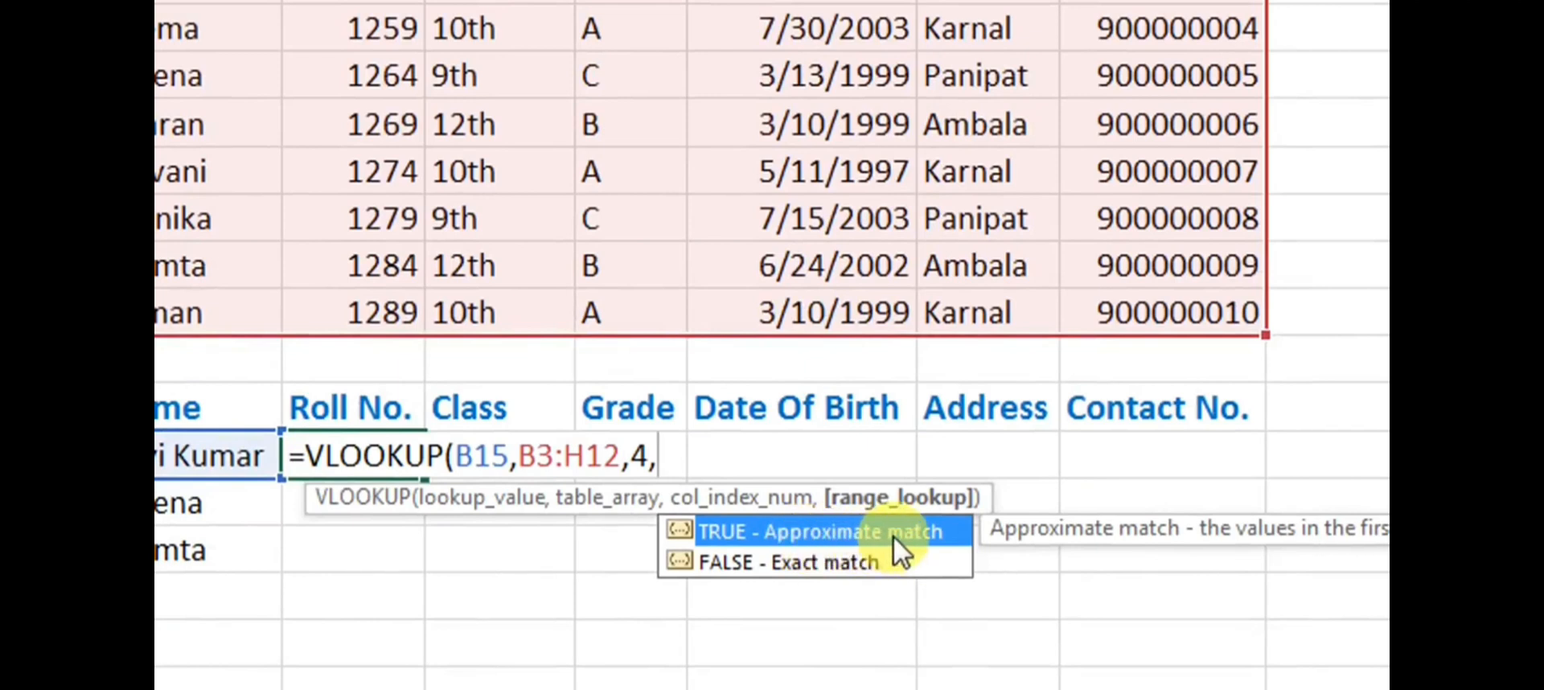
pyautogui.press('Down')
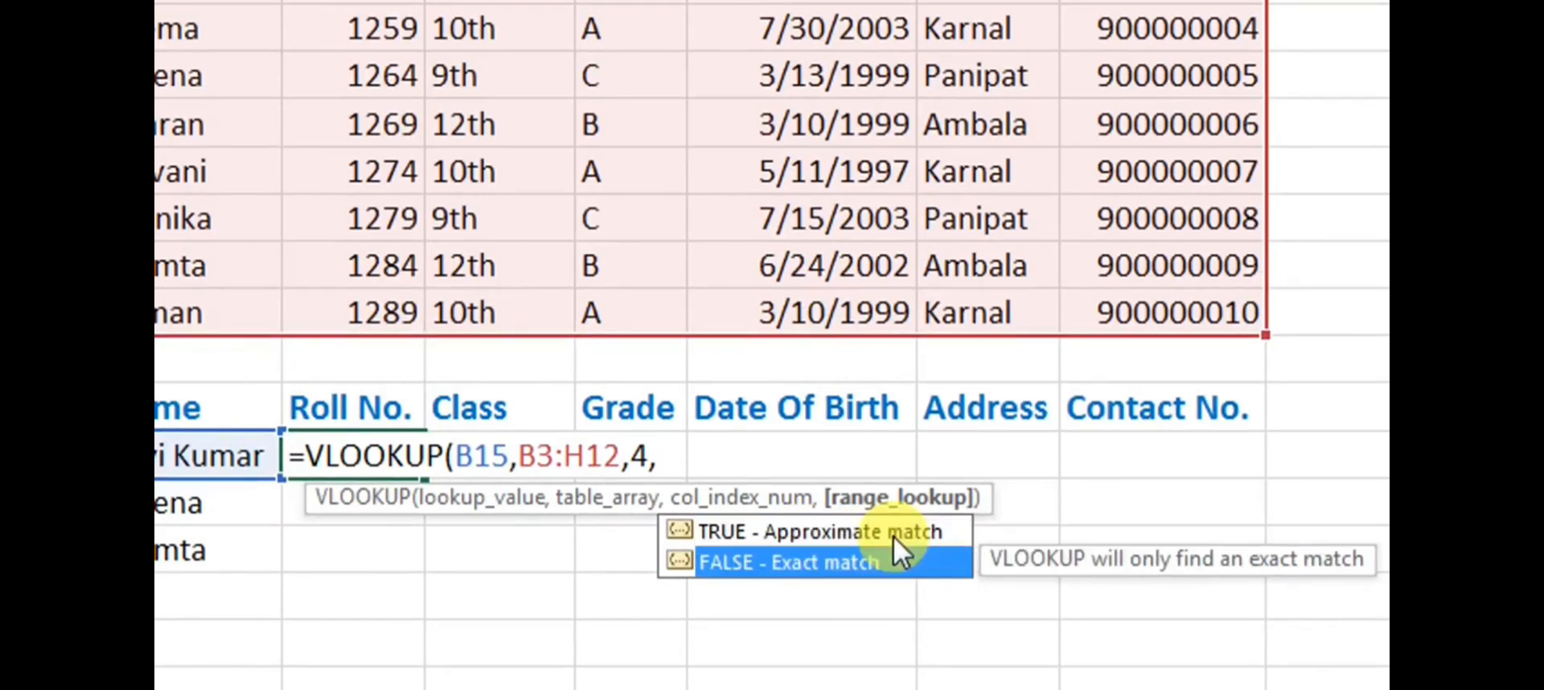
pyautogui.press('Return')
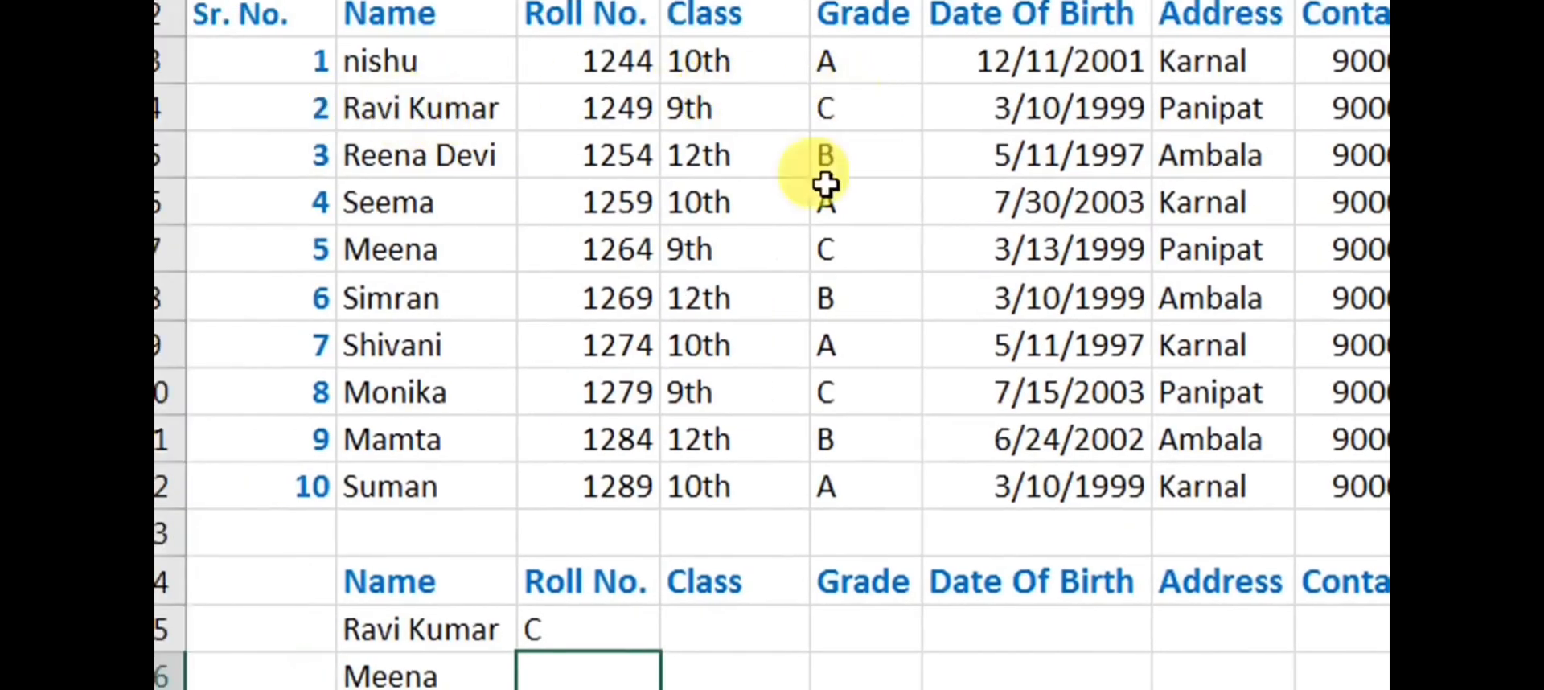
# Fill the VLOOKUP formula from C15 down through C17.
pyautogui.click(621, 634)
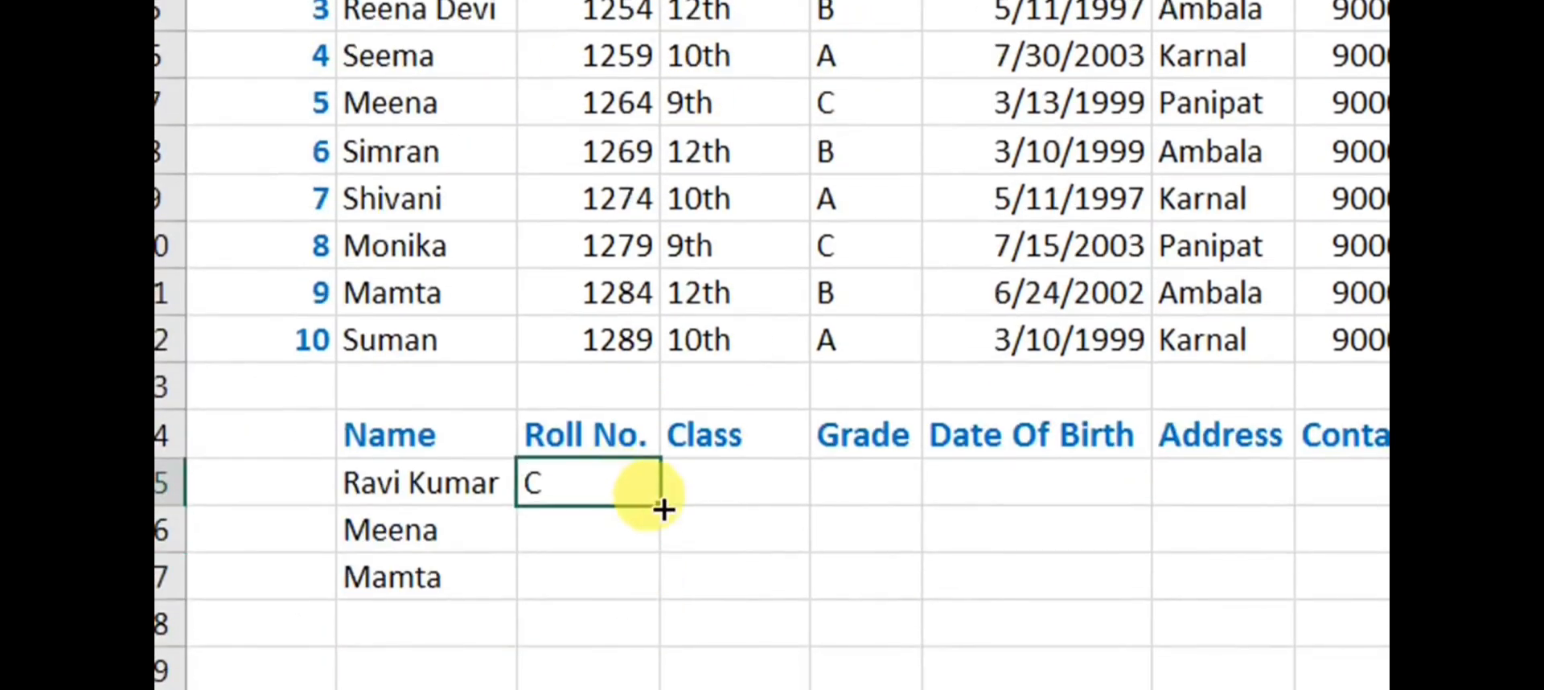
pyautogui.moveTo(658, 506); pyautogui.dragTo(659, 595)
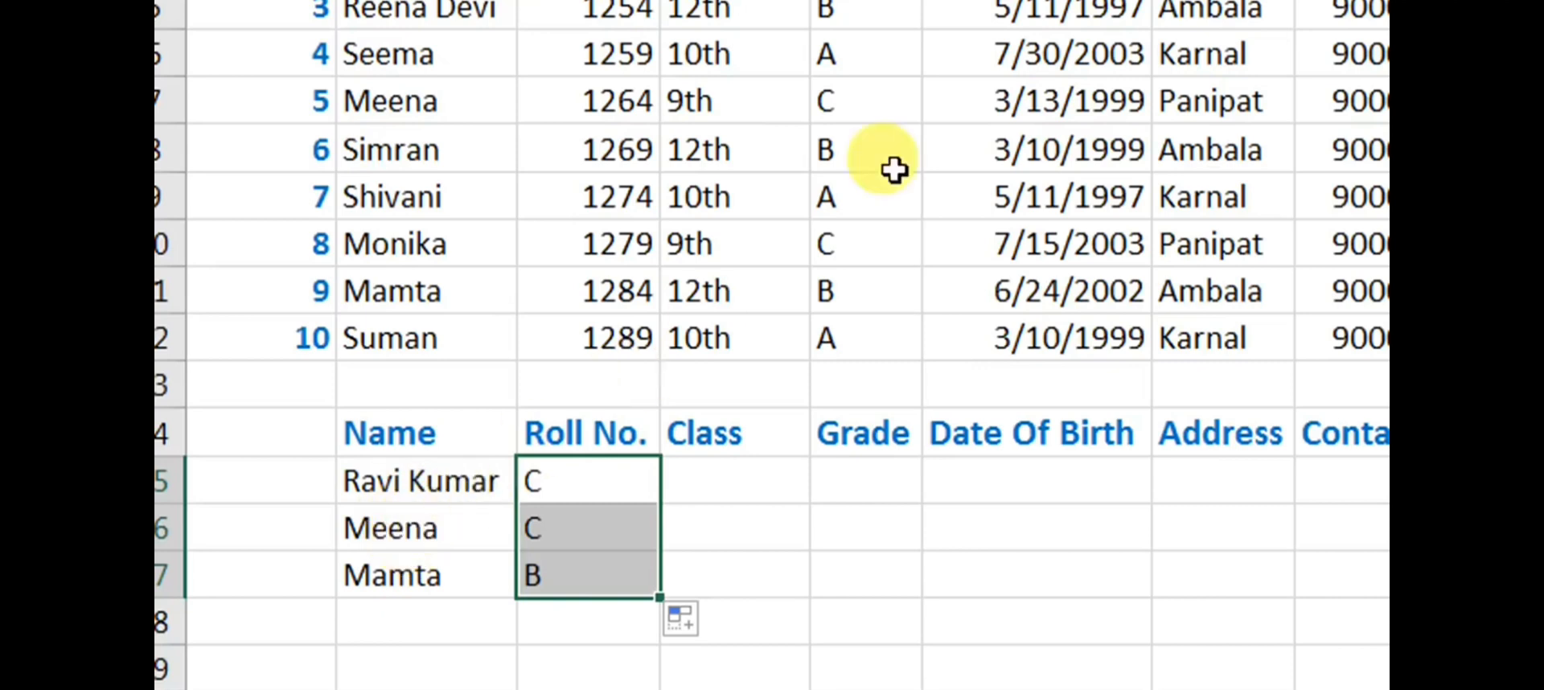
# Change the column index in the C15 VLOOKUP formula to 2 and refill the formula down through C17.
pyautogui.scroll(1, 398, 88)
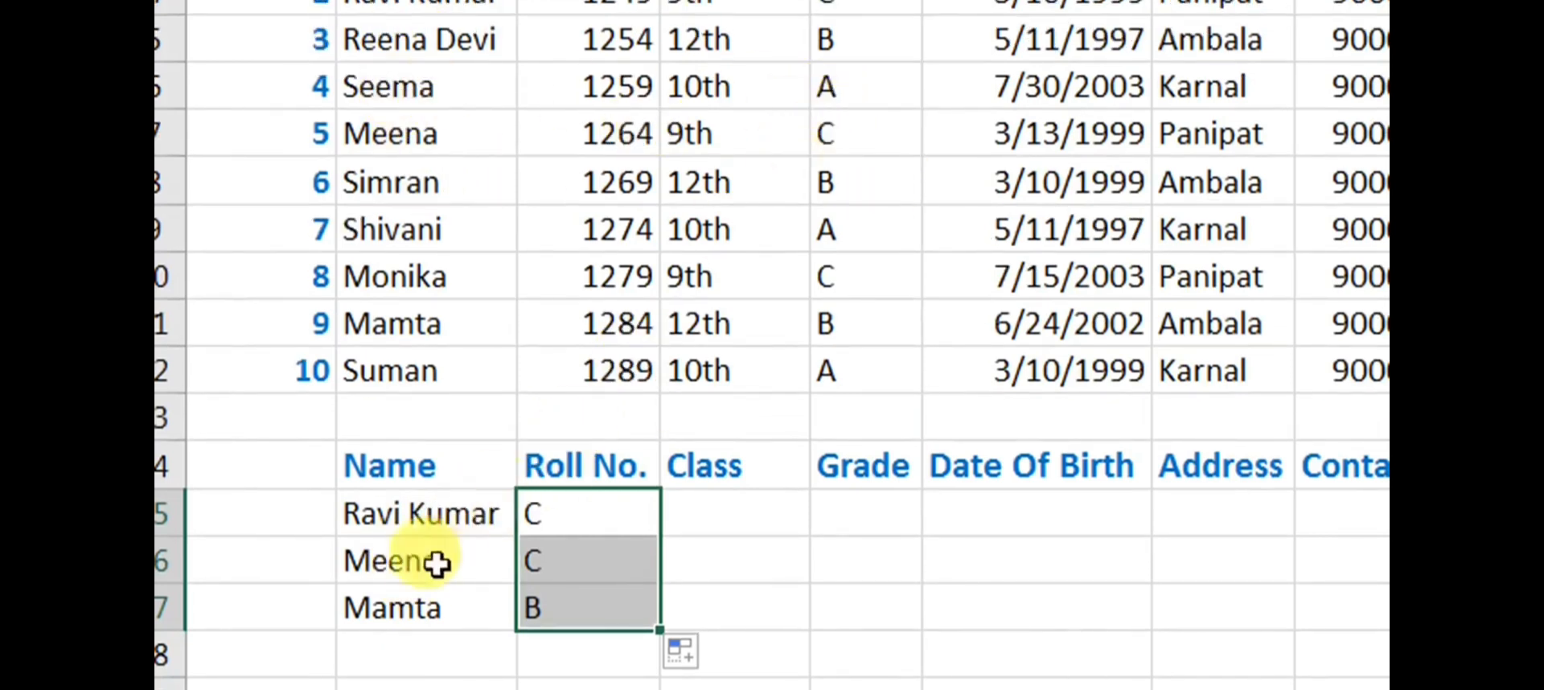
pyautogui.scroll(-1, 437, 563)
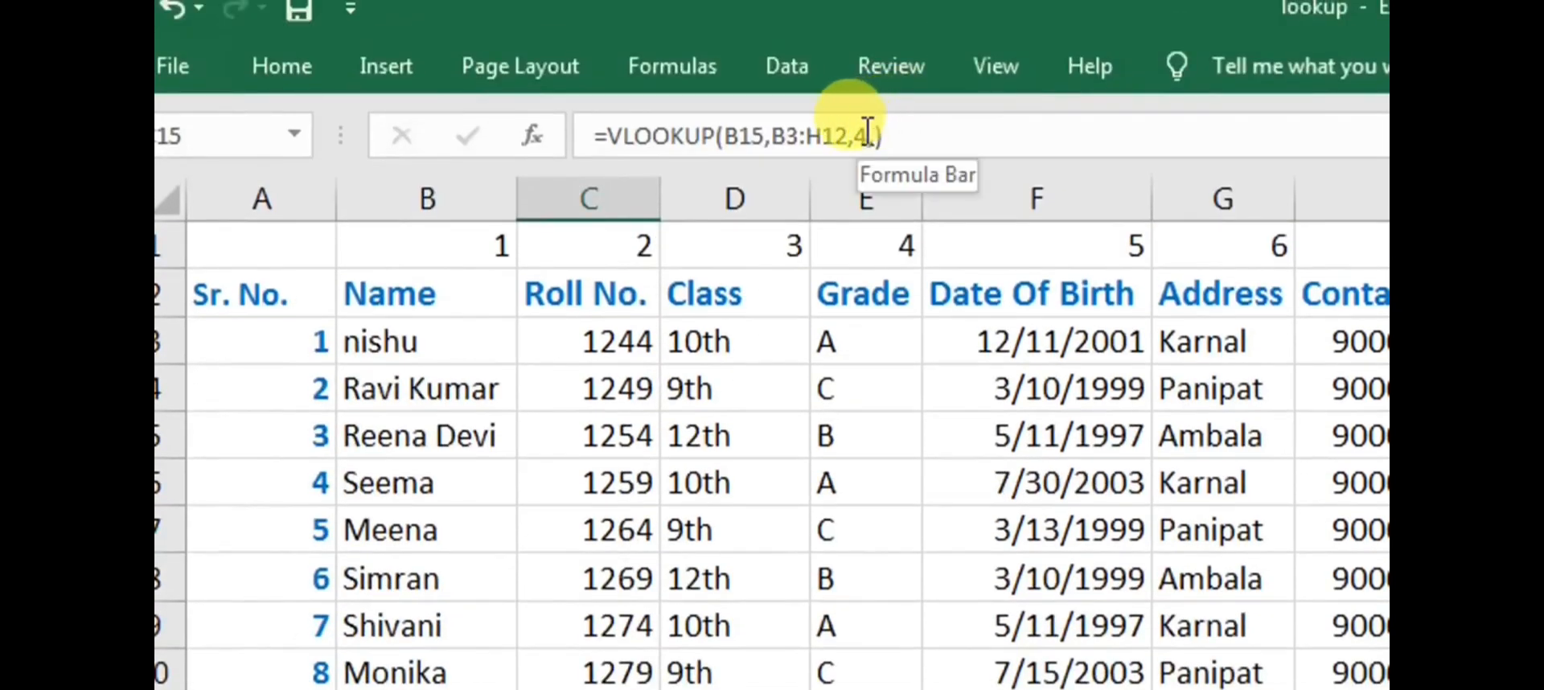
pyautogui.click(877, 134)
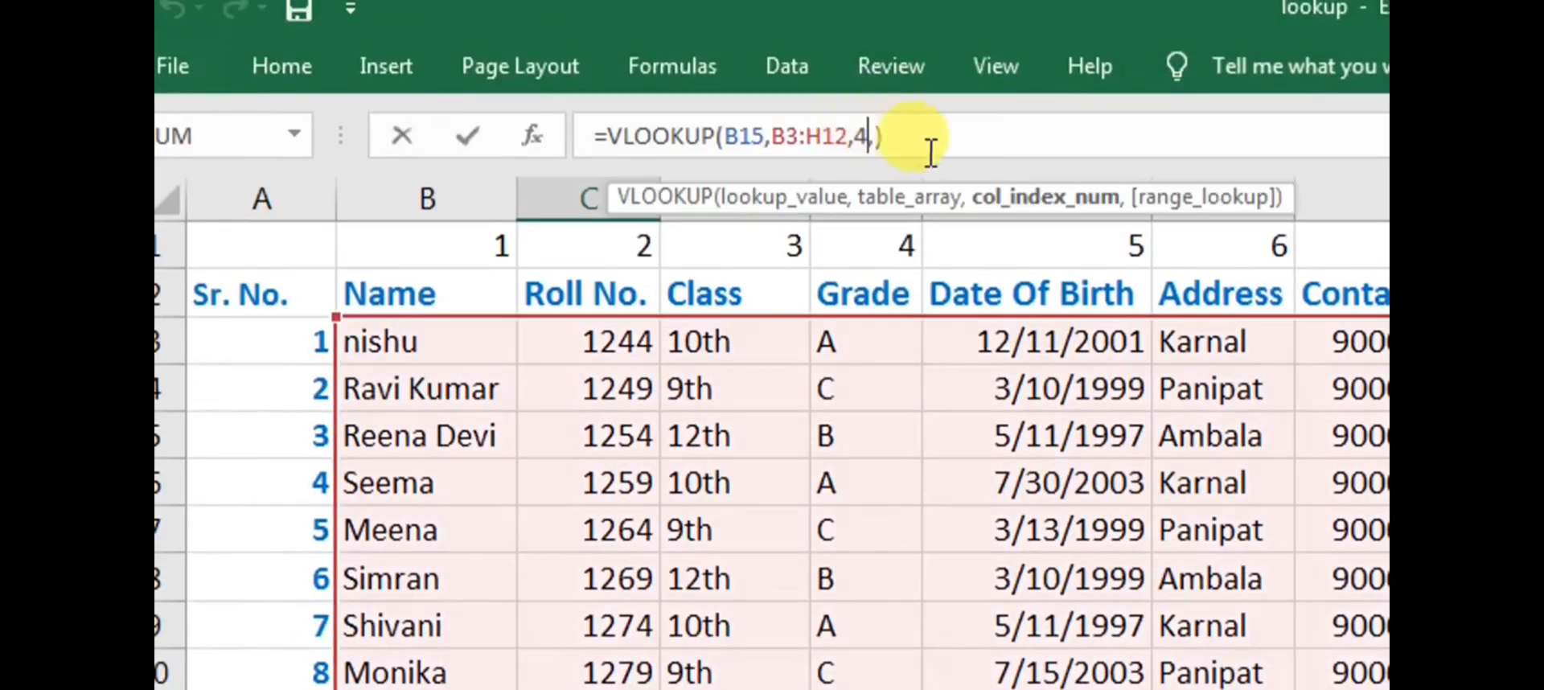
pyautogui.press('BackSpace')
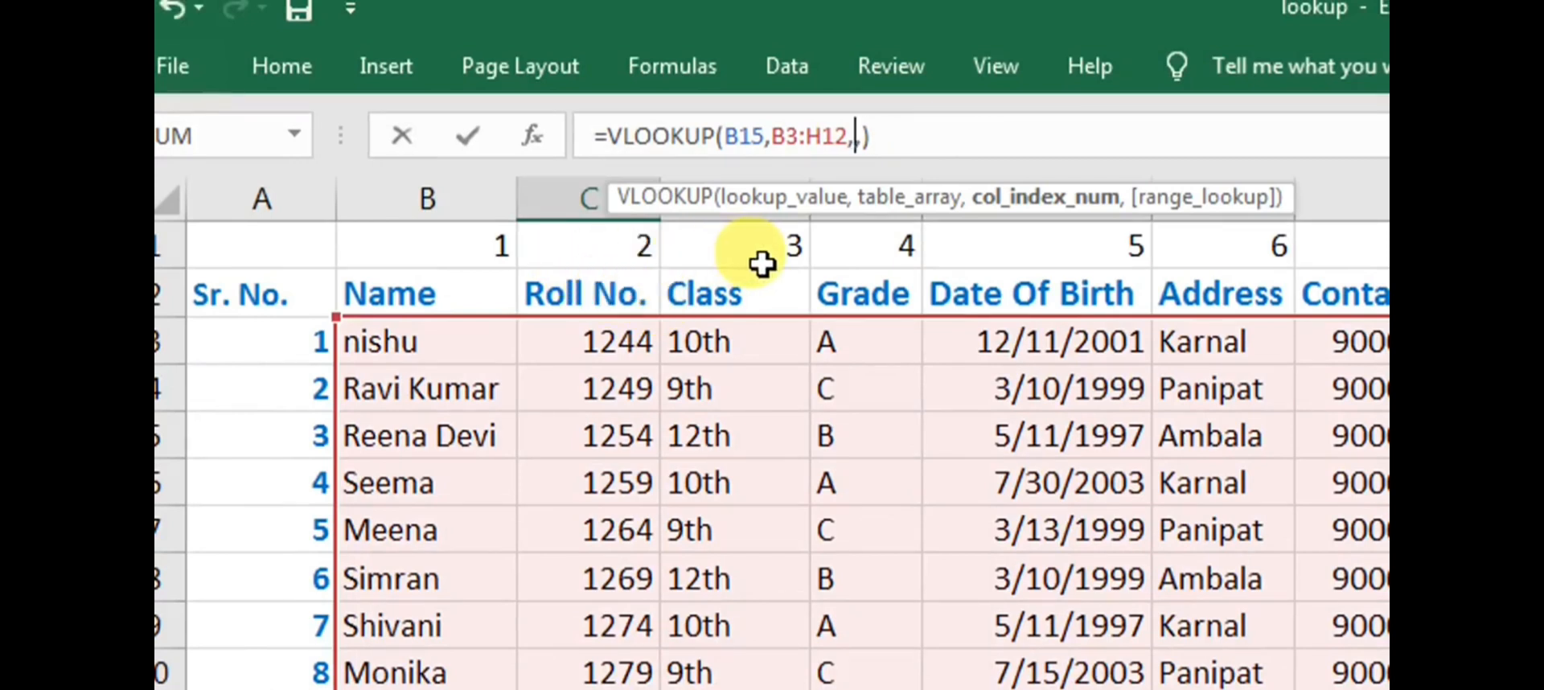
pyautogui.click(909, 147)
pyautogui.press('Return')
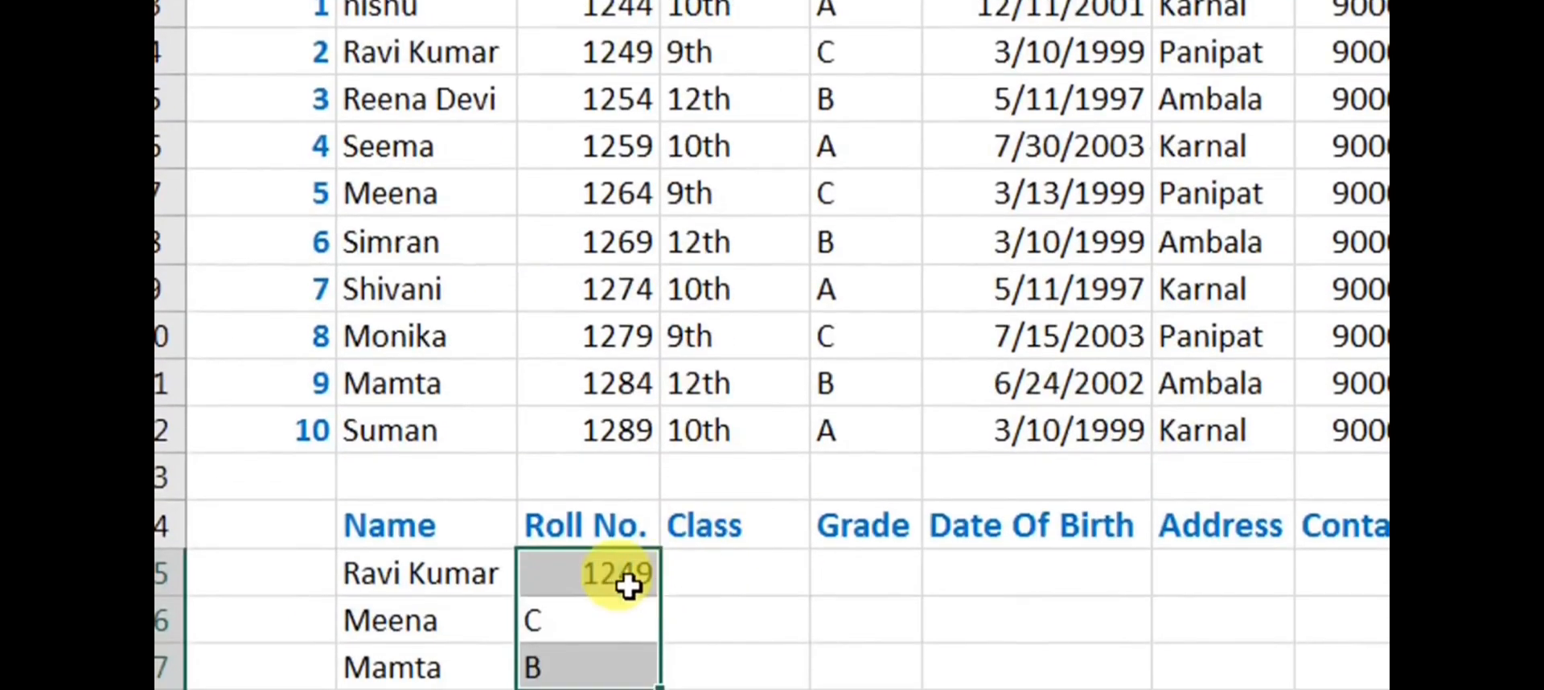
pyautogui.click(639, 566)
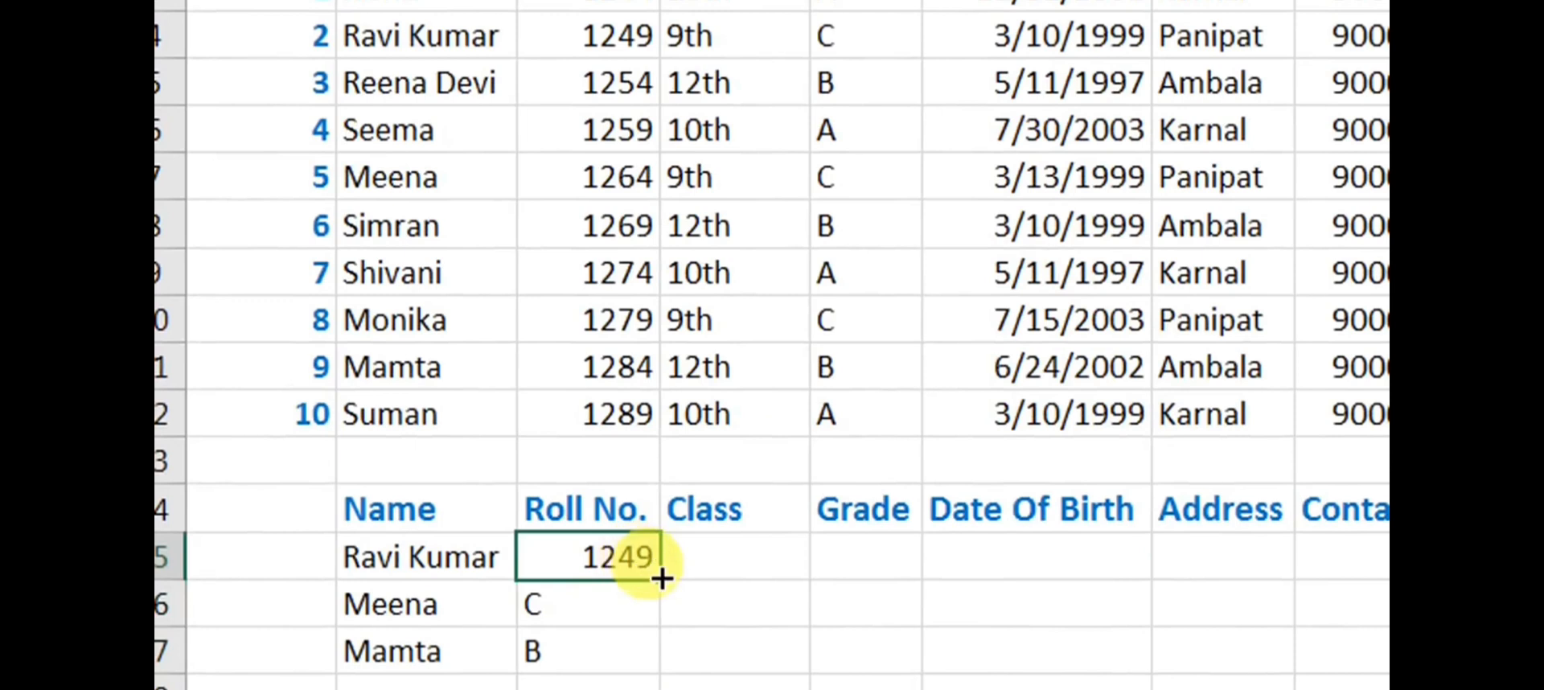
pyautogui.moveTo(661, 578); pyautogui.dragTo(660, 666)
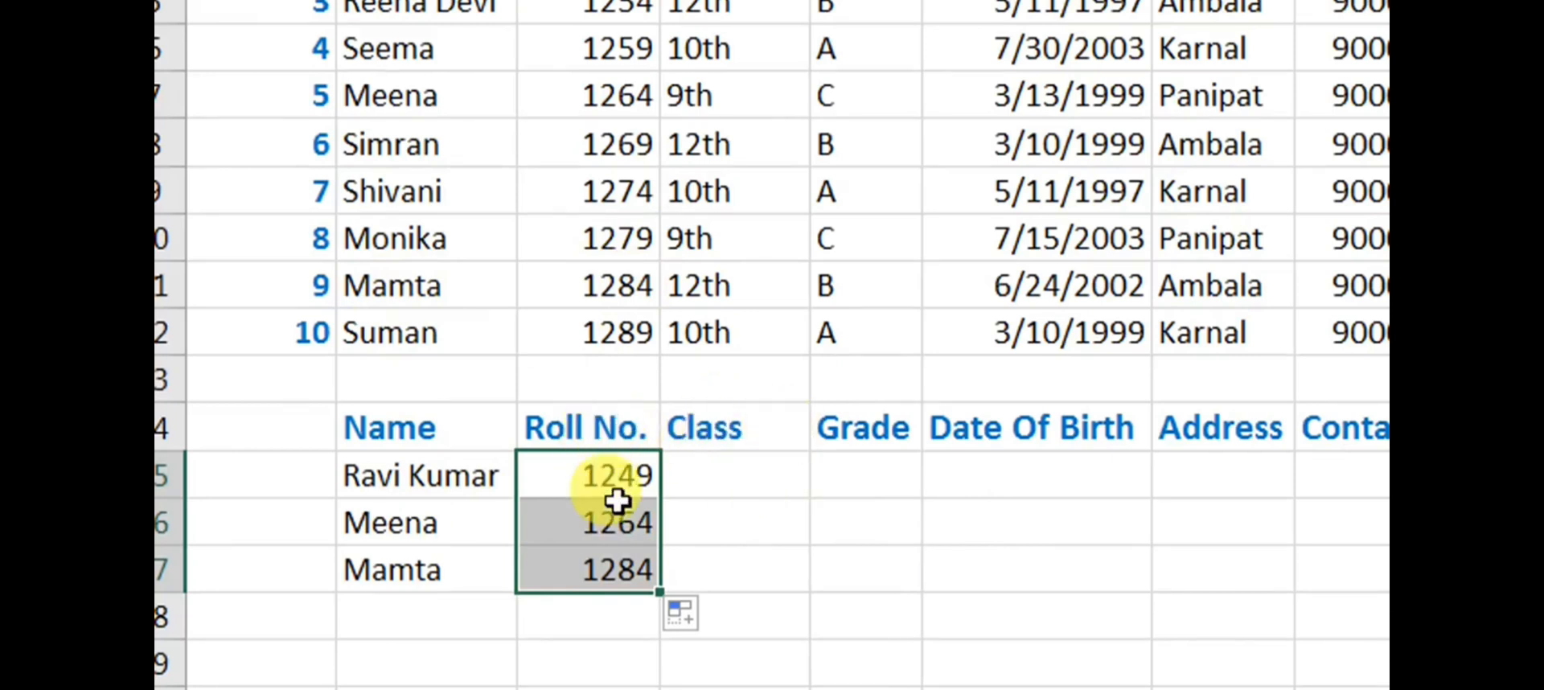
# Fill the VLOOKUP formulas in C15:C17 across to the Contact No. column, through H17.
pyautogui.hscroll(1, 1221, 490)
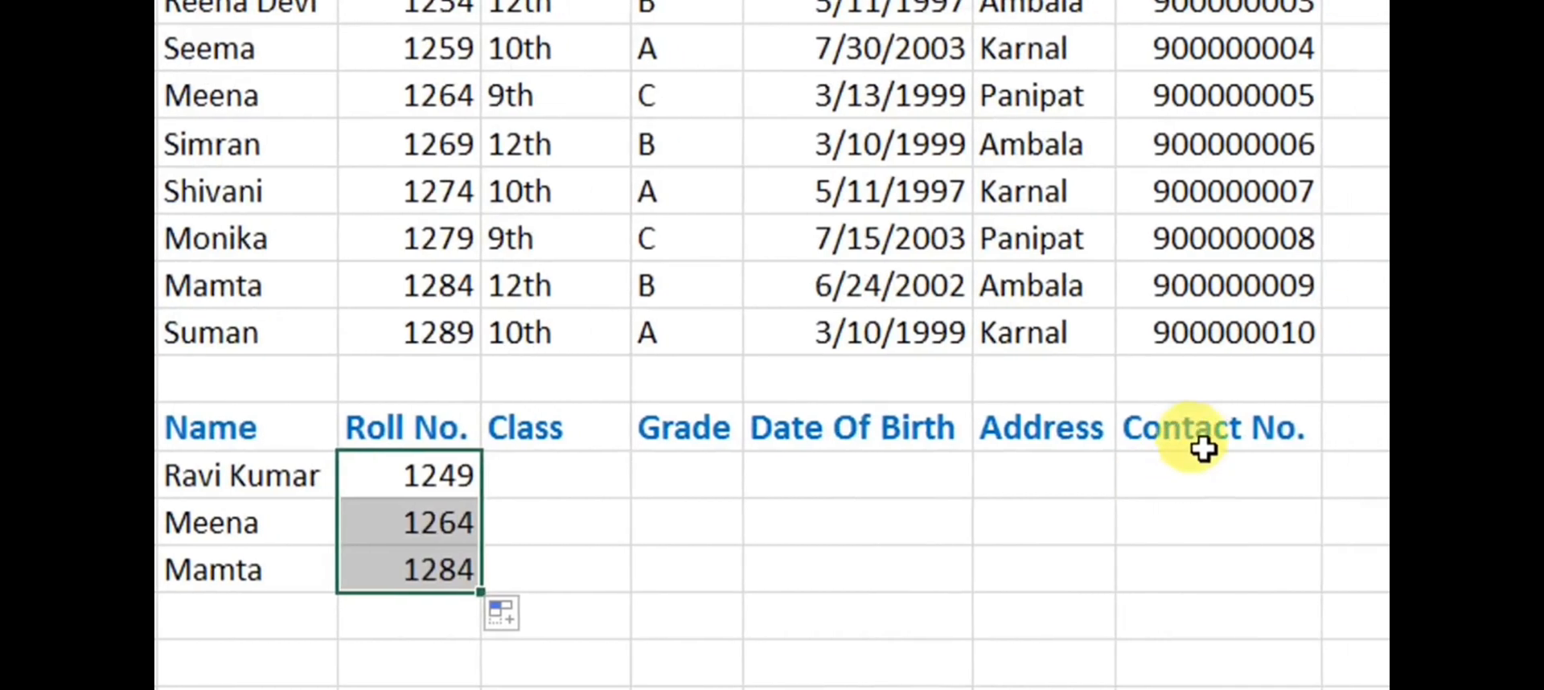
pyautogui.click(1202, 475)
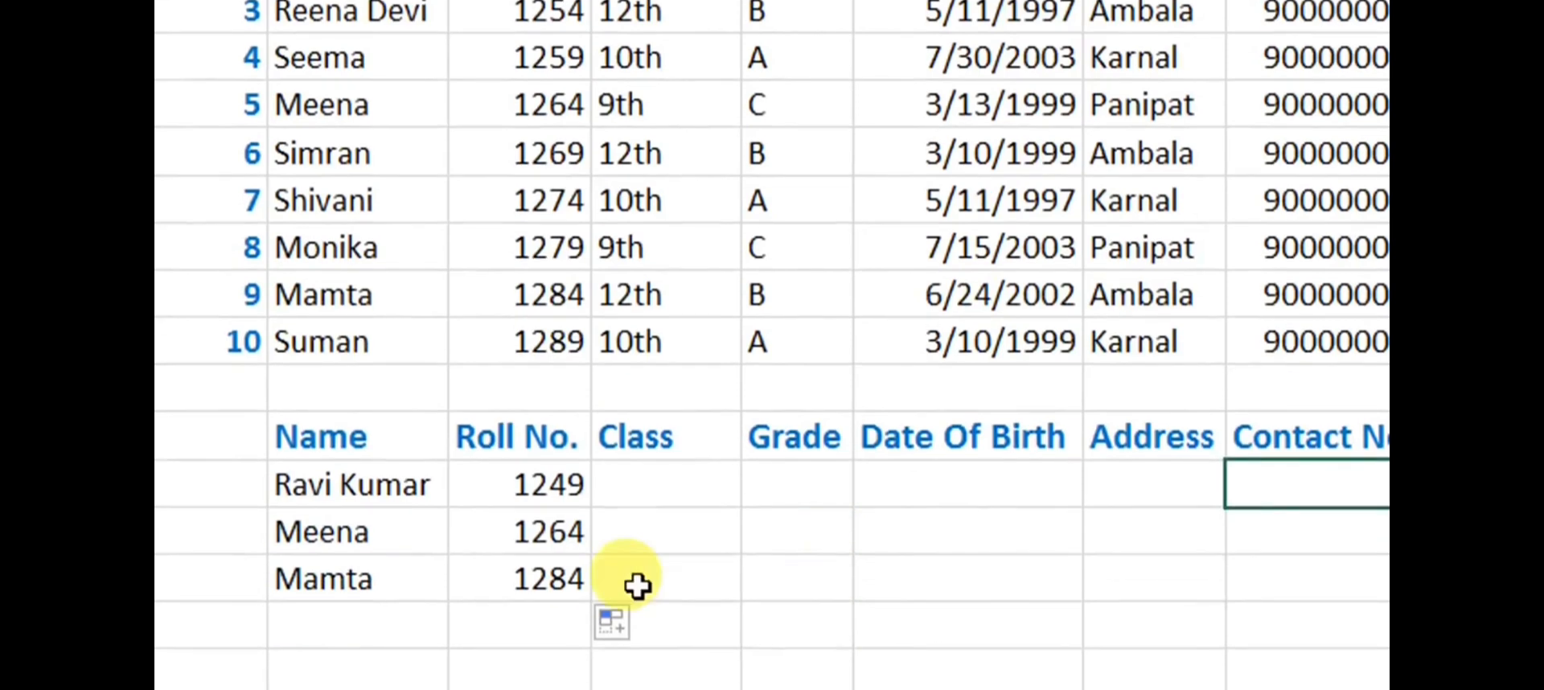
pyautogui.moveTo(565, 484); pyautogui.dragTo(572, 569)
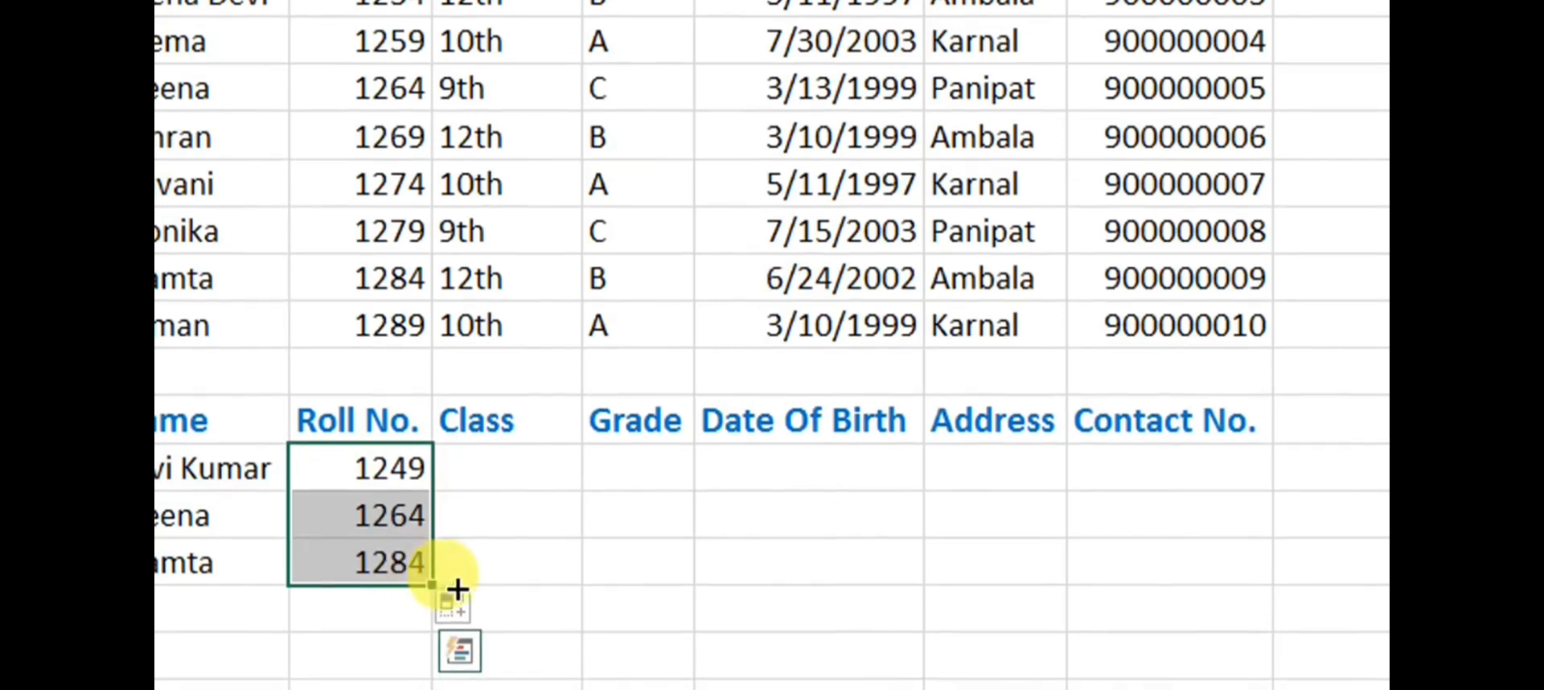
pyautogui.moveTo(437, 599); pyautogui.dragTo(1199, 568)
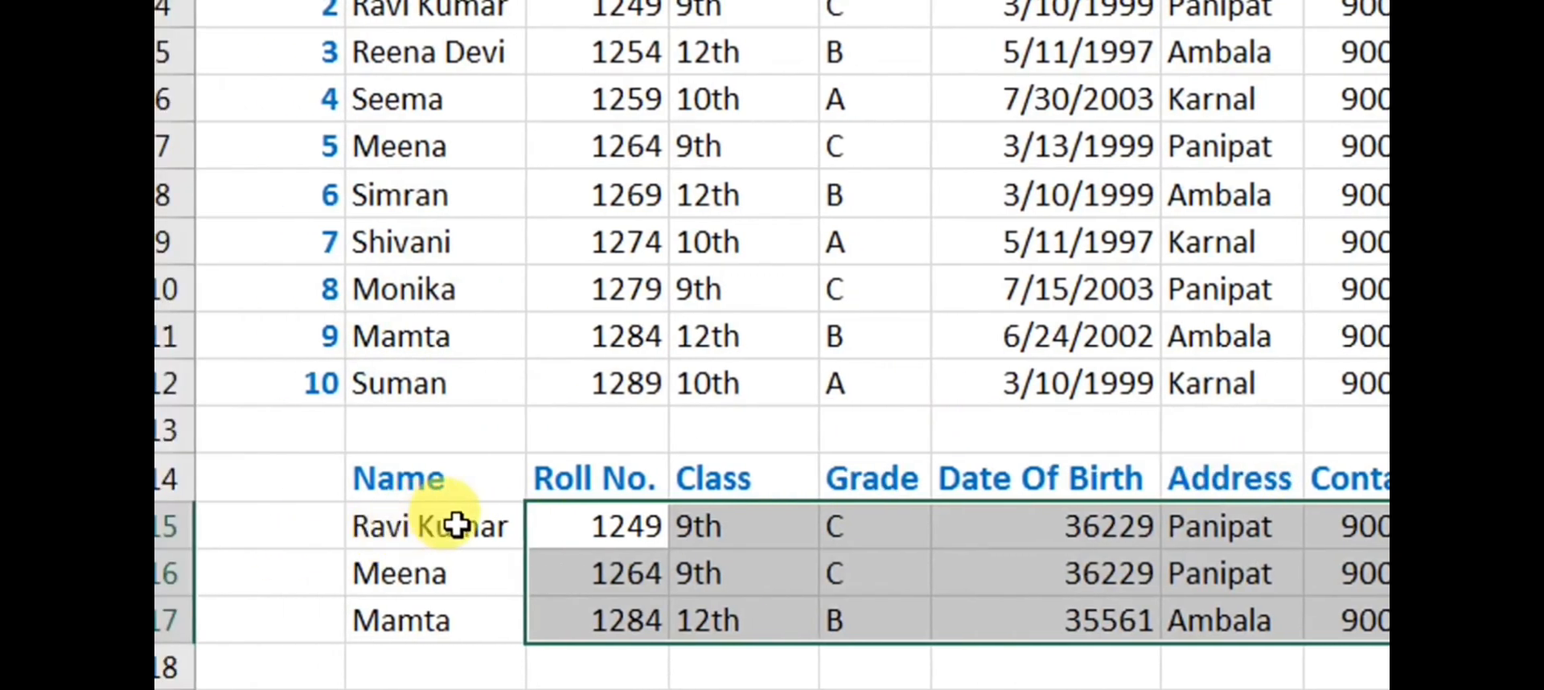
# Replace the name in B15 with the name of student number 8 from the source table, in lowercase letters.
pyautogui.click(407, 534)
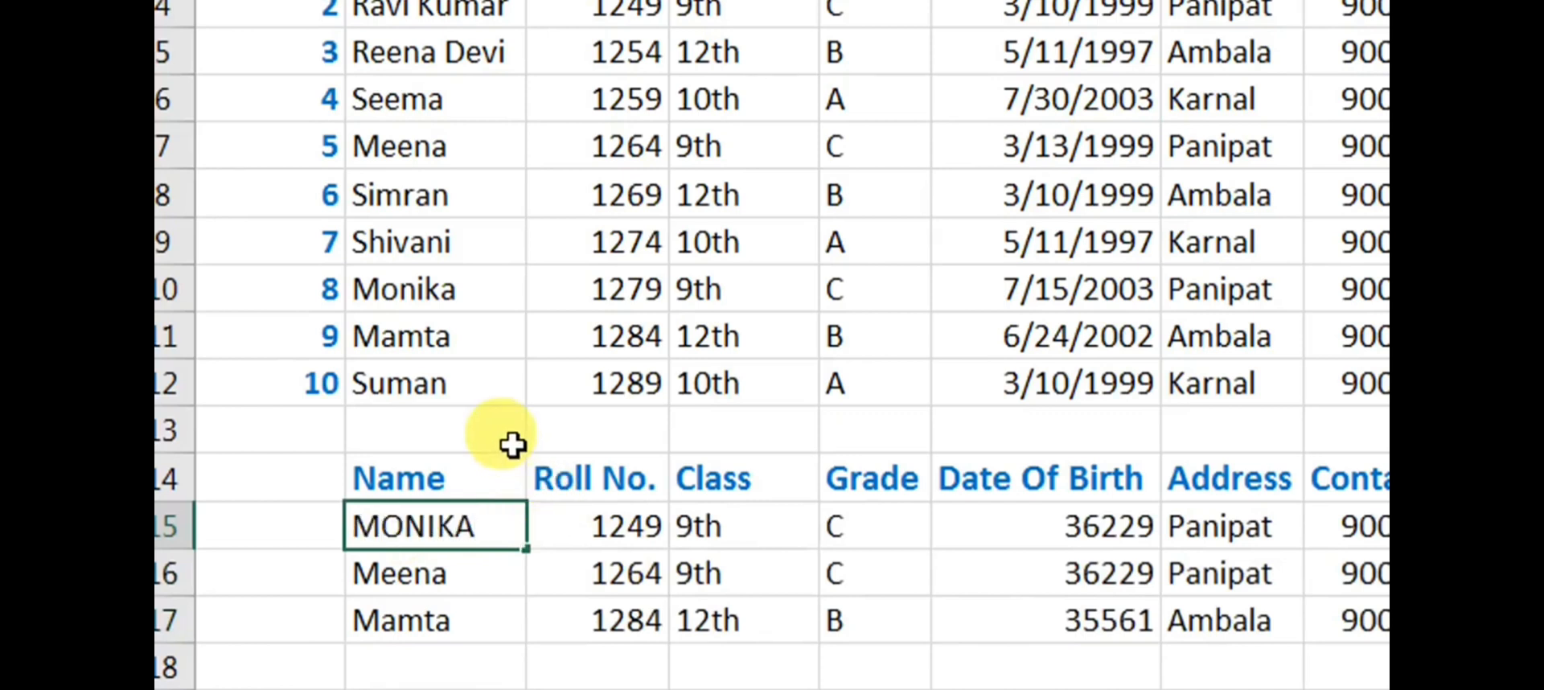
pyautogui.press('BackSpace')
pyautogui.press('BackSpace')
pyautogui.press('BackSpace')
pyautogui.press('BackSpace')
pyautogui.press('BackSpace')
pyautogui.press('BackSpace')
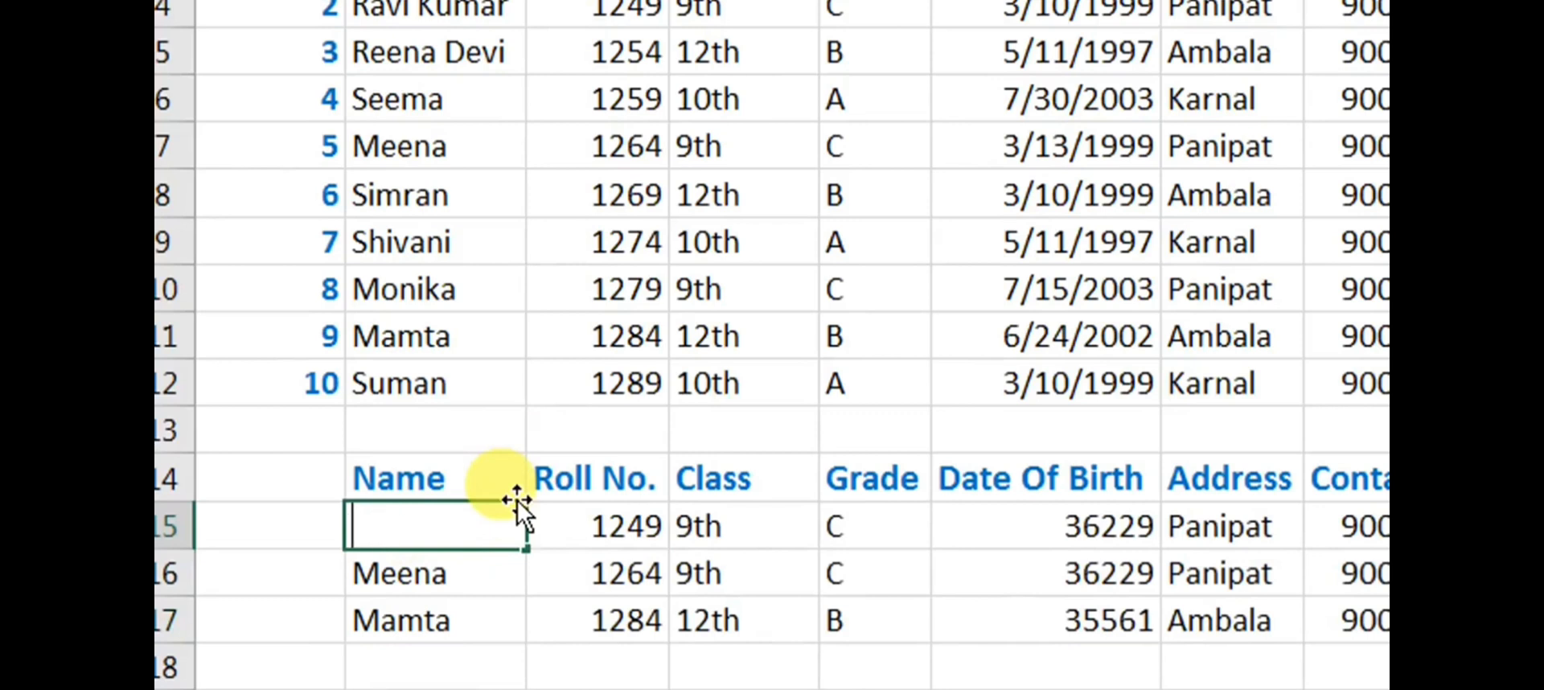
pyautogui.write('mon')
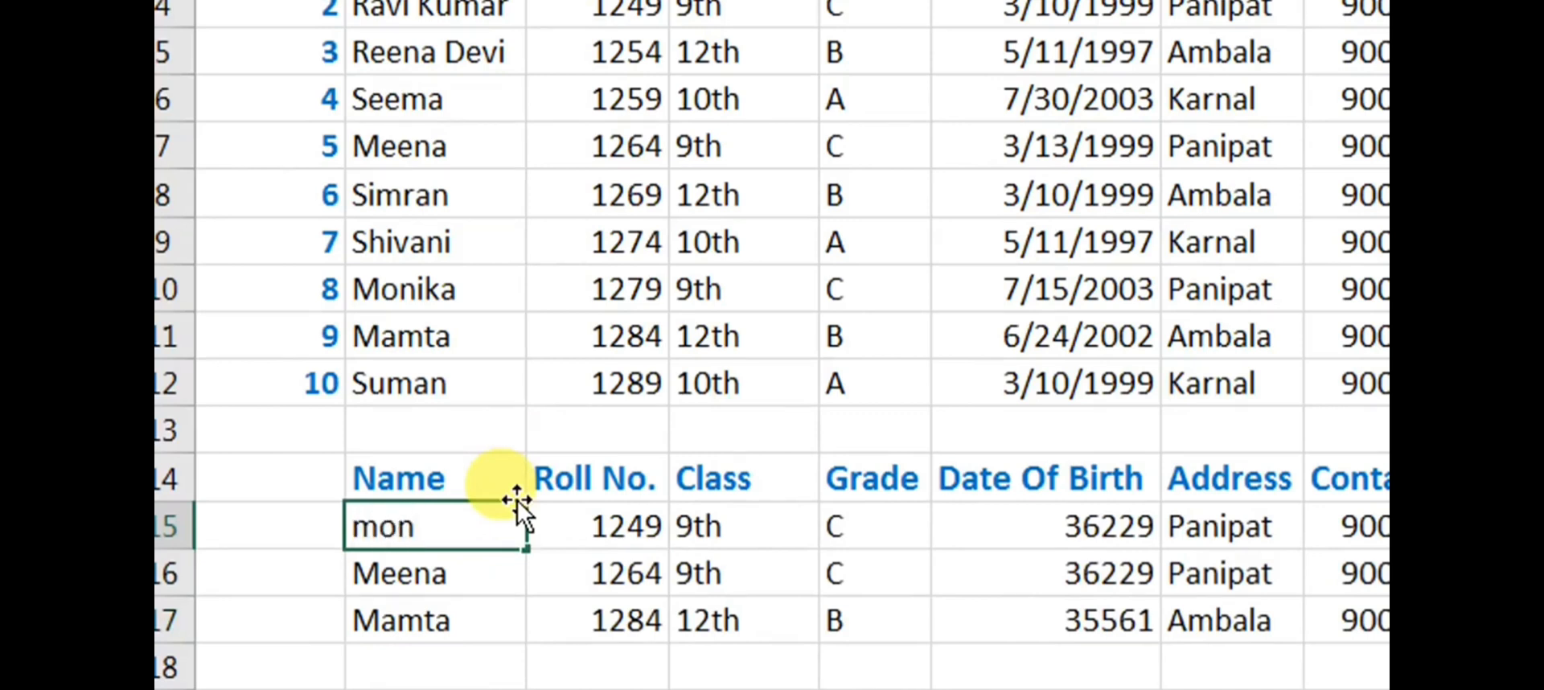
pyautogui.write('ika')
pyautogui.click(655, 576)
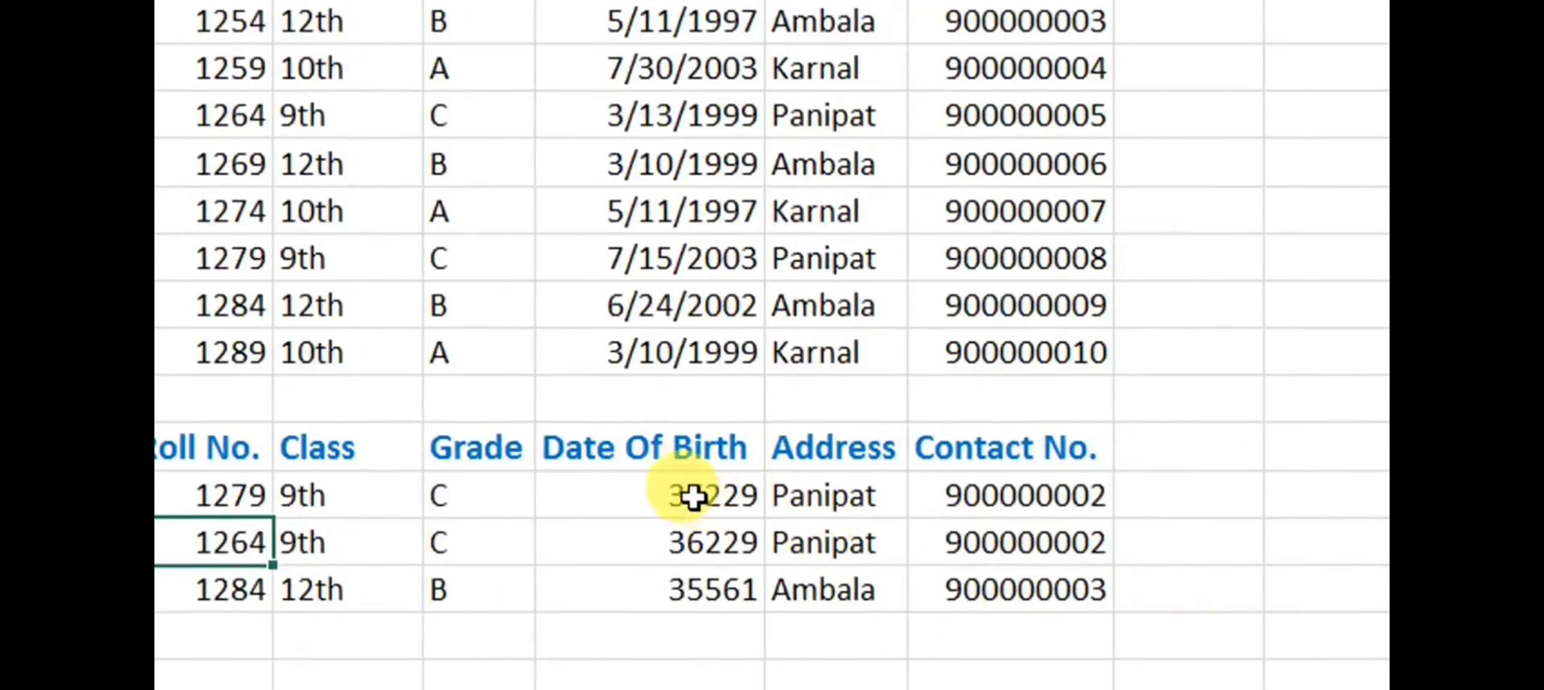
# Format the Date Of Birth results in F15:F17 as dates and refill the C15 formula across C15:H17.
pyautogui.moveTo(693, 497); pyautogui.dragTo(687, 579)
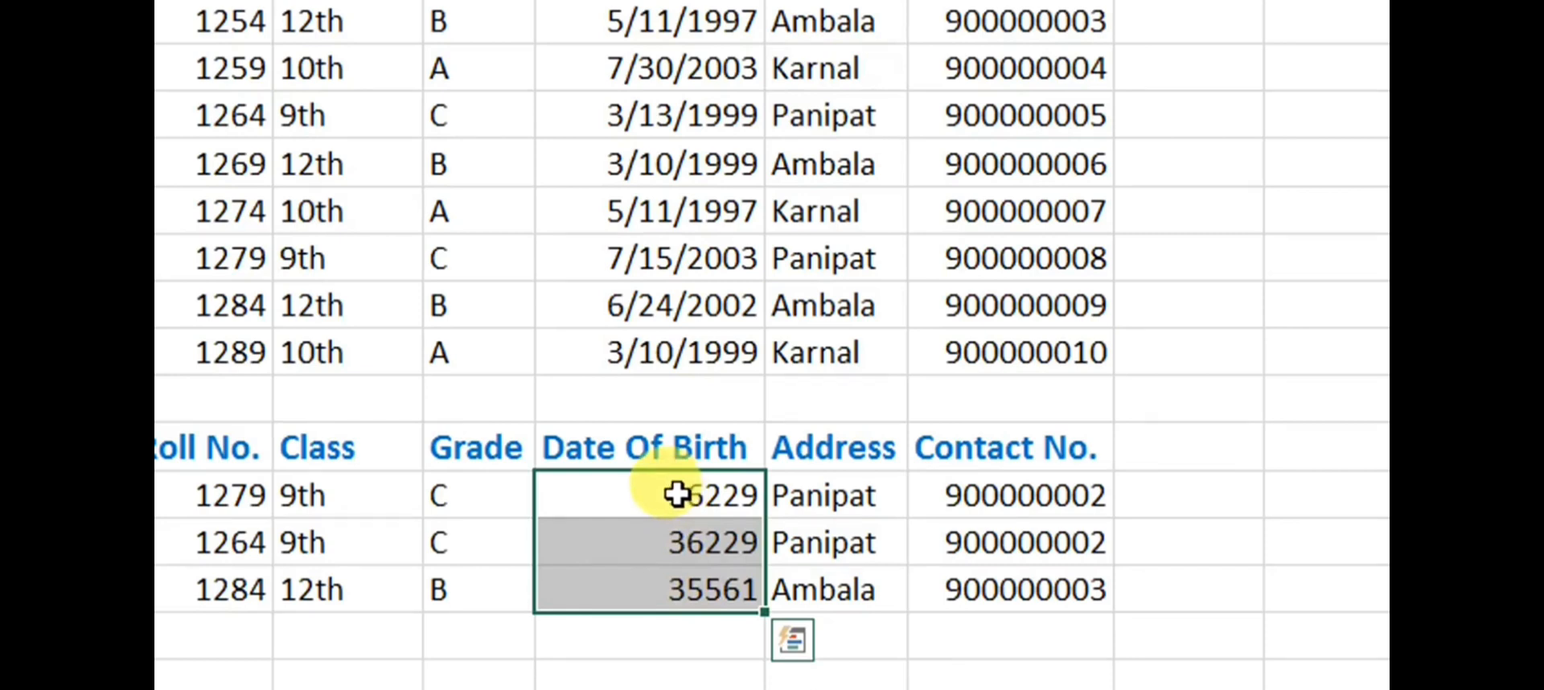
pyautogui.hotkey('ctrl', 'shift', '3')
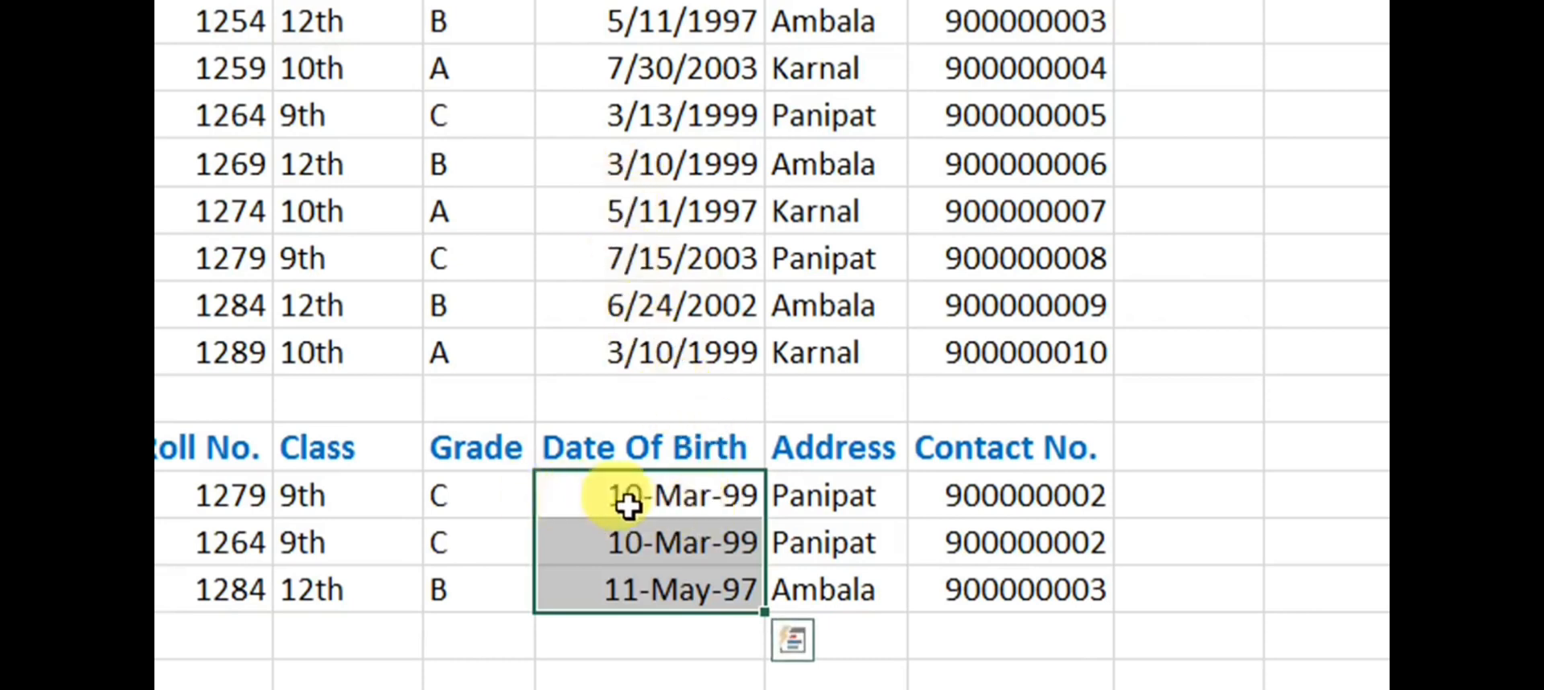
pyautogui.click(230, 495)
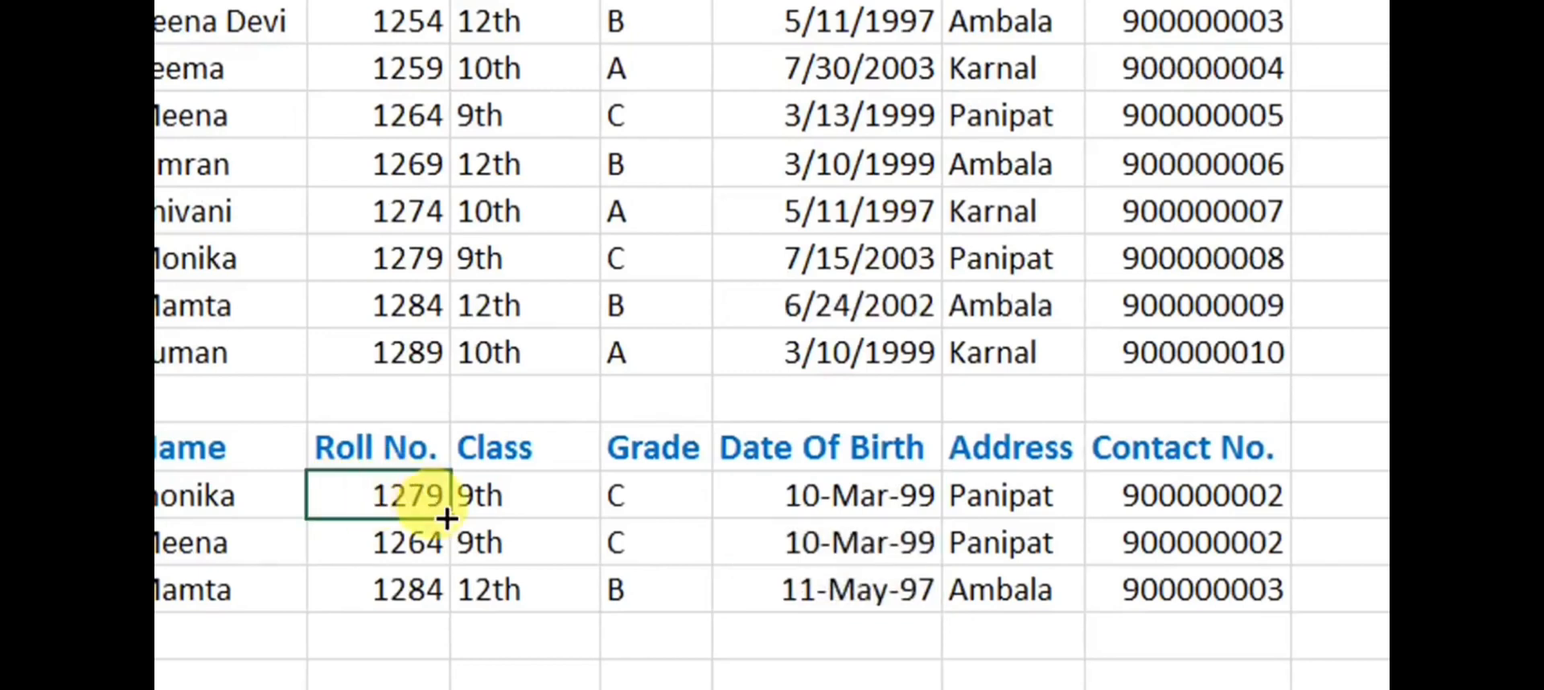
pyautogui.moveTo(450, 517); pyautogui.dragTo(1158, 587)
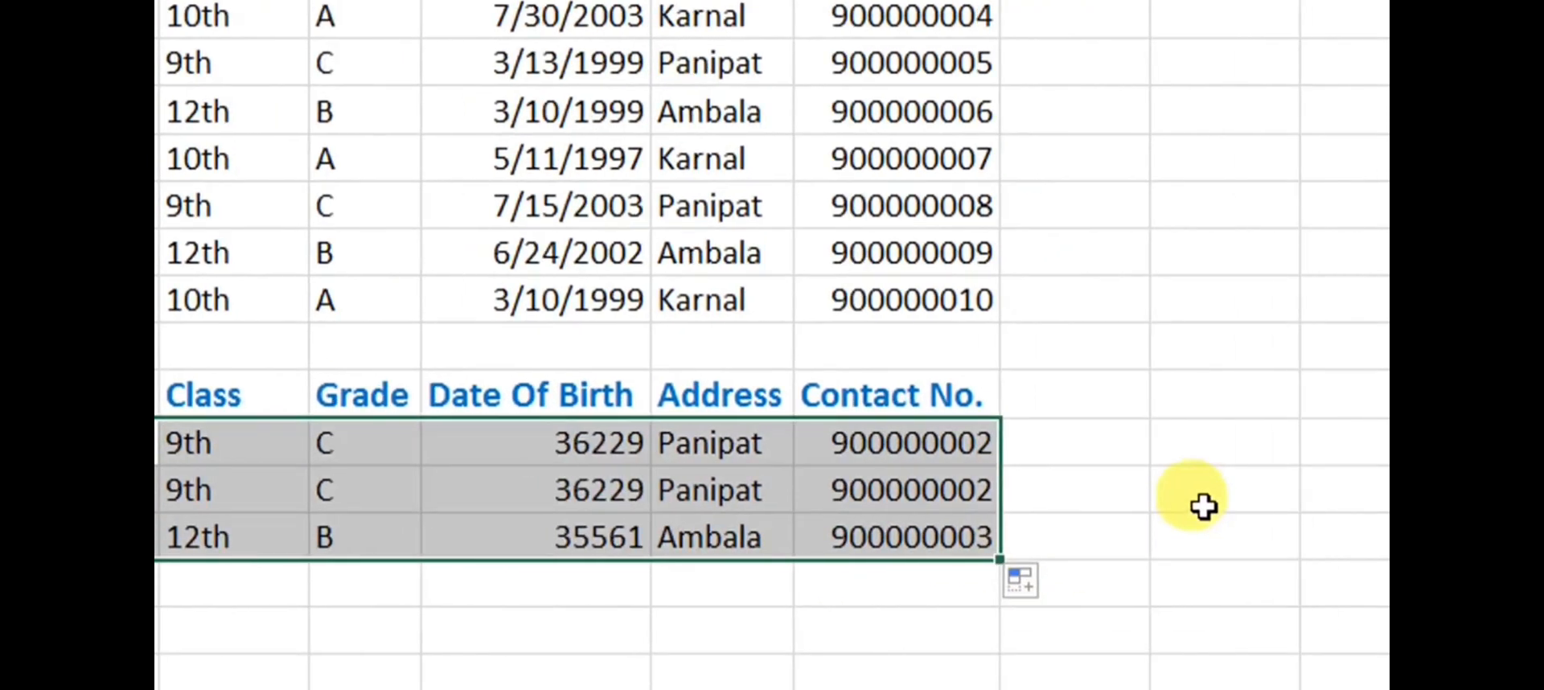
# Apply the day-month-year date format to the Date Of Birth results in F15:F17.
pyautogui.click(1204, 506)
pyautogui.moveTo(551, 442); pyautogui.dragTo(557, 480)
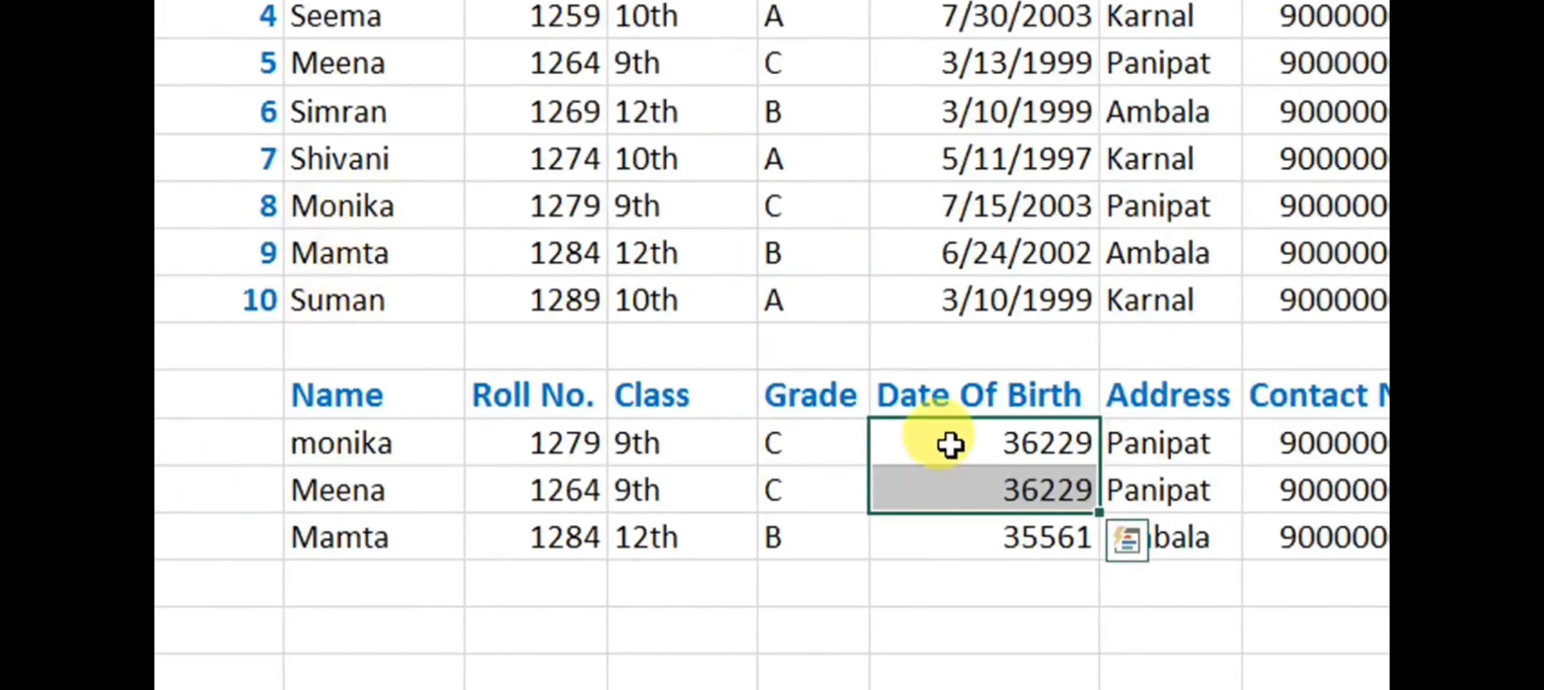
pyautogui.moveTo(951, 444); pyautogui.dragTo(962, 518)
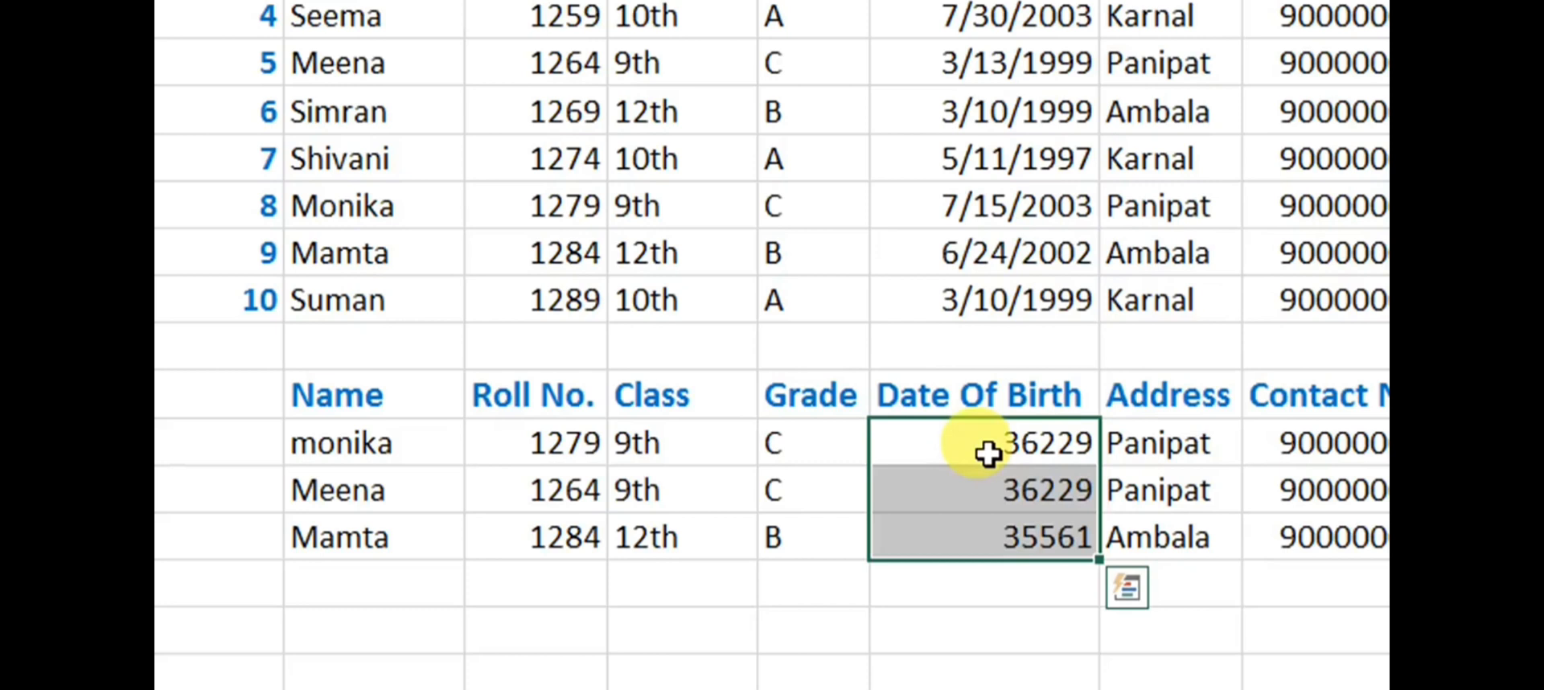
pyautogui.hotkey('ctrl', 'shift', '3')
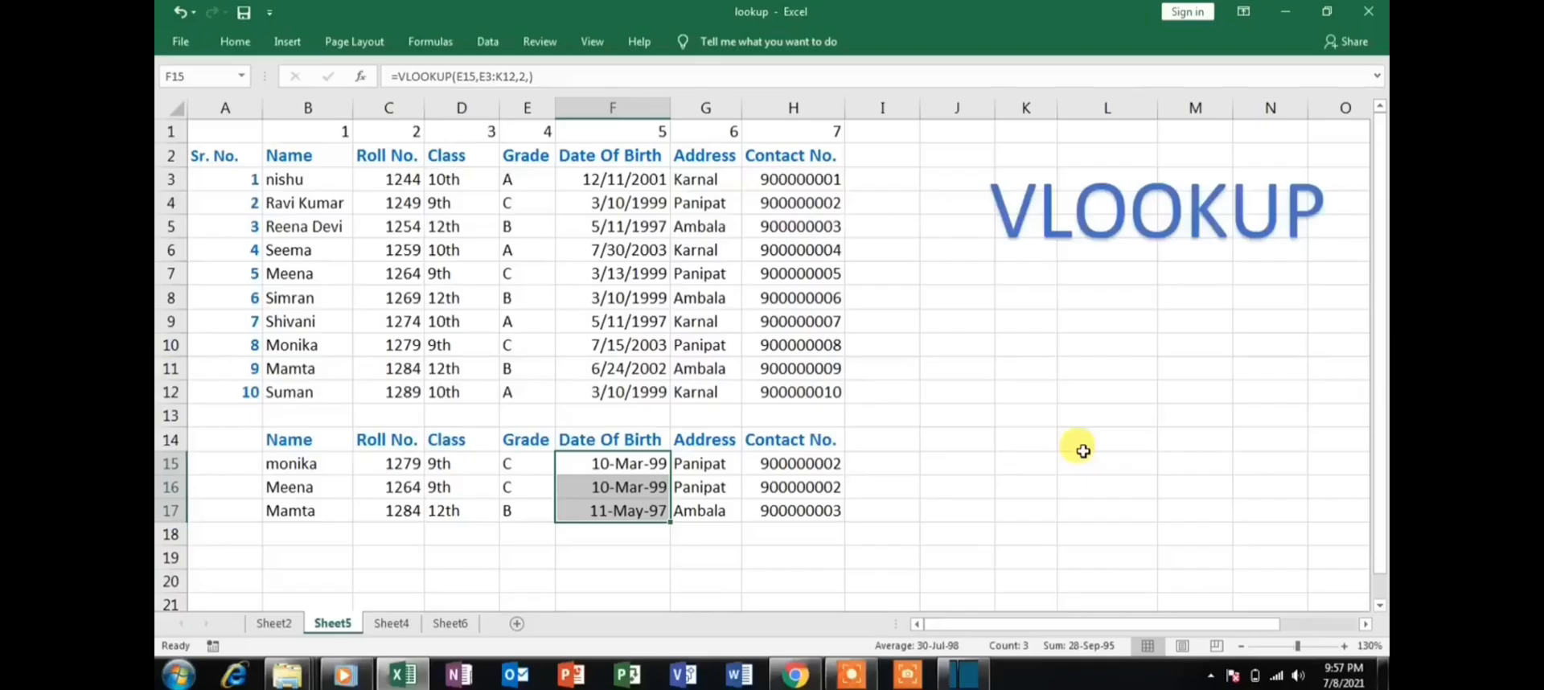
# Copy the result table's header row B14:H14 to J14:P14 on Sheet5.
pyautogui.click(1366, 625)
pyautogui.moveTo(1102, 624); pyautogui.dragTo(1045, 624)
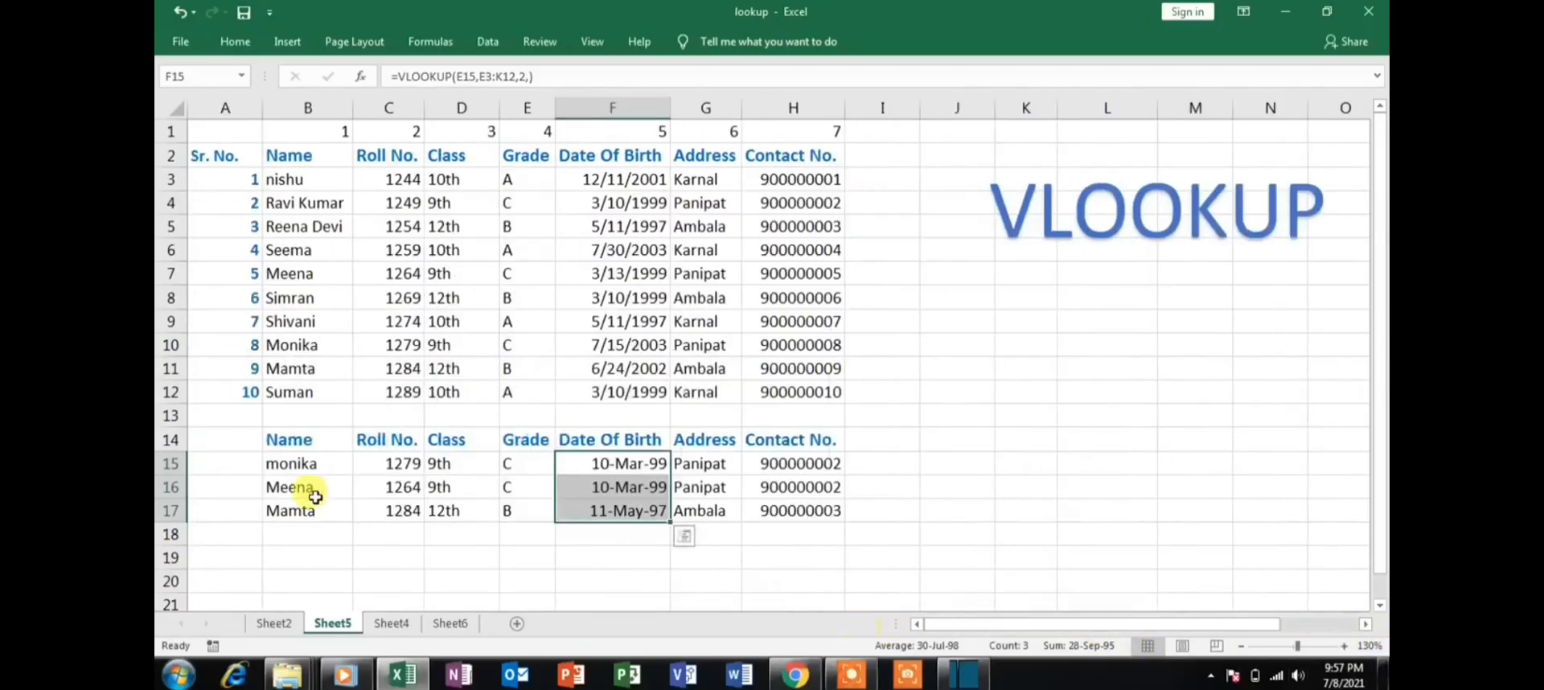
pyautogui.moveTo(274, 439); pyautogui.dragTo(830, 439)
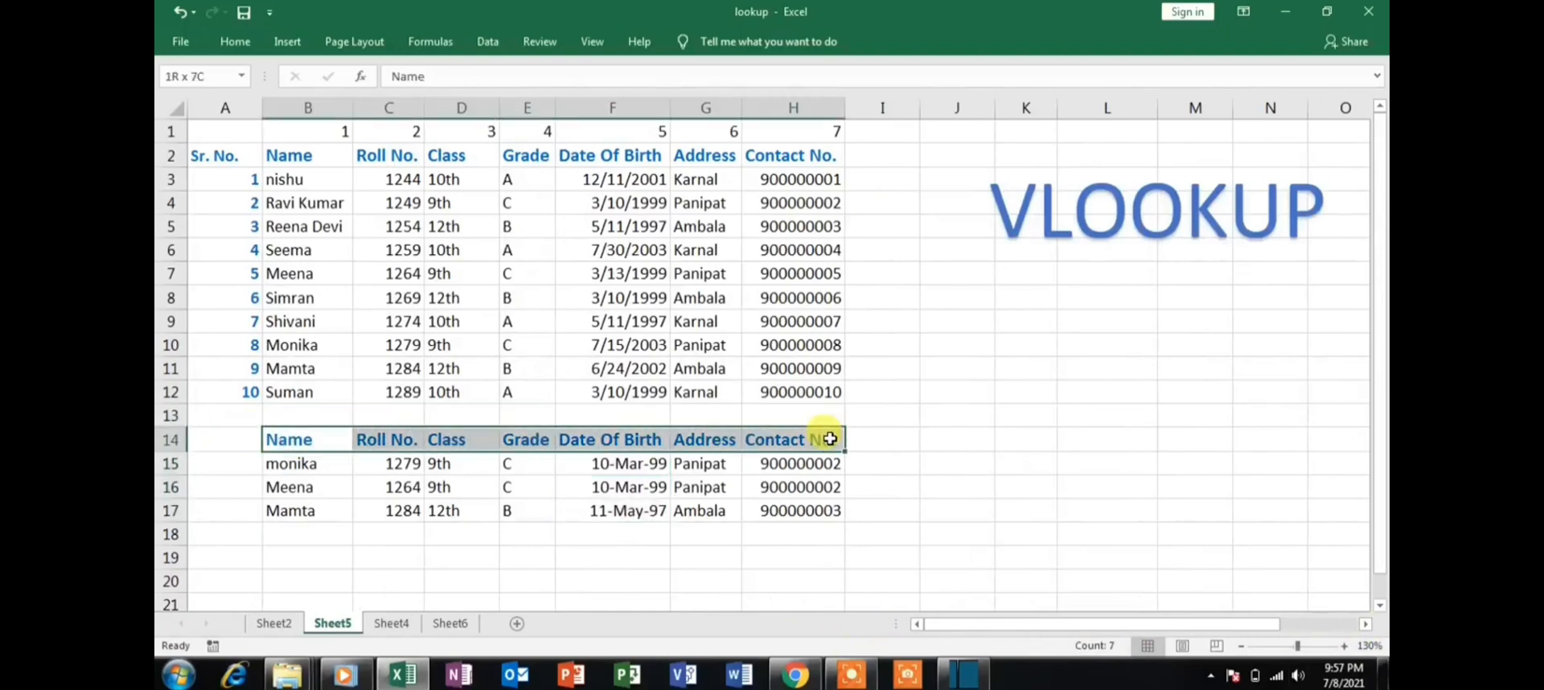
pyautogui.hotkey('ctrl', 'c')
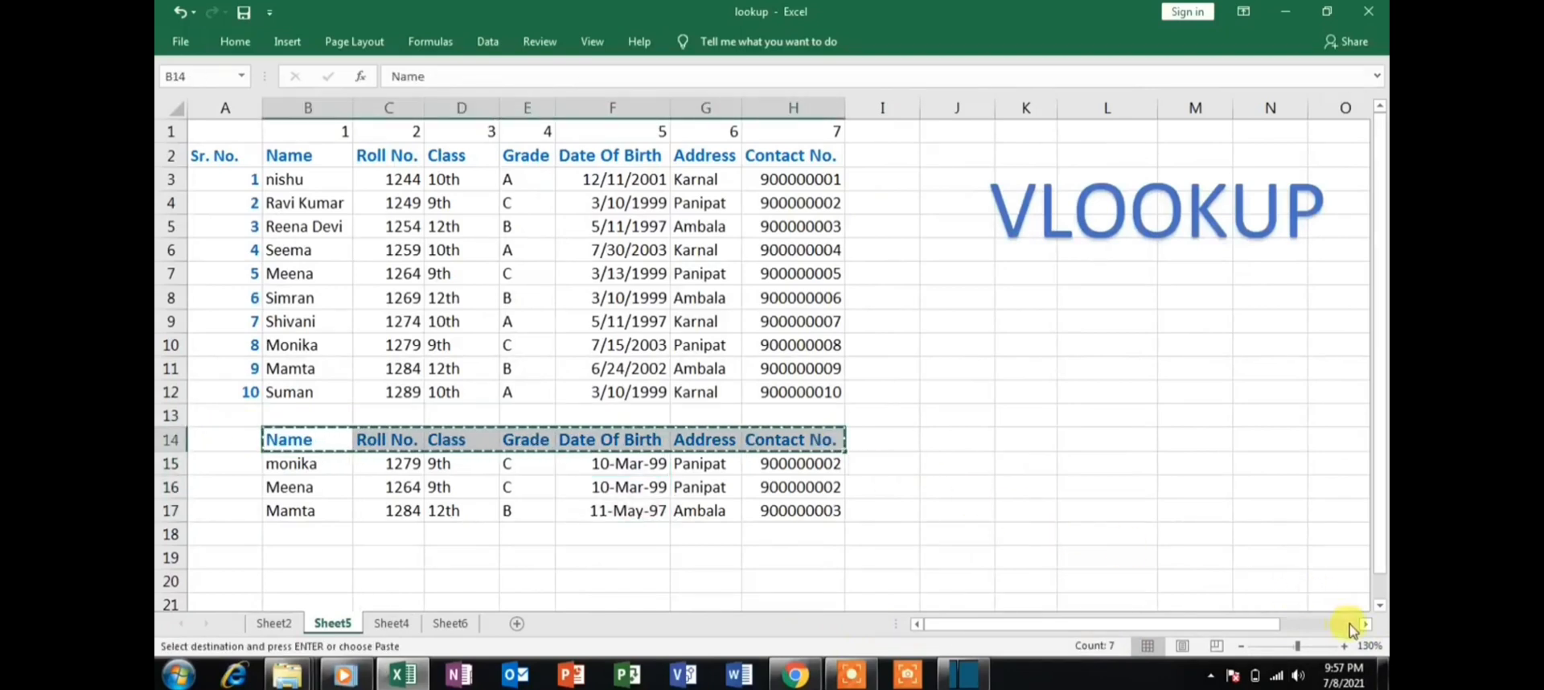
pyautogui.click(1366, 624)
pyautogui.click(1365, 624)
pyautogui.click(713, 438)
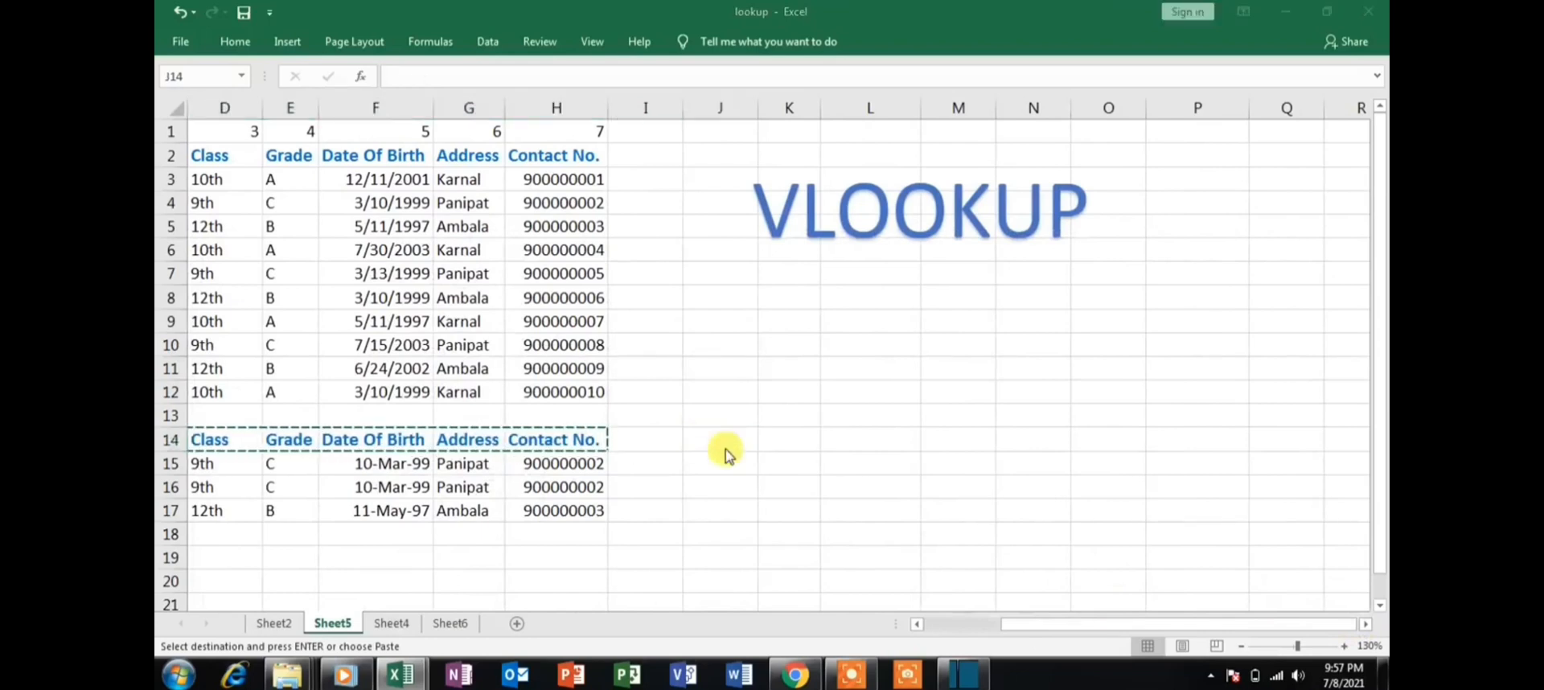
pyautogui.hotkey('ctrl', 'n')
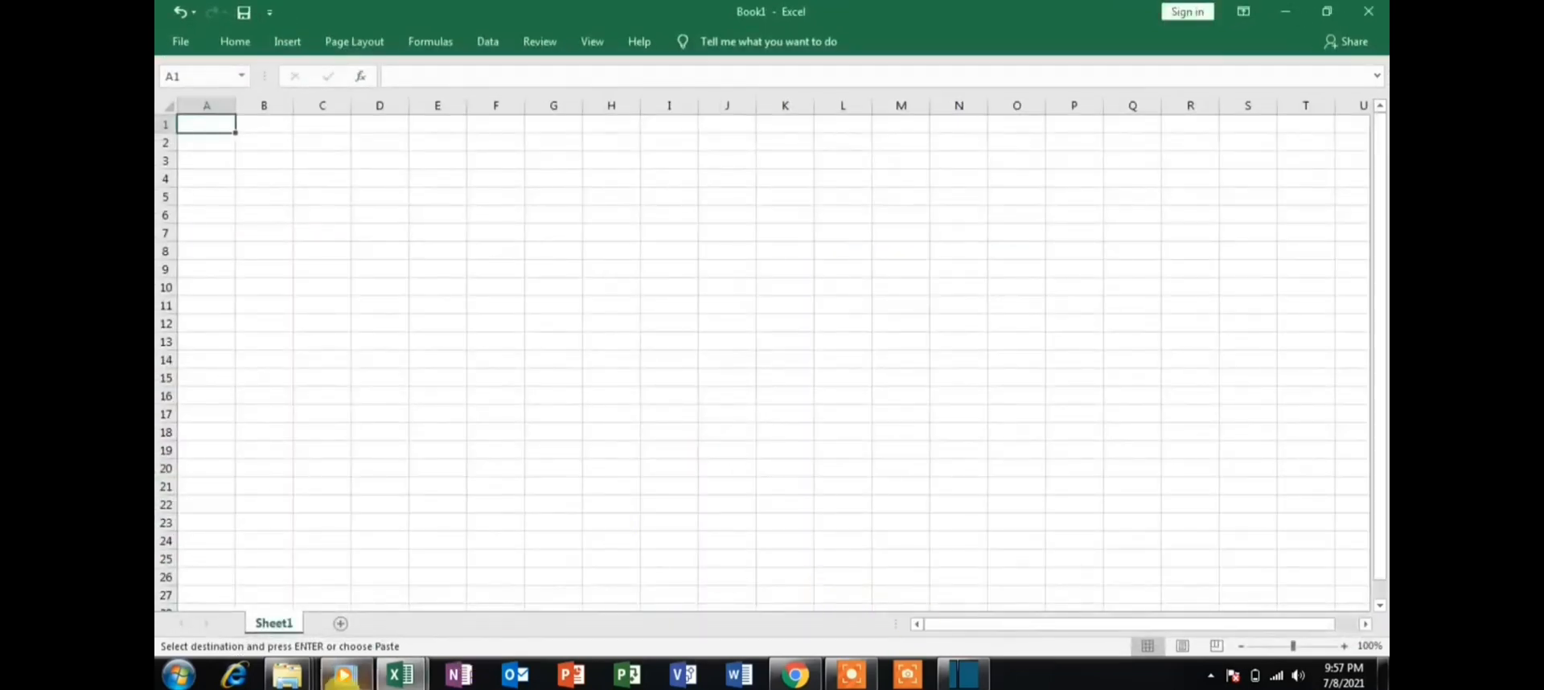
pyautogui.moveTo(416, 675)
pyautogui.click(358, 593)
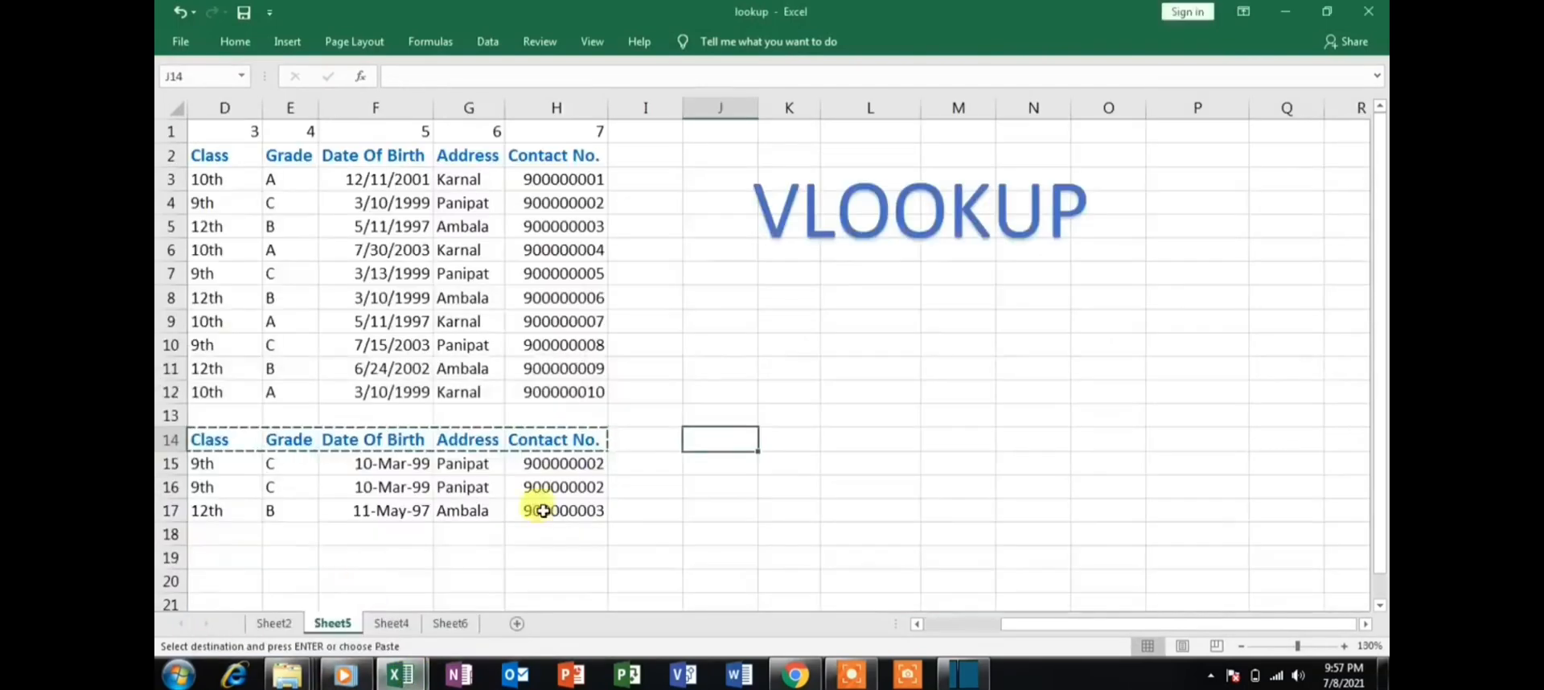
pyautogui.hotkey('ctrl', 'v')
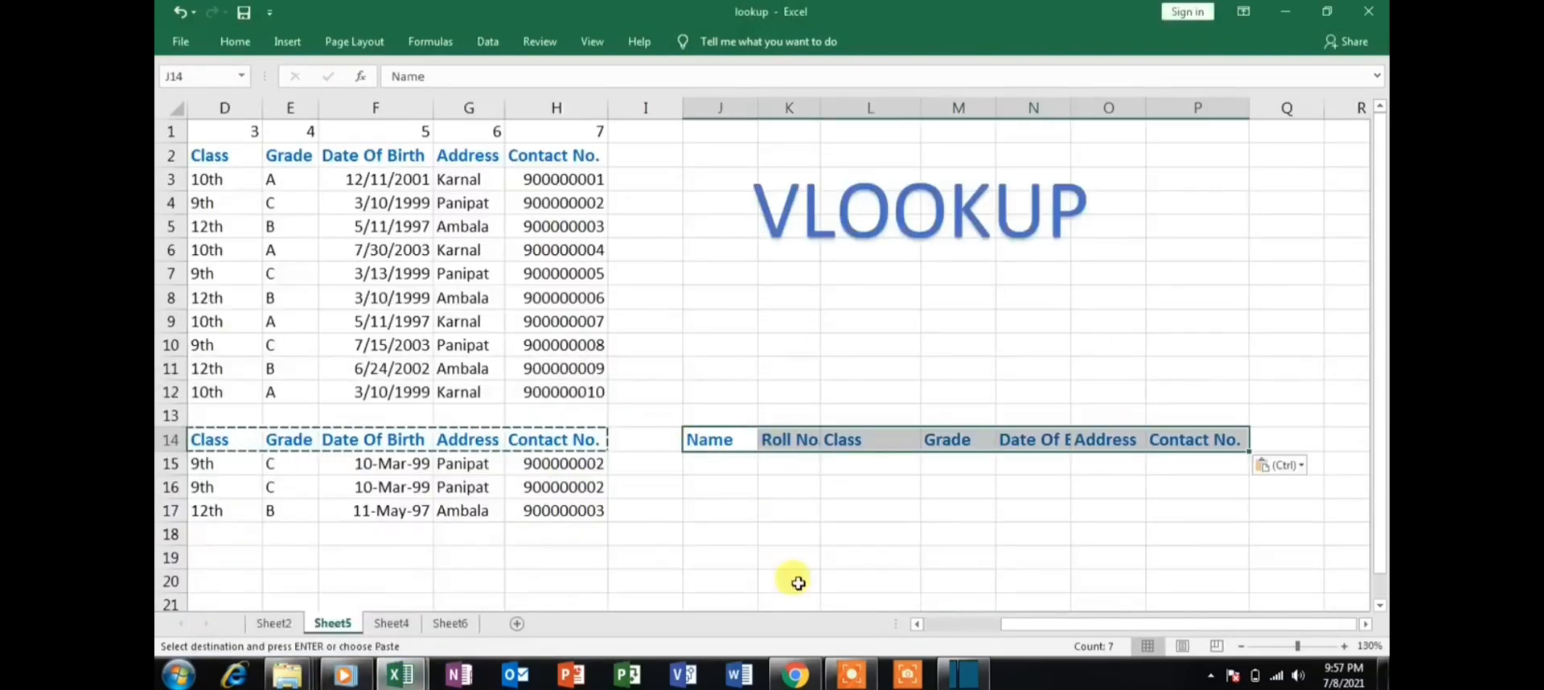
pyautogui.moveTo(1027, 624); pyautogui.dragTo(950, 625)
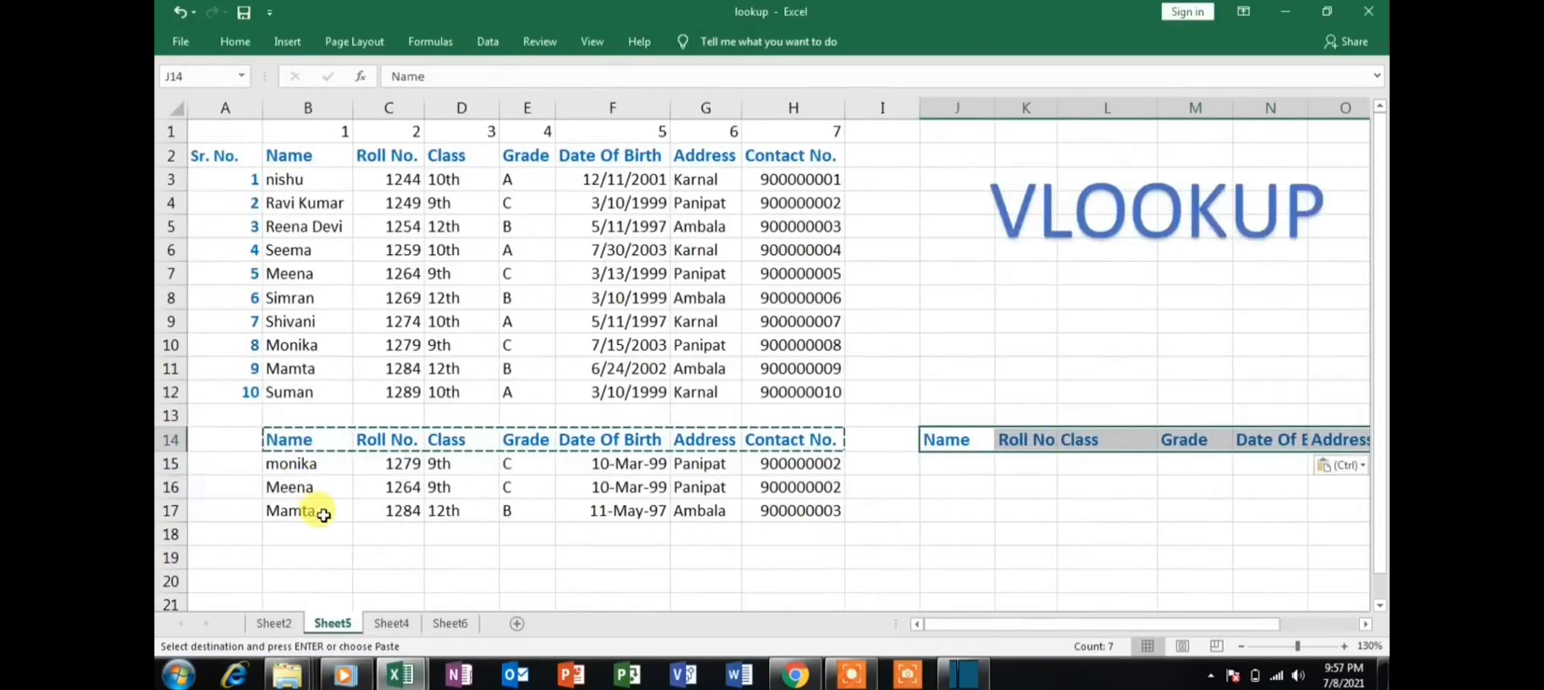
pyautogui.click(982, 459)
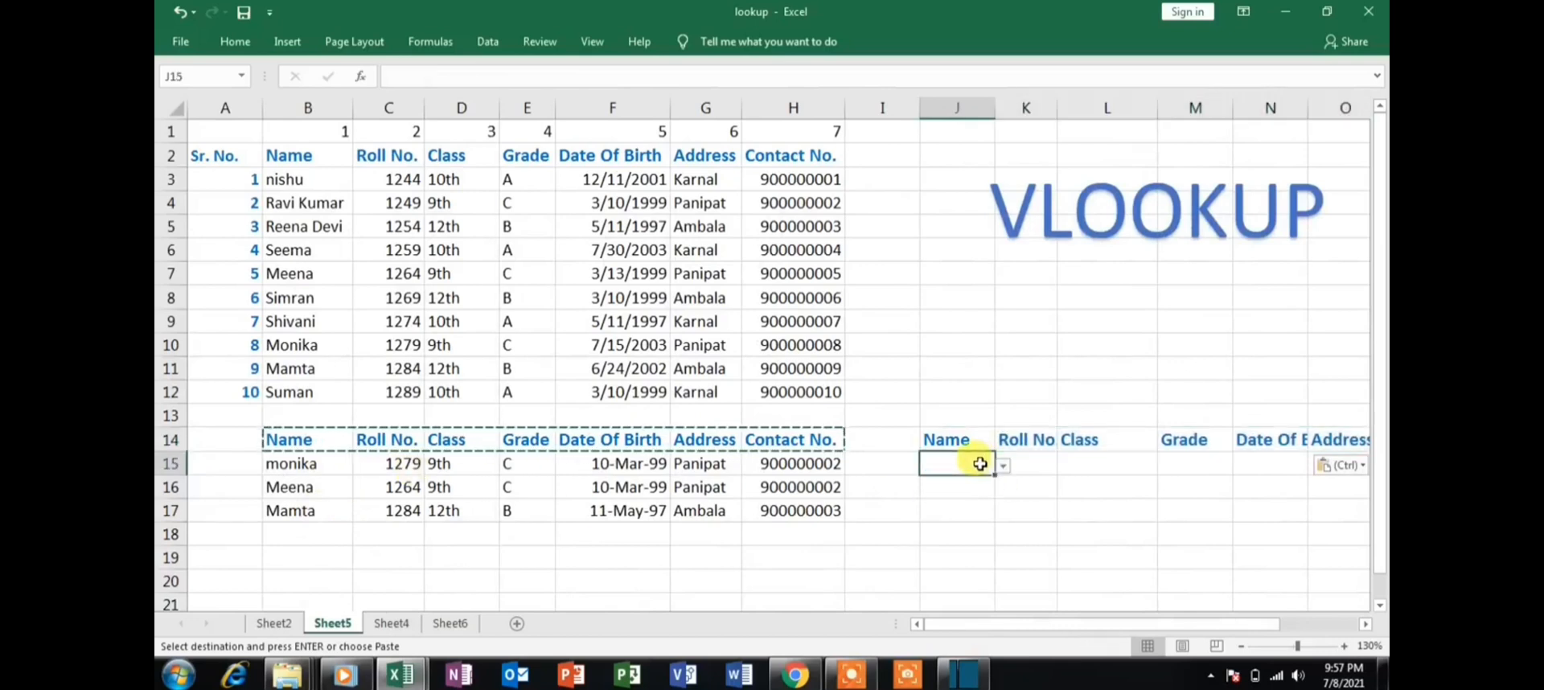
pyautogui.press('Escape')
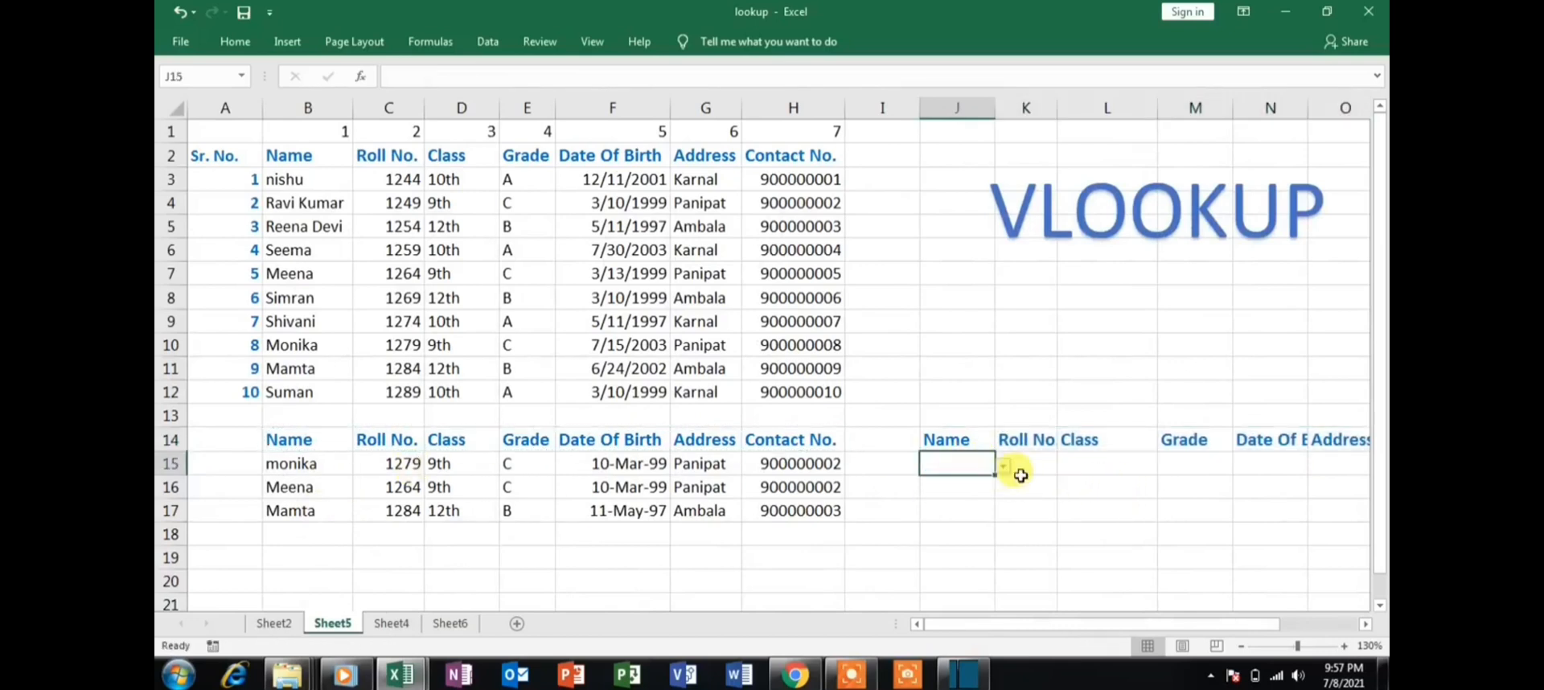
# Choose the names of students 2, 4 and 8 in turn from the drop-down list in J15.
pyautogui.click(1006, 470)
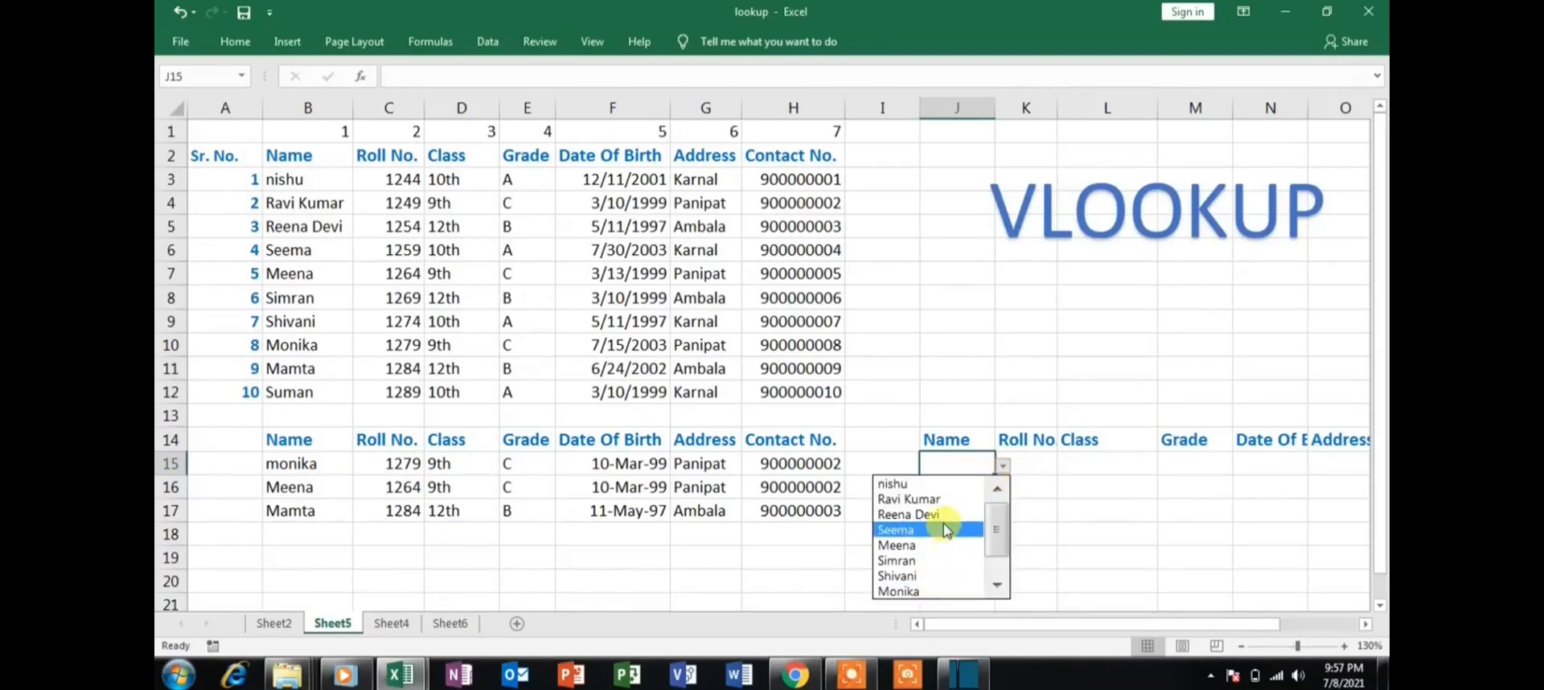
pyautogui.click(1082, 497)
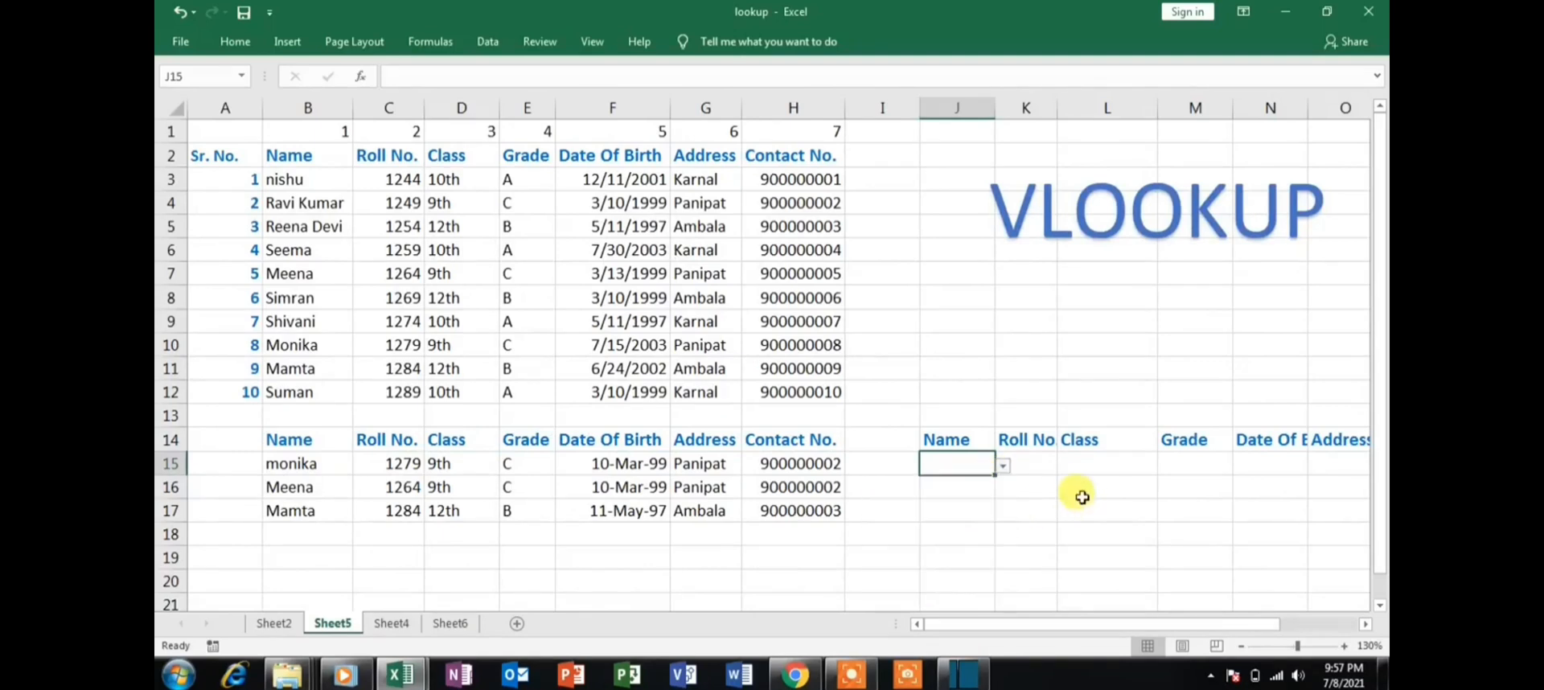
pyautogui.click(1041, 461)
pyautogui.click(983, 467)
pyautogui.click(1004, 467)
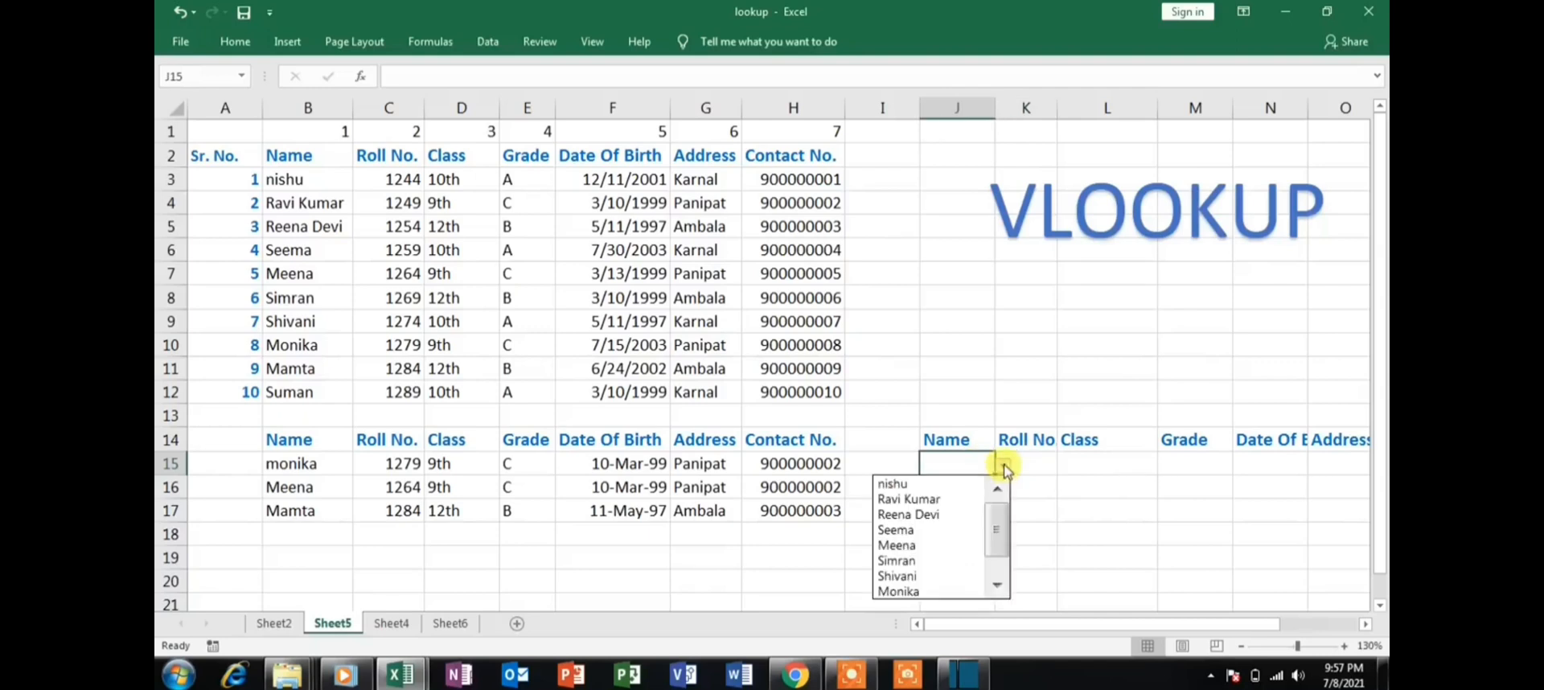
pyautogui.click(917, 498)
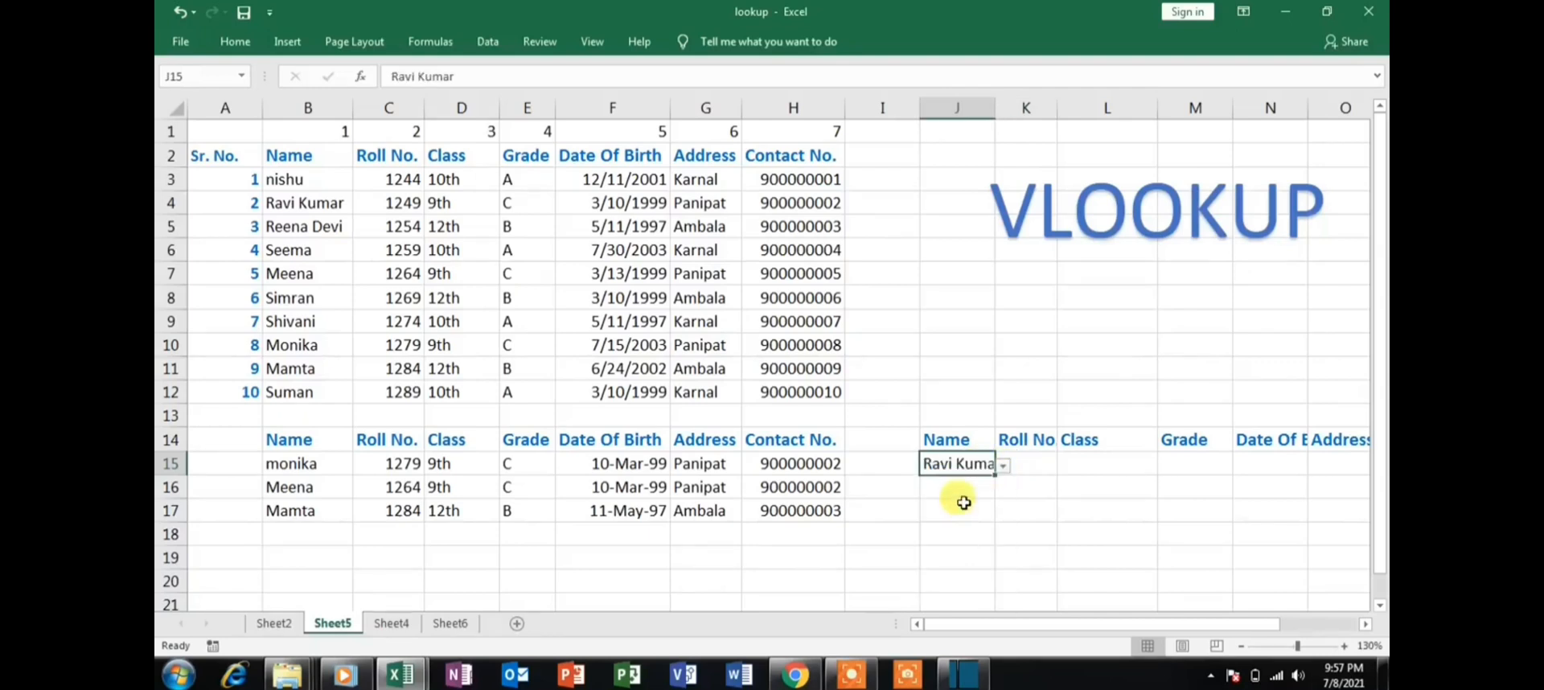
pyautogui.click(1003, 468)
pyautogui.click(954, 516)
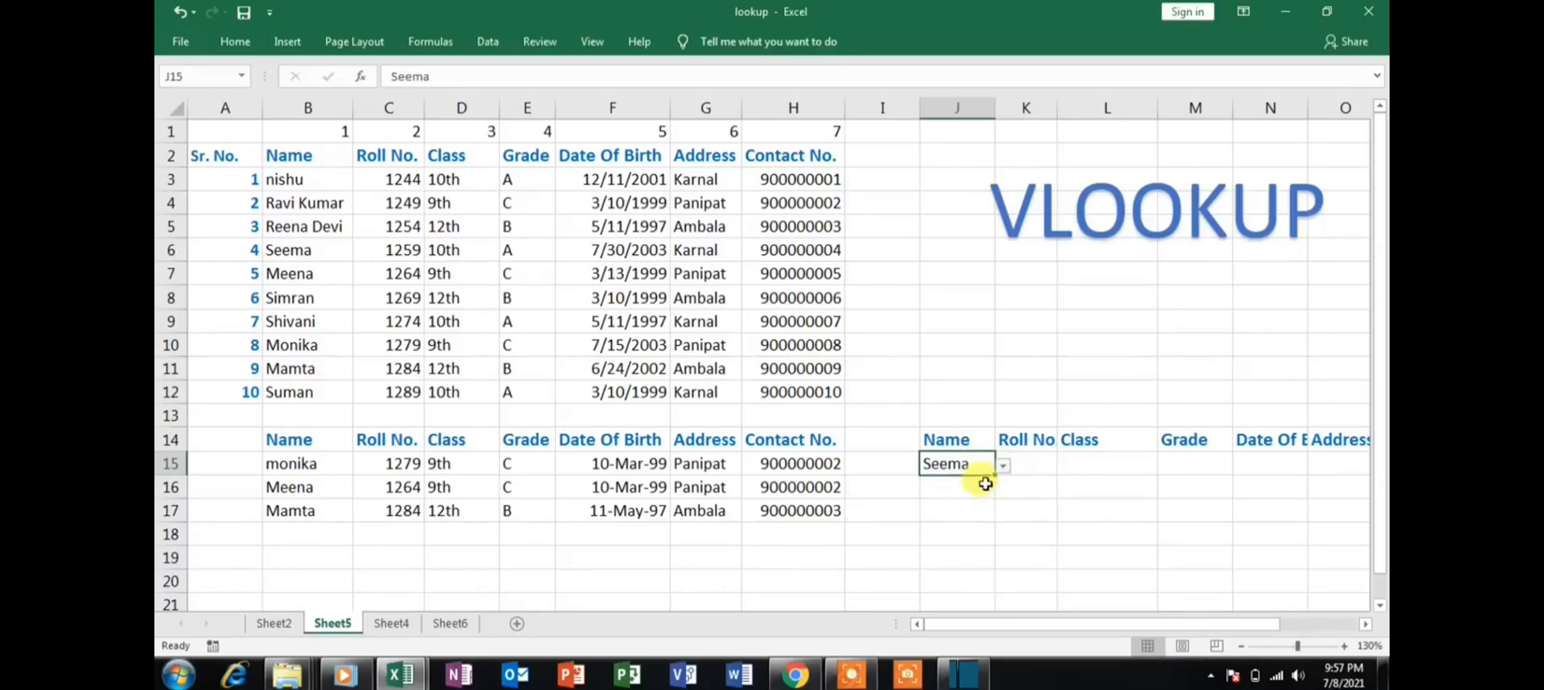
pyautogui.click(1002, 466)
pyautogui.click(942, 563)
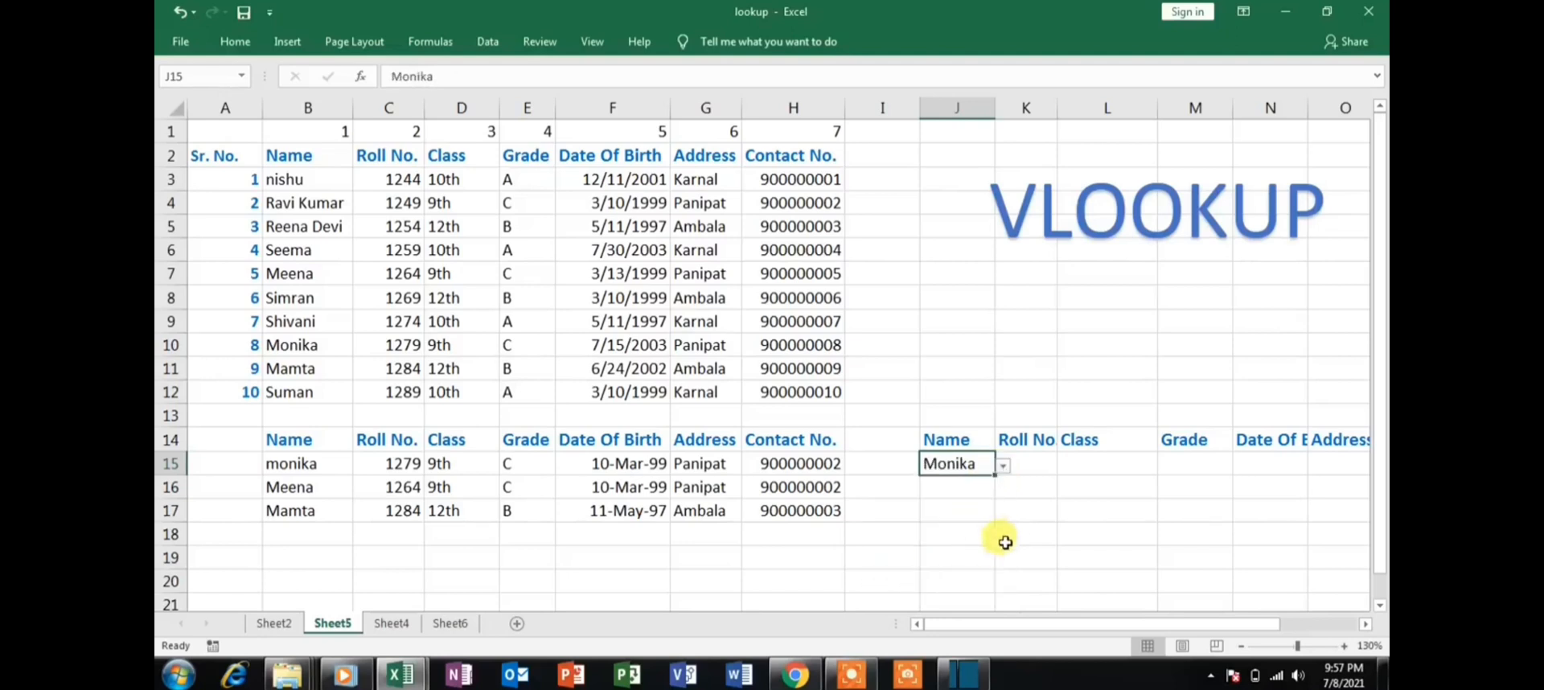
# Start a VLOOKUP formula in K15 with J15 as the lookup value and B3:H12 as the table array.
pyautogui.click(1015, 531)
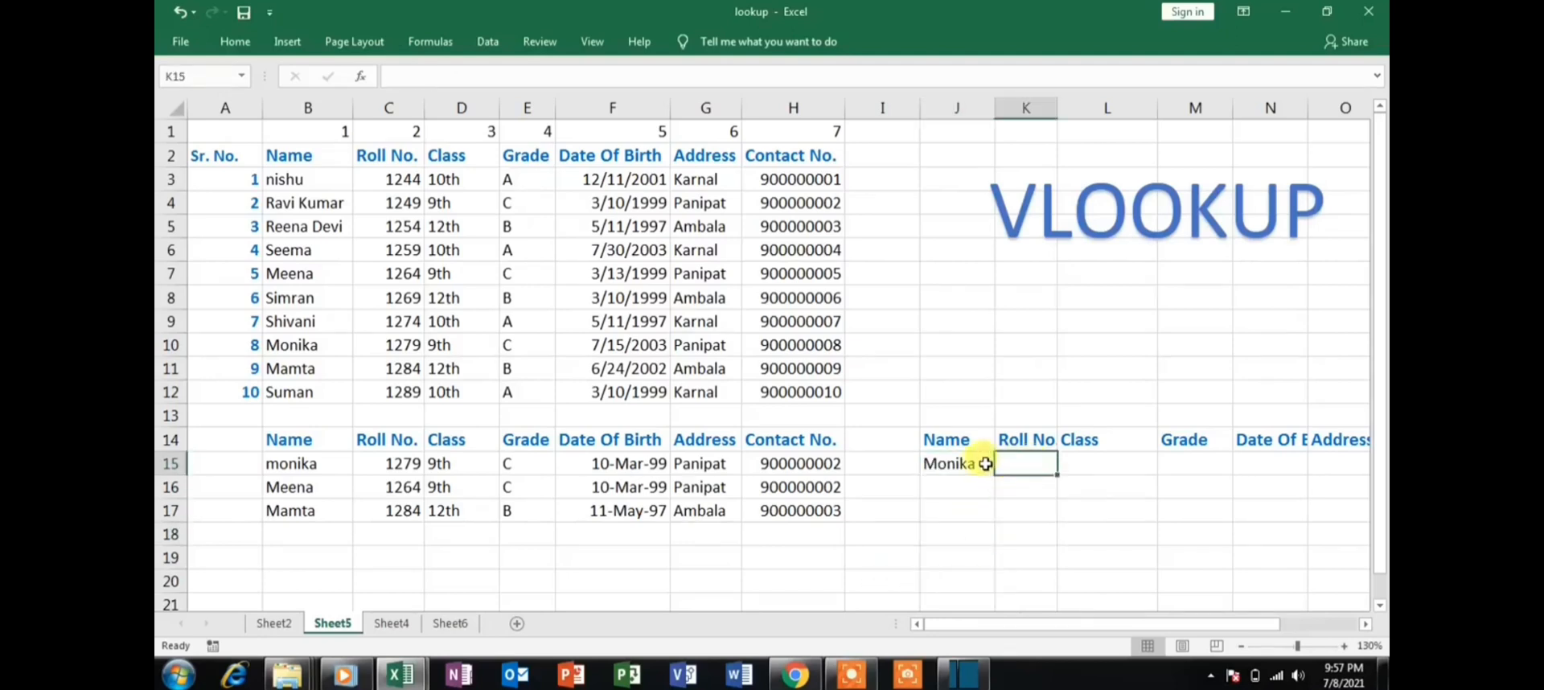
pyautogui.click(1360, 623)
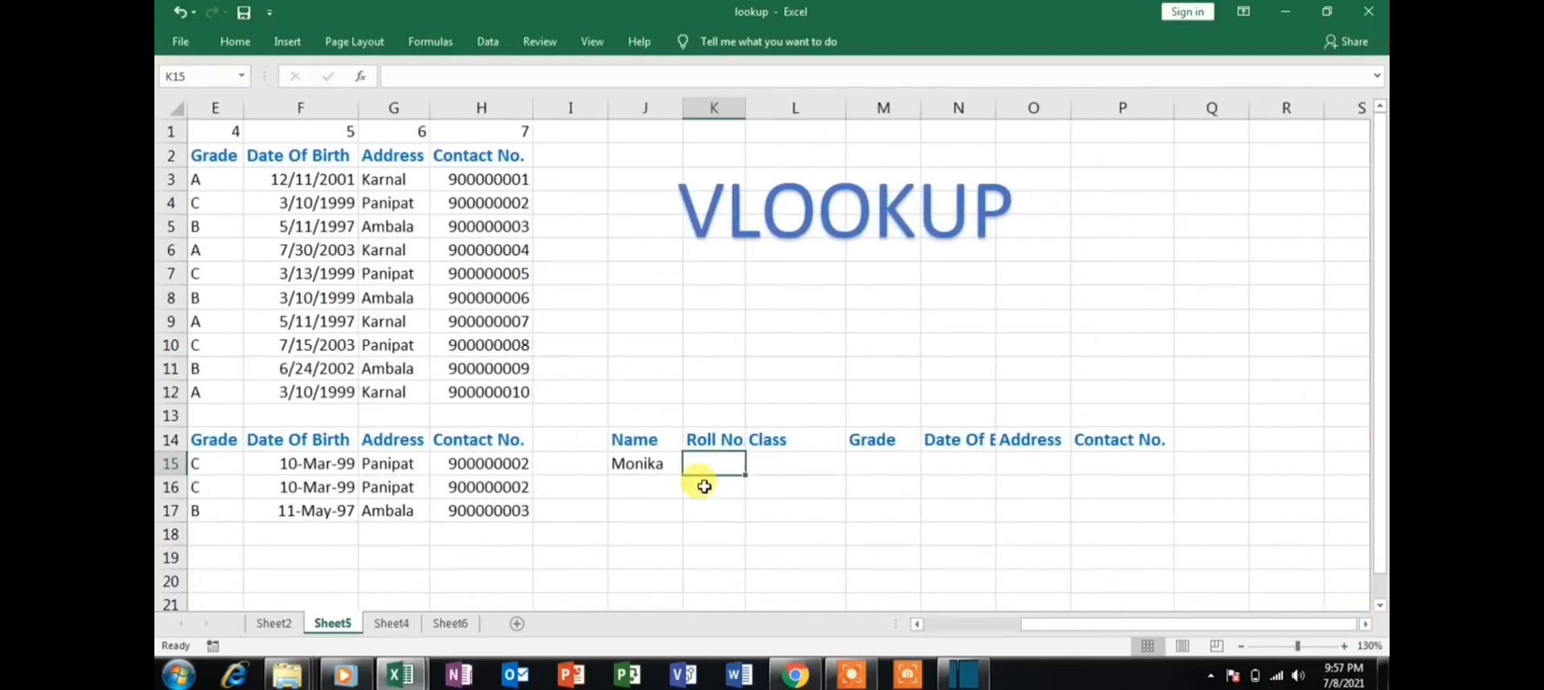
pyautogui.write('=vlookup(')
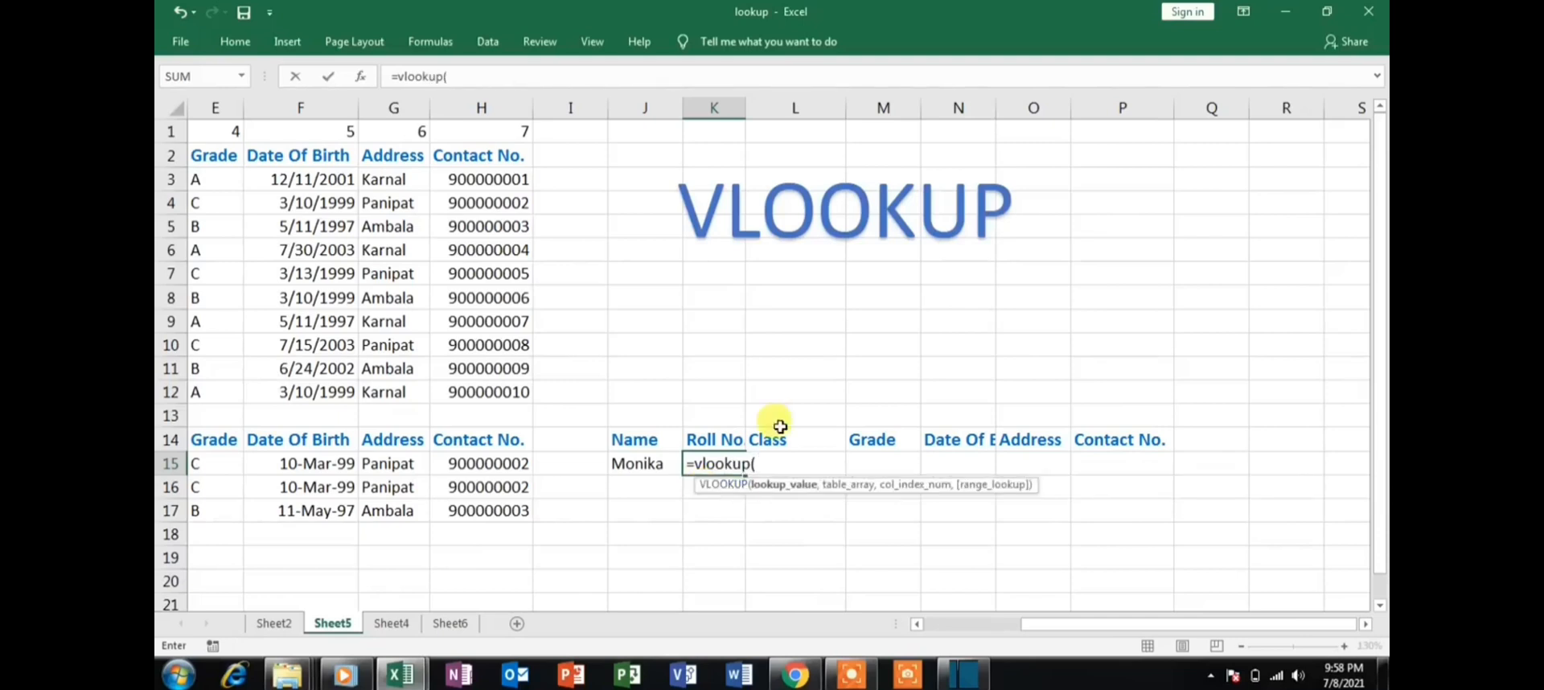
pyautogui.click(646, 465)
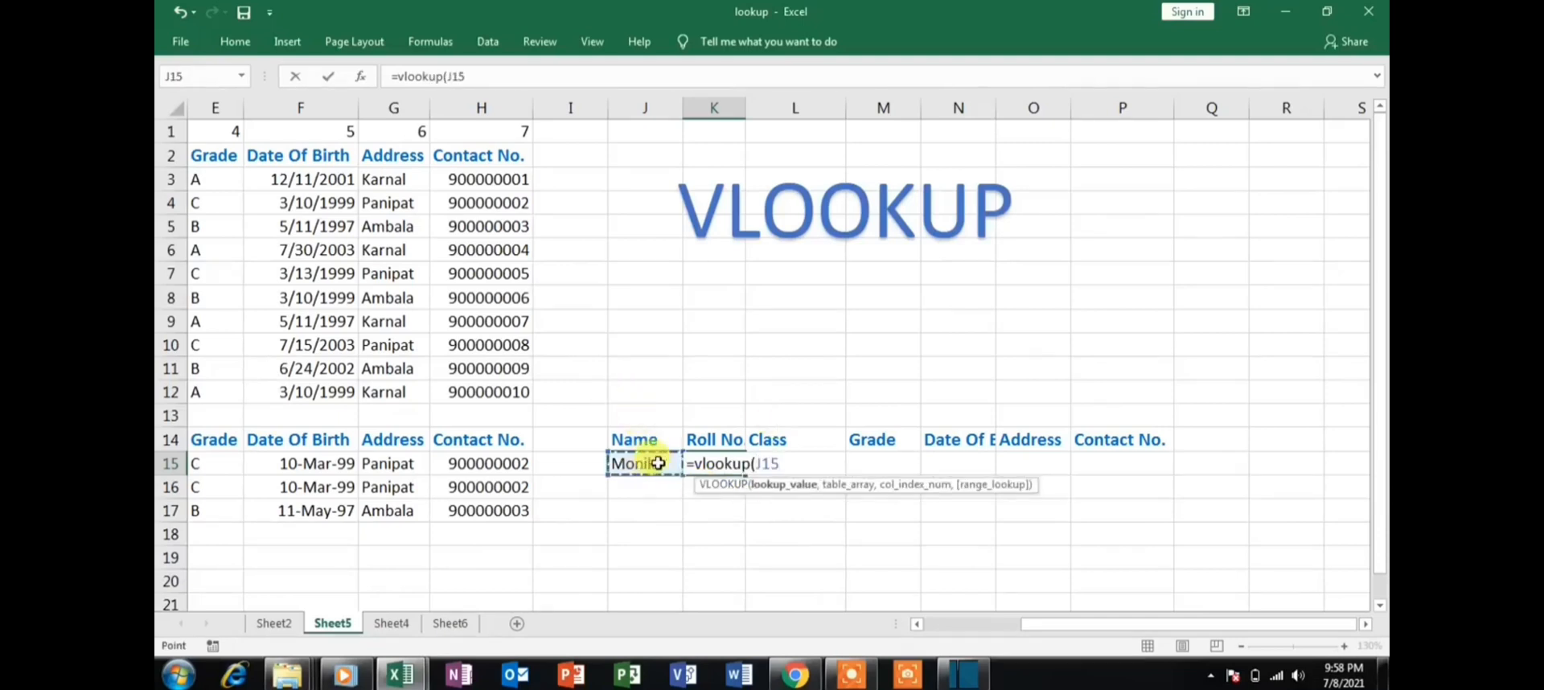
pyautogui.write(',')
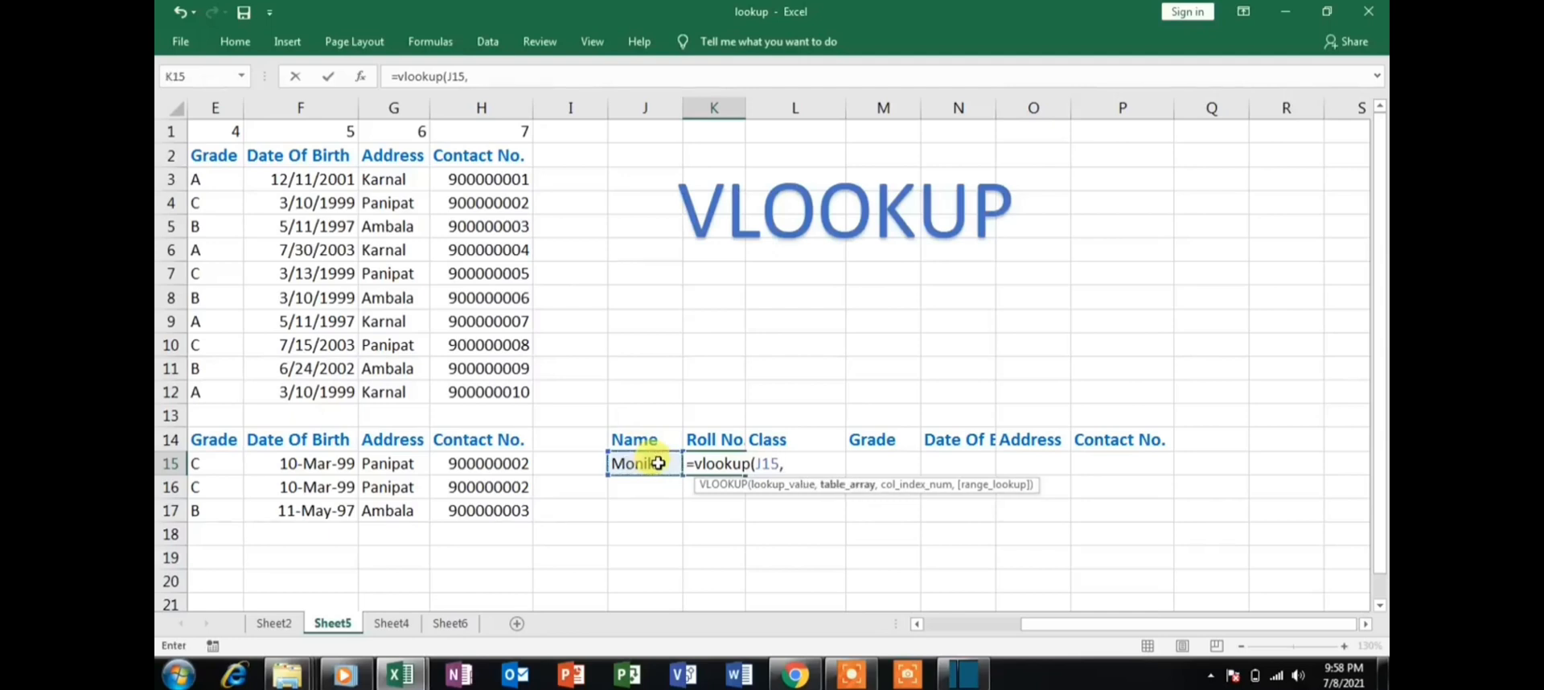
pyautogui.moveTo(1126, 633); pyautogui.dragTo(998, 635)
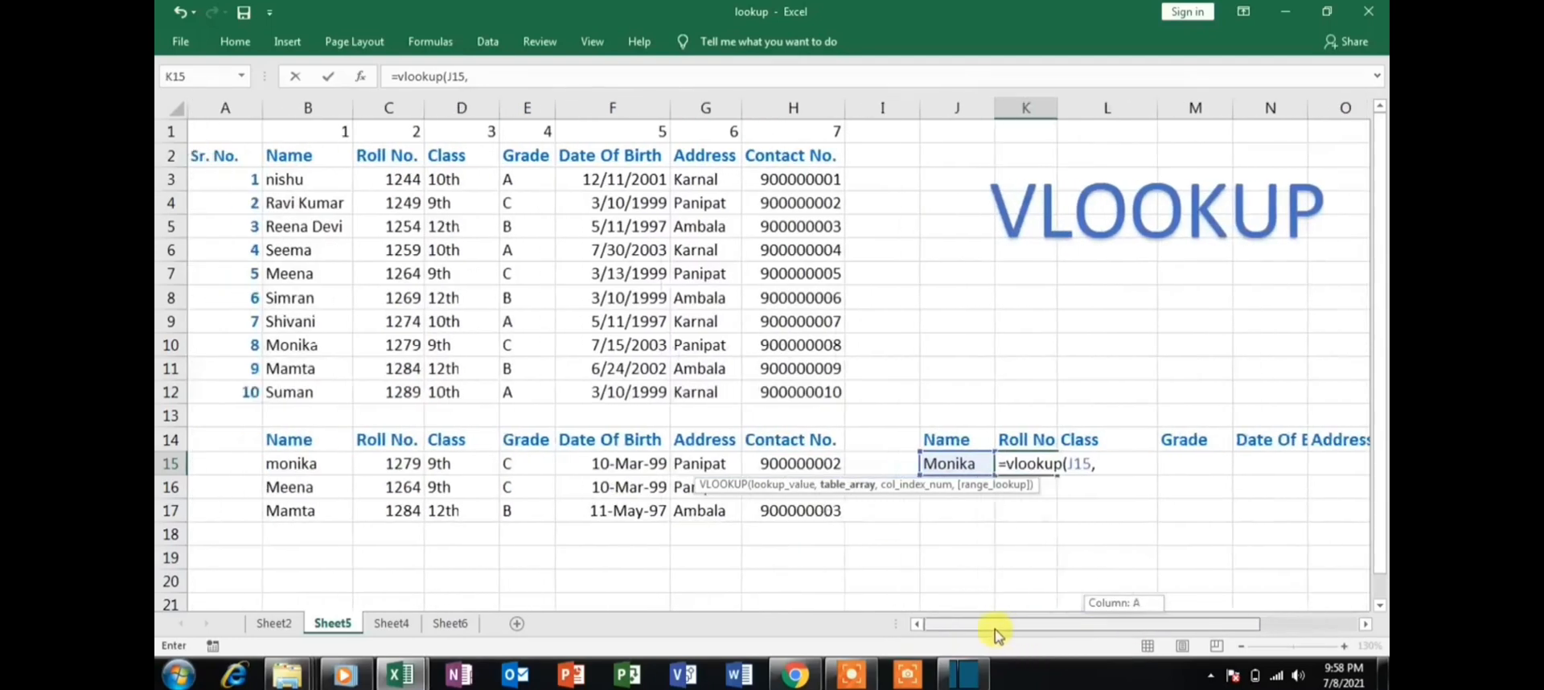
pyautogui.moveTo(291, 180); pyautogui.dragTo(778, 388)
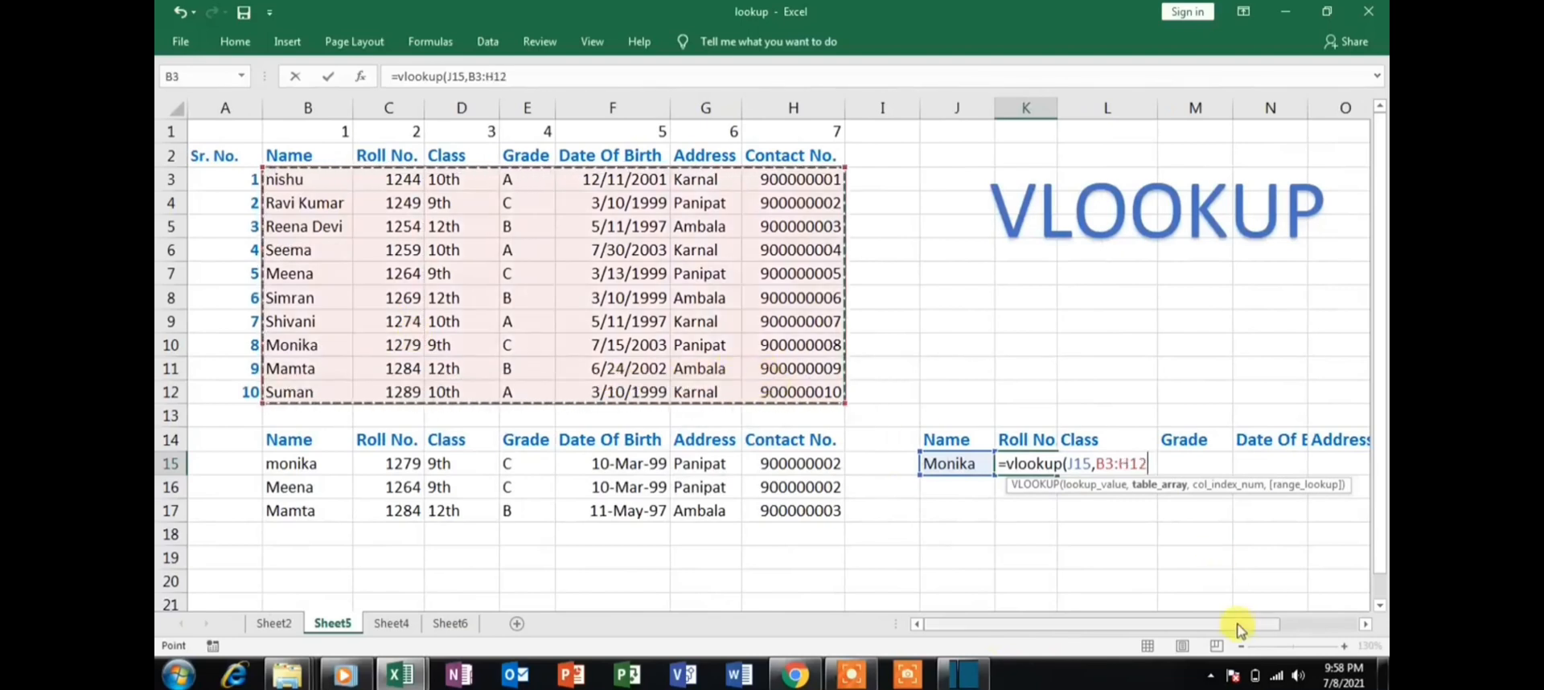
pyautogui.moveTo(1239, 629); pyautogui.dragTo(1316, 596)
pyautogui.write(',')
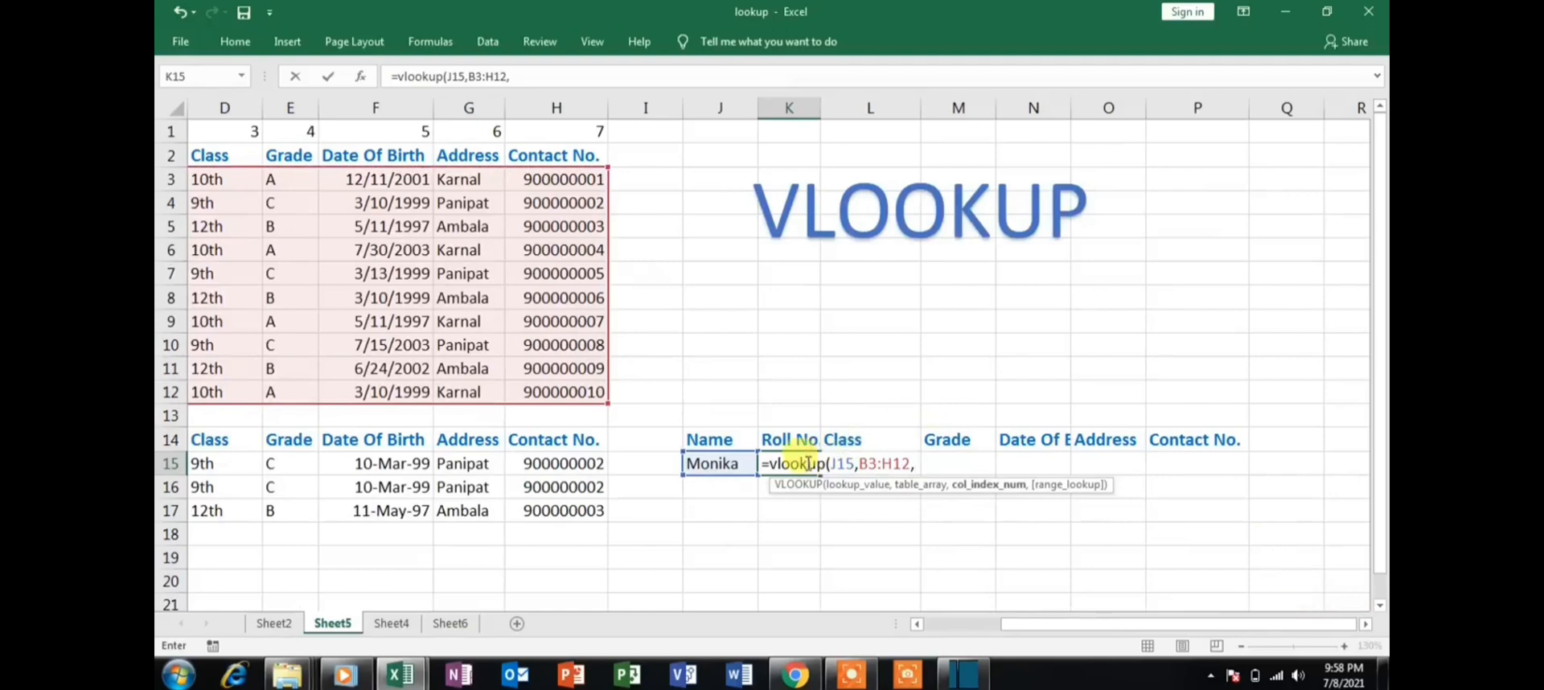
# Complete the K15 formula with column index 2 and an empty range lookup argument, and fill it across to P15.
pyautogui.moveTo(1130, 625); pyautogui.dragTo(986, 606)
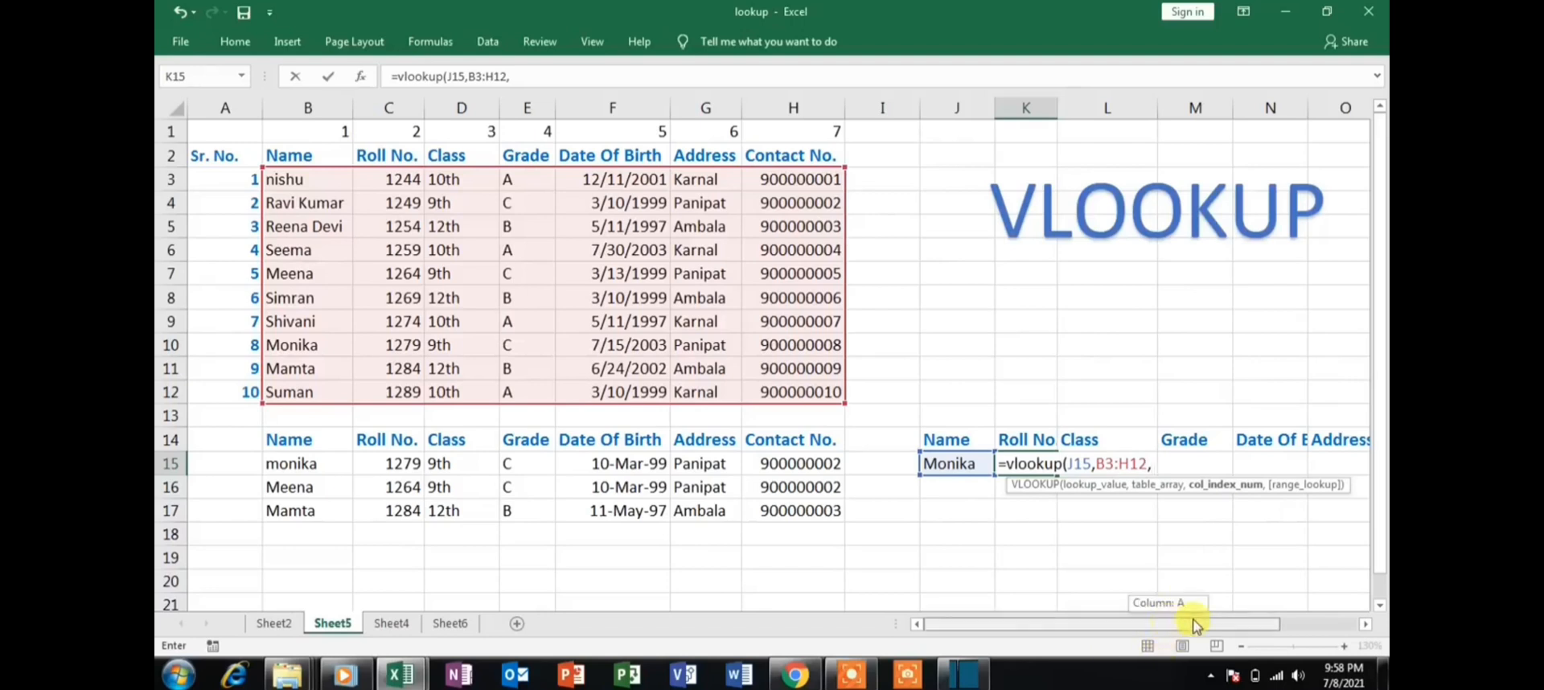
pyautogui.moveTo(1192, 623); pyautogui.dragTo(1264, 605)
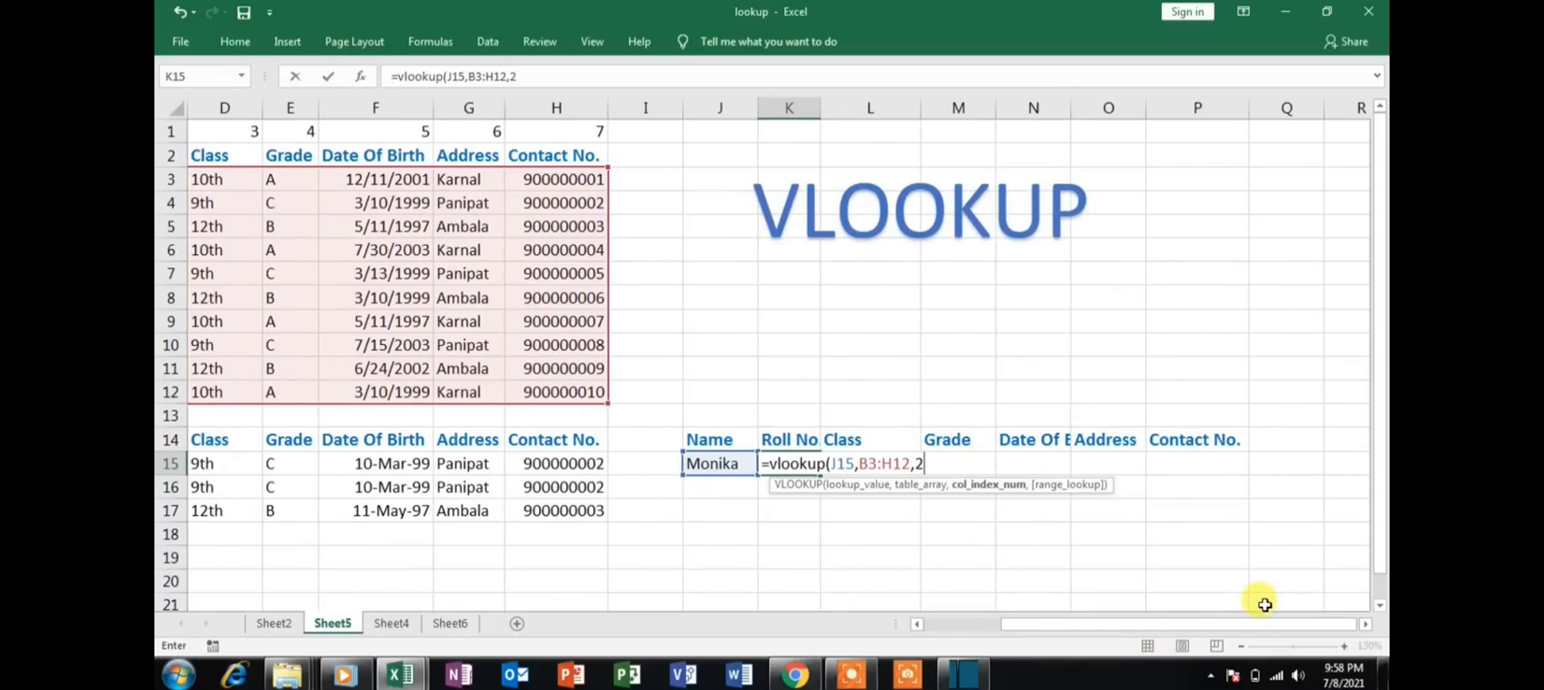
pyautogui.write(',')
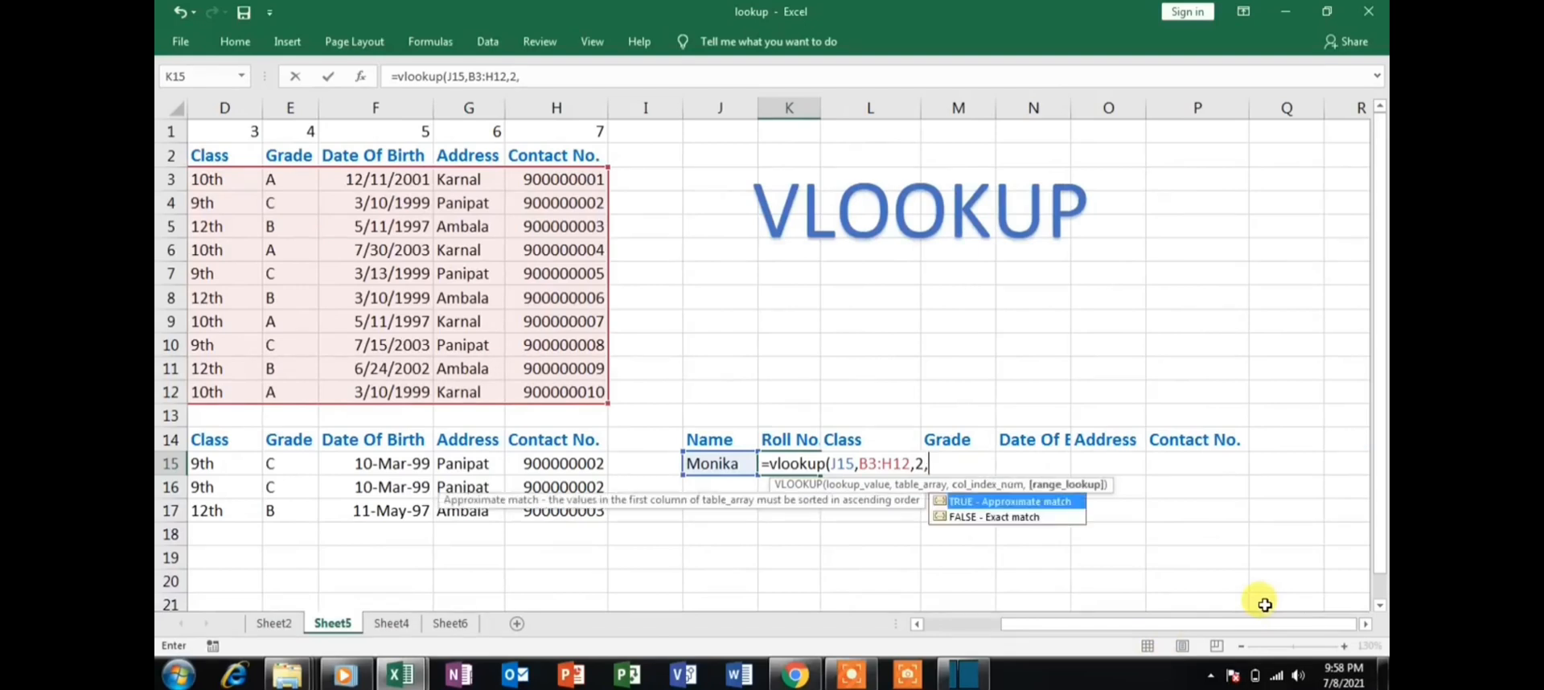
pyautogui.press('Down')
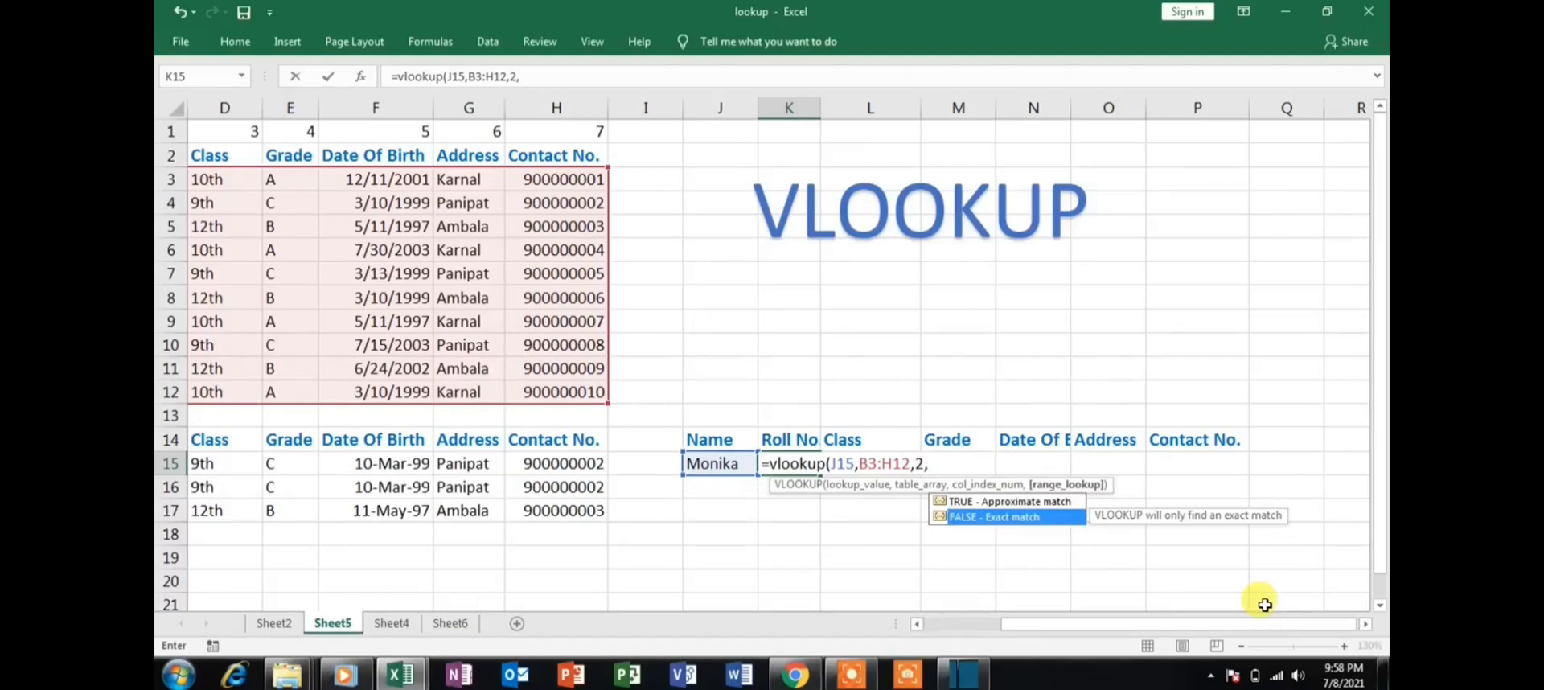
pyautogui.write(')')
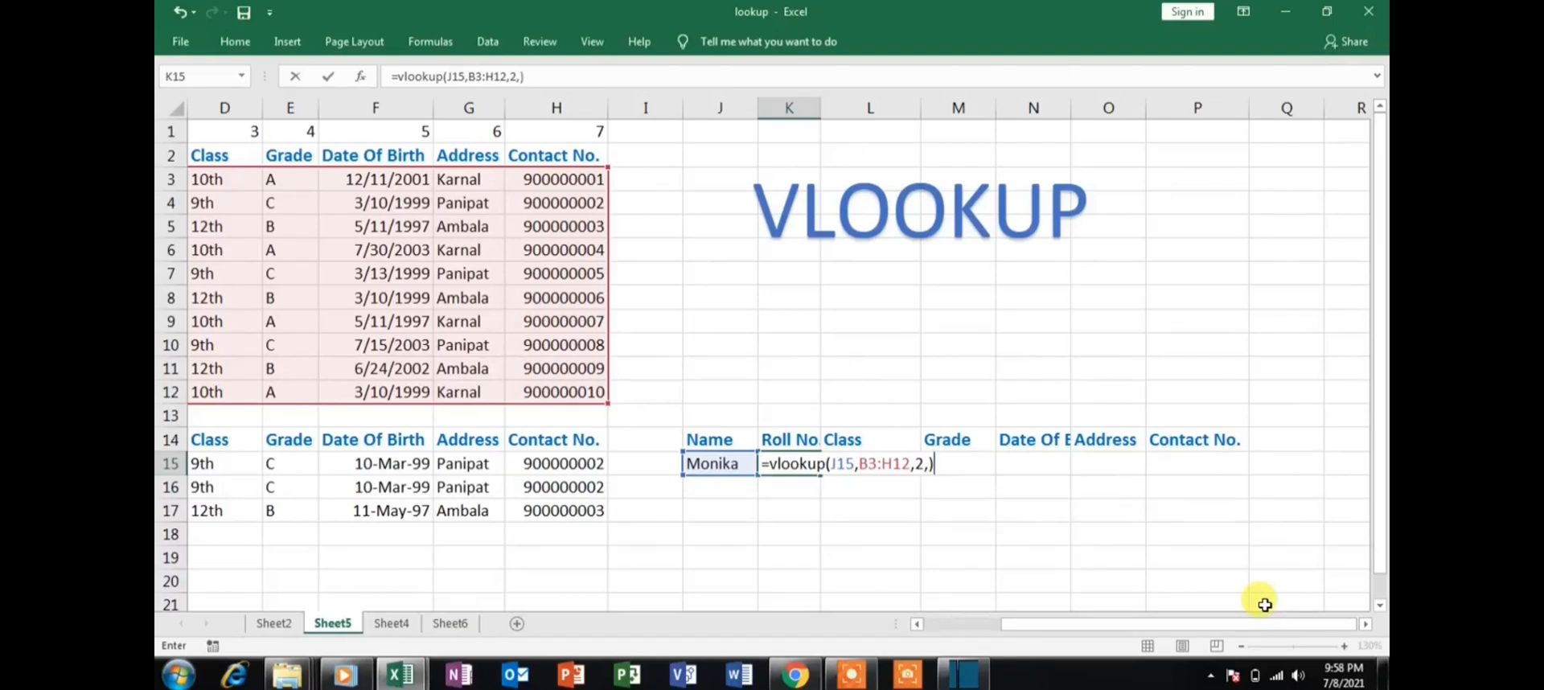
pyautogui.press('Return')
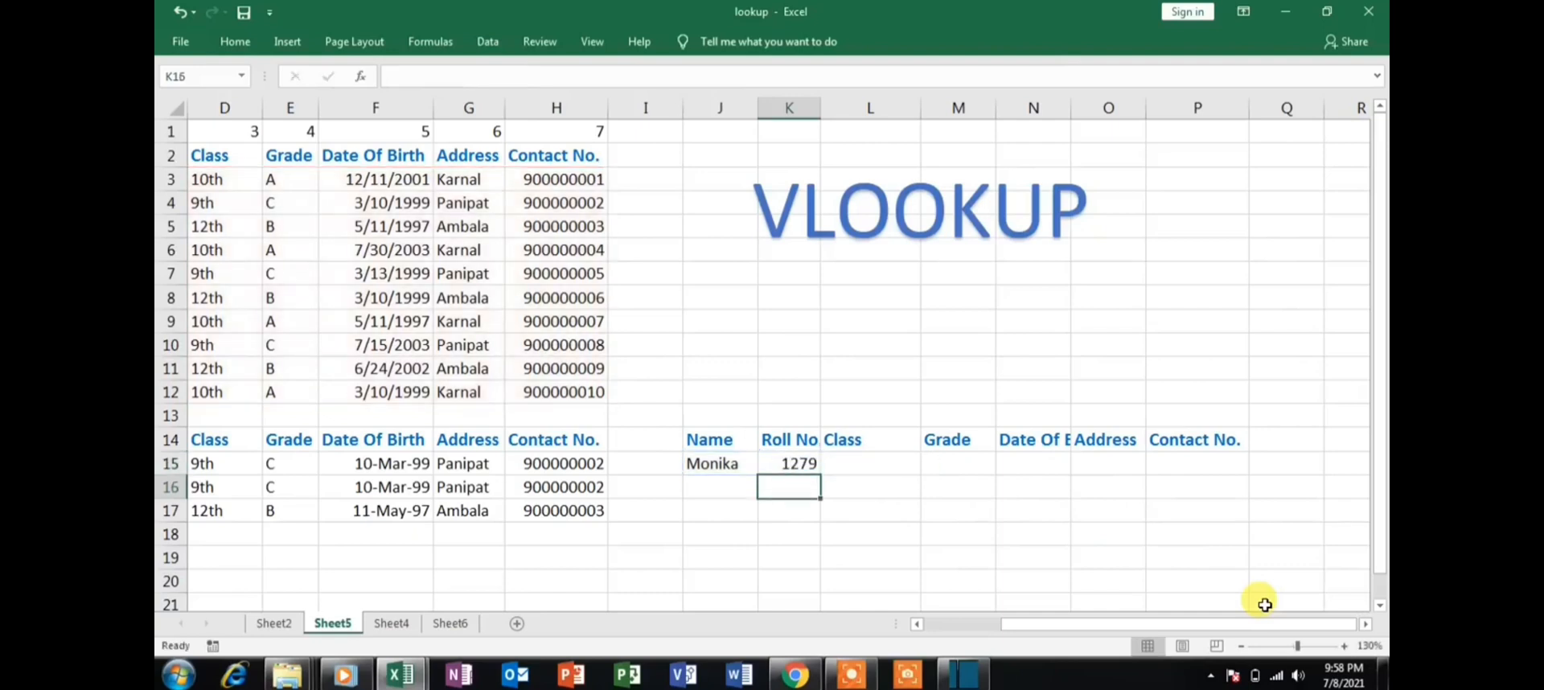
pyautogui.click(800, 464)
pyautogui.moveTo(822, 474); pyautogui.dragTo(1239, 480)
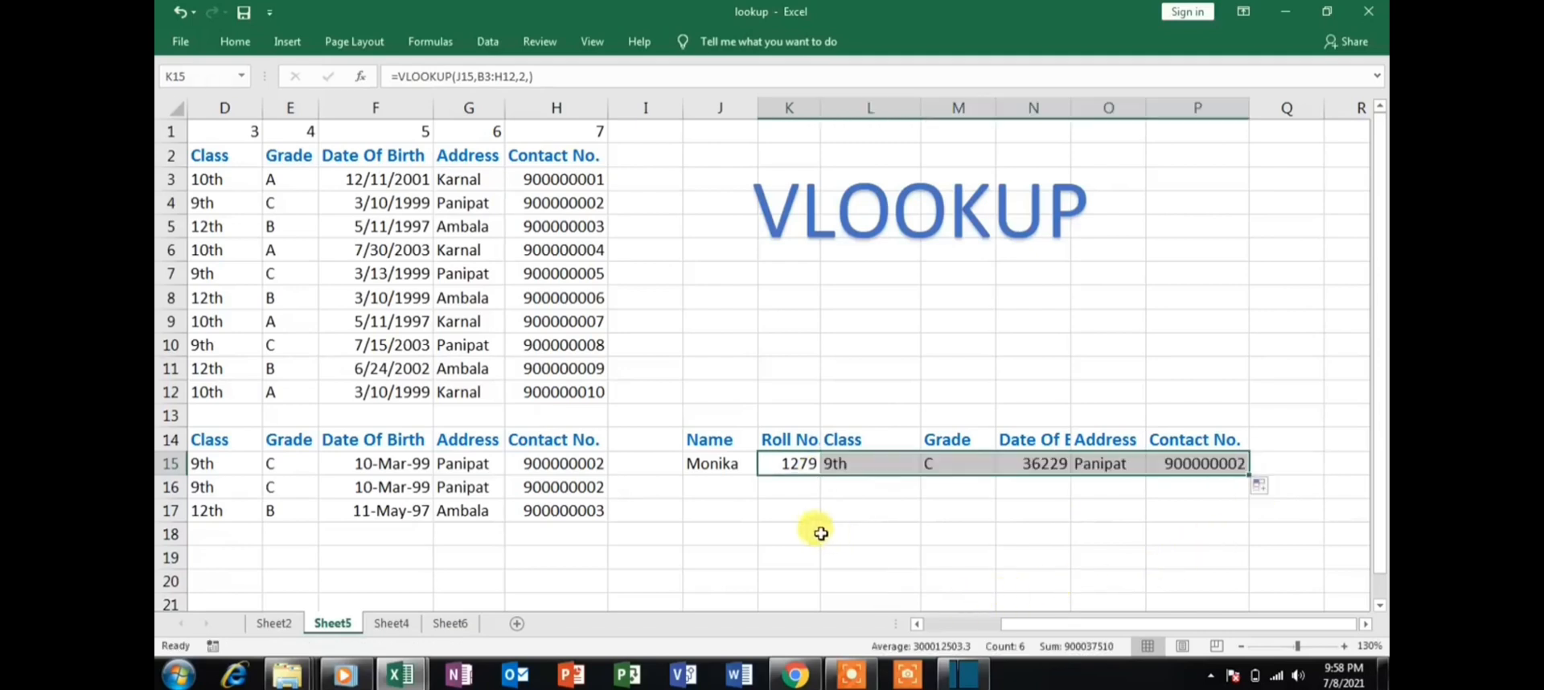
# Test the lookup row by choosing the names of students 4, 6, 9 and 7 in turn from the list in J15.
pyautogui.click(713, 462)
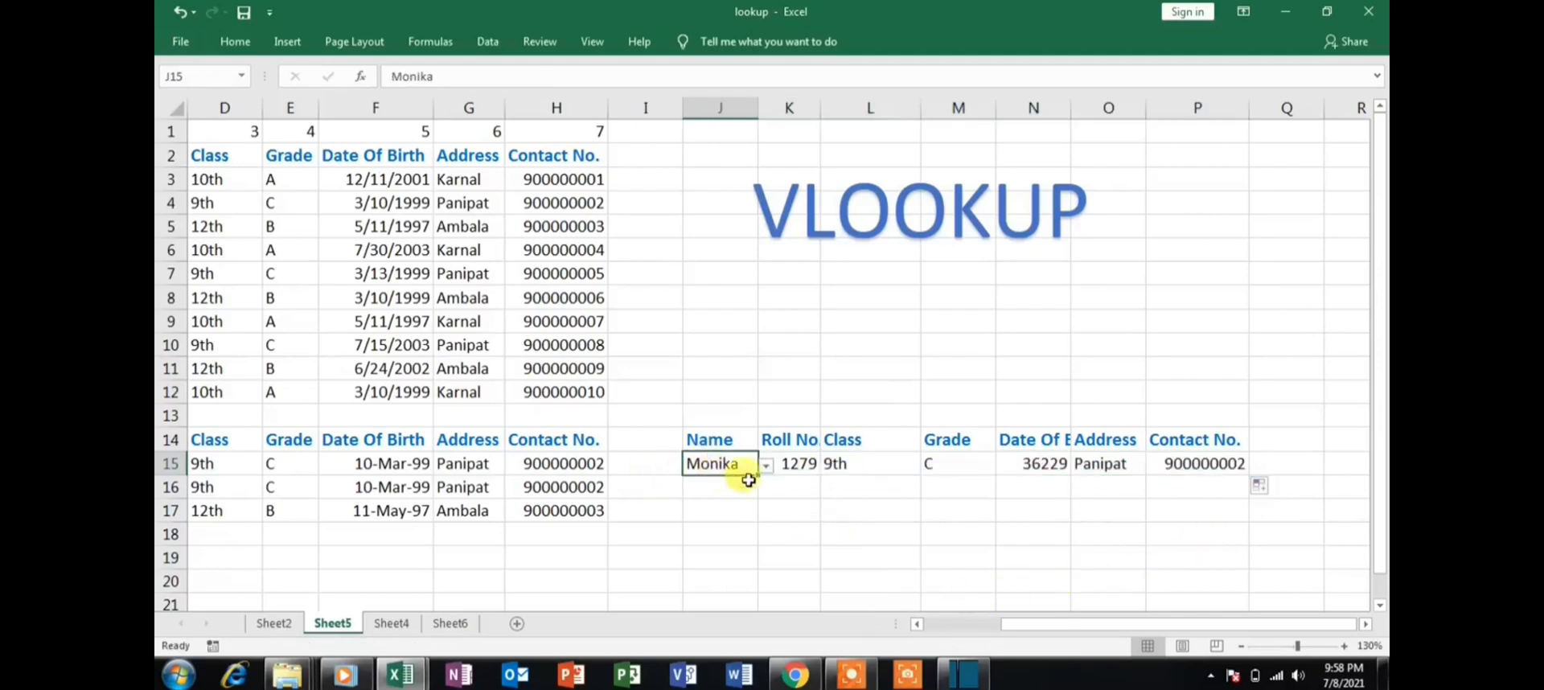
pyautogui.click(765, 466)
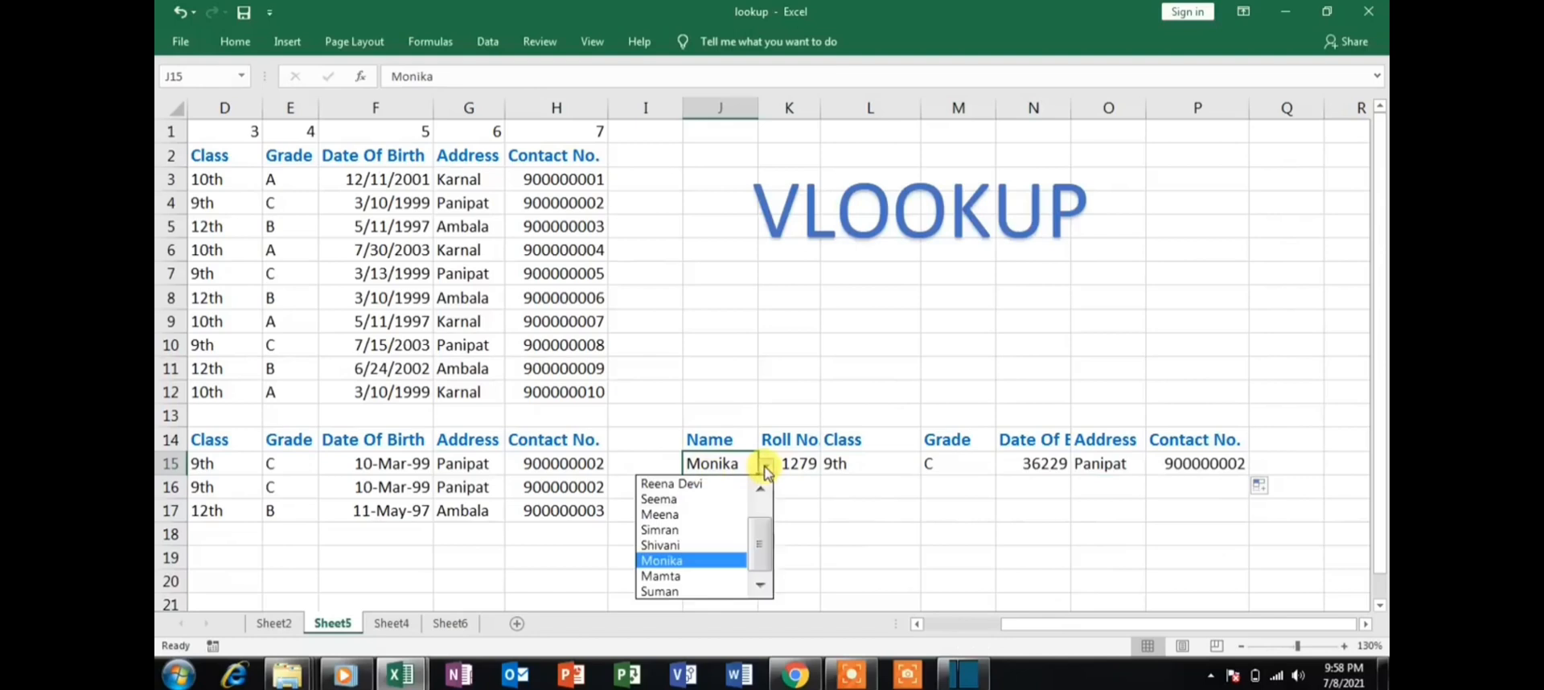
pyautogui.click(680, 498)
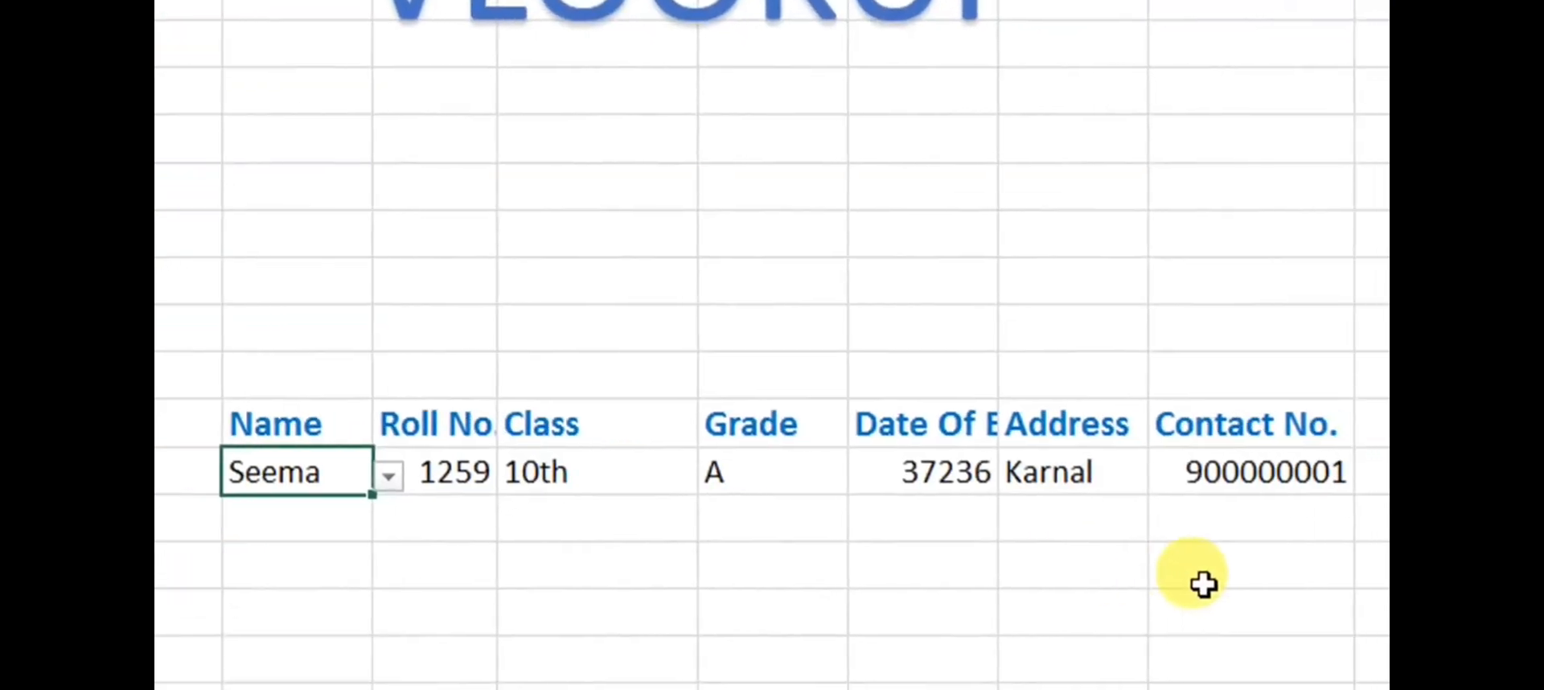
pyautogui.click(387, 481)
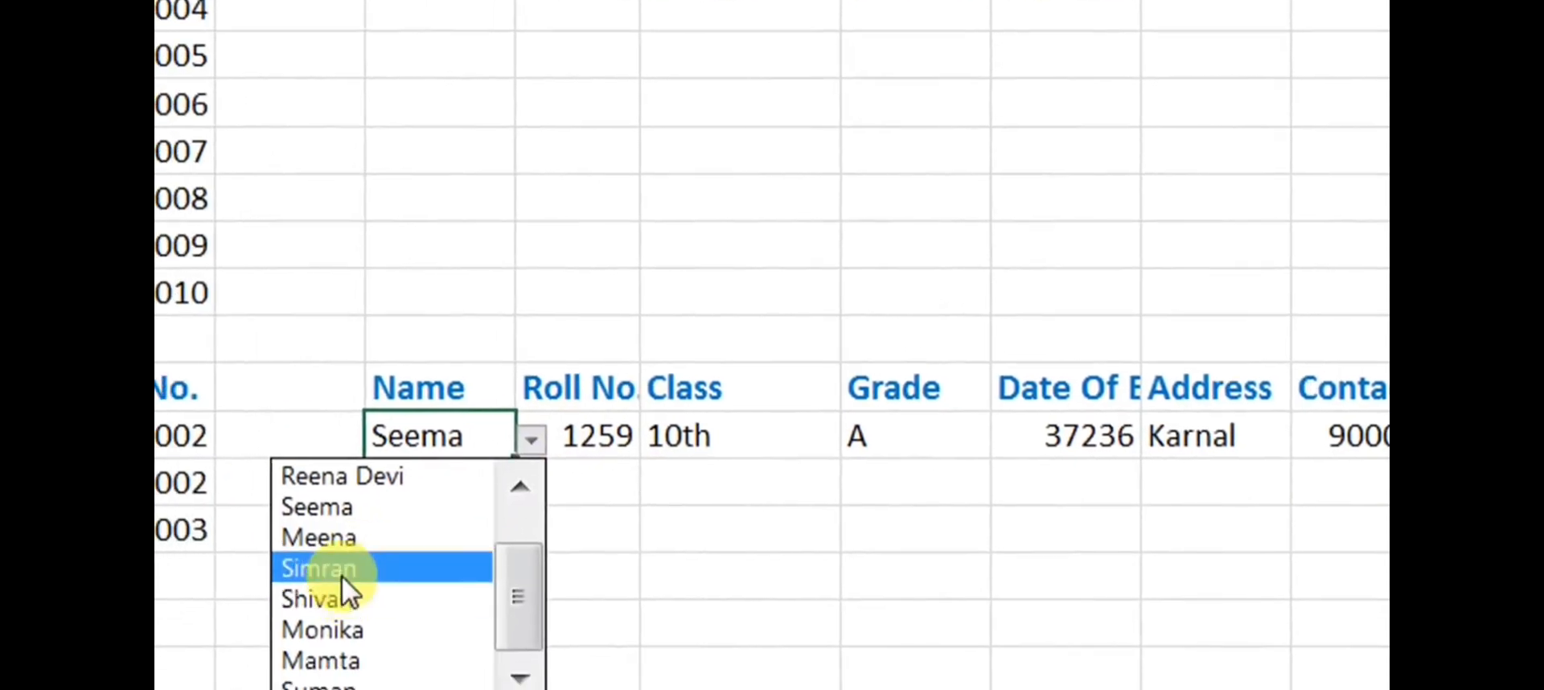
pyautogui.click(341, 571)
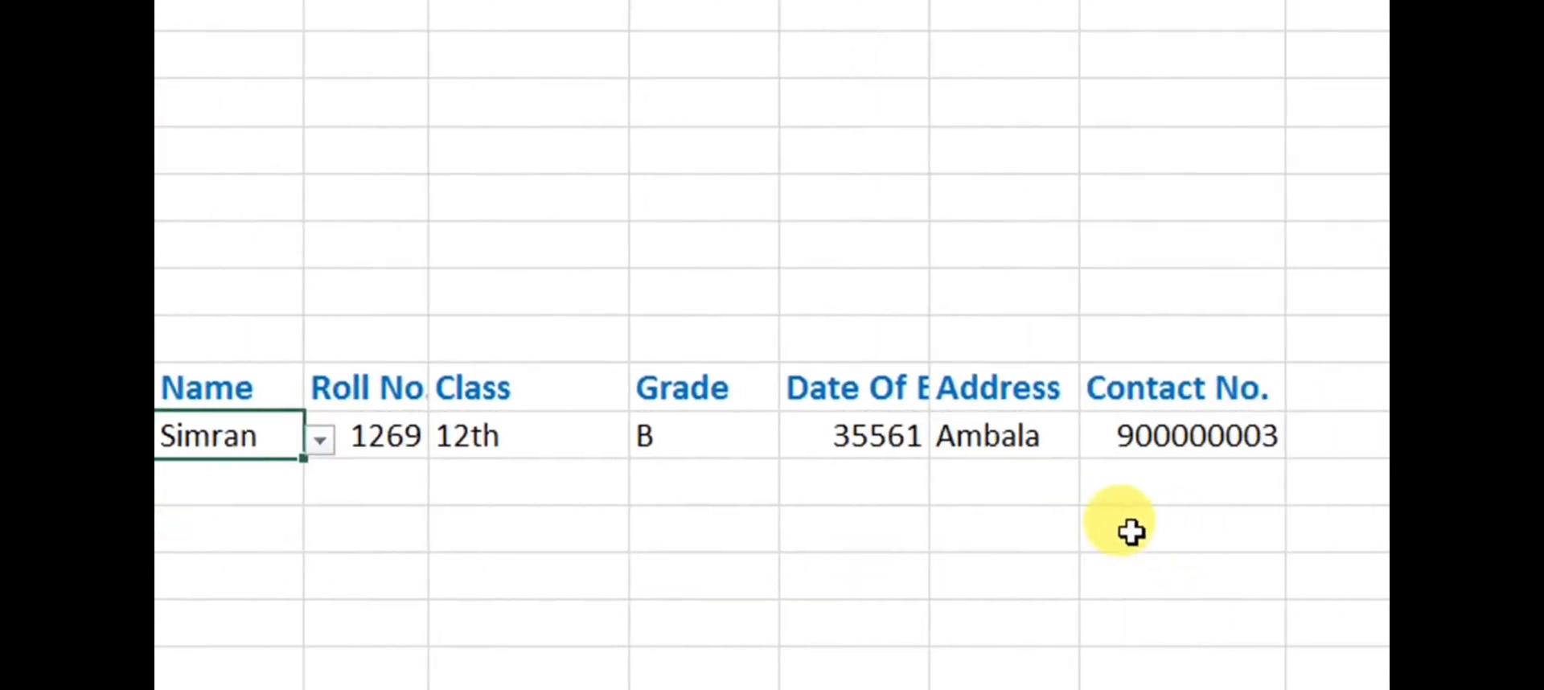
pyautogui.click(321, 440)
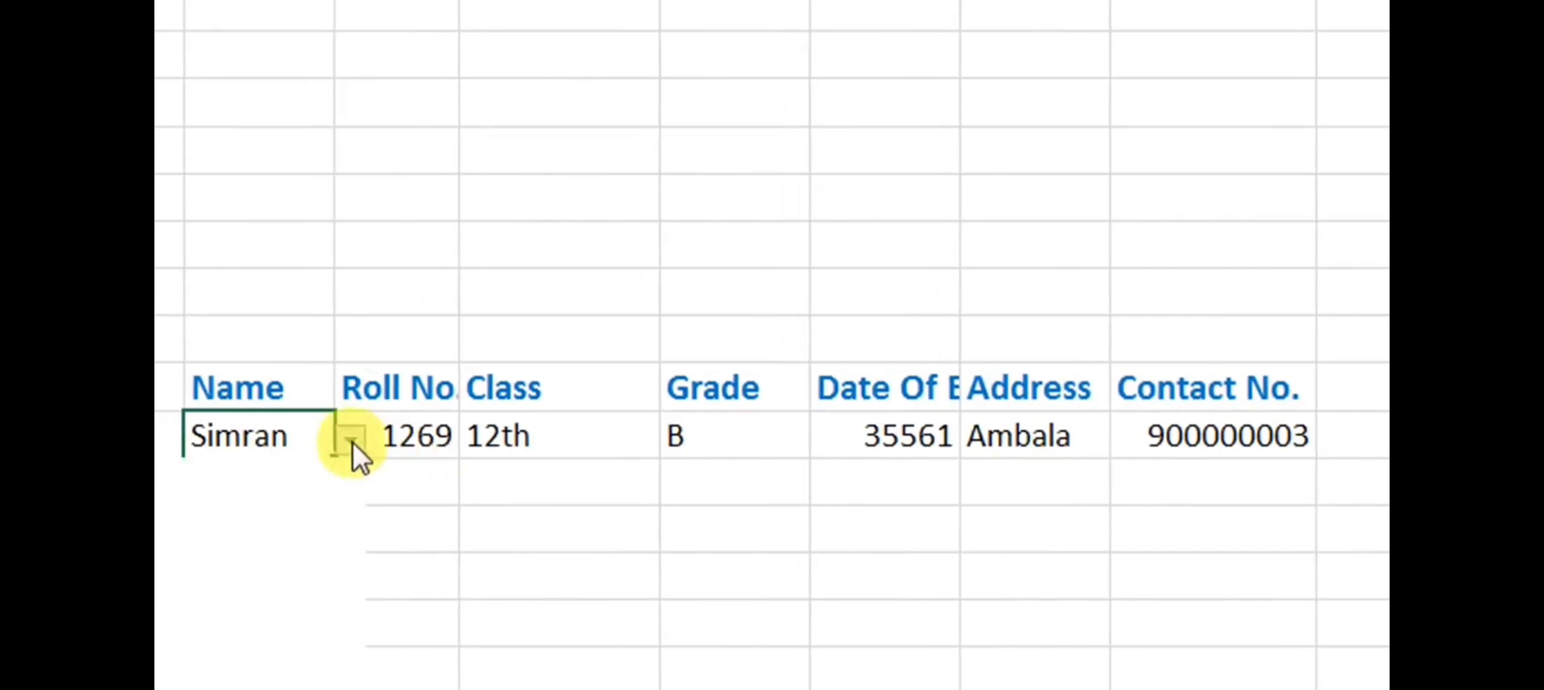
pyautogui.click(336, 601)
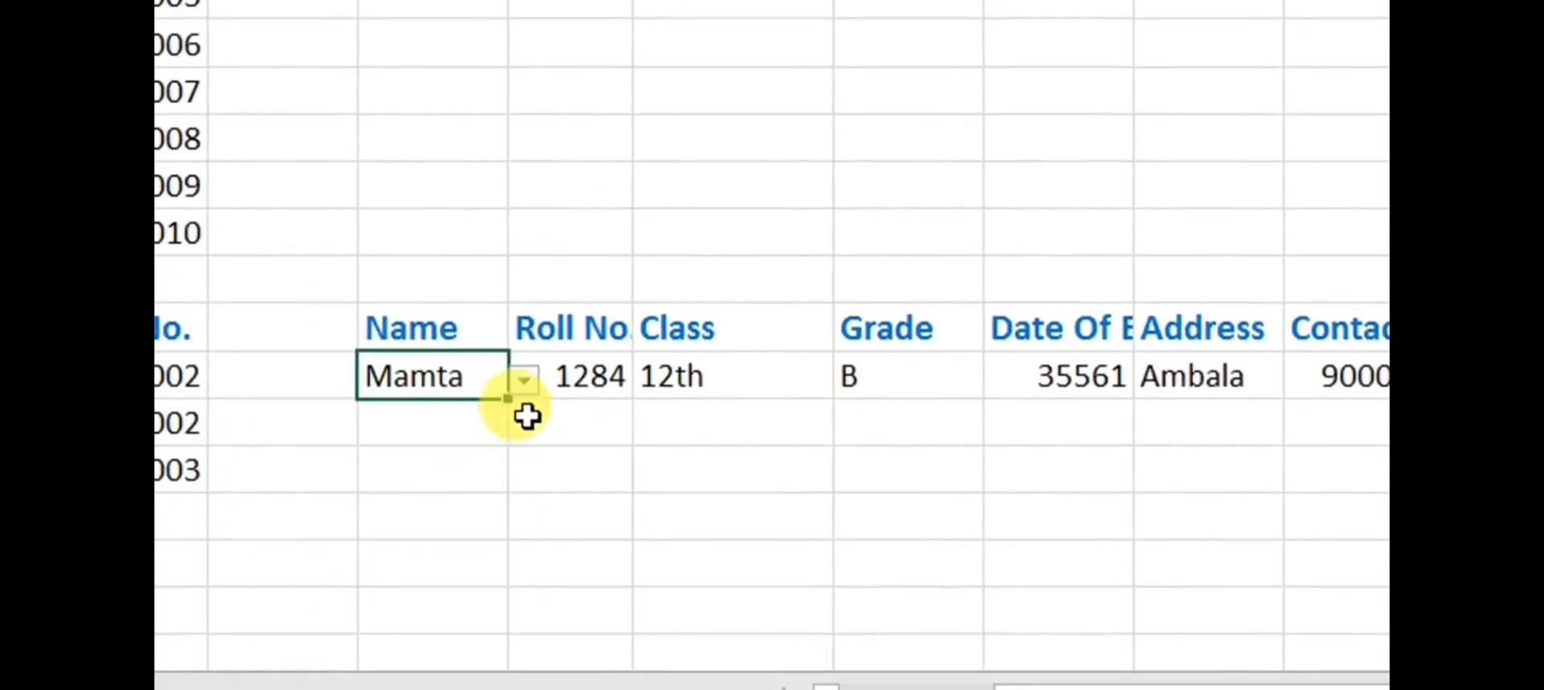
pyautogui.click(530, 385)
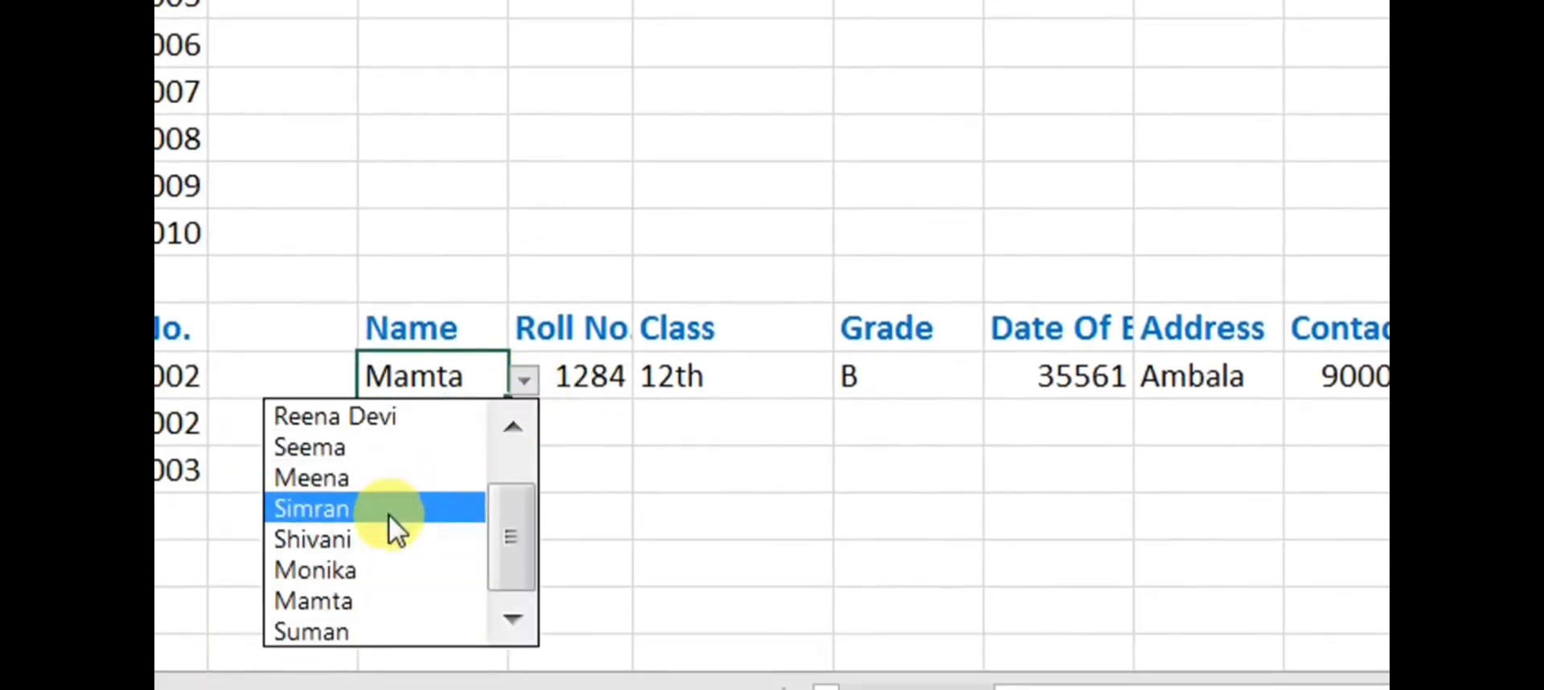
pyautogui.click(382, 538)
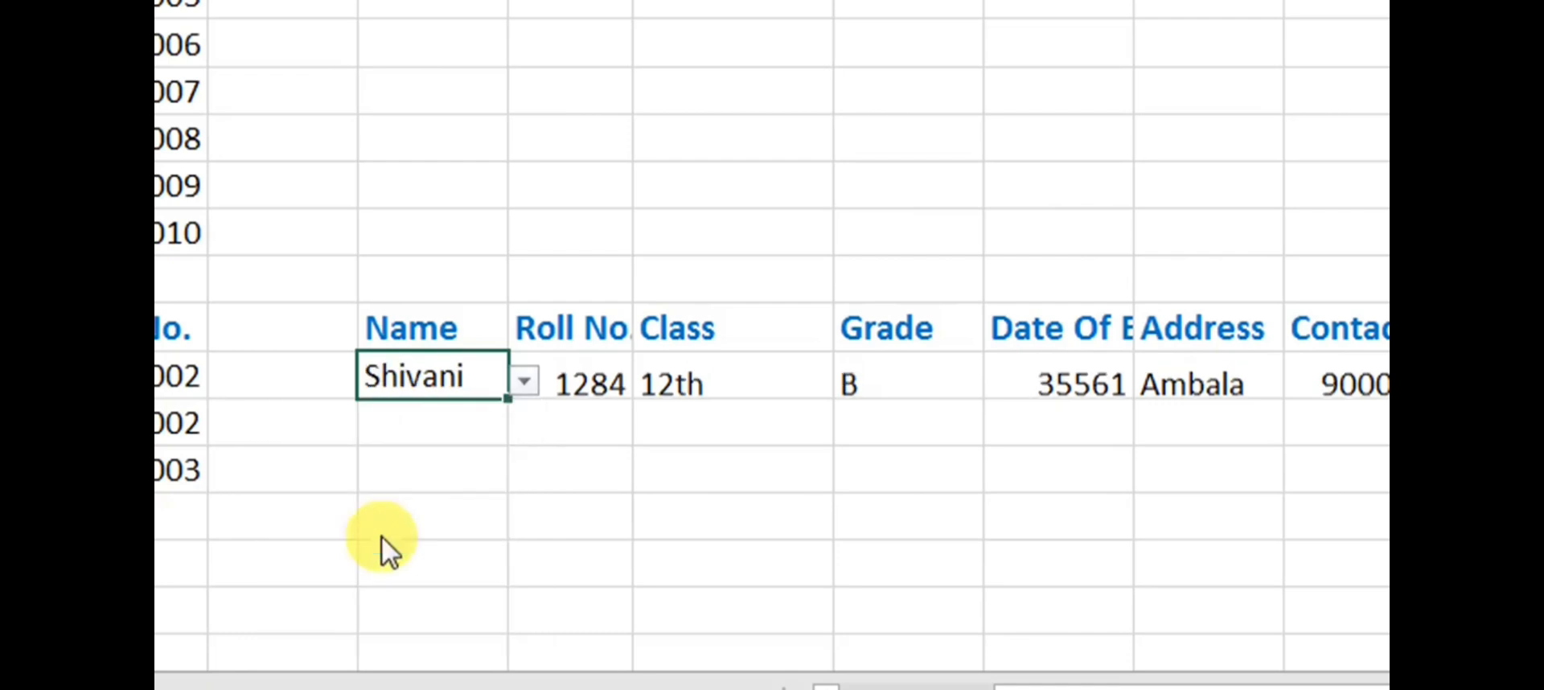
# Set the name in J15 to that of student number 3 from the list and review the formula in K15.
pyautogui.click(523, 381)
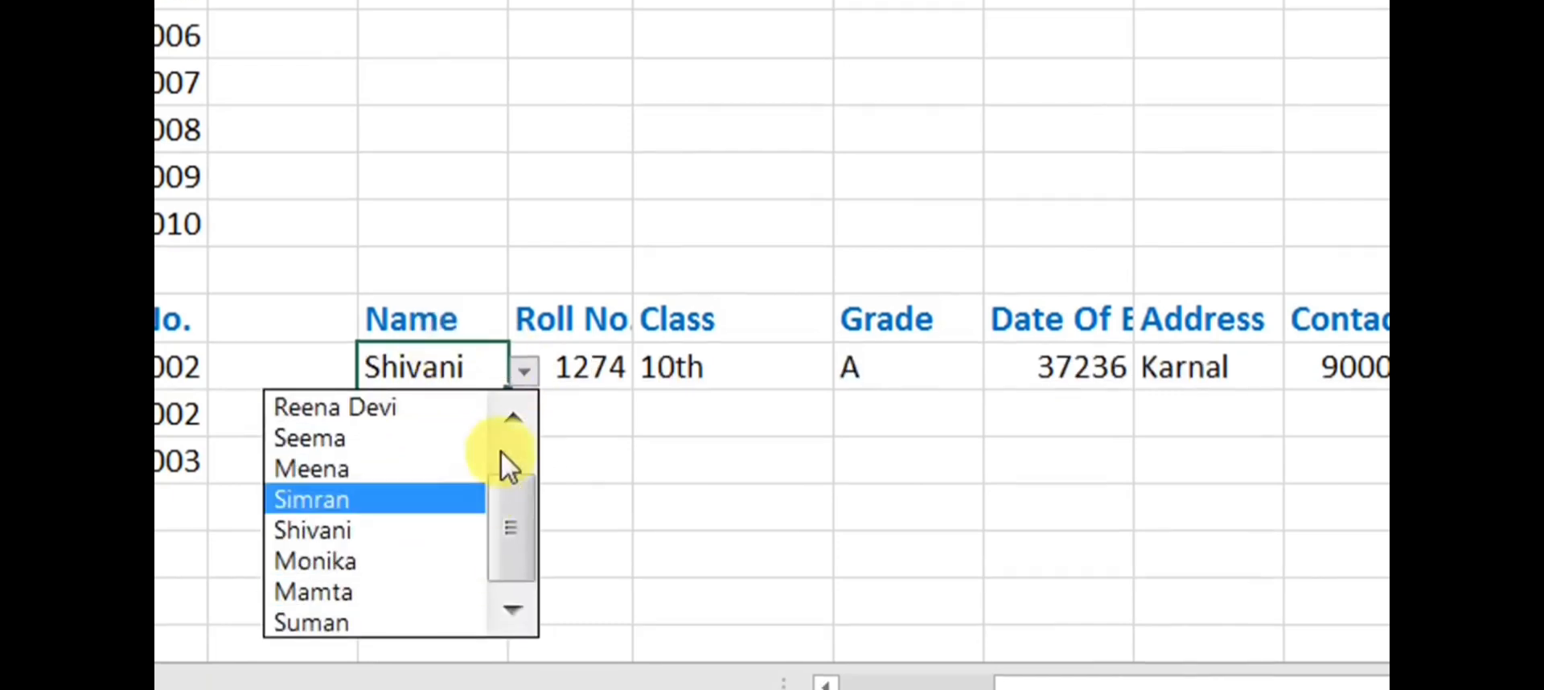
pyautogui.moveTo(509, 505); pyautogui.dragTo(518, 452)
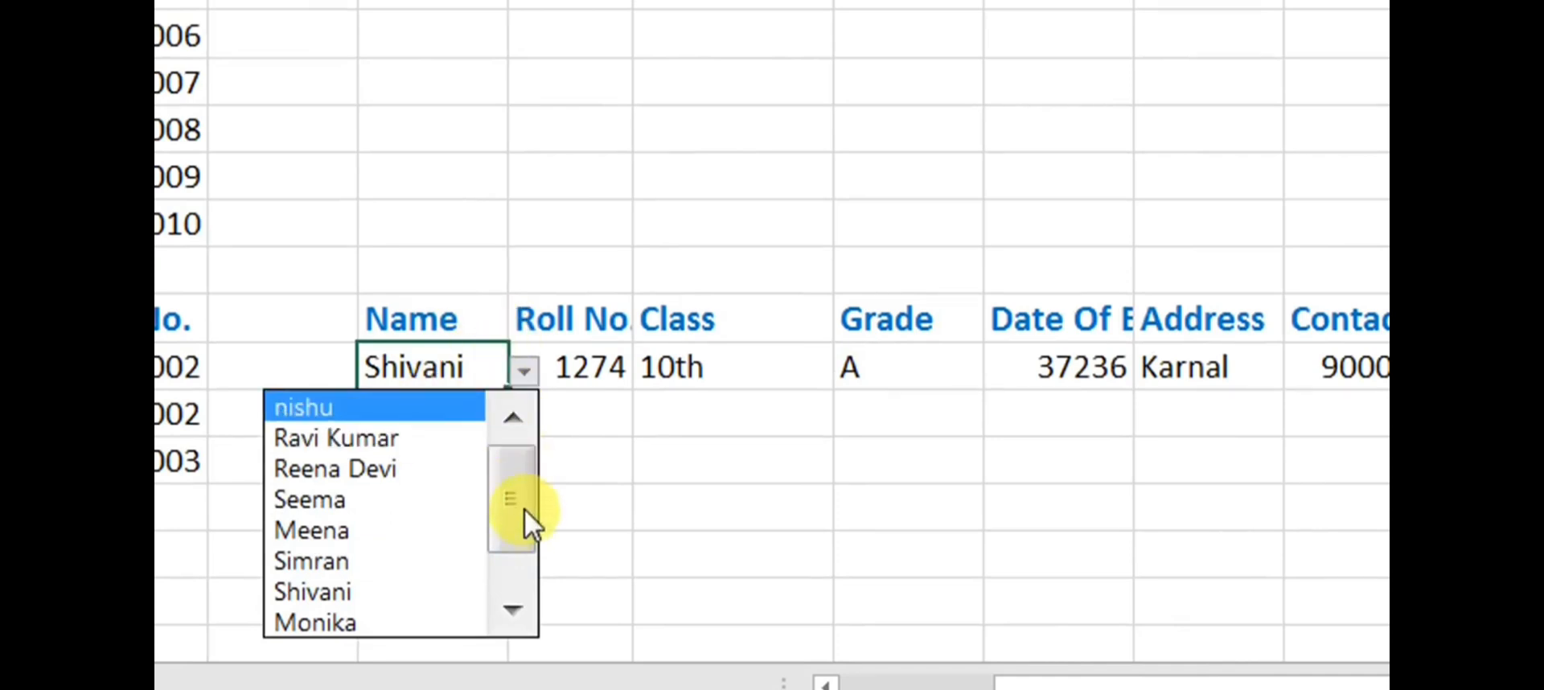
pyautogui.click(405, 471)
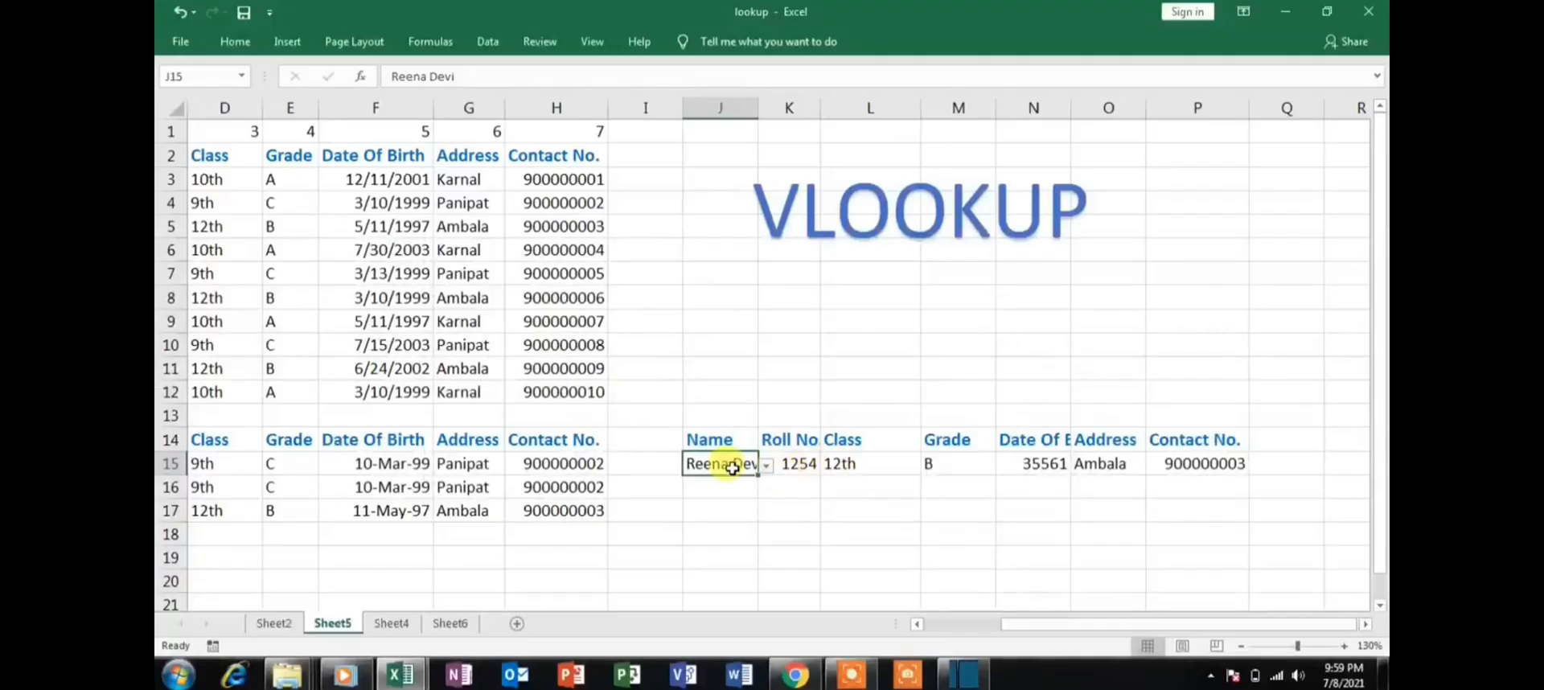
pyautogui.click(778, 483)
pyautogui.click(803, 463)
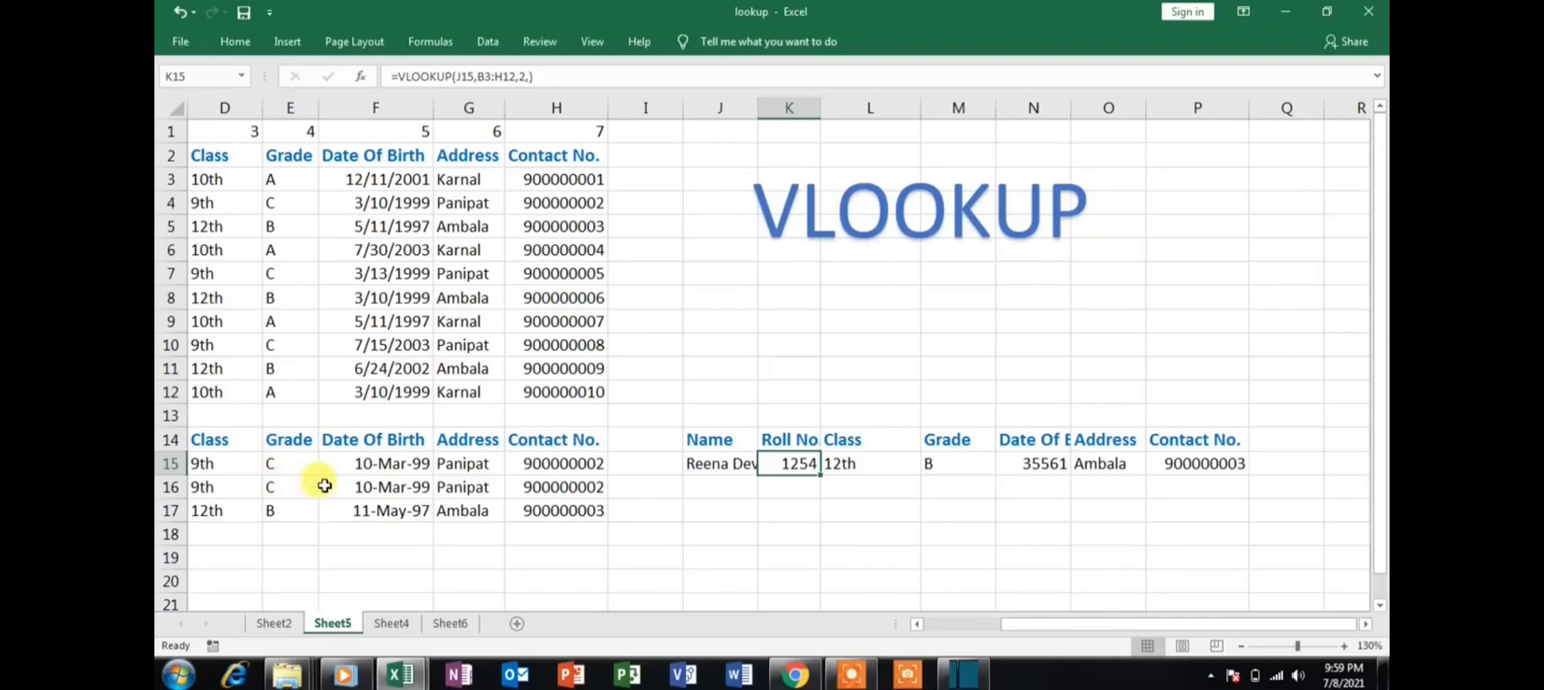
pyautogui.click(718, 465)
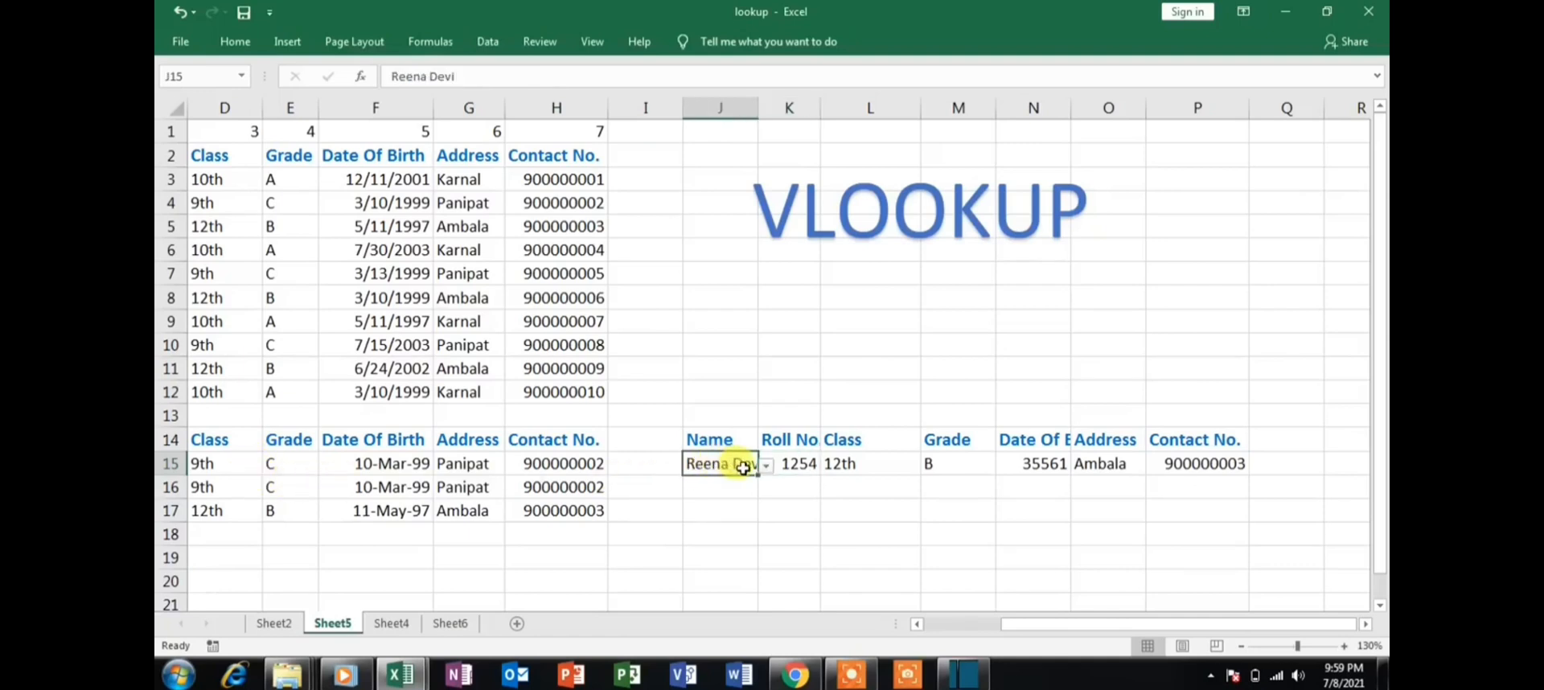
# Clear the name in J15 and choose that of student number 2 from its list.
pyautogui.press('Delete')
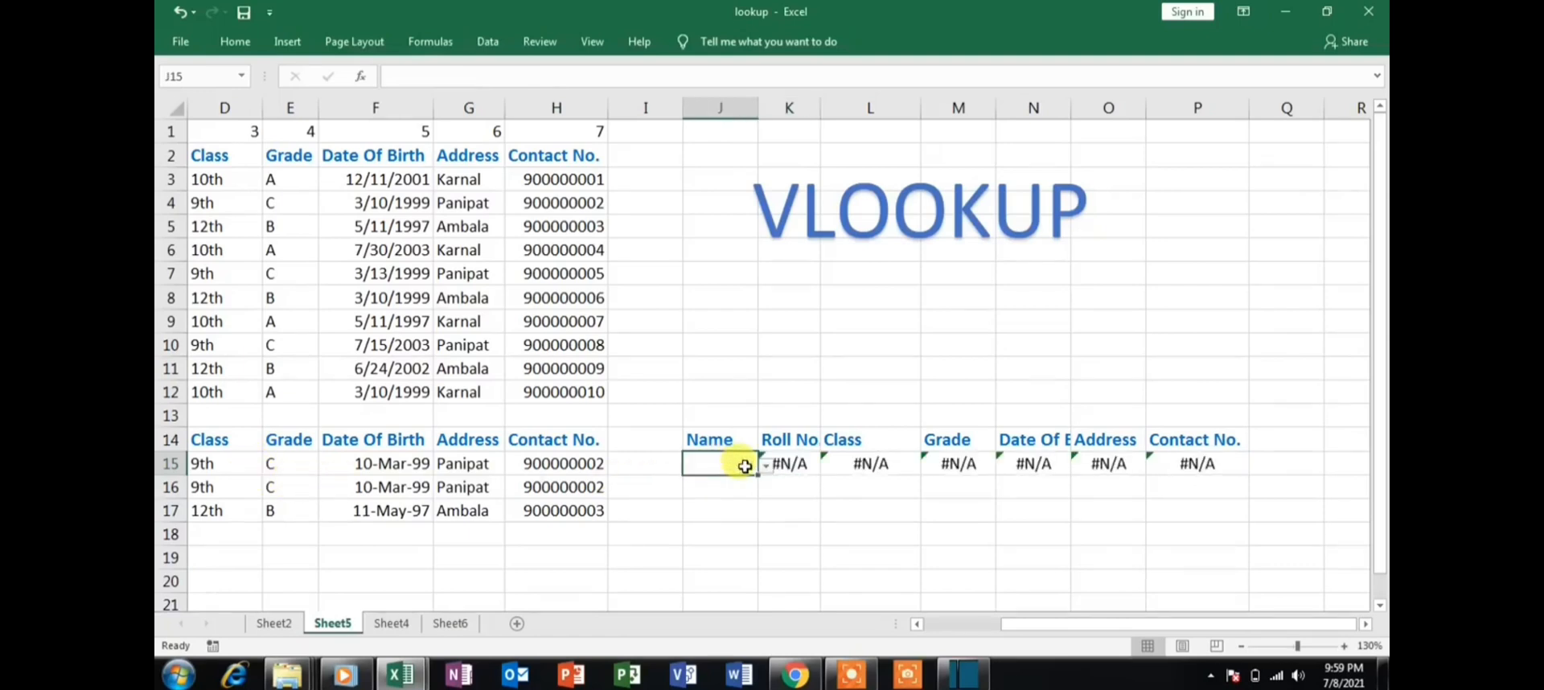
pyautogui.click(766, 467)
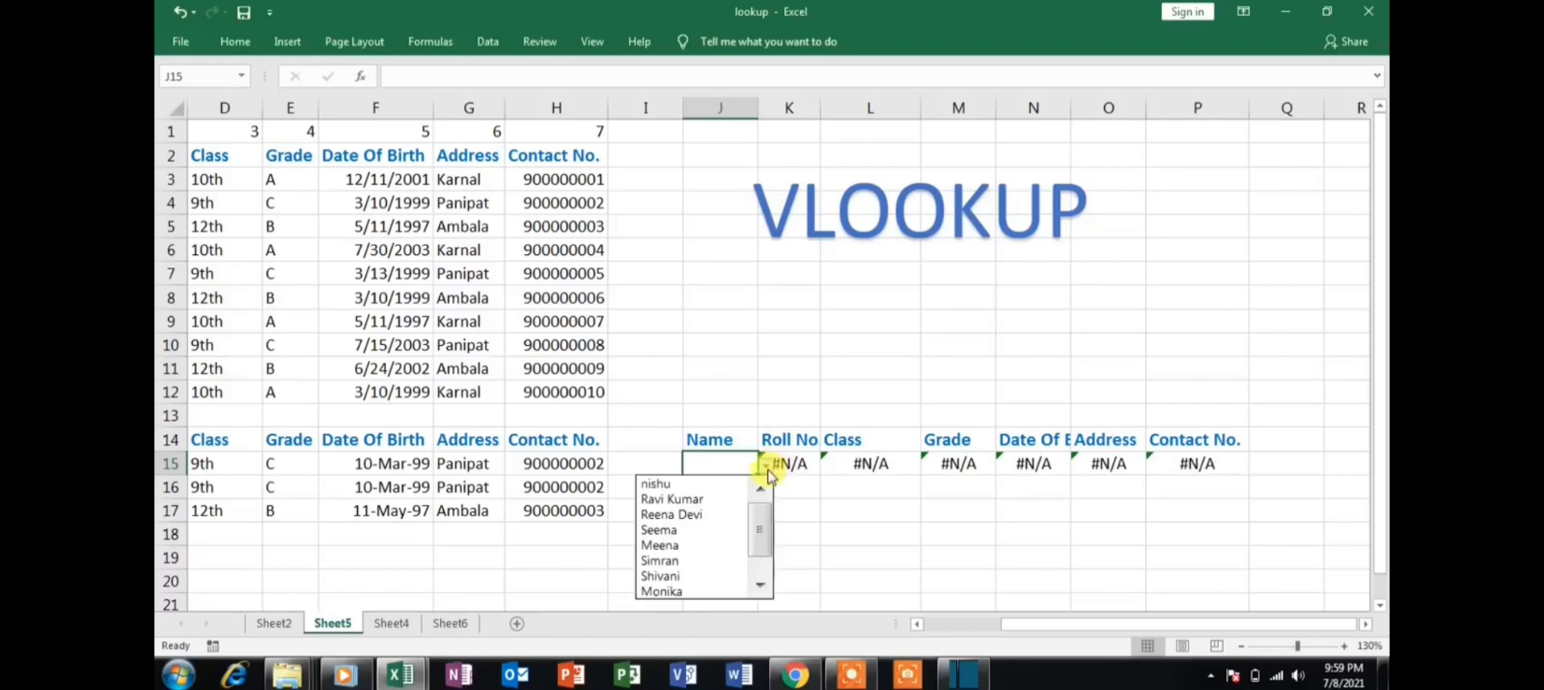
pyautogui.click(698, 499)
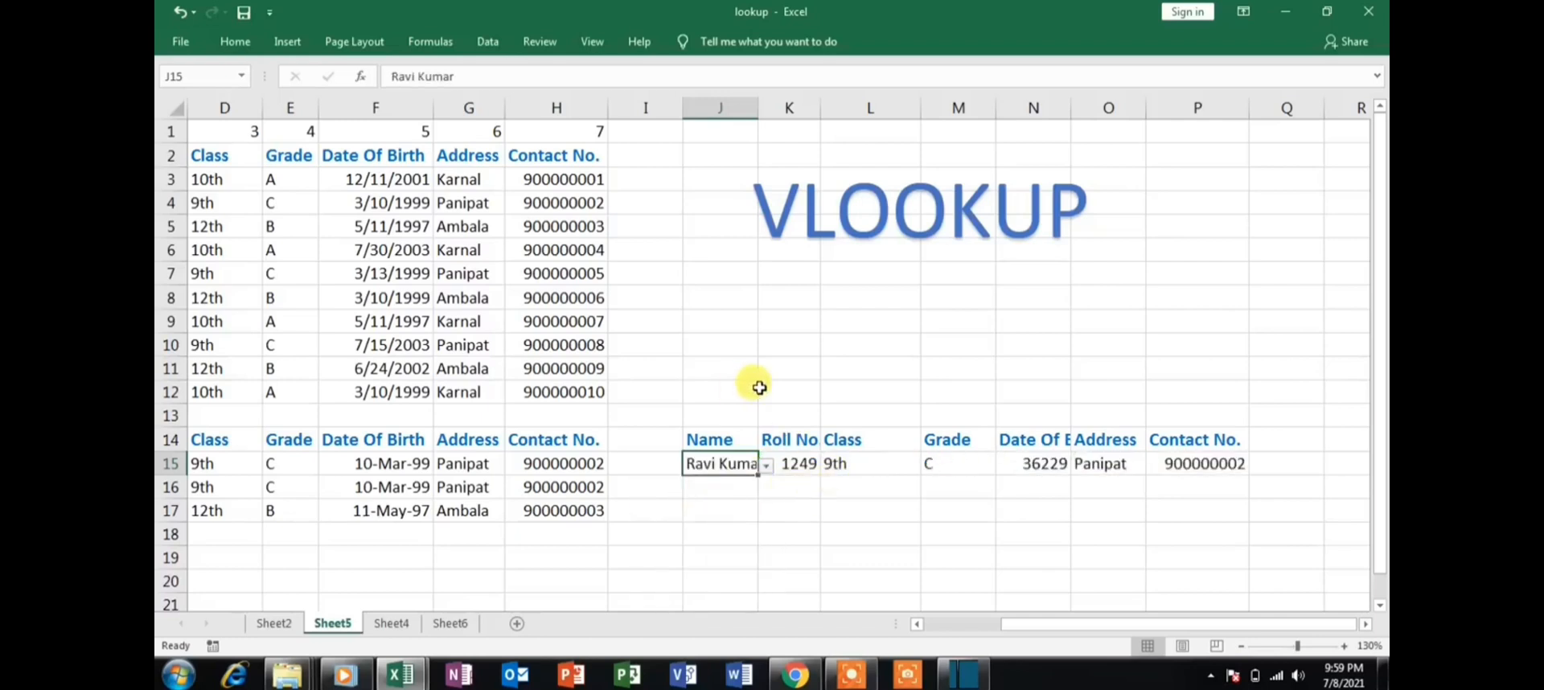
# Start a data validation rule on the empty cell J19 that allows List entries.
pyautogui.scroll(-1, 698, 470)
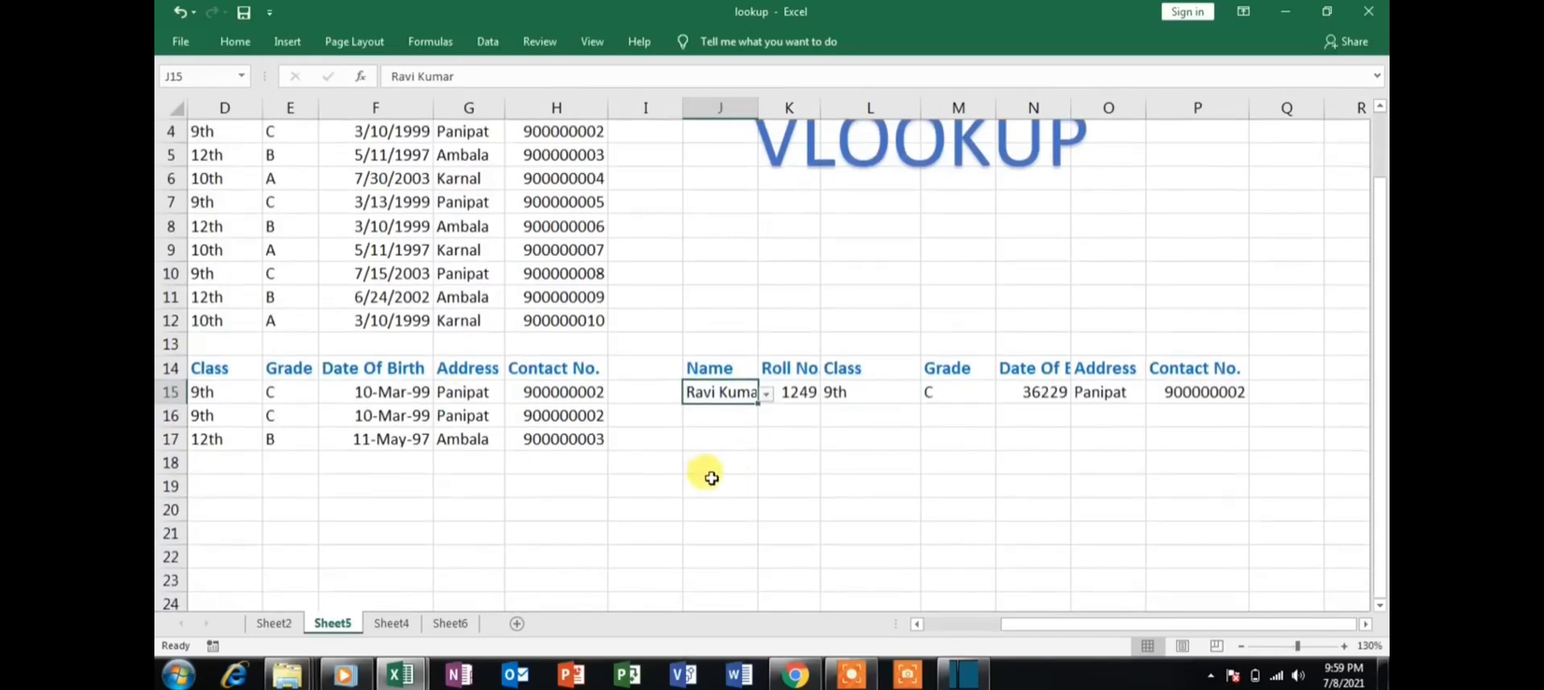
pyautogui.click(712, 478)
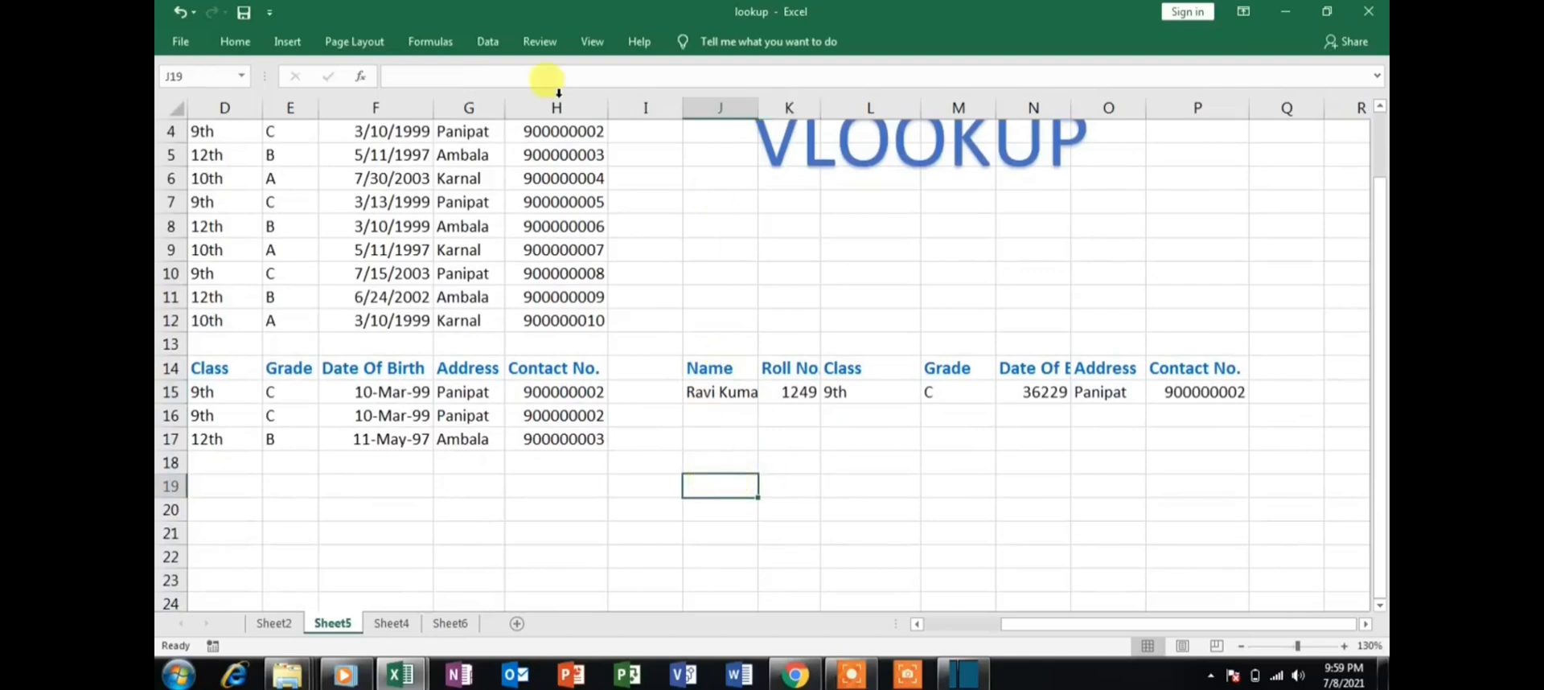
pyautogui.click(492, 42)
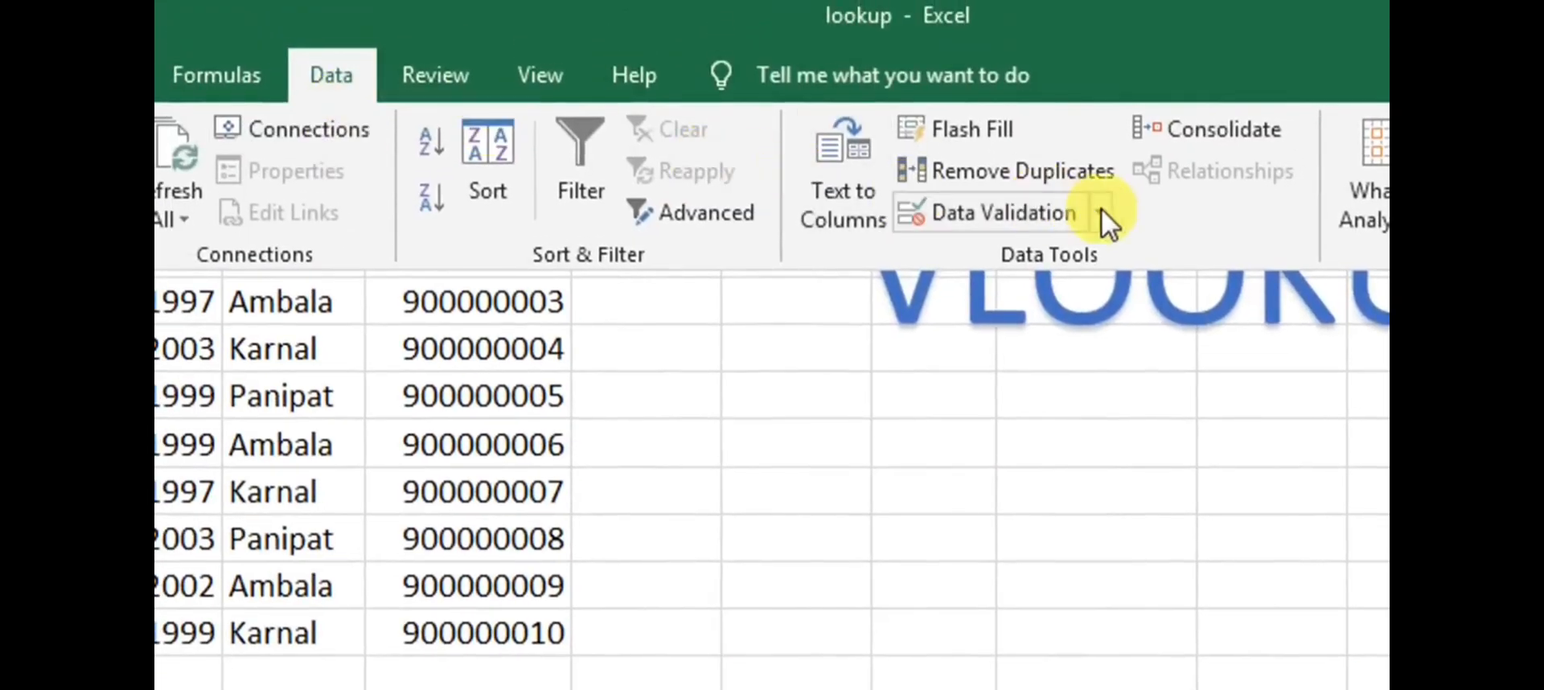
pyautogui.click(1101, 199)
pyautogui.click(1027, 259)
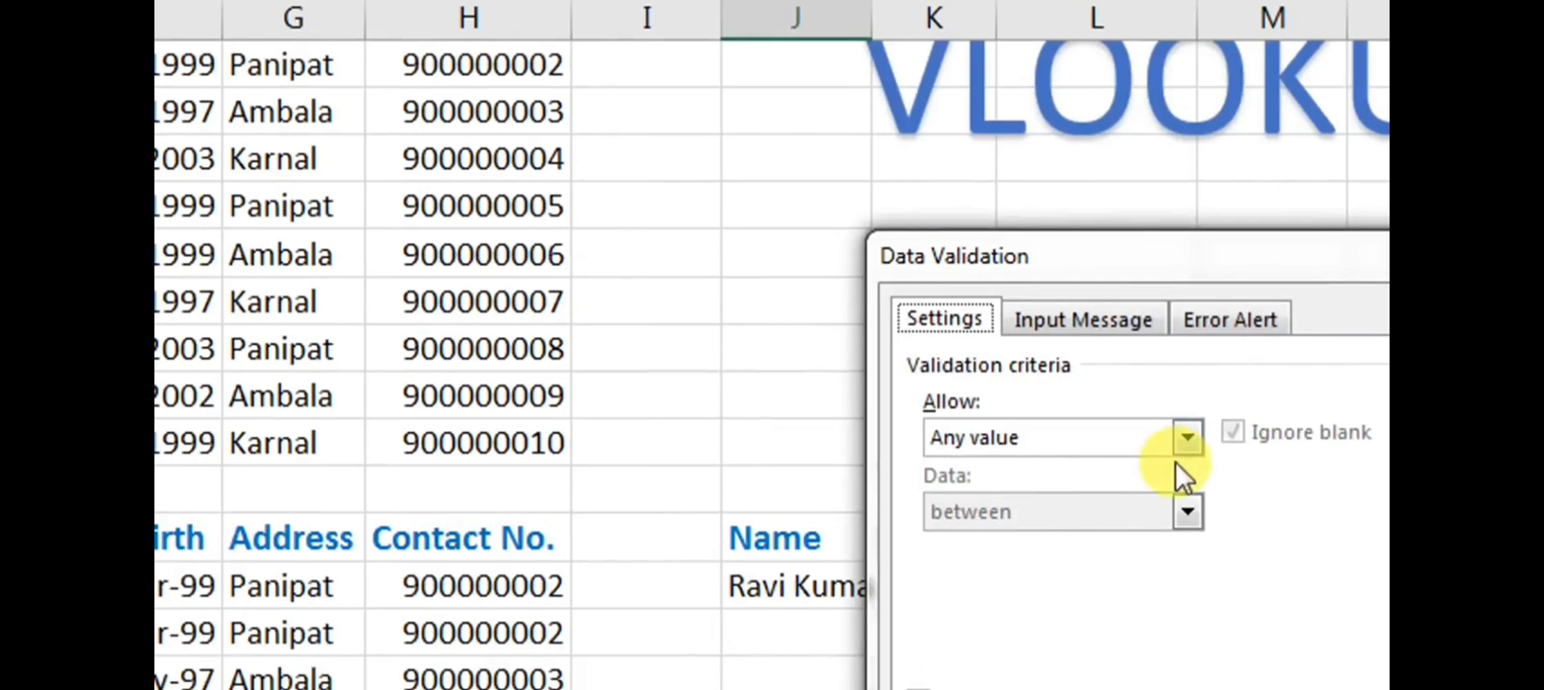
pyautogui.click(1185, 437)
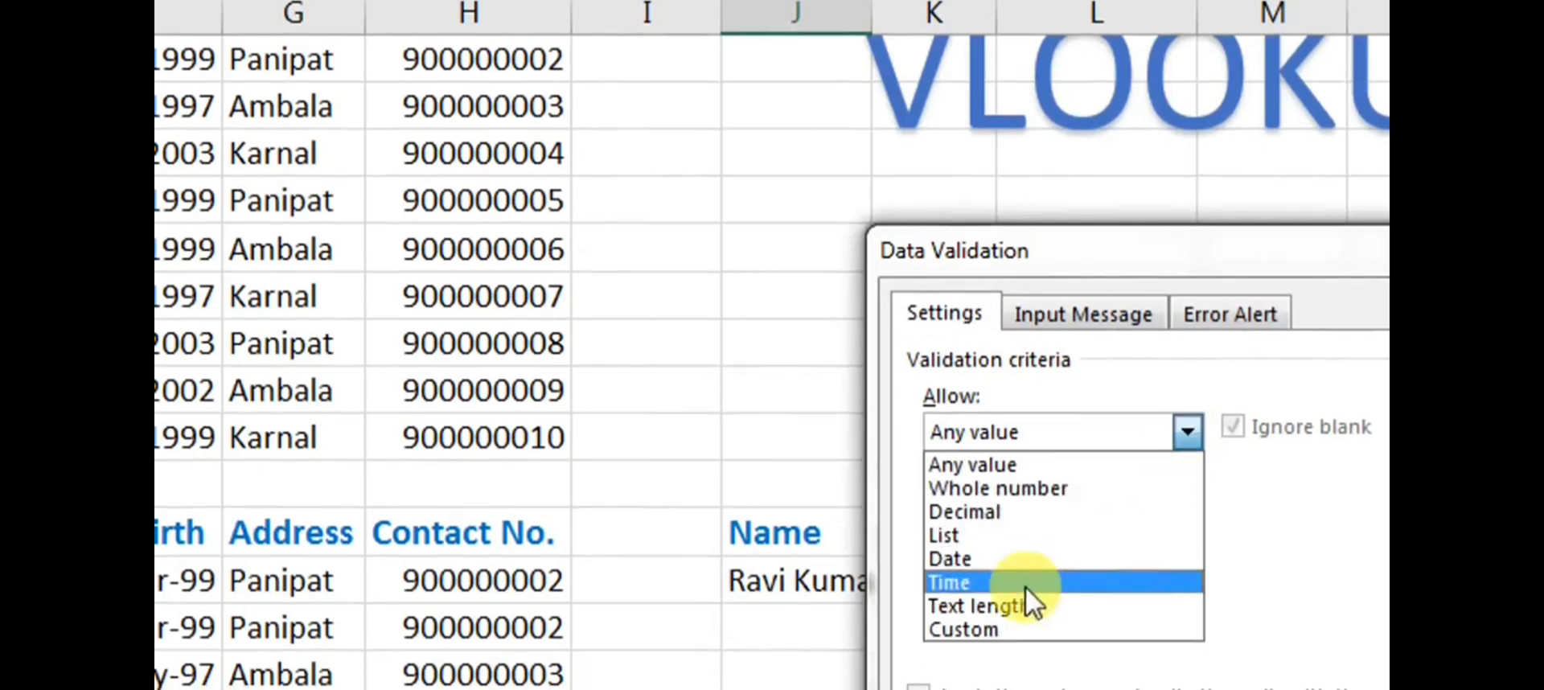
pyautogui.click(974, 541)
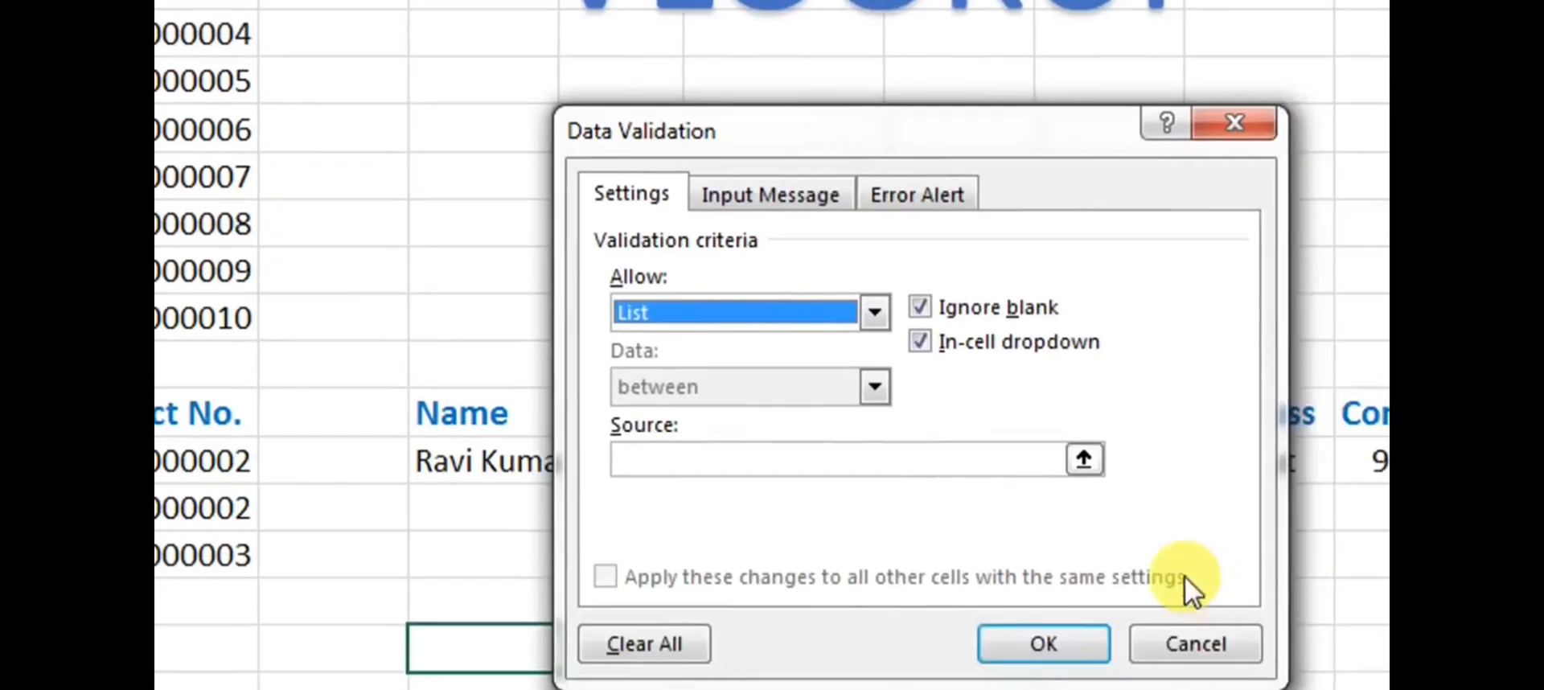
# Set the list source for J19 to the names in $B$3:$B$12 and apply the validation.
pyautogui.click(1049, 463)
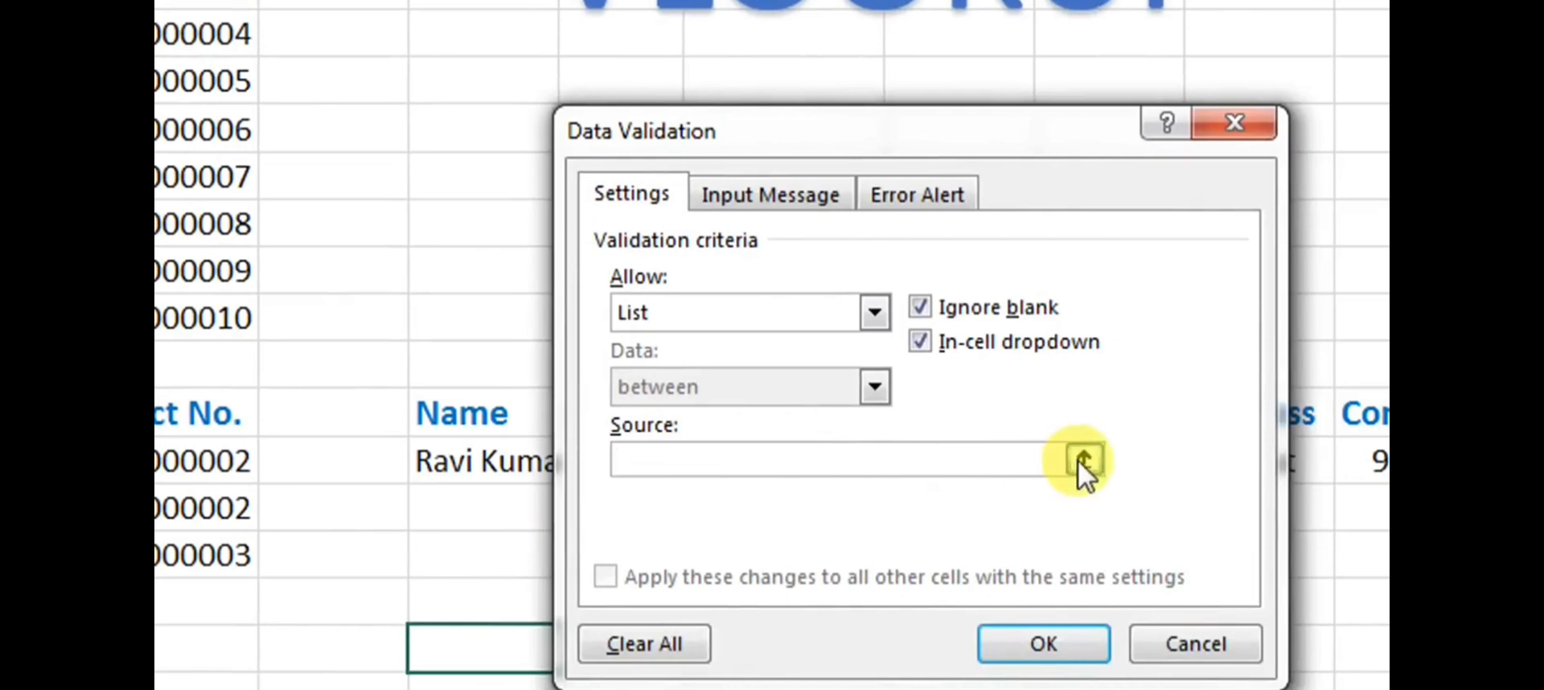
pyautogui.click(1082, 461)
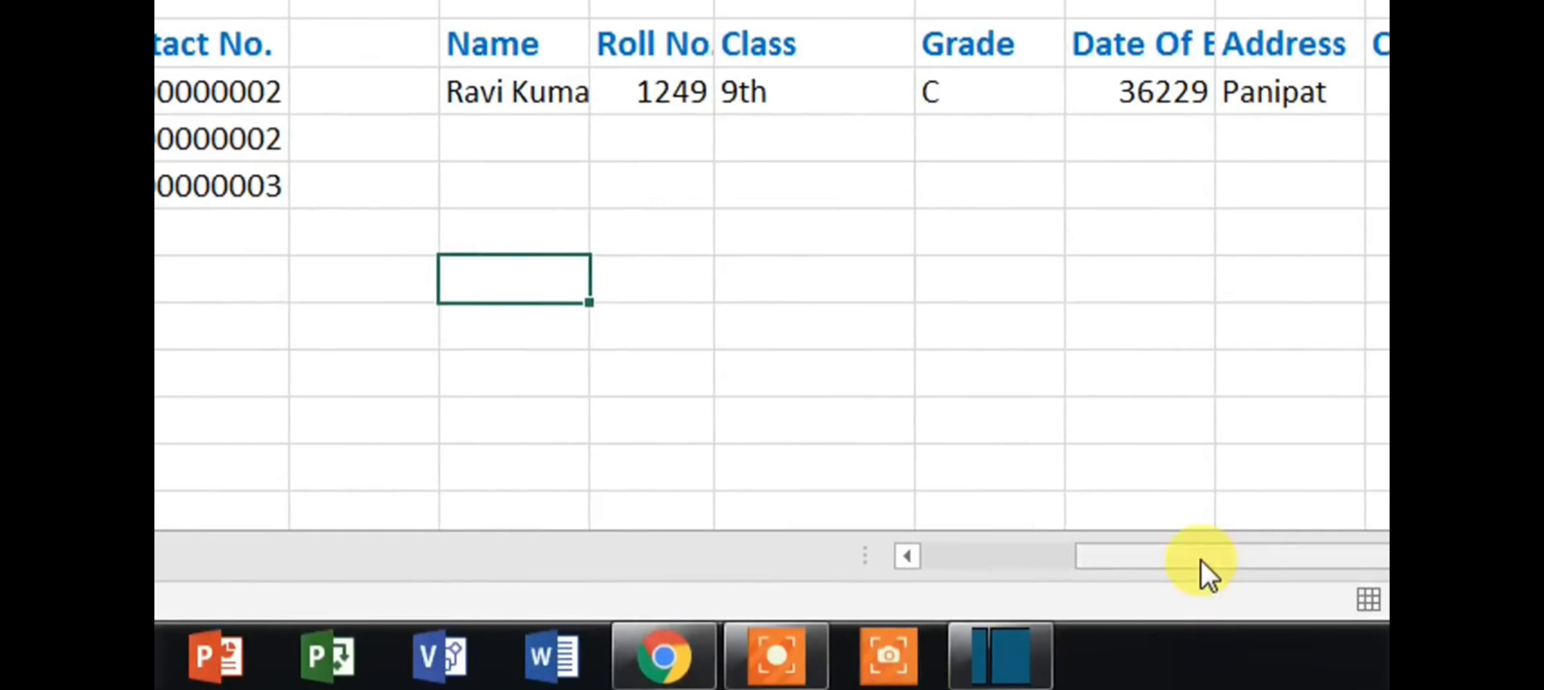
pyautogui.moveTo(1200, 559); pyautogui.dragTo(1067, 555)
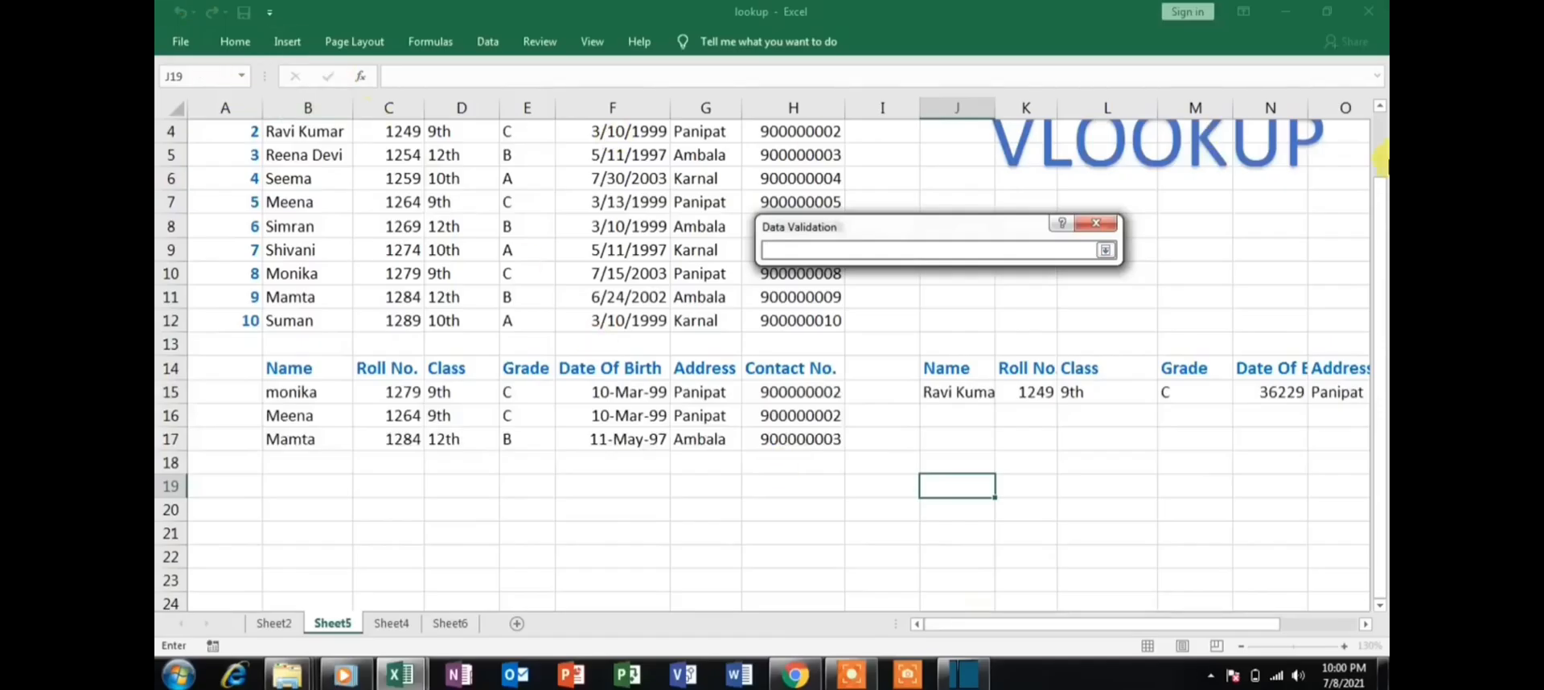
pyautogui.scroll(1, 1382, 208)
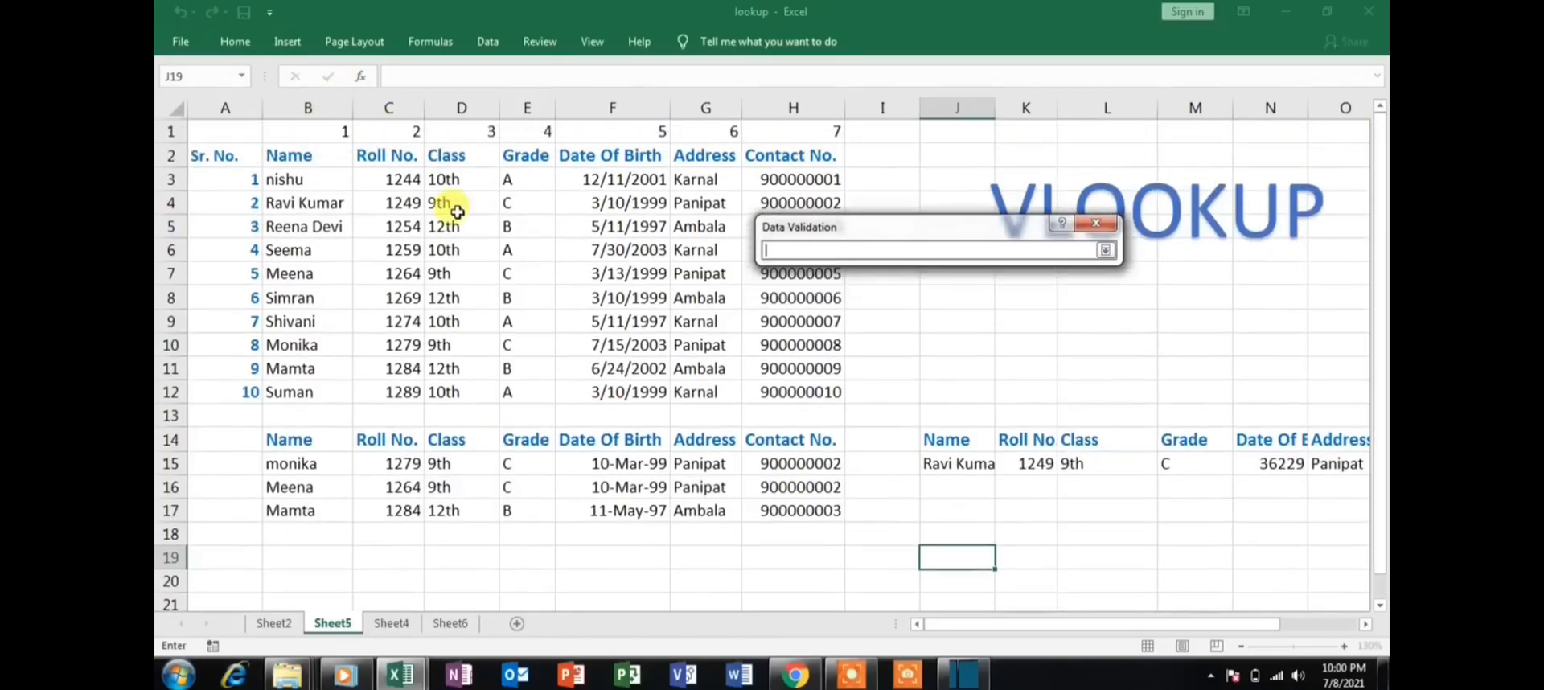
pyautogui.moveTo(279, 177); pyautogui.dragTo(302, 392)
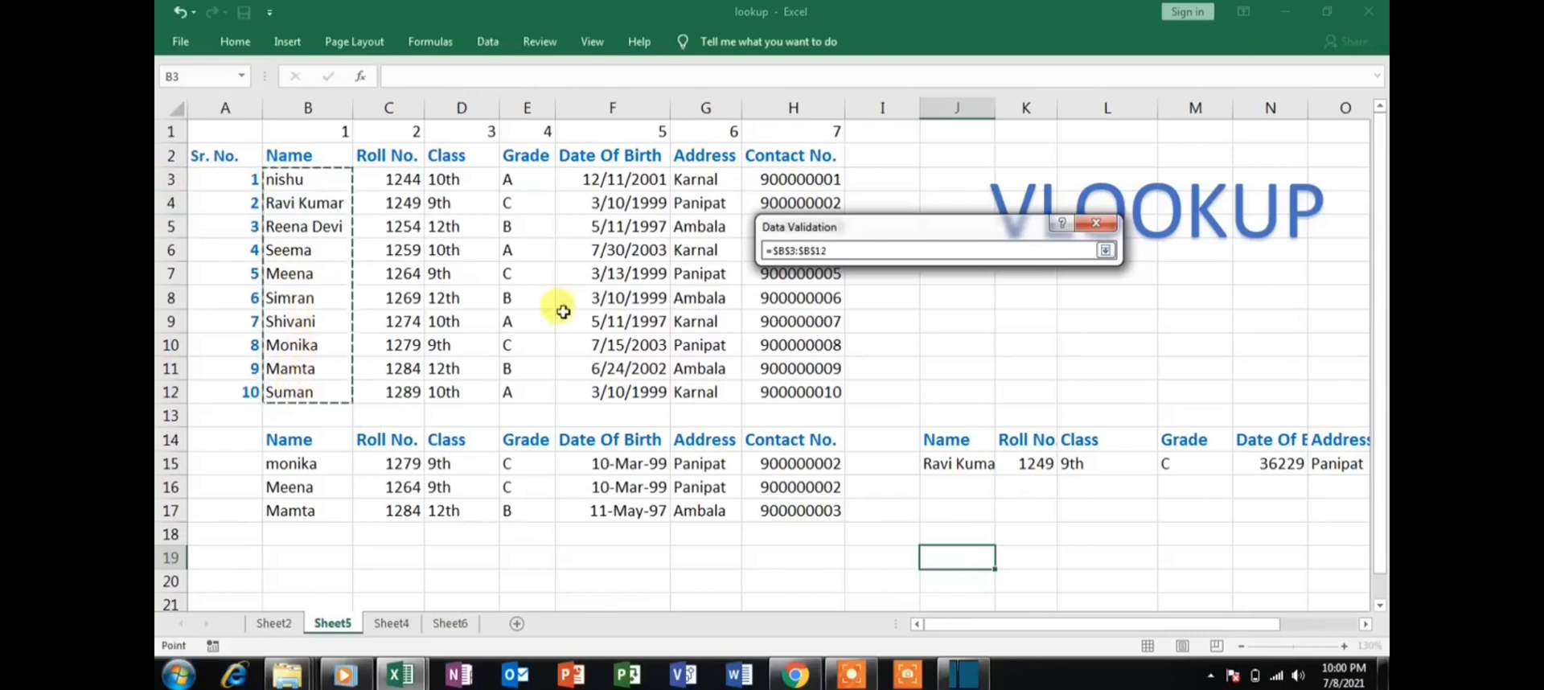
pyautogui.click(1106, 250)
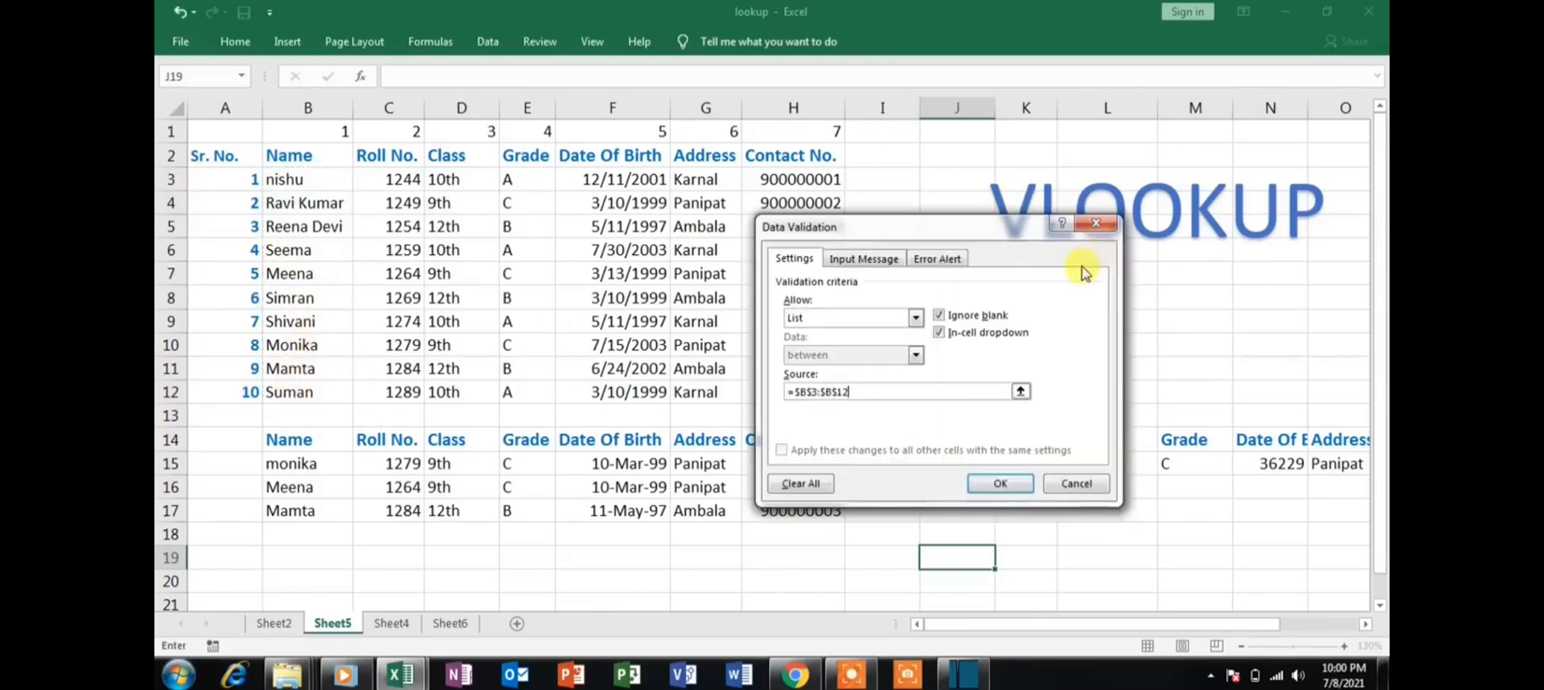
pyautogui.click(1006, 484)
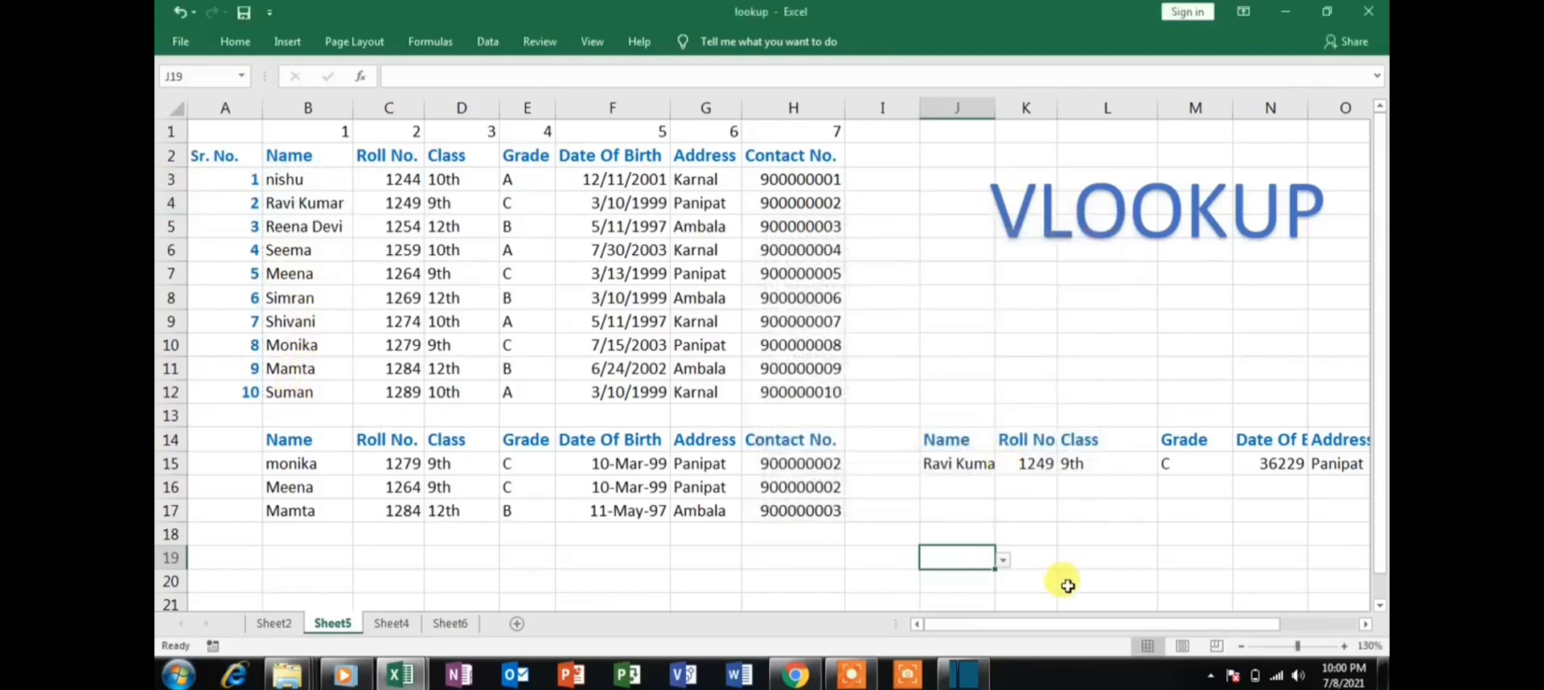
# Open the drop-down list in J19 and check its name entries.
pyautogui.scroll(-1, 1000, 505)
pyautogui.click(1003, 488)
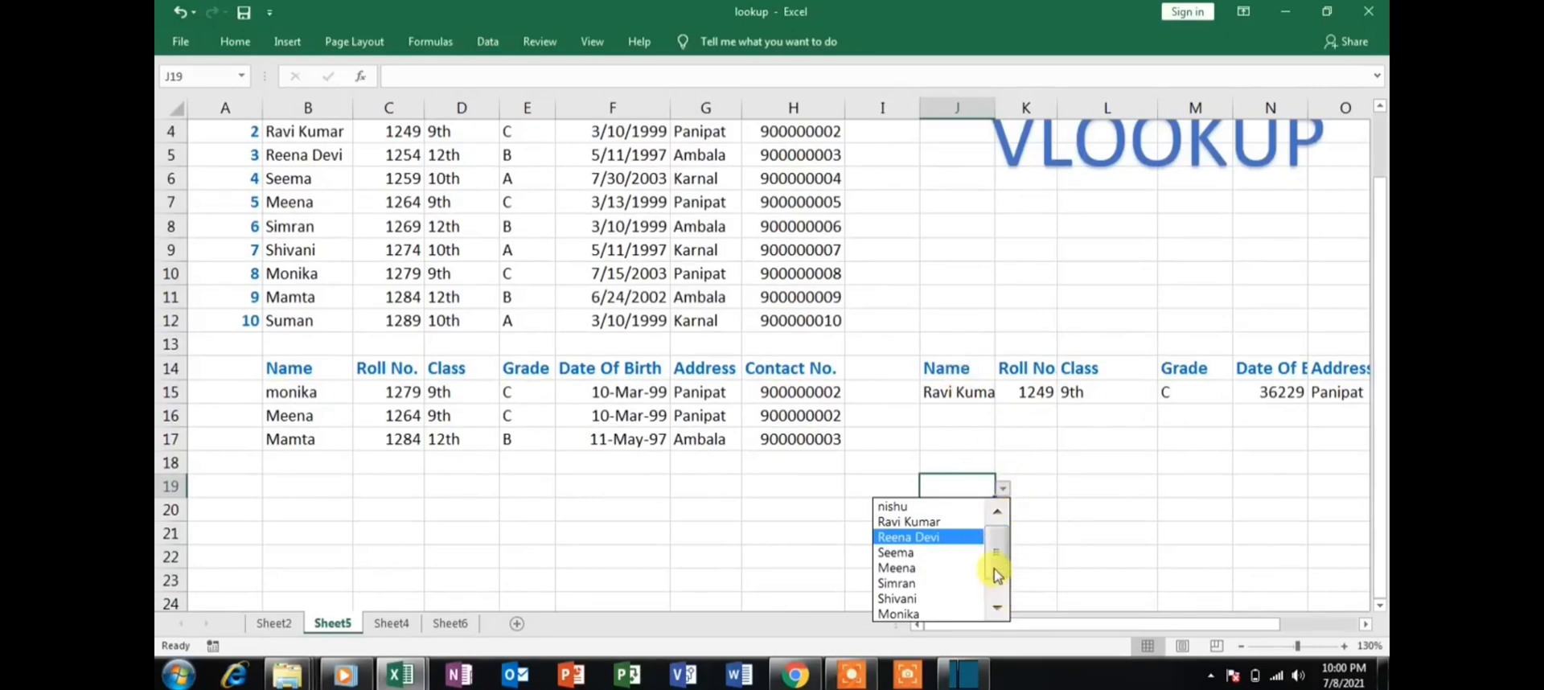
pyautogui.moveTo(995, 570)
pyautogui.mouseDown()
pyautogui.moveTo(1003, 593)
pyautogui.moveTo(1007, 561)
pyautogui.mouseUp()
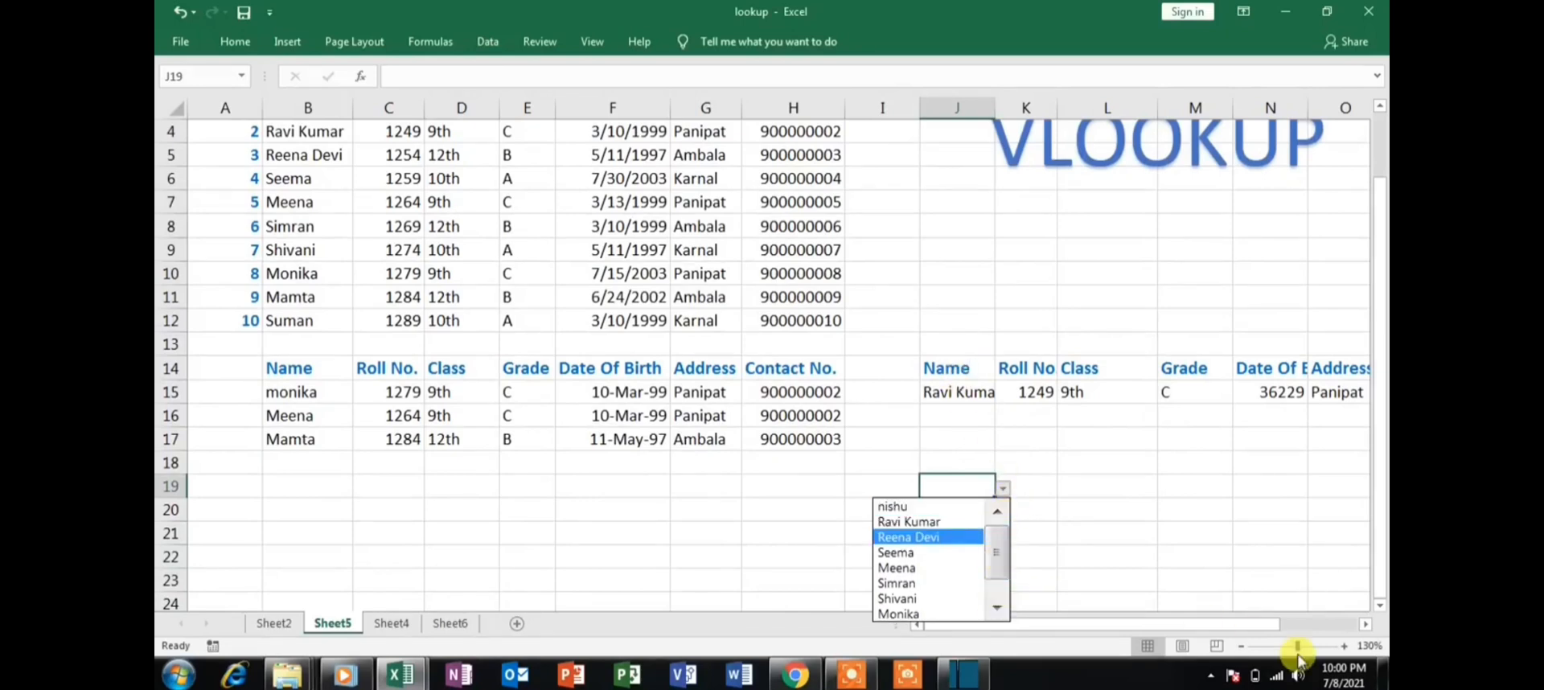
pyautogui.click(1232, 632)
# Examine the Class, Grade, Date Of Birth and Contact No. results and the name in the J14:P15 lookup table.
pyautogui.hscroll(3, 1264, 627)
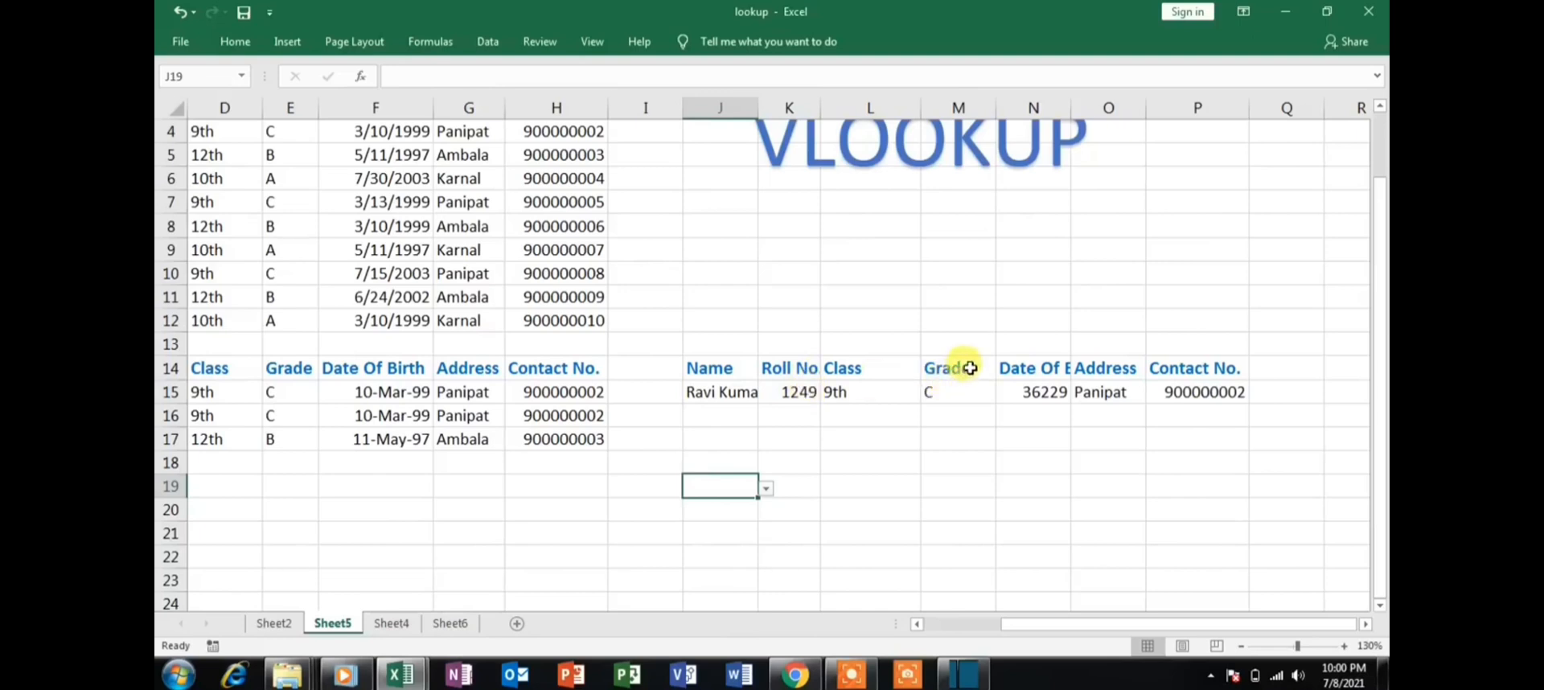
pyautogui.moveTo(970, 367); pyautogui.dragTo(976, 389)
pyautogui.moveTo(837, 365); pyautogui.dragTo(843, 396)
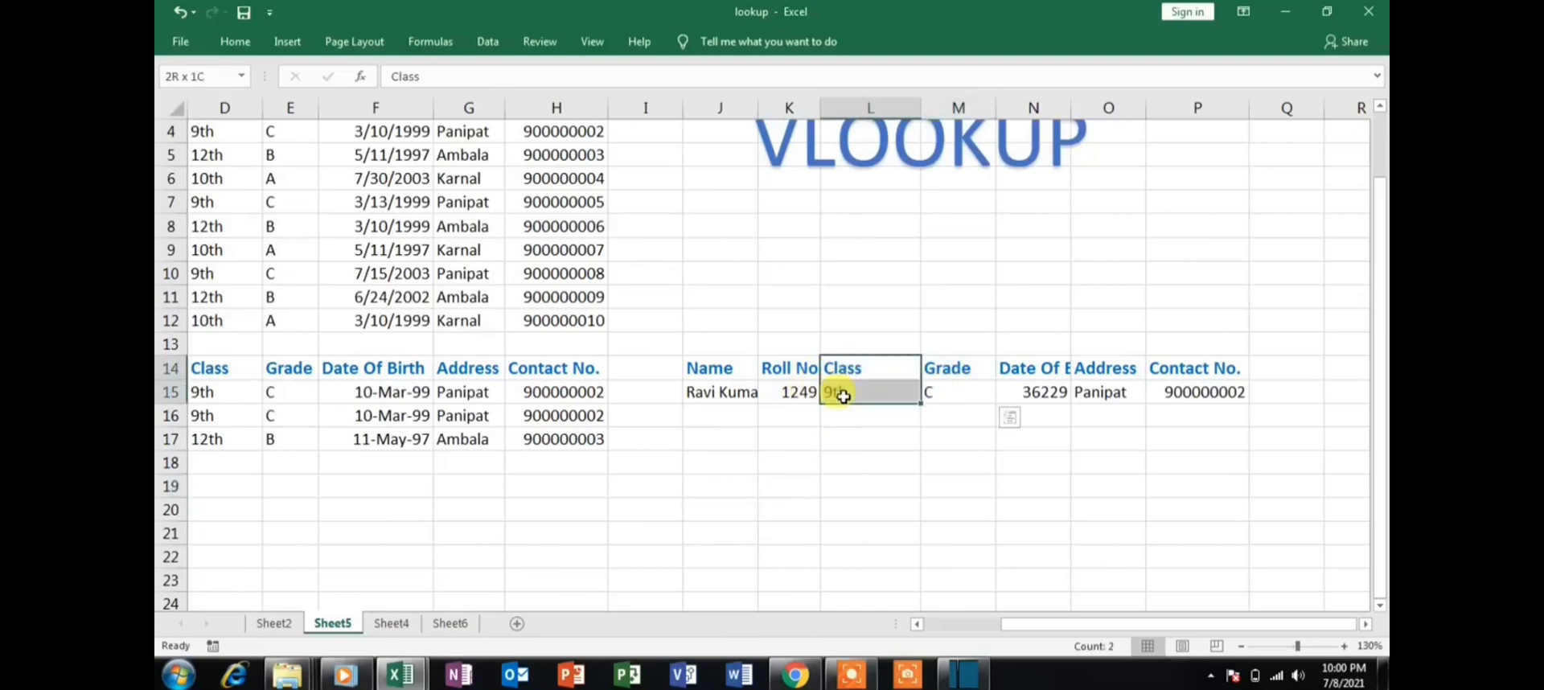
pyautogui.moveTo(1036, 371); pyautogui.dragTo(1032, 394)
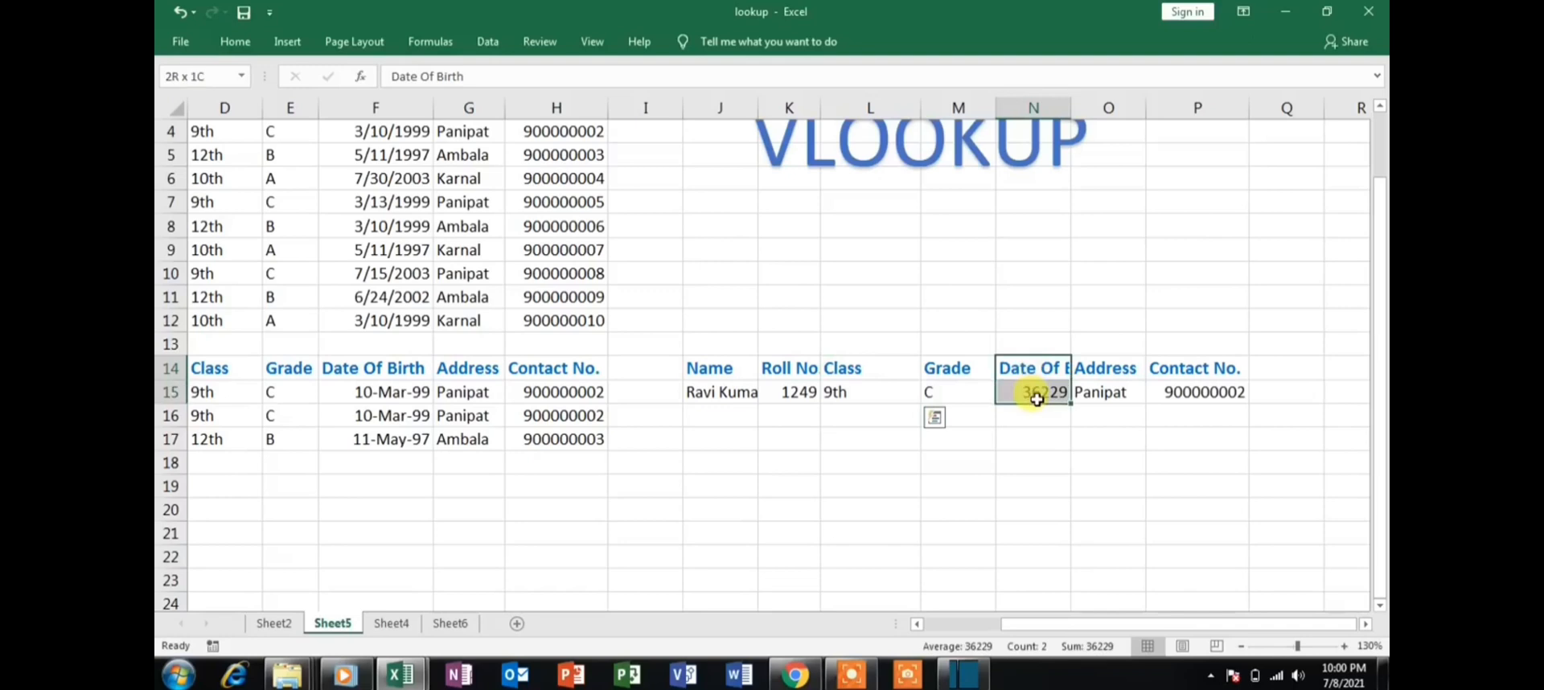
pyautogui.moveTo(1215, 369); pyautogui.dragTo(1213, 392)
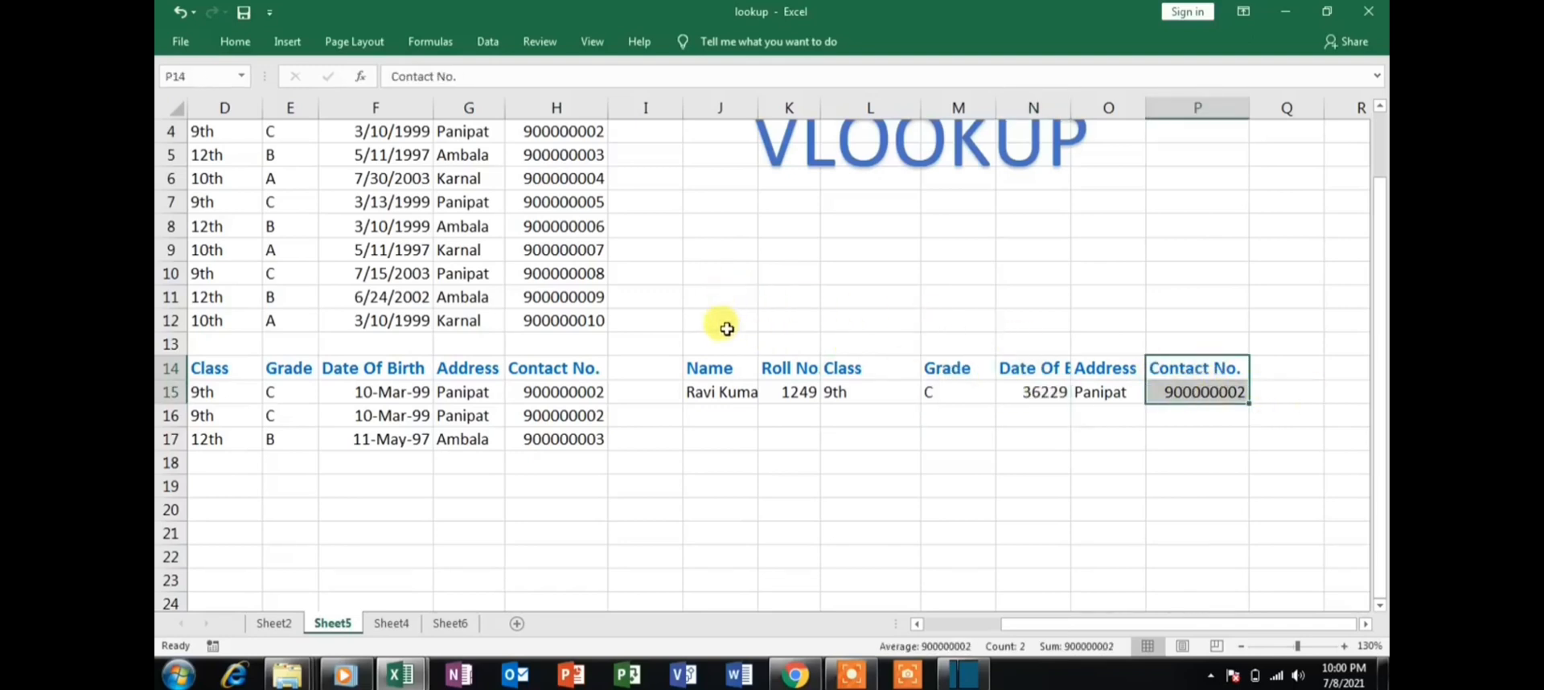
pyautogui.click(730, 393)
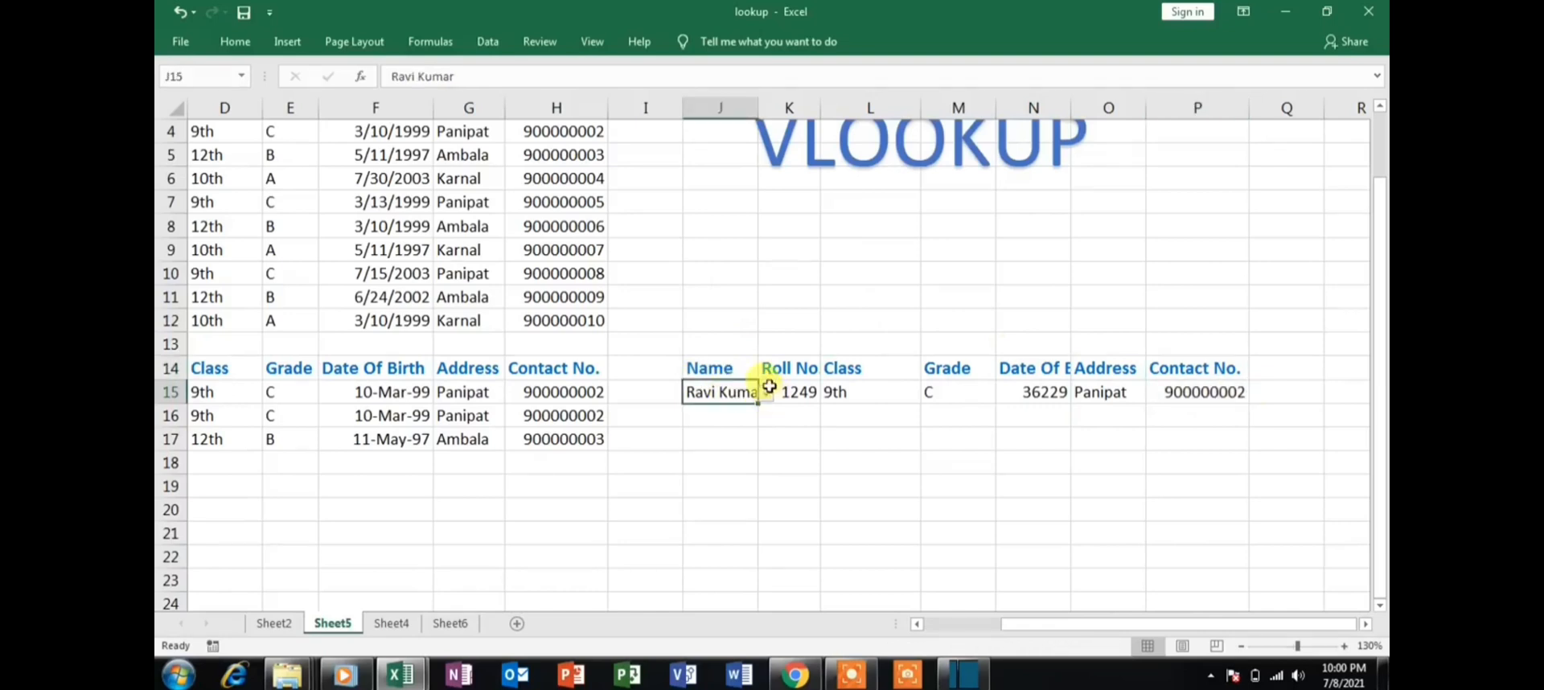
# Copy the Name header from J14 into J9.
pyautogui.scroll(1, 802, 296)
pyautogui.click(726, 300)
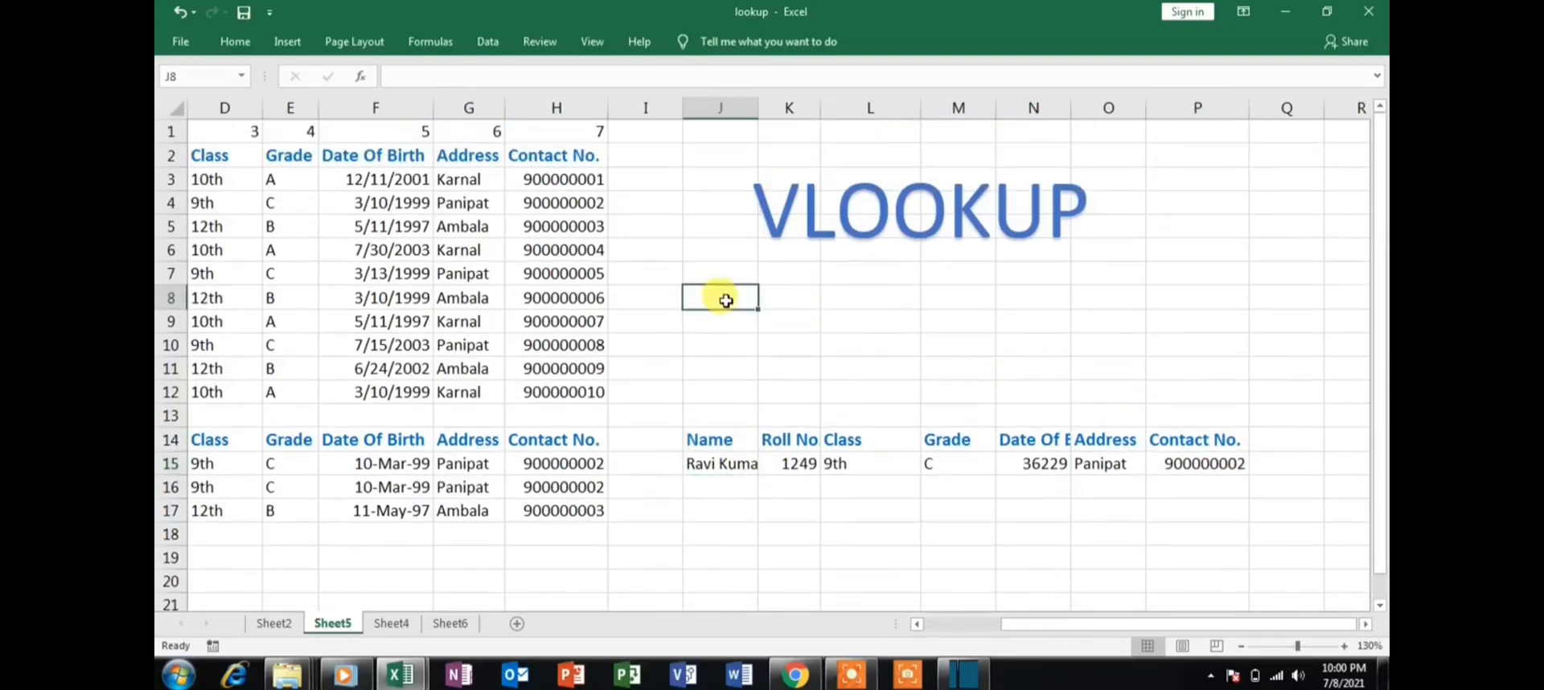
pyautogui.click(705, 438)
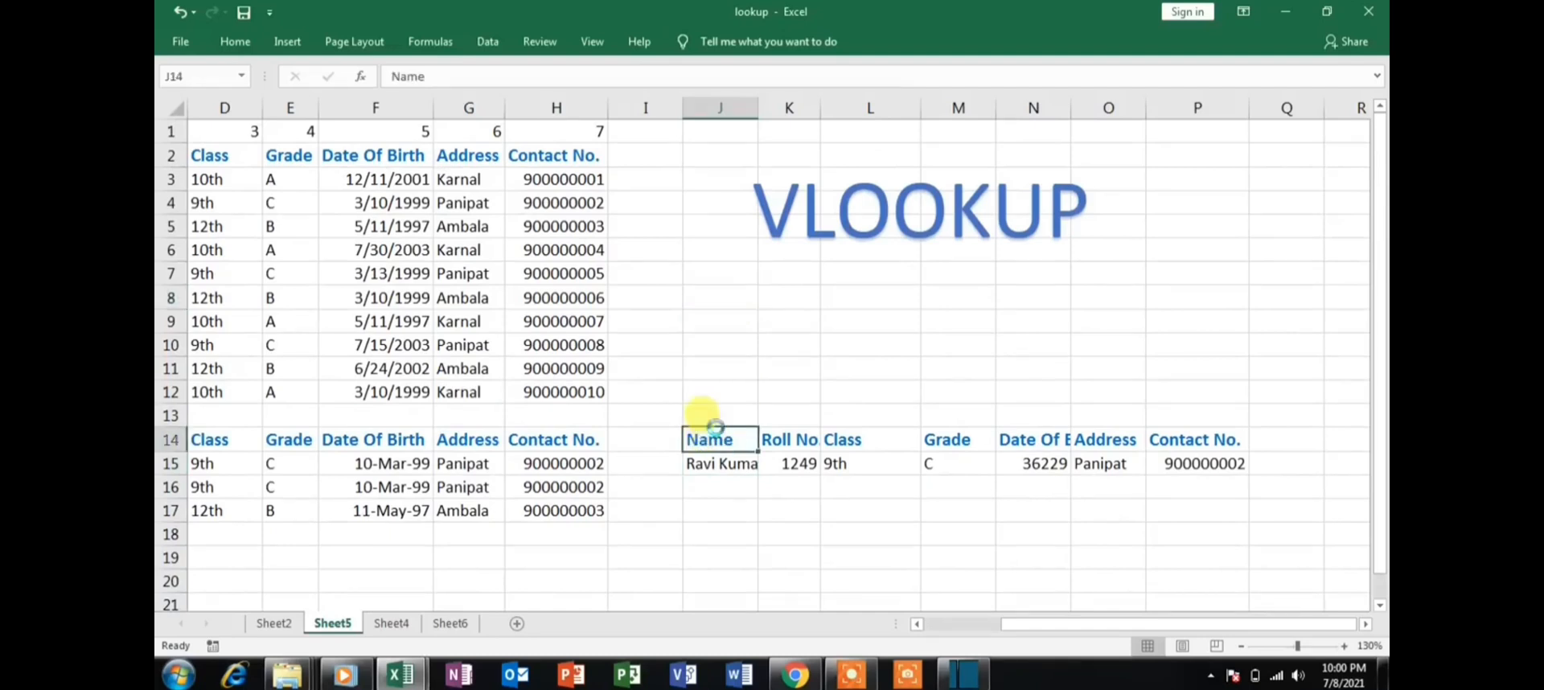
pyautogui.hotkey('ctrl', 'c')
pyautogui.click(730, 321)
pyautogui.hotkey('ctrl', 'v')
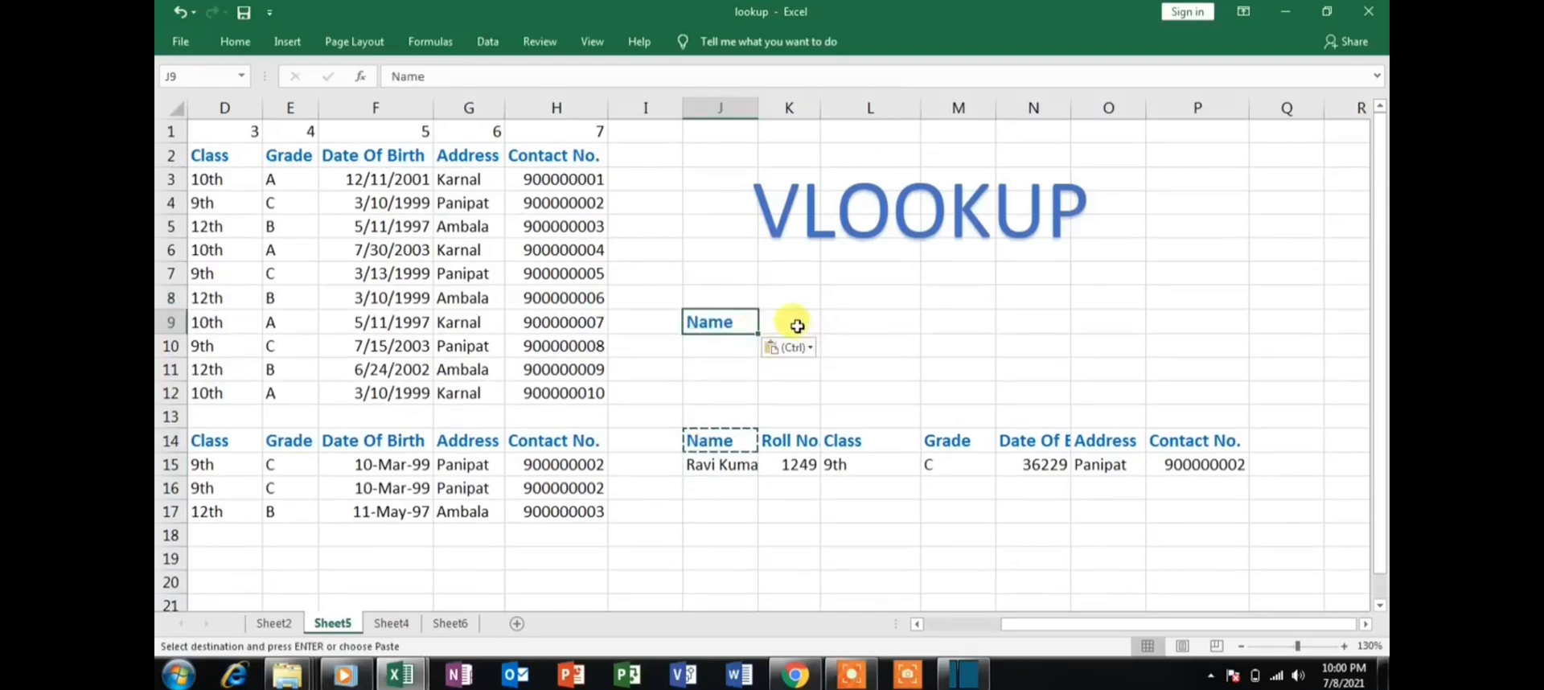
pyautogui.press('Right')
pyautogui.press('Right')
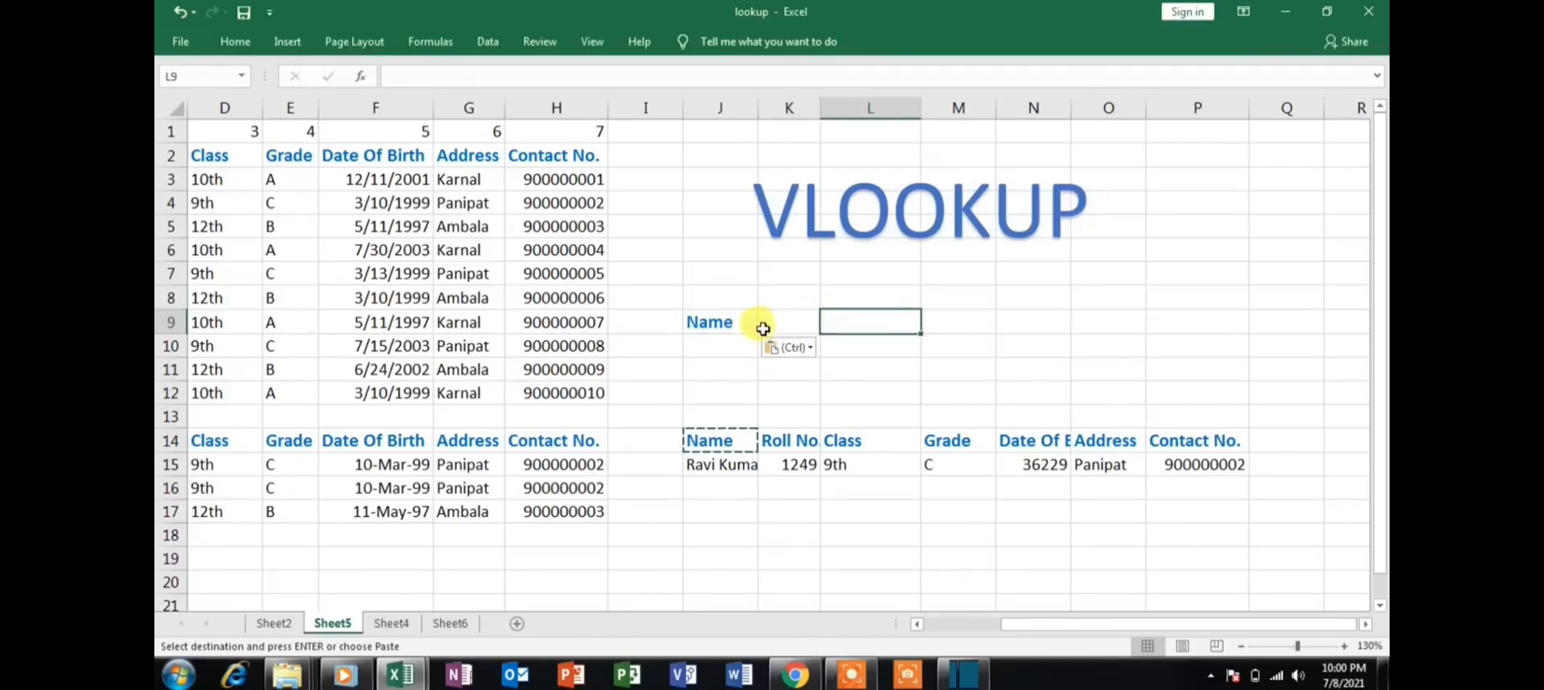
pyautogui.click(727, 329)
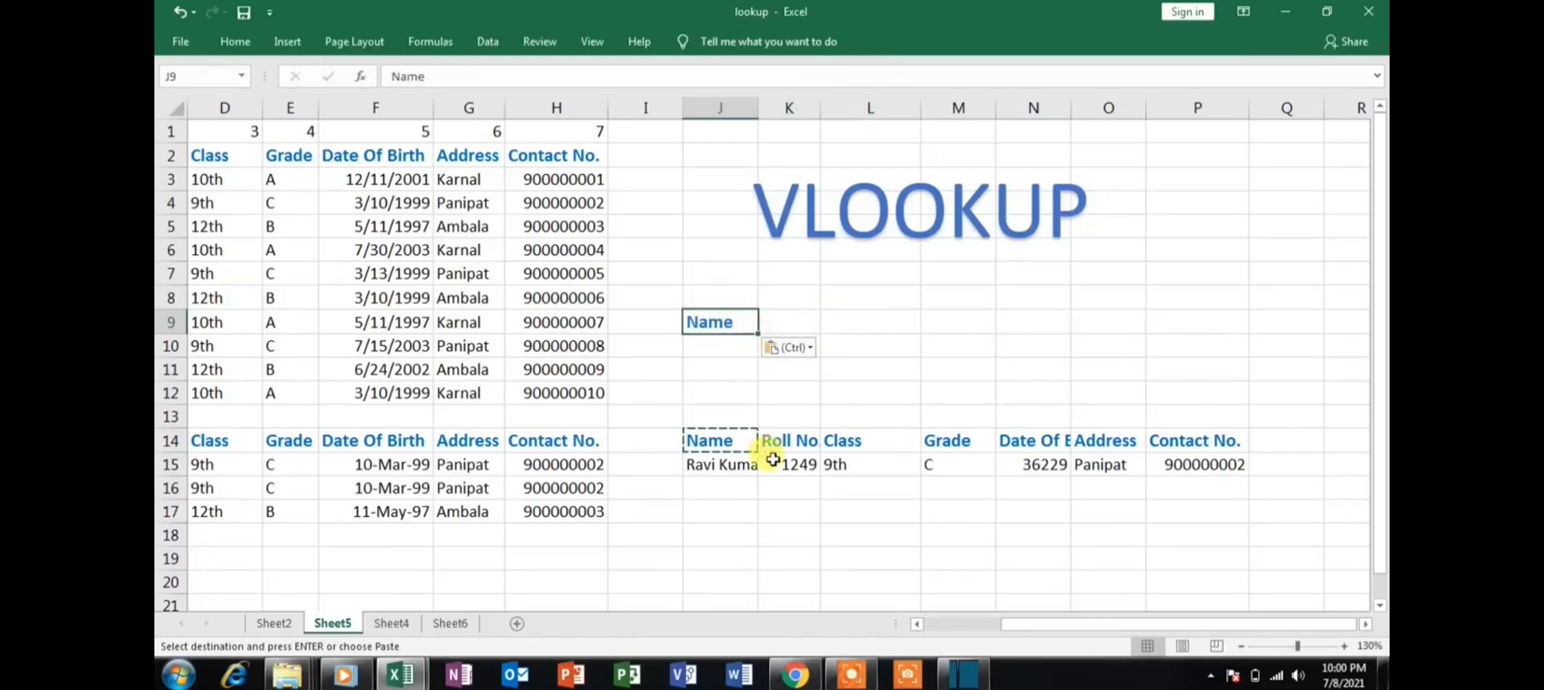
# Paste the copied Name header into J19 below the lookup table.
pyautogui.scroll(-2, 792, 431)
pyautogui.scroll(-1, 792, 430)
pyautogui.click(731, 341)
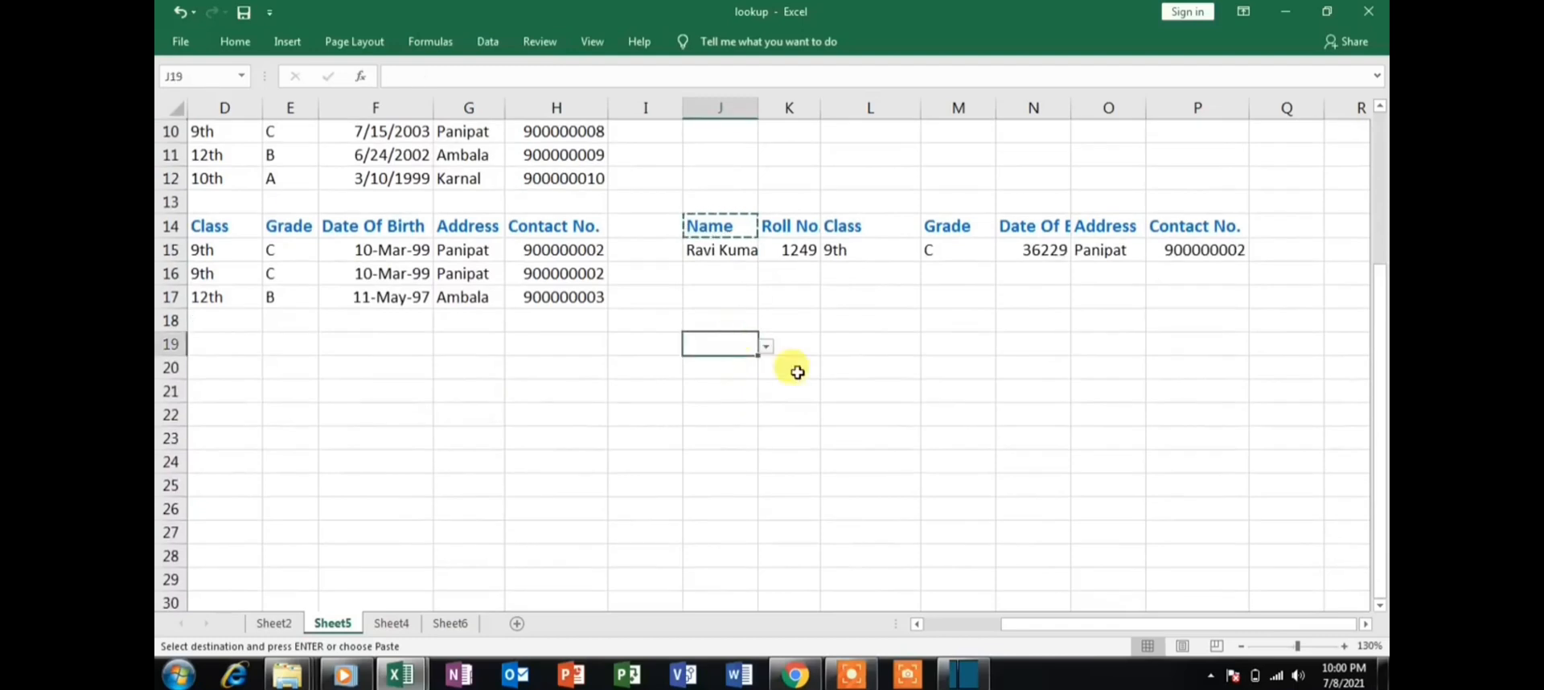
pyautogui.hotkey('ctrl', 'v')
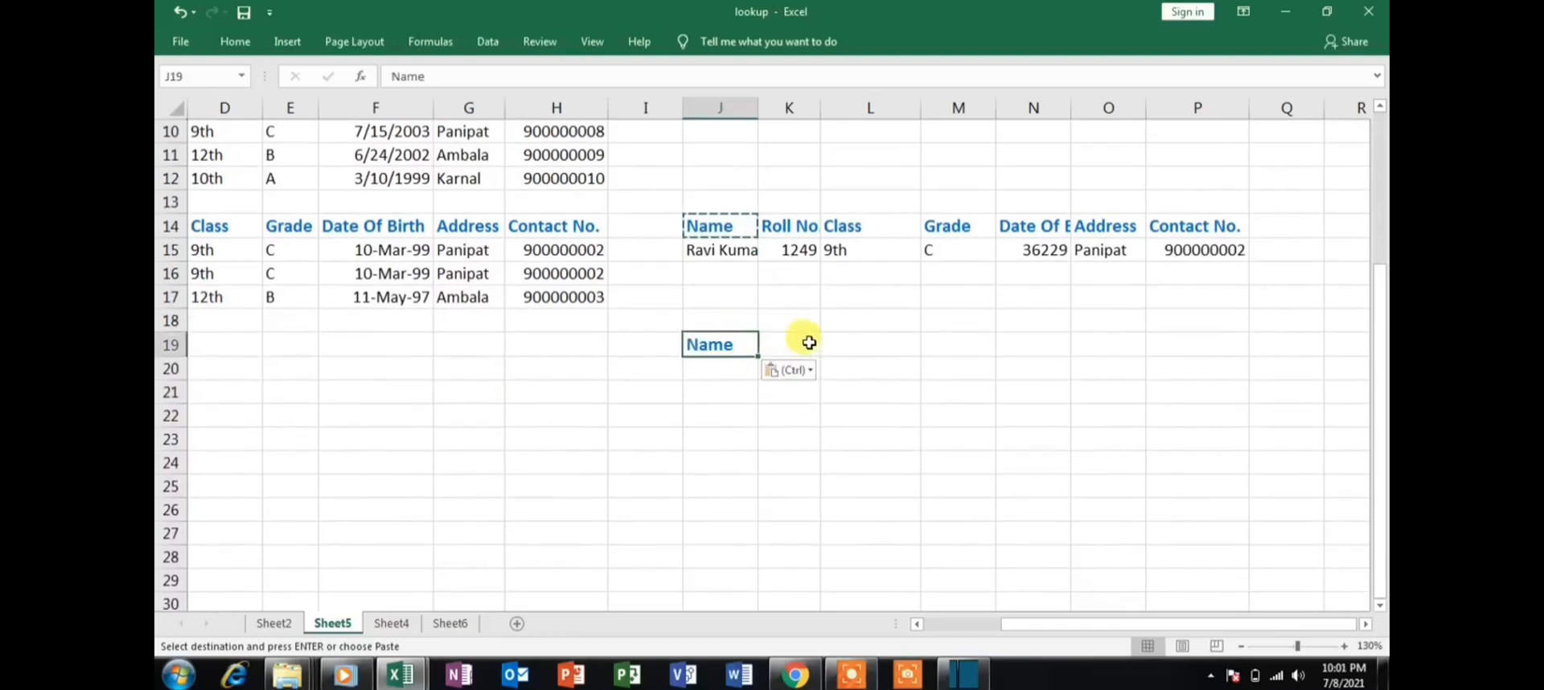
# Enter the heading "Search value" in L19.
pyautogui.click(881, 346)
pyautogui.write('Search value')
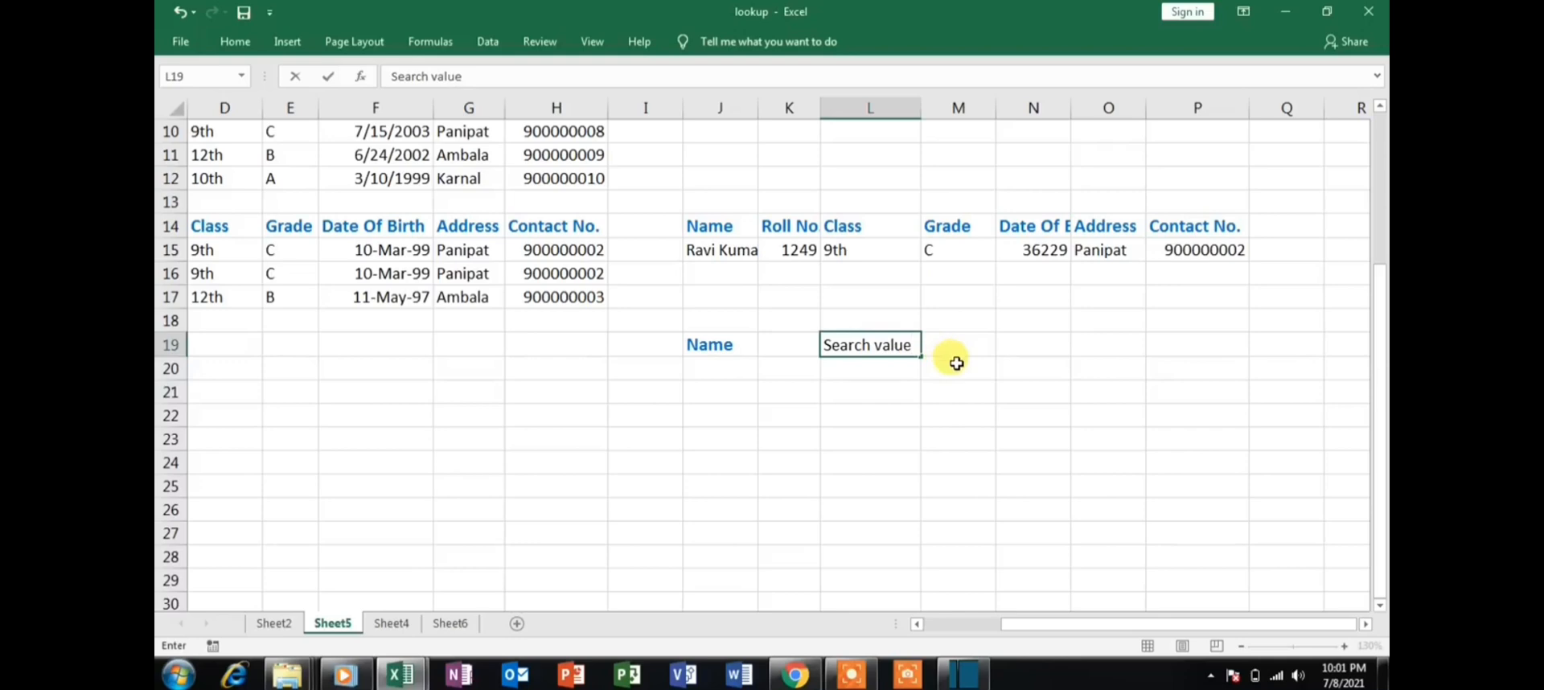
pyautogui.click(957, 362)
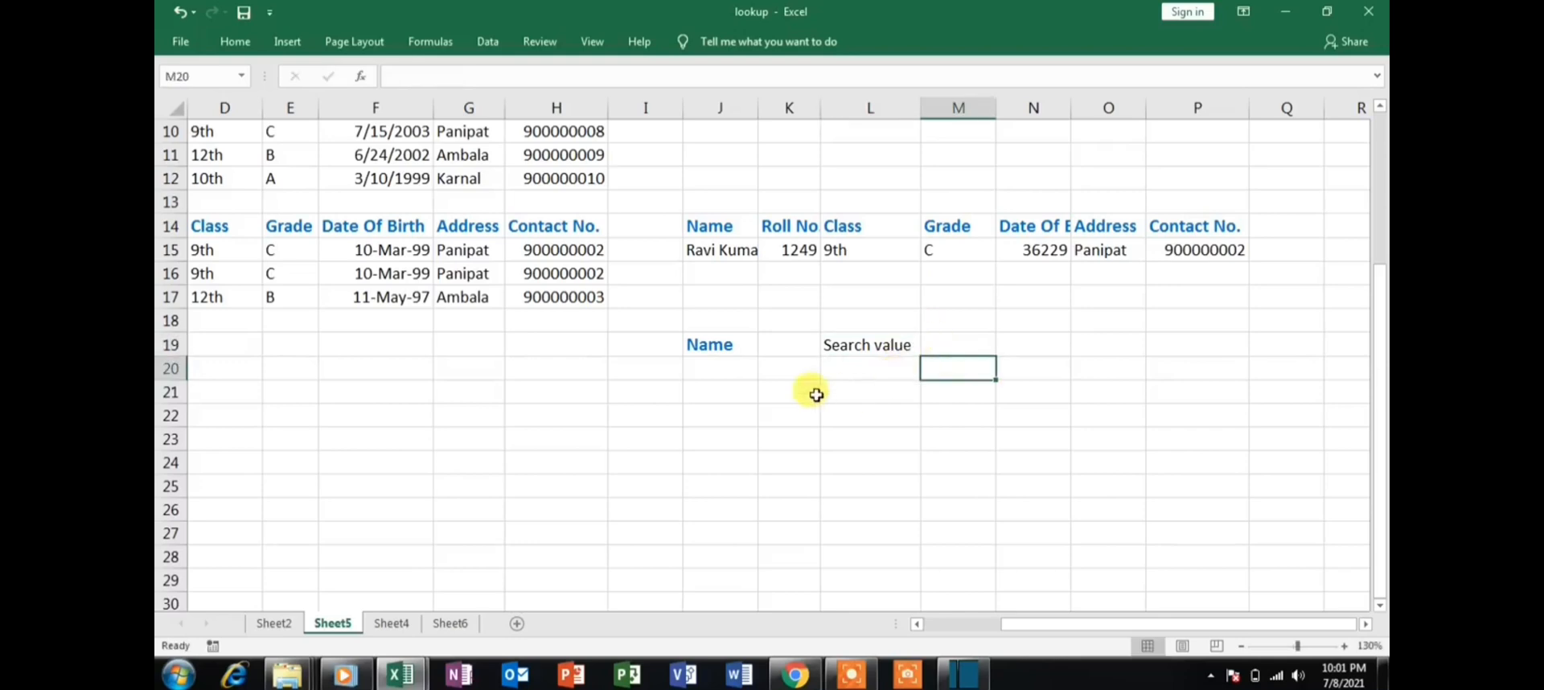
# Add a List data validation to J20 sourced from the names in $B$3:$B$12 and check its drop-down.
pyautogui.click(736, 365)
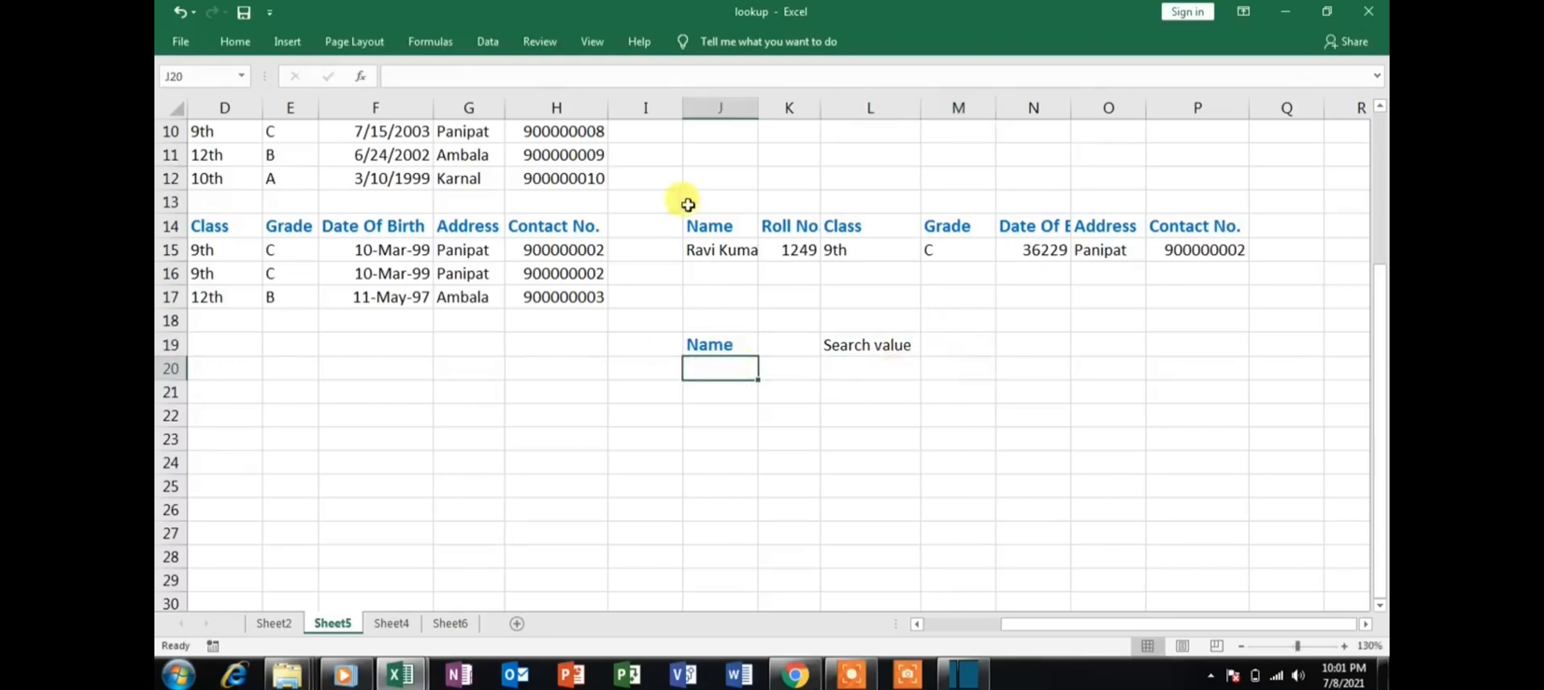
pyautogui.click(487, 43)
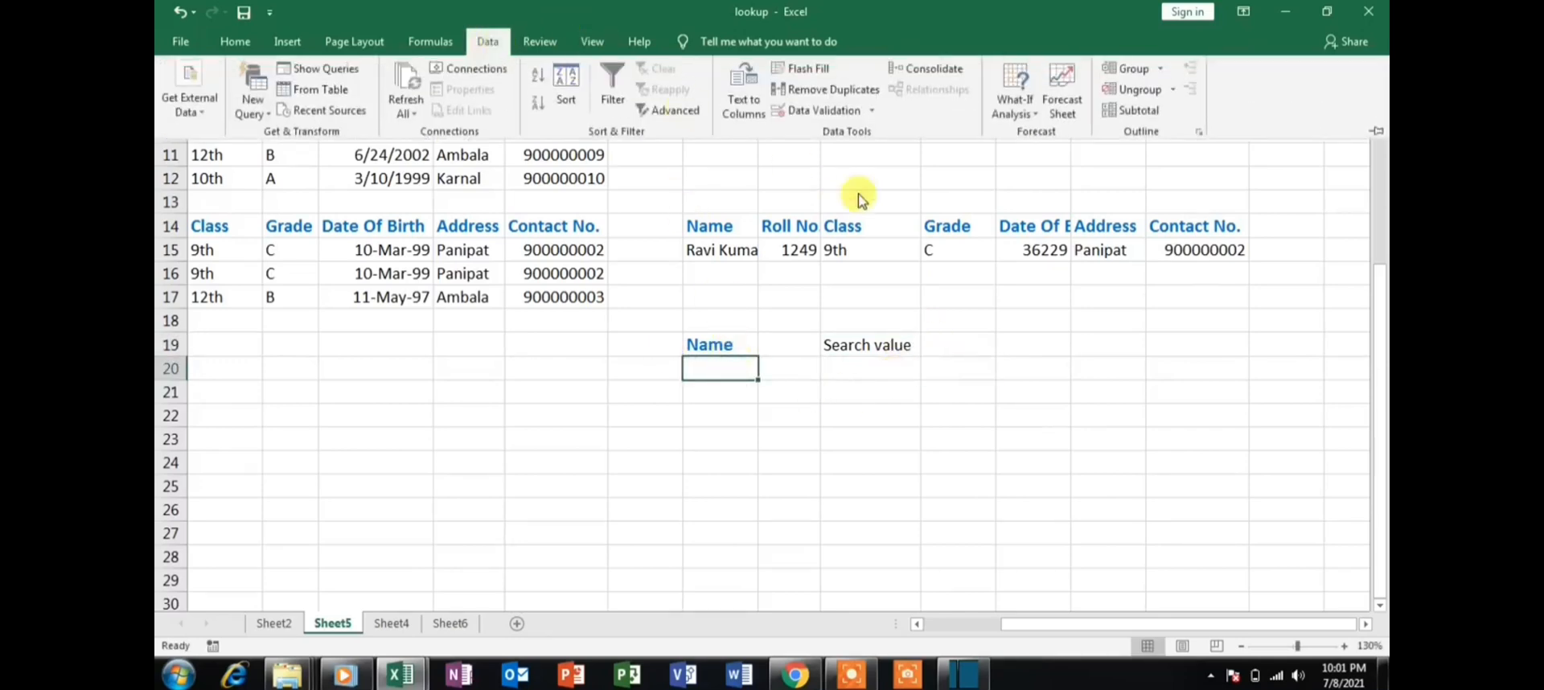
pyautogui.click(859, 111)
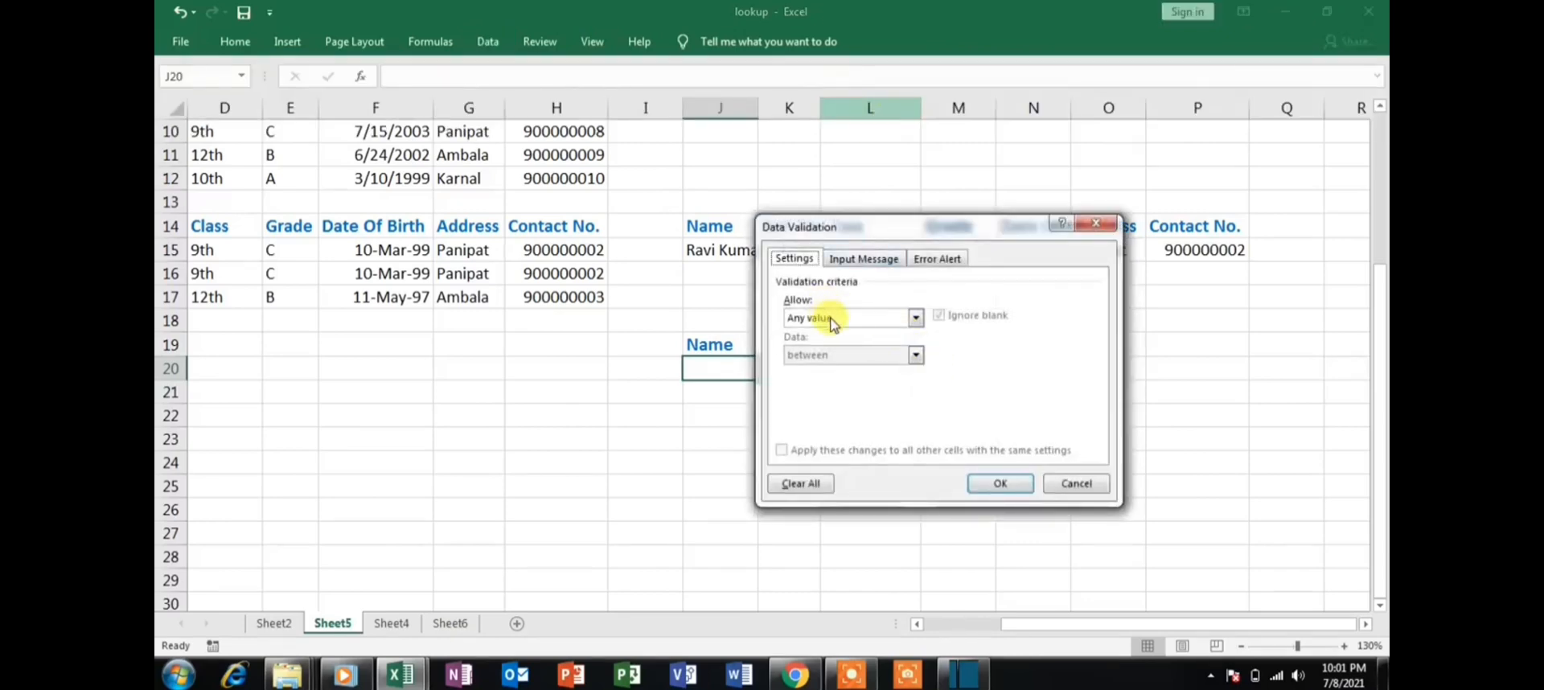
pyautogui.click(832, 320)
pyautogui.click(822, 375)
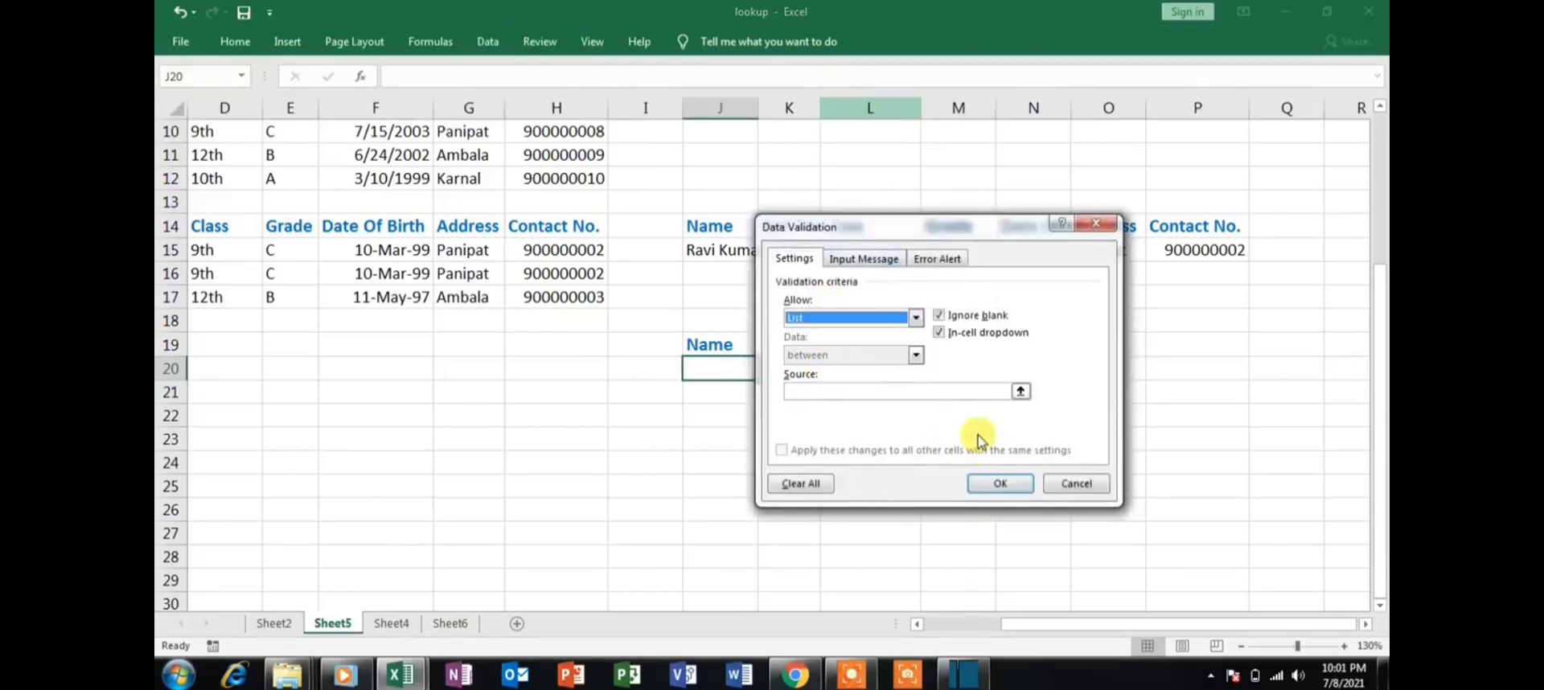
pyautogui.click(1018, 391)
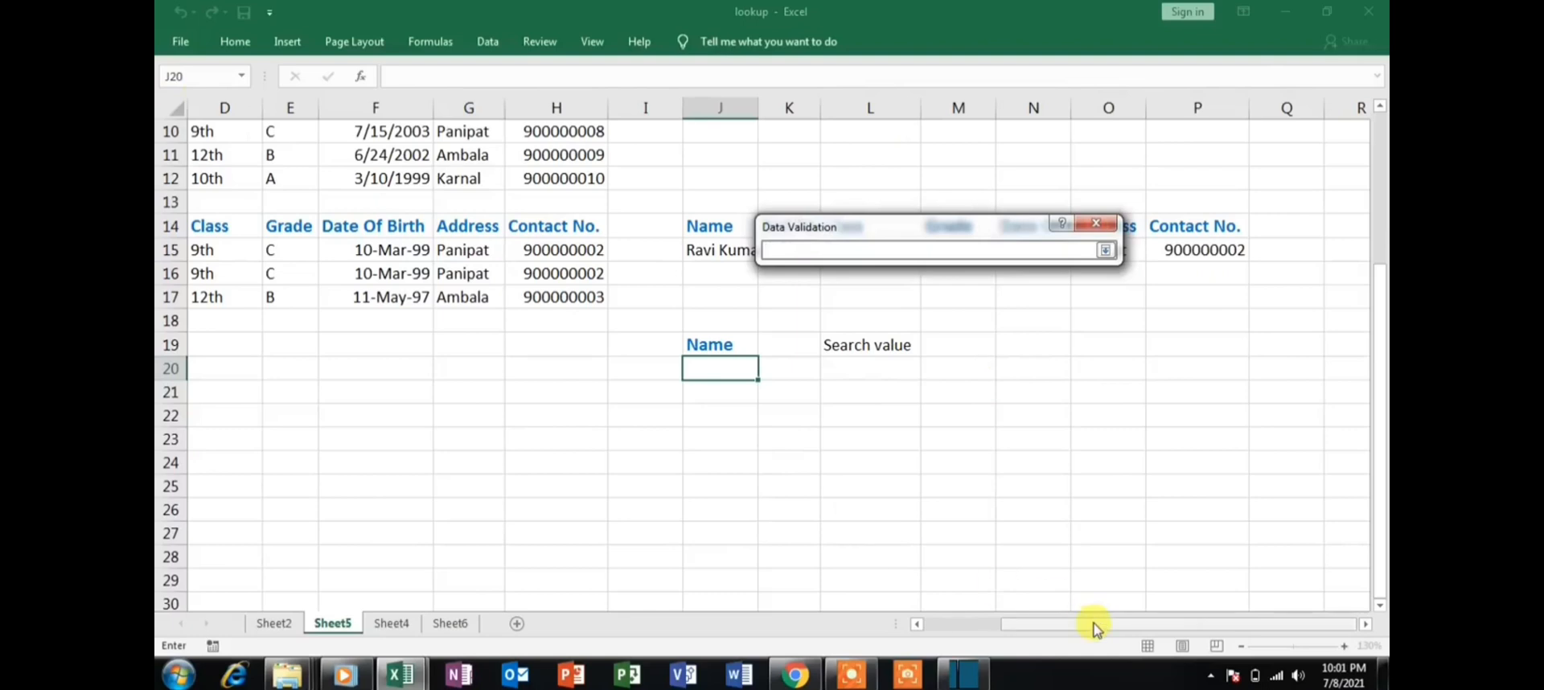
pyautogui.moveTo(1089, 624); pyautogui.dragTo(958, 621)
pyautogui.scroll(3, 442, 249)
pyautogui.moveTo(310, 179); pyautogui.dragTo(306, 392)
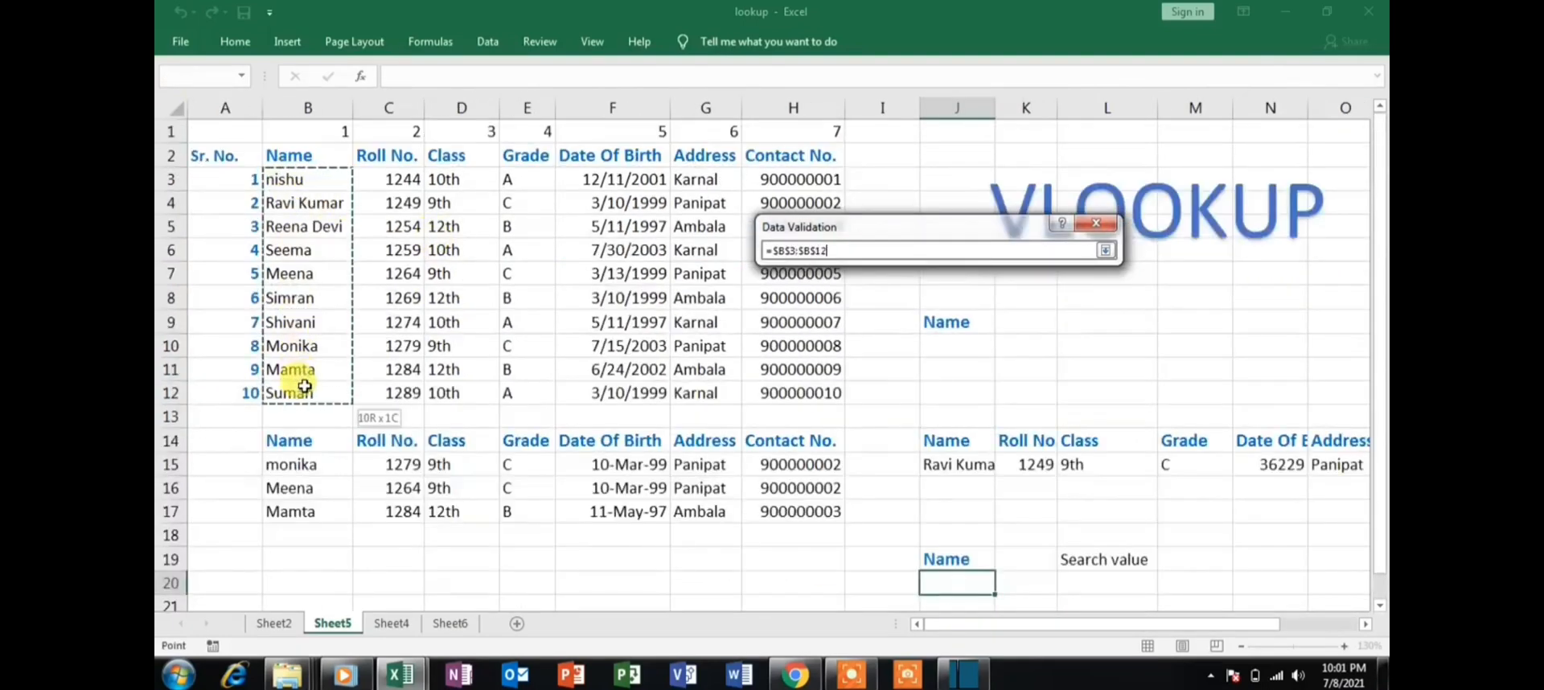
pyautogui.click(1106, 250)
pyautogui.click(1001, 483)
pyautogui.scroll(-2, 1022, 490)
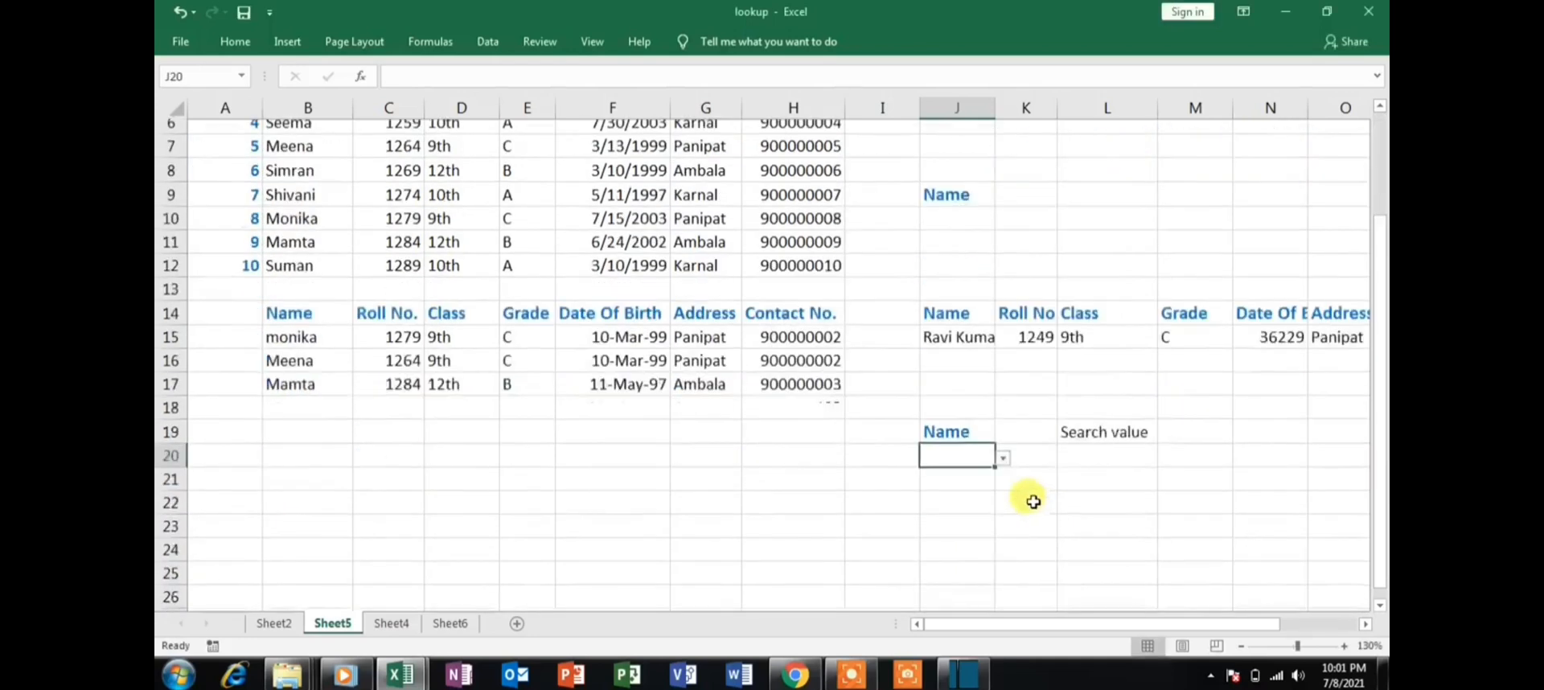
pyautogui.click(1003, 443)
pyautogui.click(1031, 443)
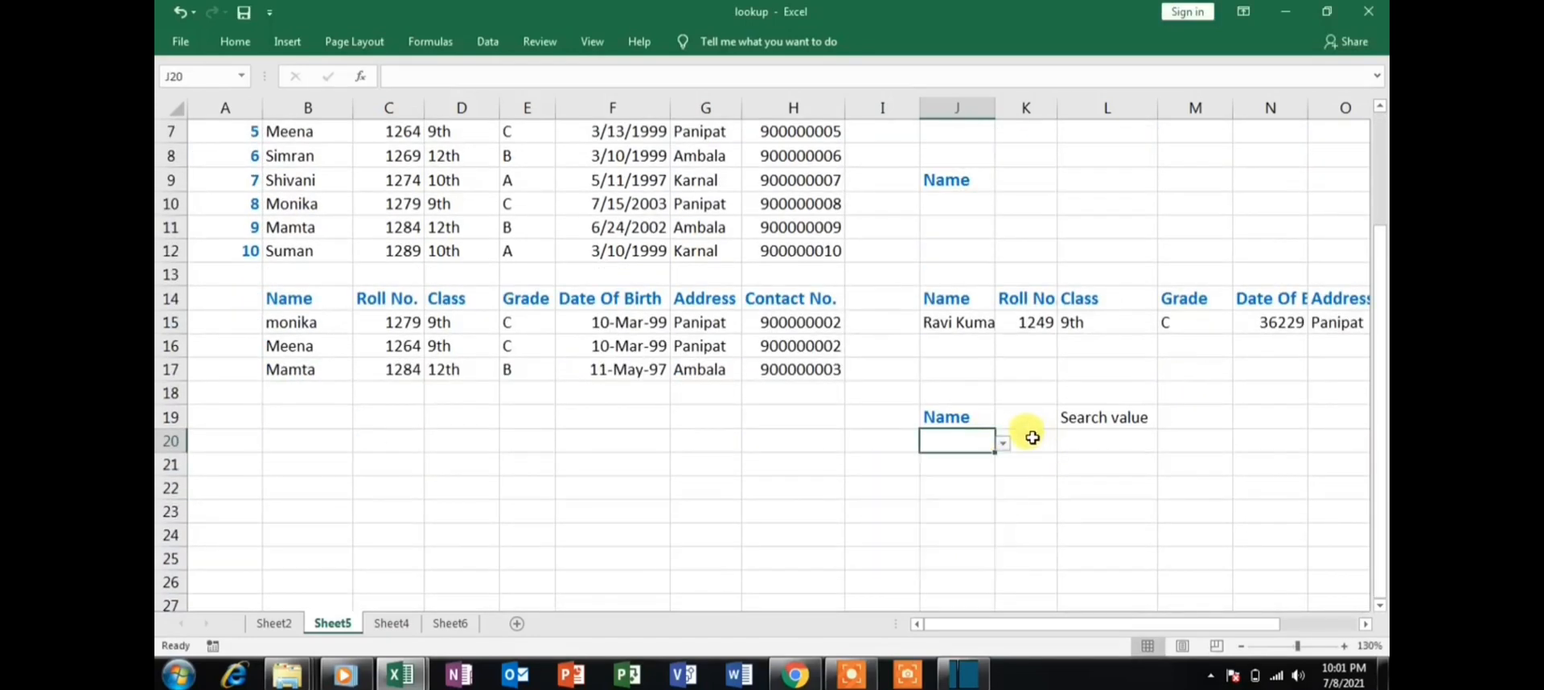
# Add a List data validation to K20 sourced from the column numbers in $B$1:$H$1.
pyautogui.click(1033, 438)
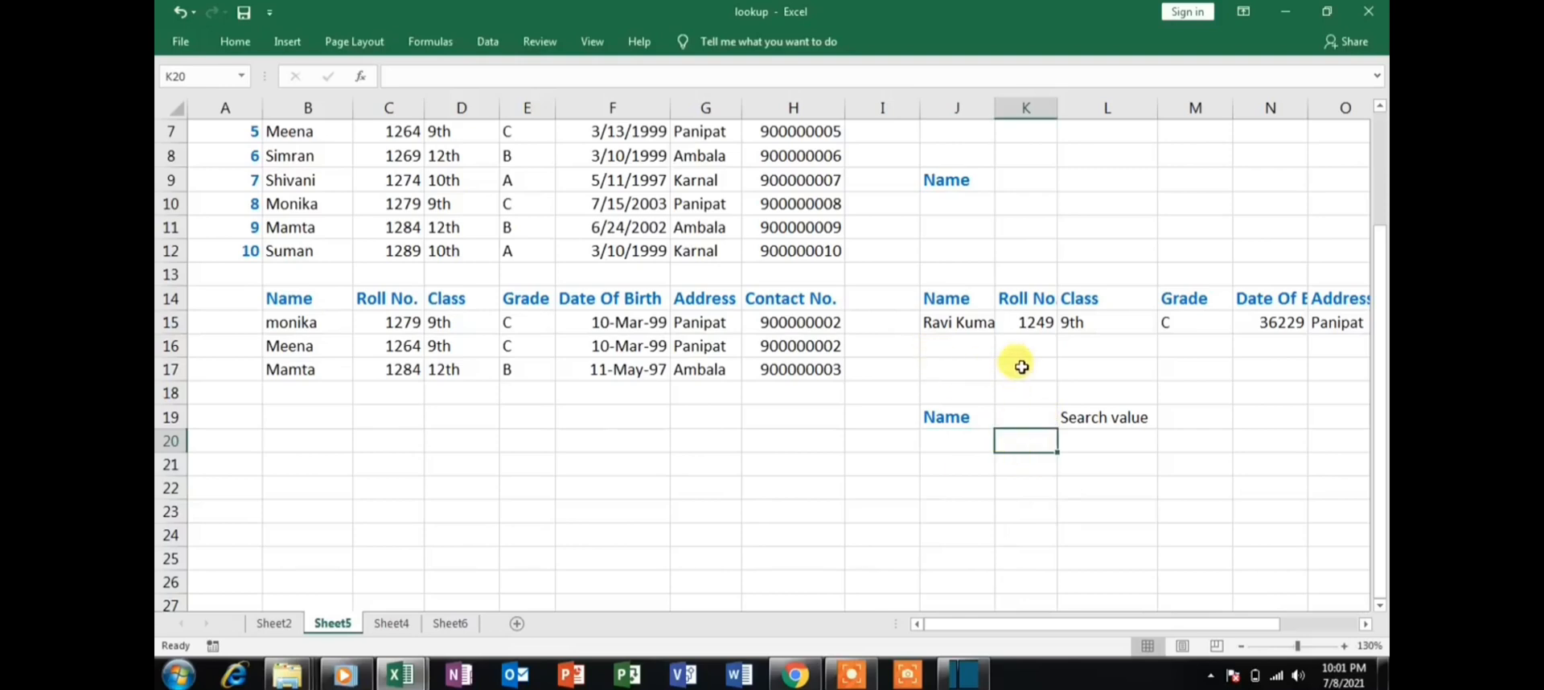
pyautogui.scroll(2, 1022, 367)
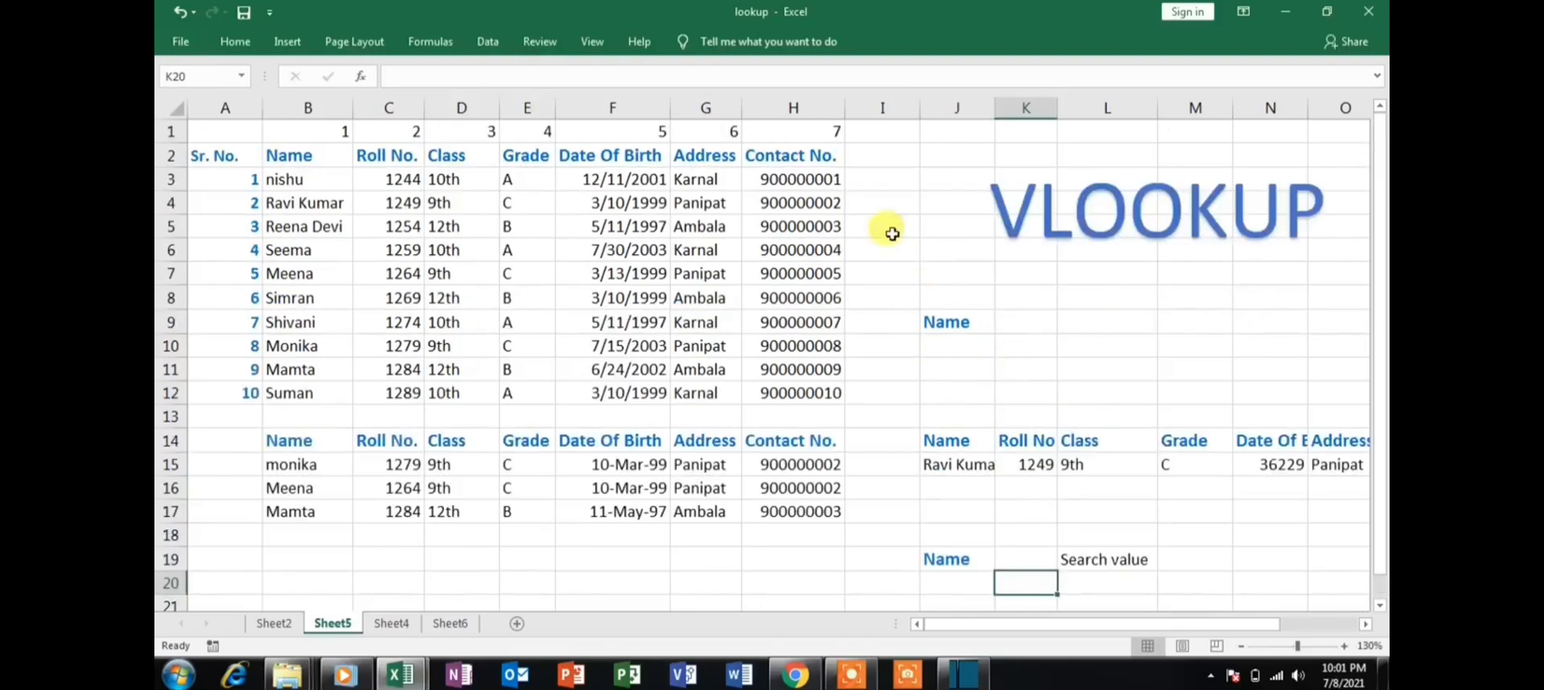
pyautogui.click(488, 42)
pyautogui.click(840, 116)
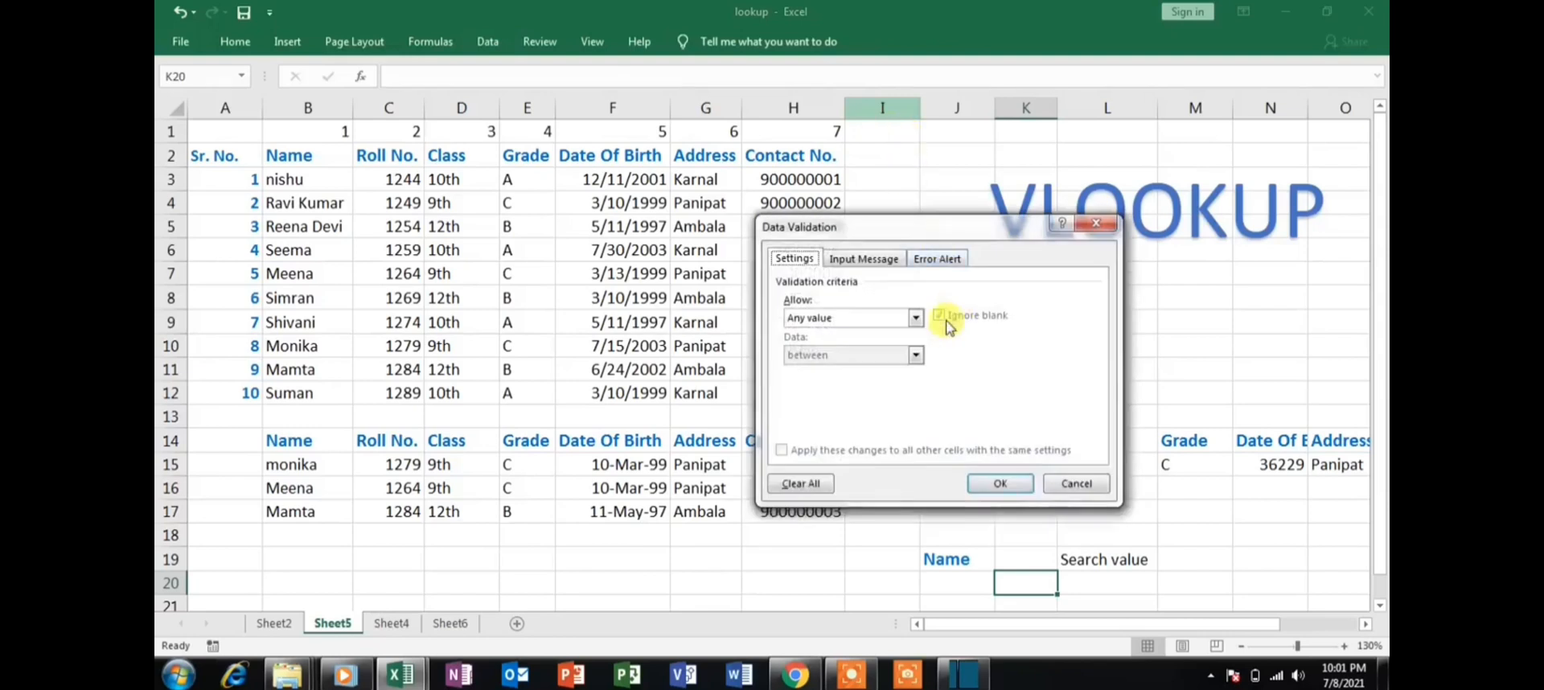
pyautogui.click(909, 320)
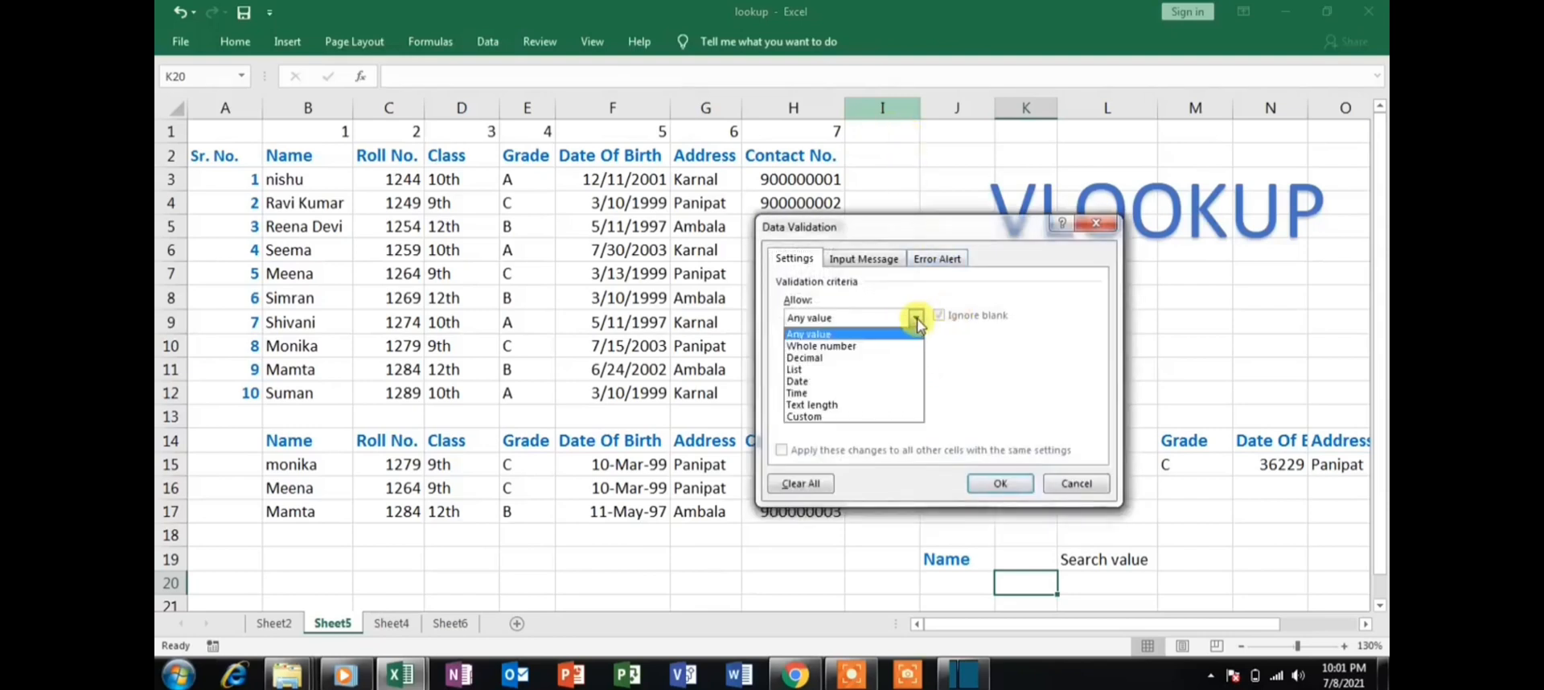
pyautogui.click(822, 369)
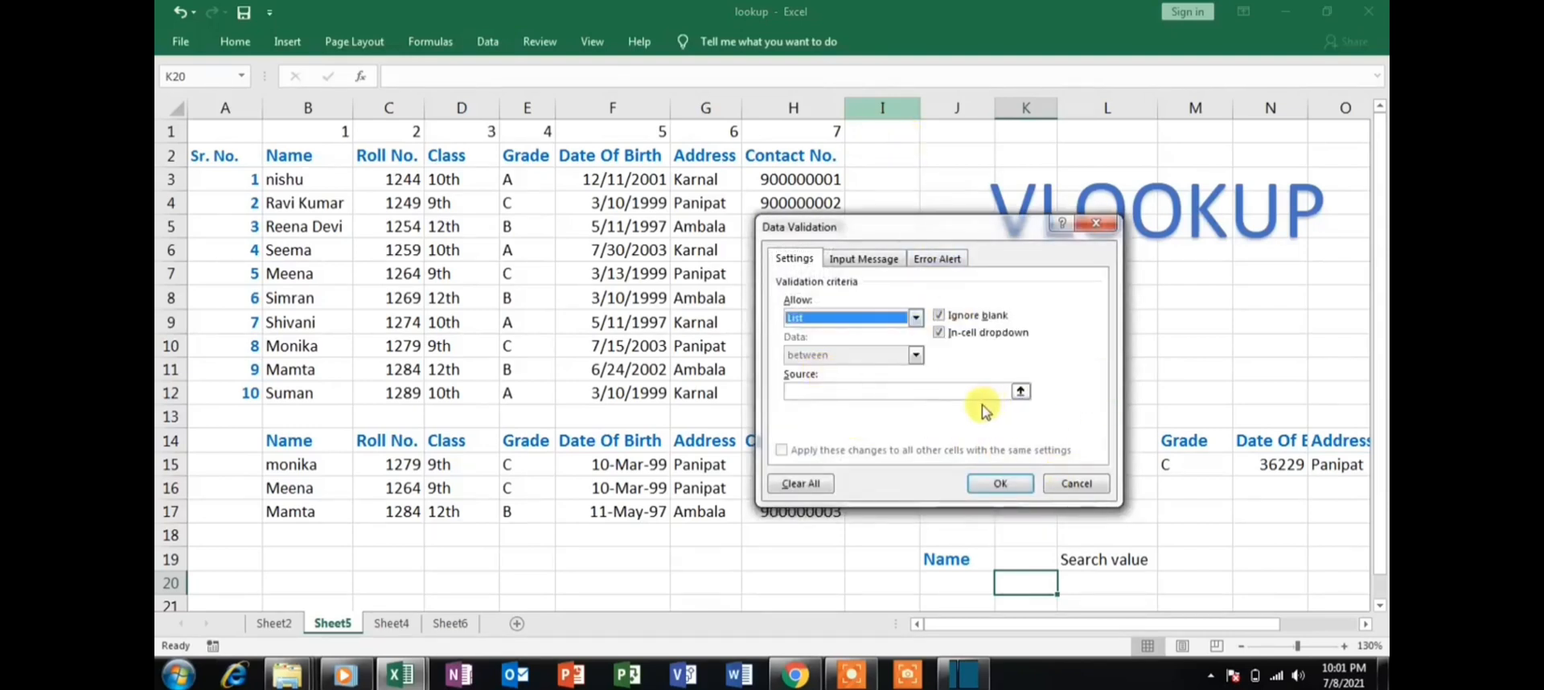
pyautogui.click(1021, 392)
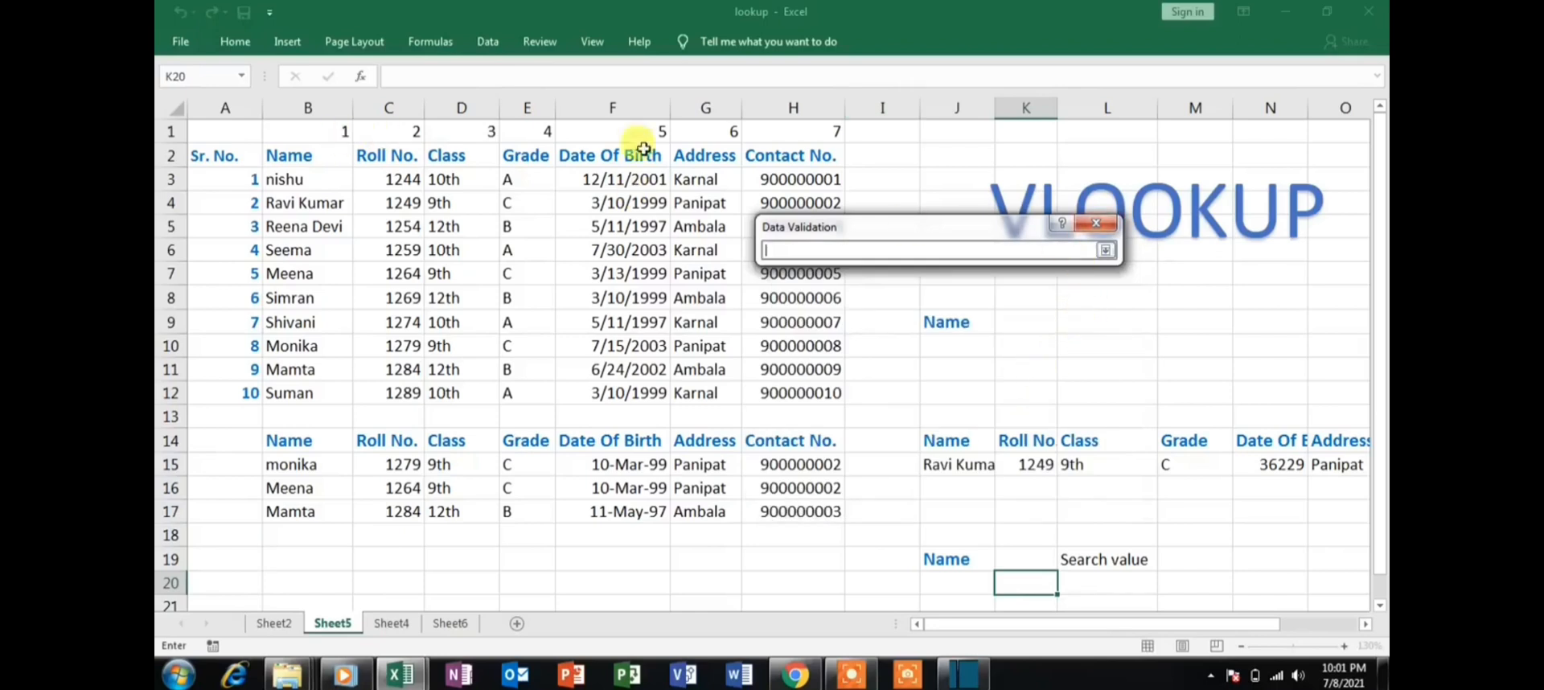
pyautogui.click(341, 131)
pyautogui.moveTo(341, 131); pyautogui.dragTo(821, 134)
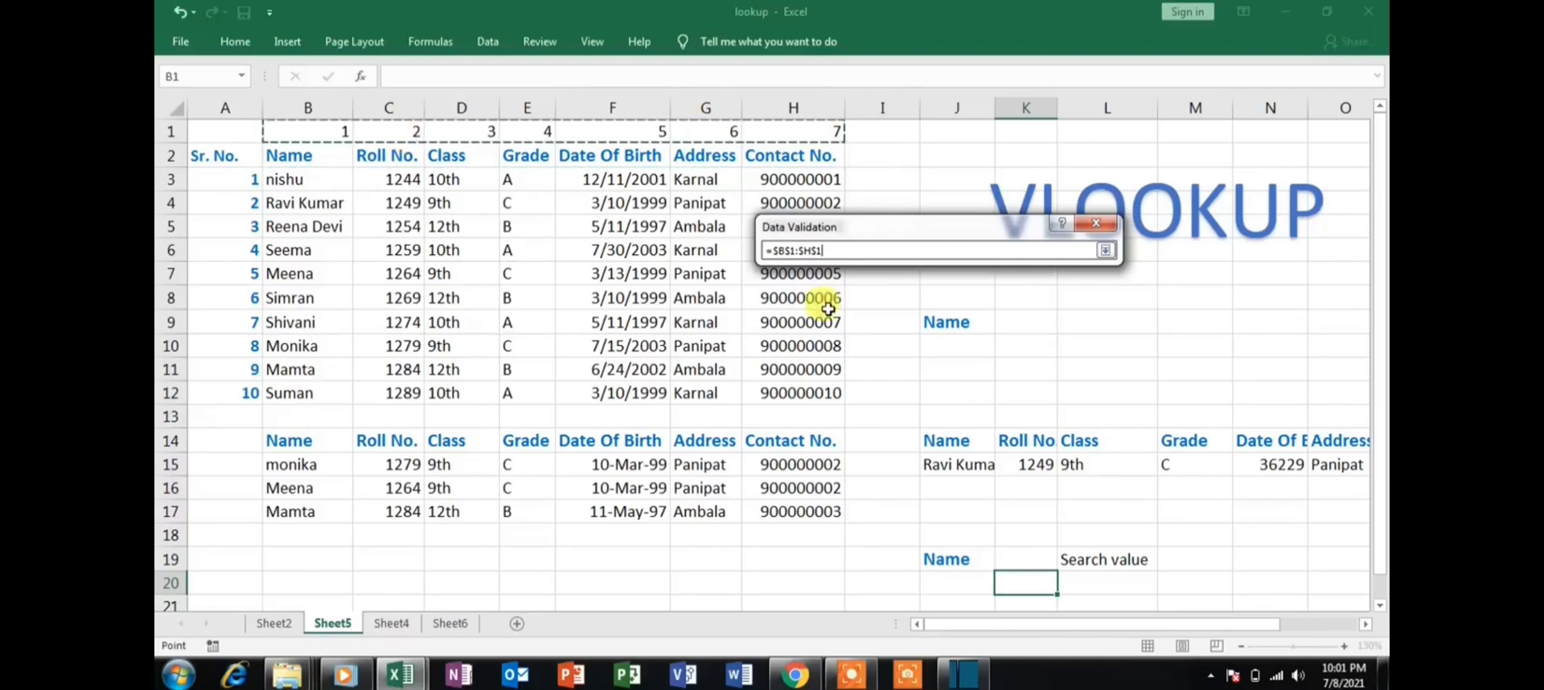
pyautogui.click(1106, 250)
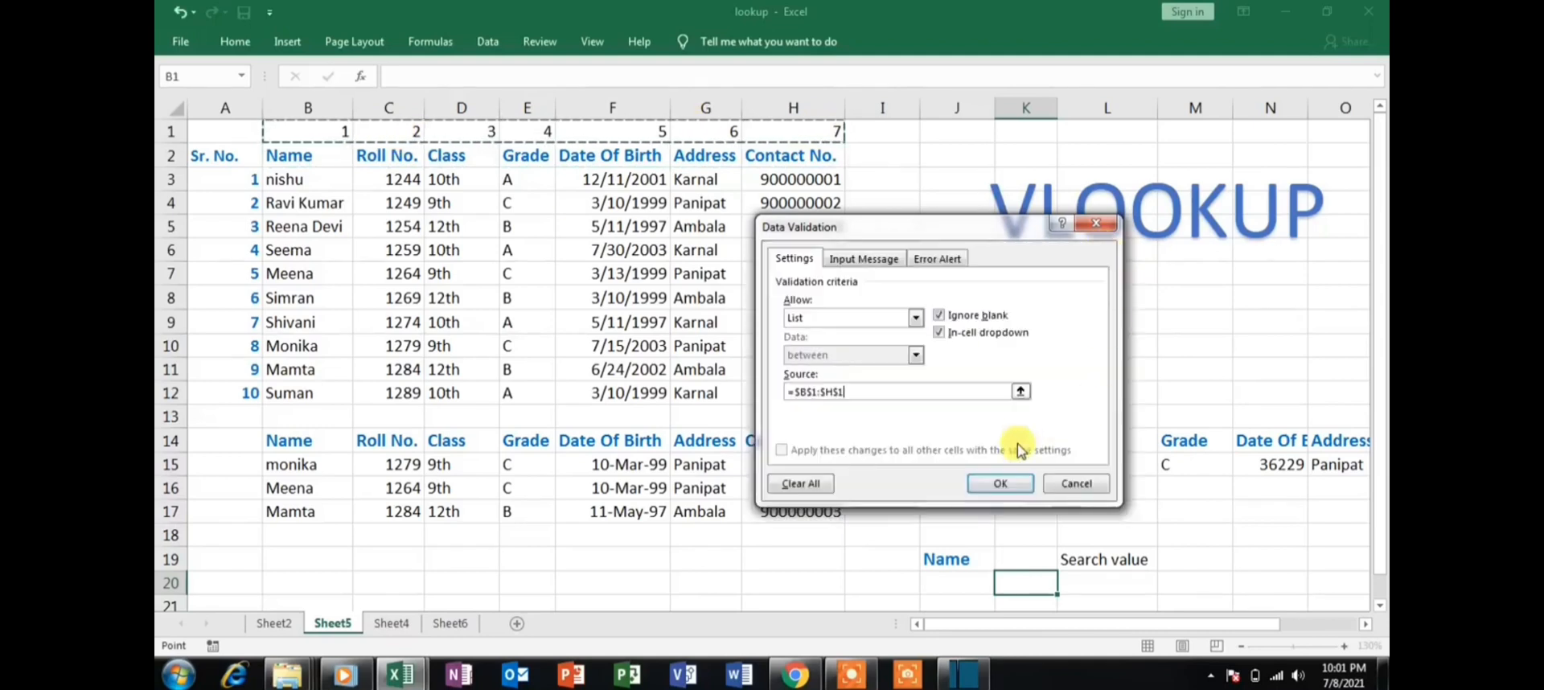
pyautogui.click(1002, 483)
# Check the choices offered by the drop-down lists in K20 and J20.
pyautogui.scroll(-2, 1074, 499)
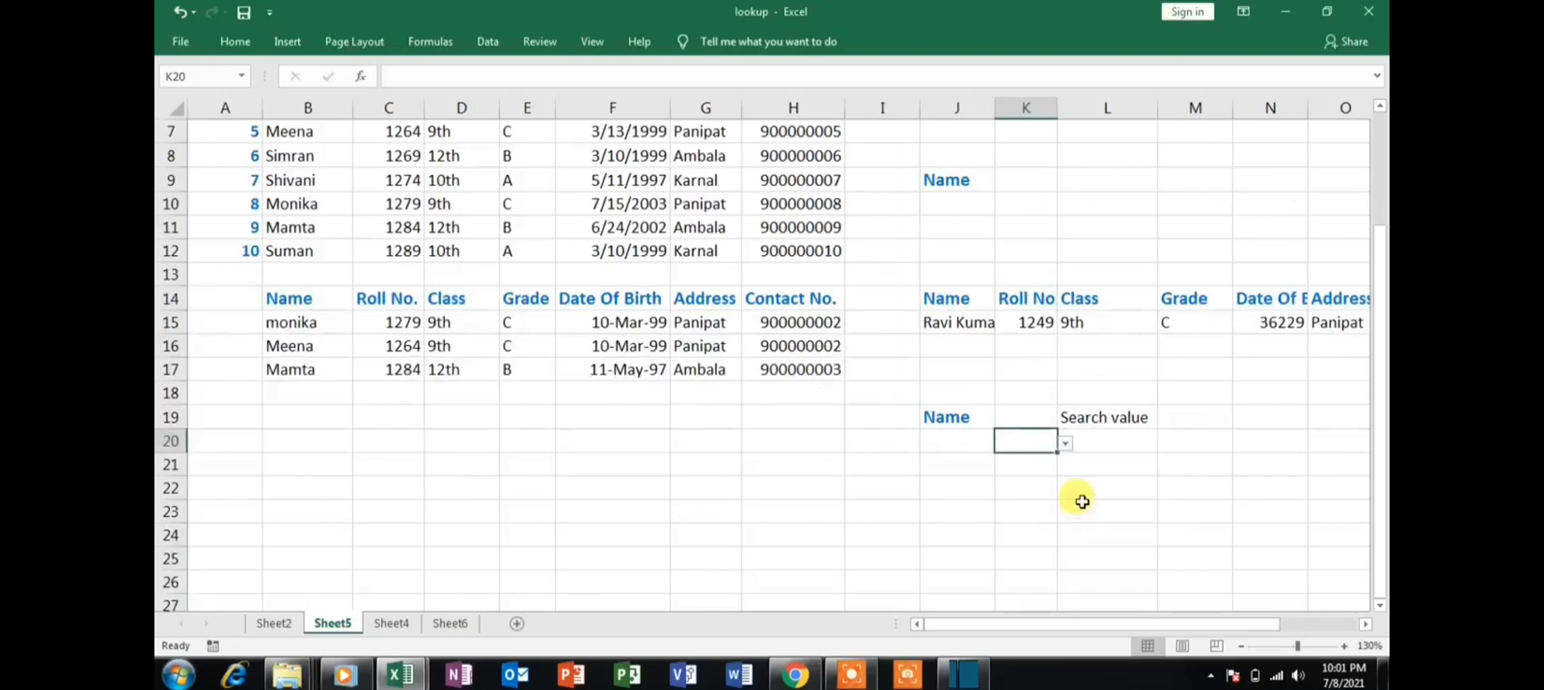
pyautogui.click(1065, 445)
pyautogui.click(972, 439)
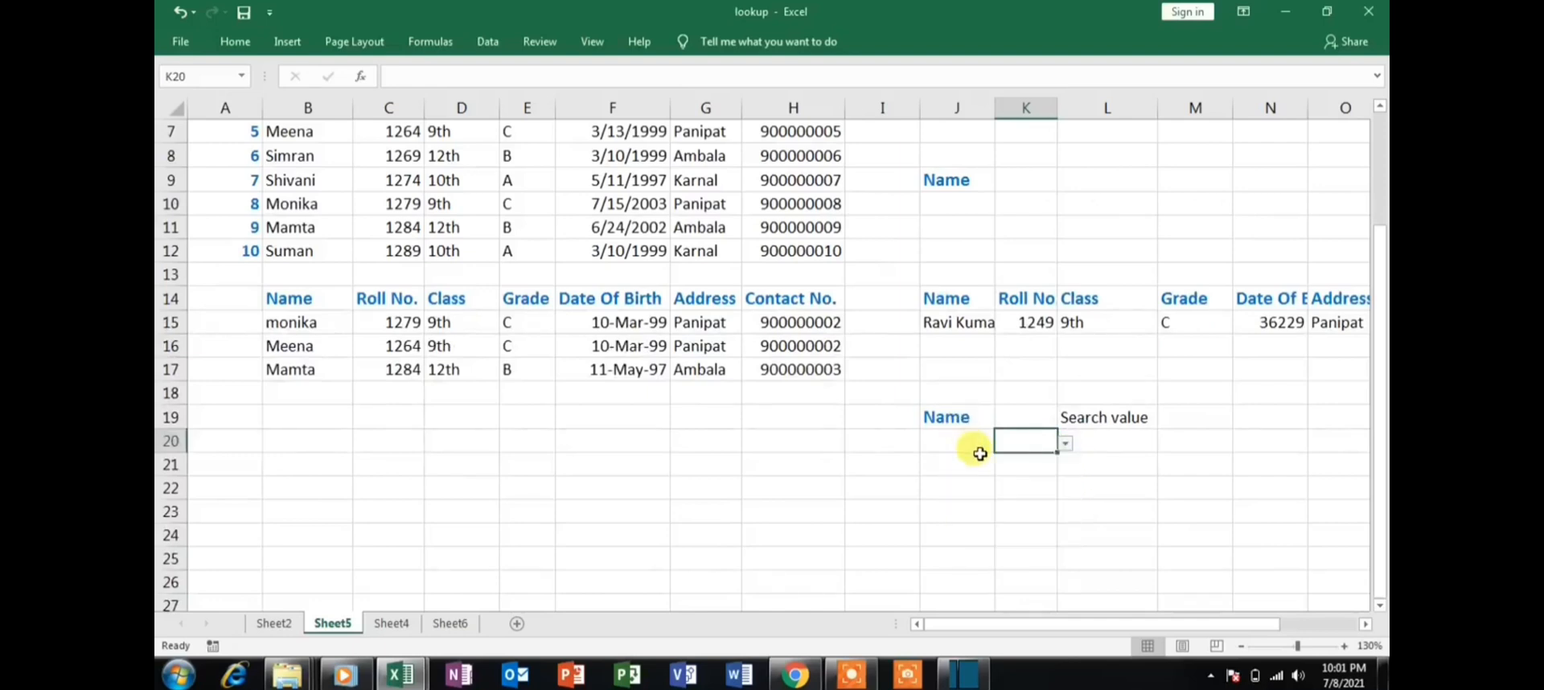
pyautogui.click(979, 456)
pyautogui.click(978, 439)
pyautogui.click(1002, 443)
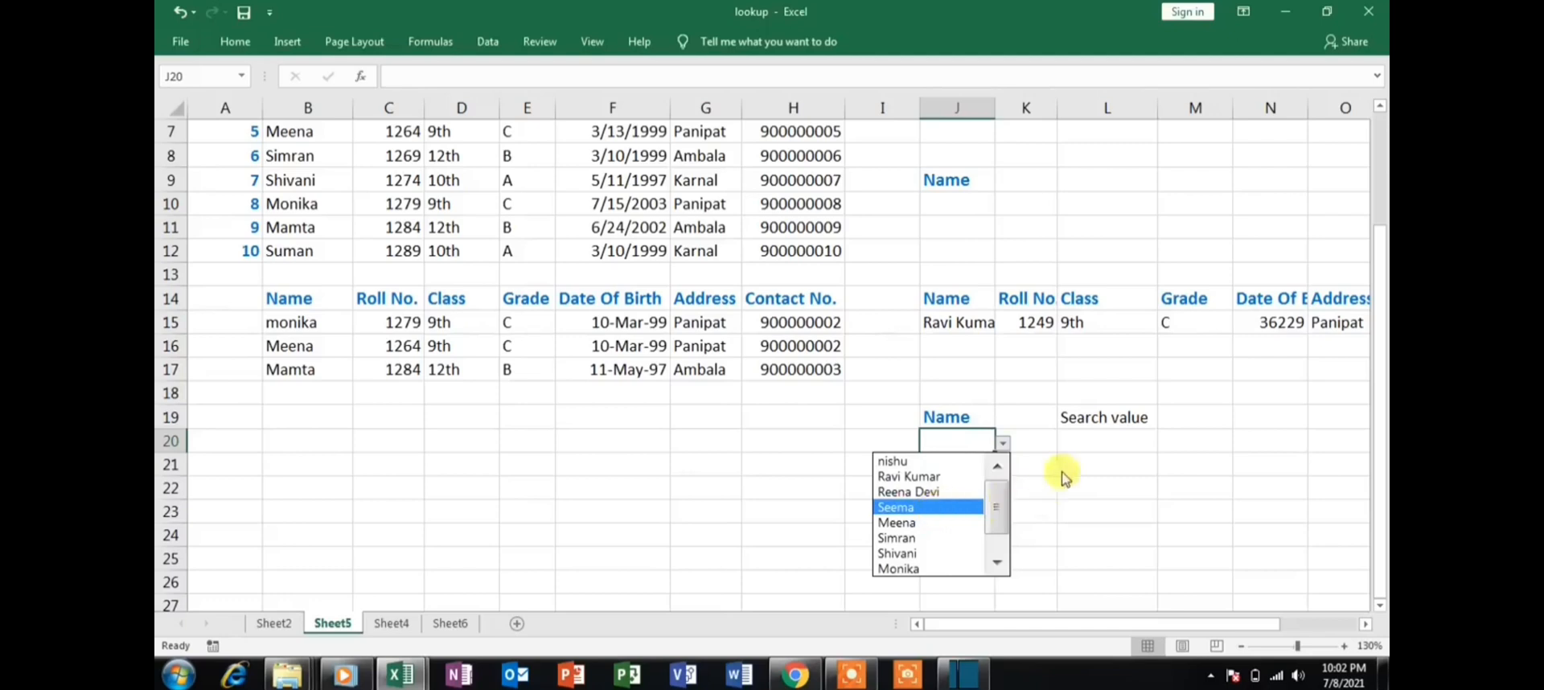
pyautogui.click(1134, 444)
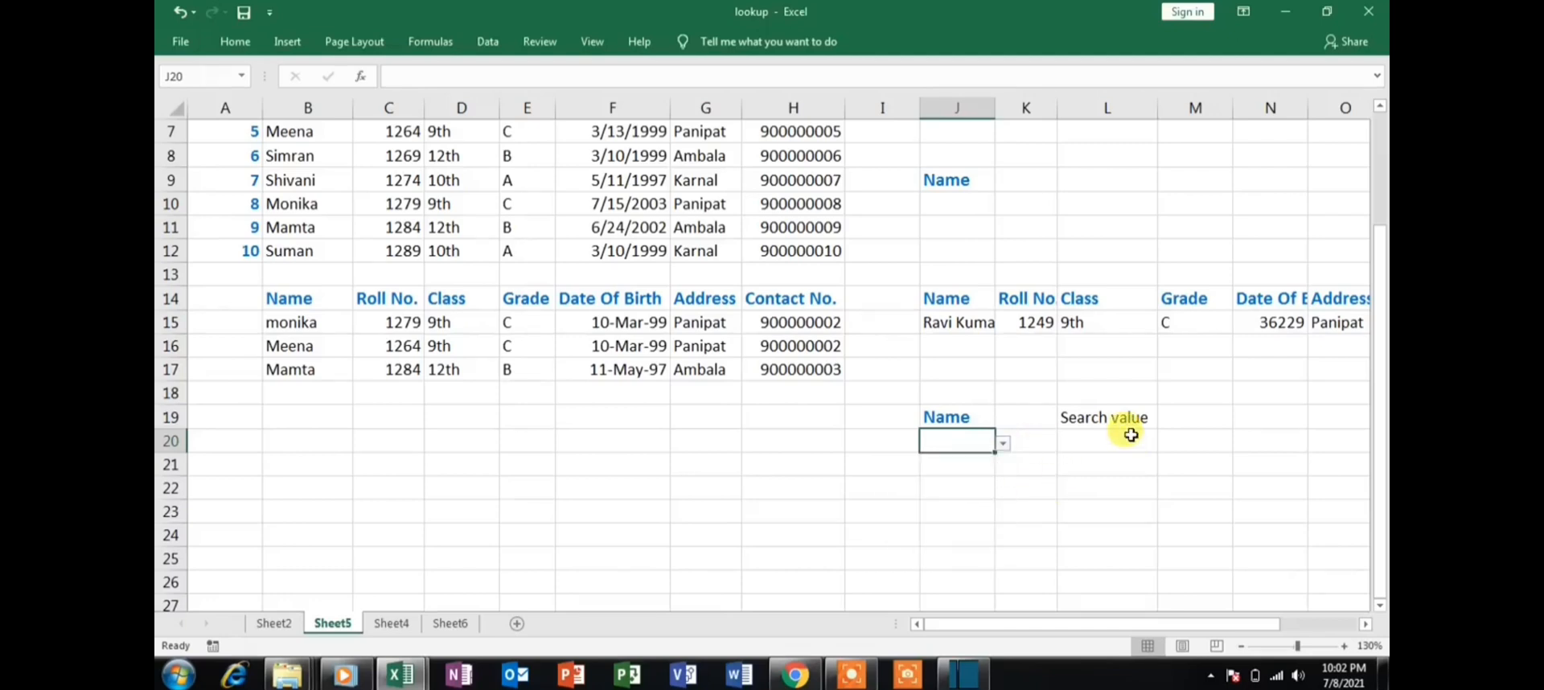
pyautogui.click(1130, 436)
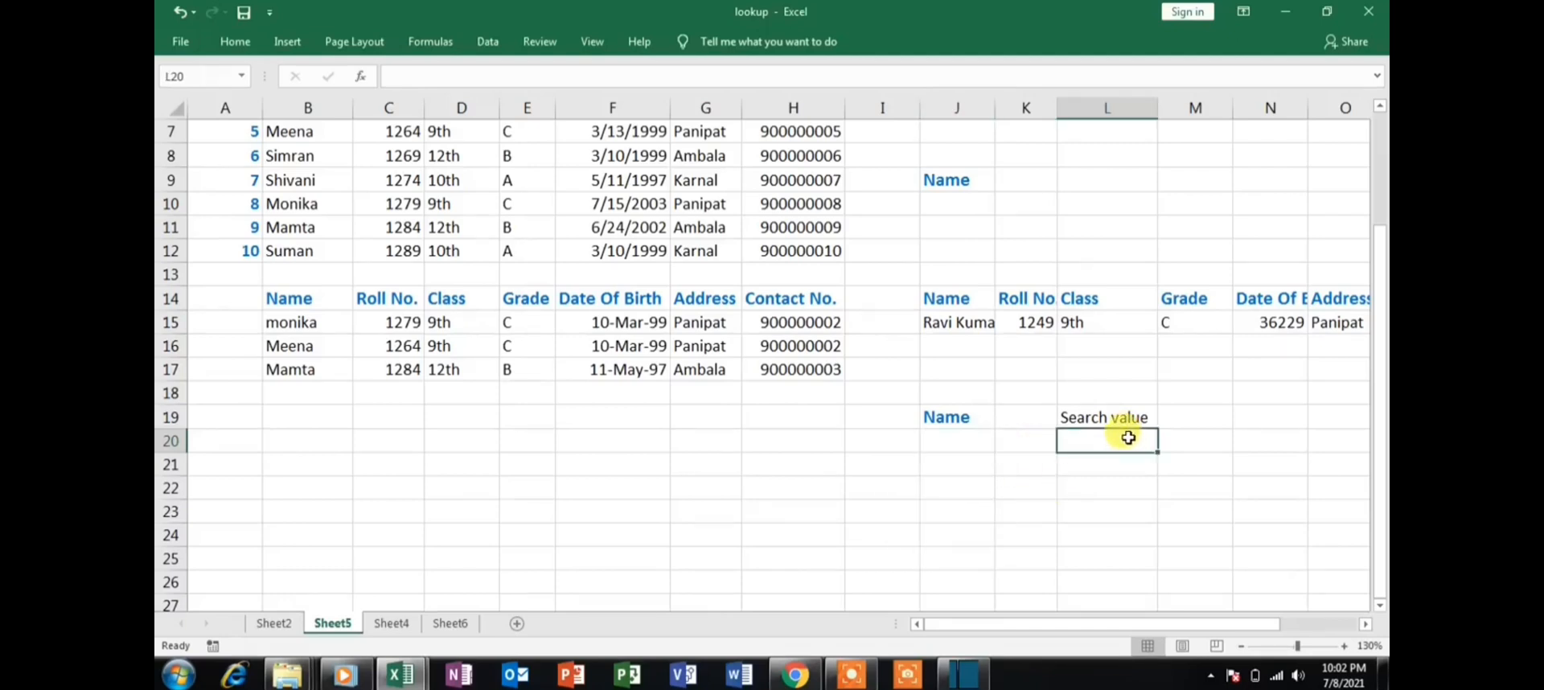
pyautogui.write('=')
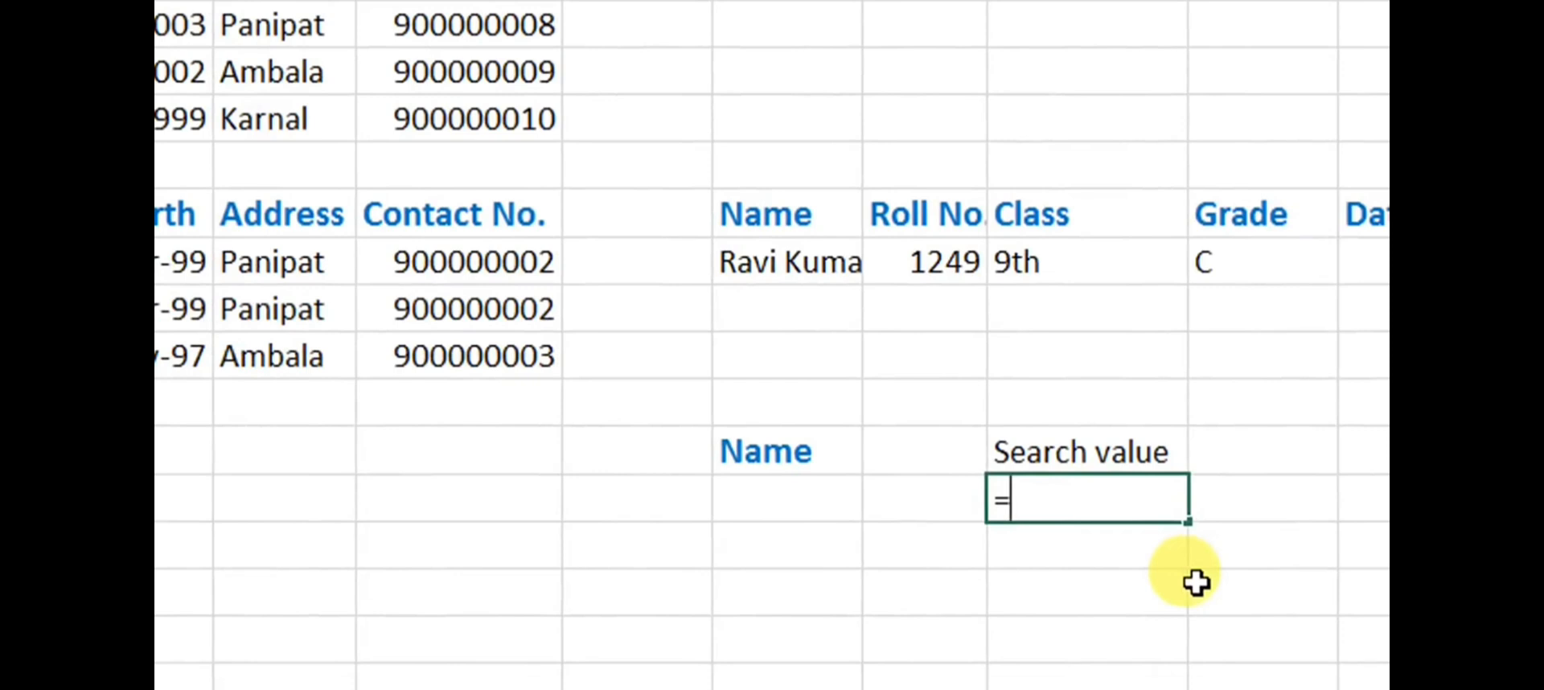
pyautogui.write('vlook')
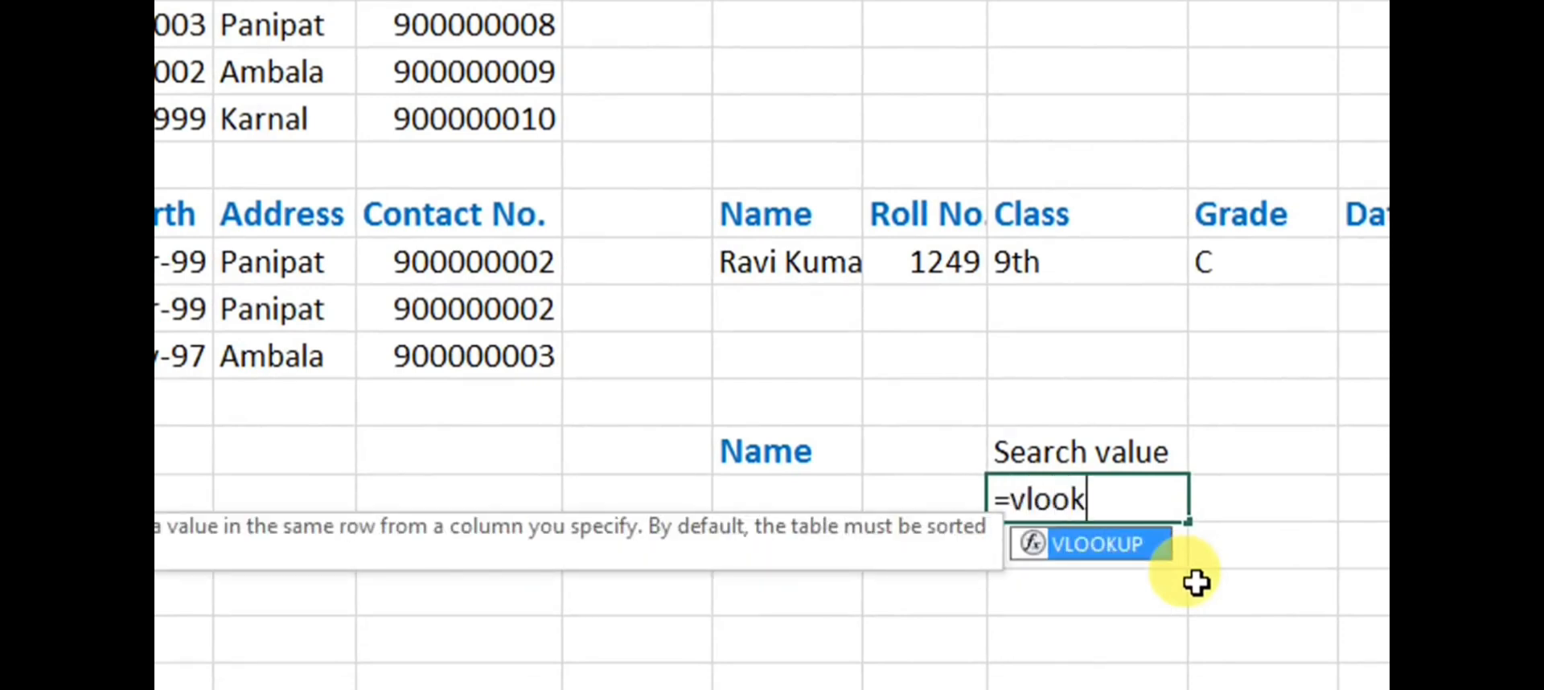
pyautogui.write('up(')
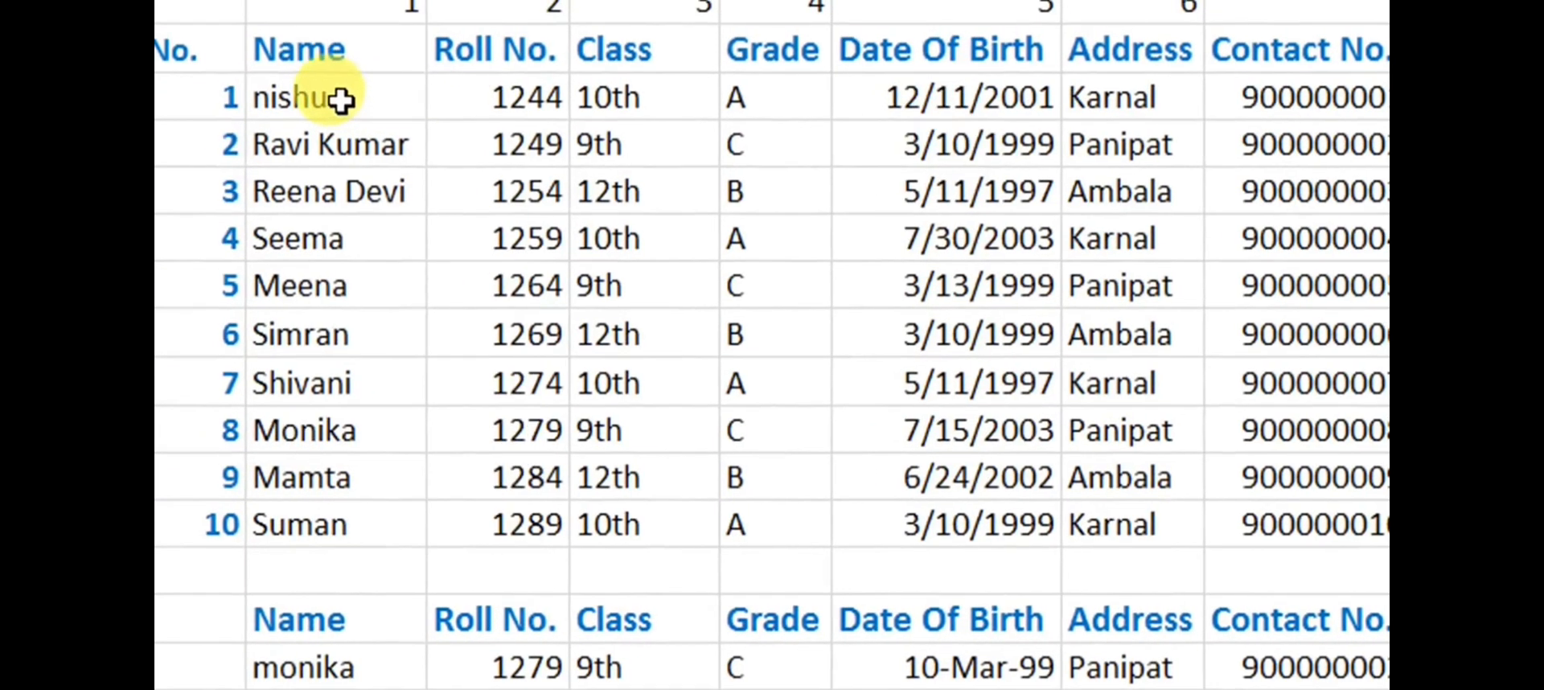
pyautogui.moveTo(334, 100); pyautogui.dragTo(1240, 515)
pyautogui.press('Escape')
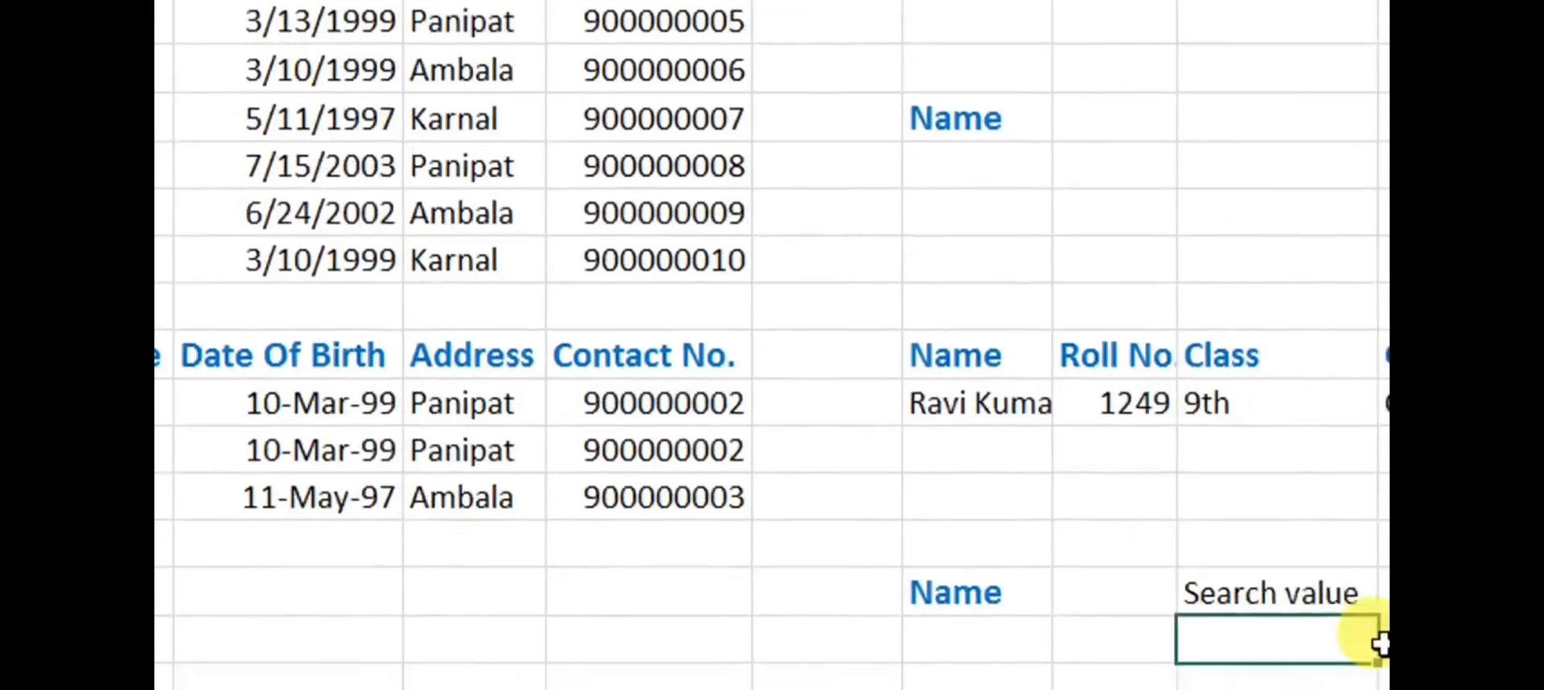
# Start a VLOOKUP formula in L20 under Search value, using J20 as the lookup value.
pyautogui.scroll(-1, 1044, 444)
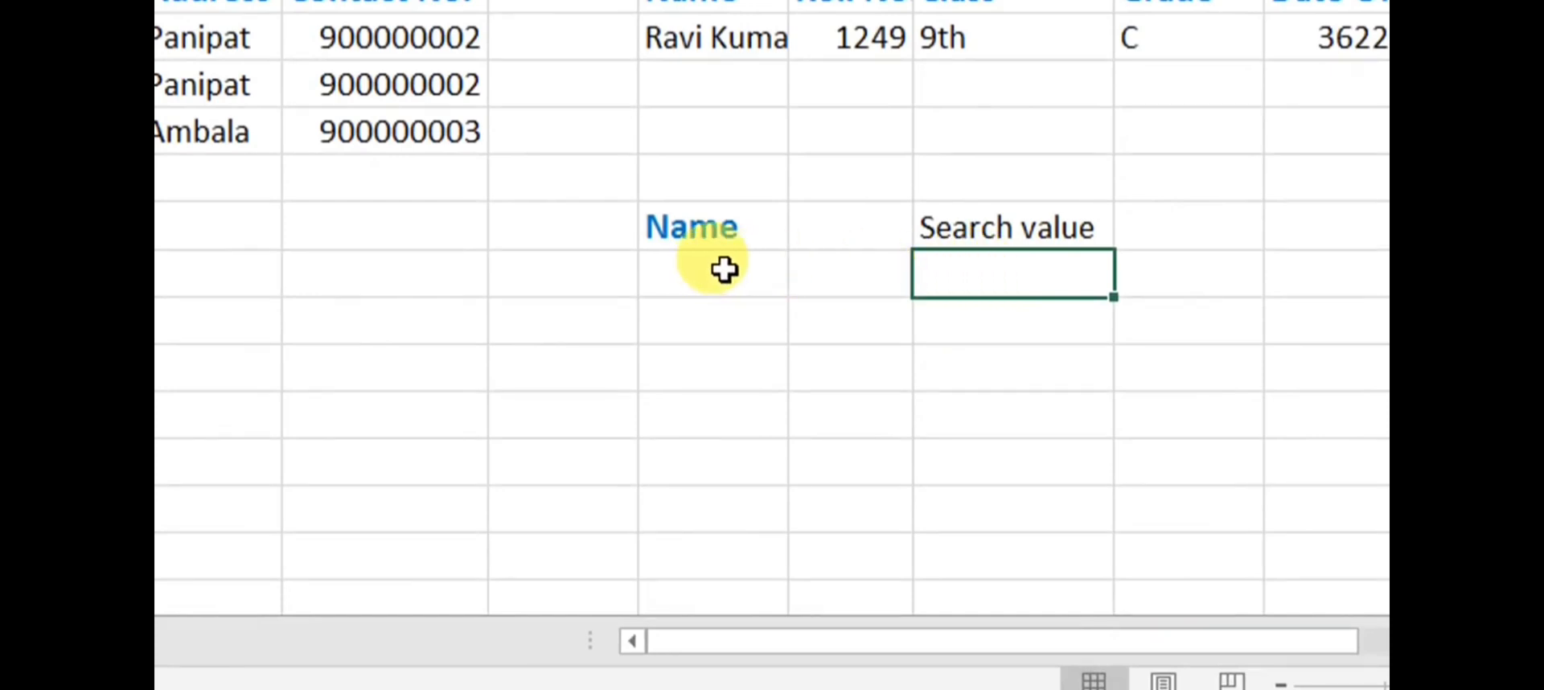
pyautogui.write('=vlookup')
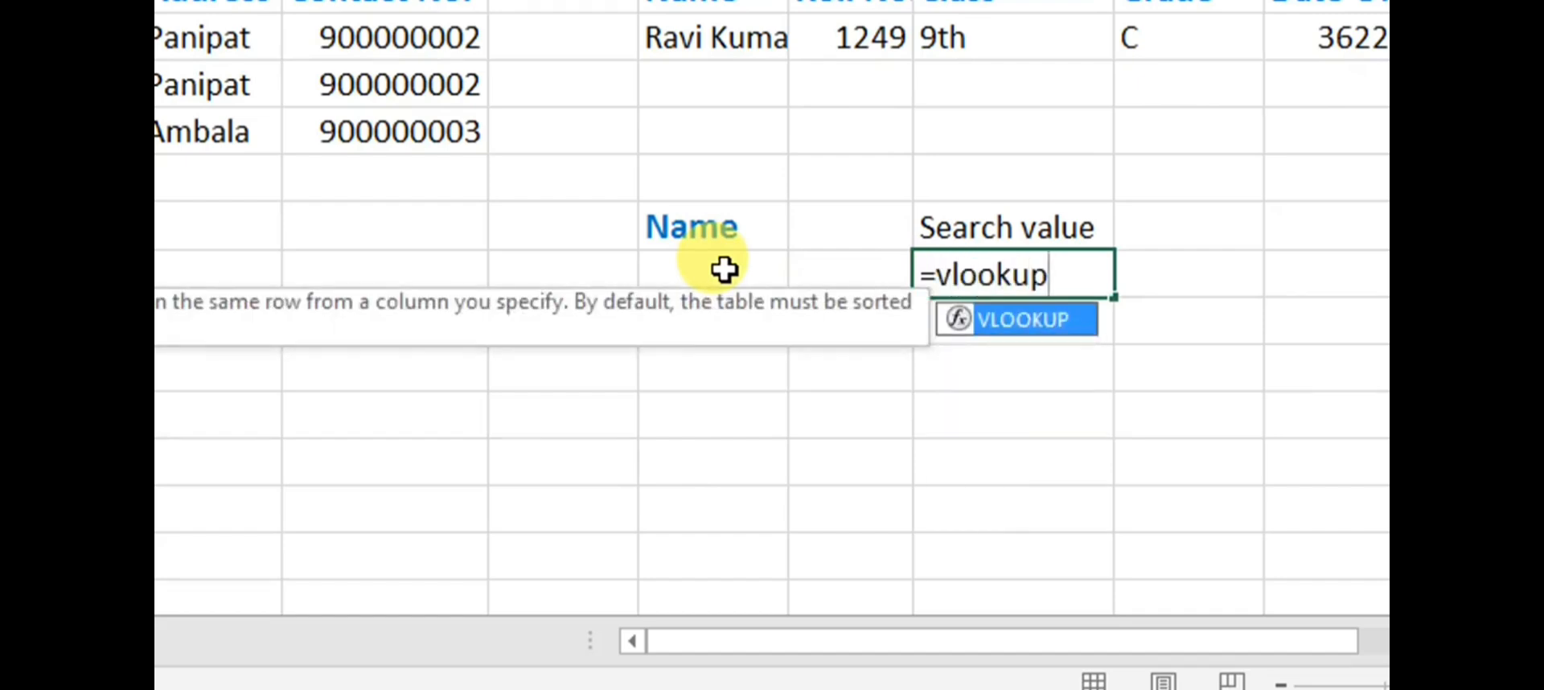
pyautogui.write('(')
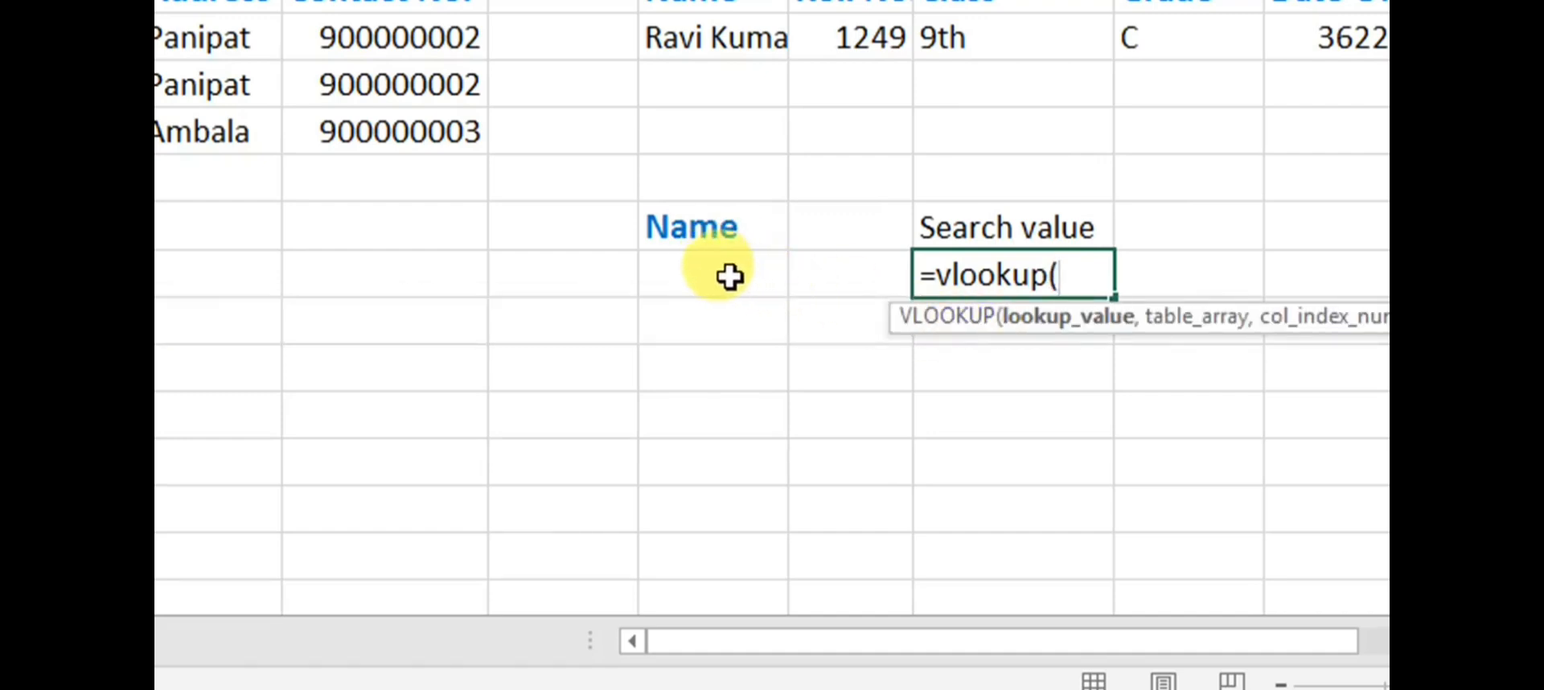
pyautogui.click(729, 277)
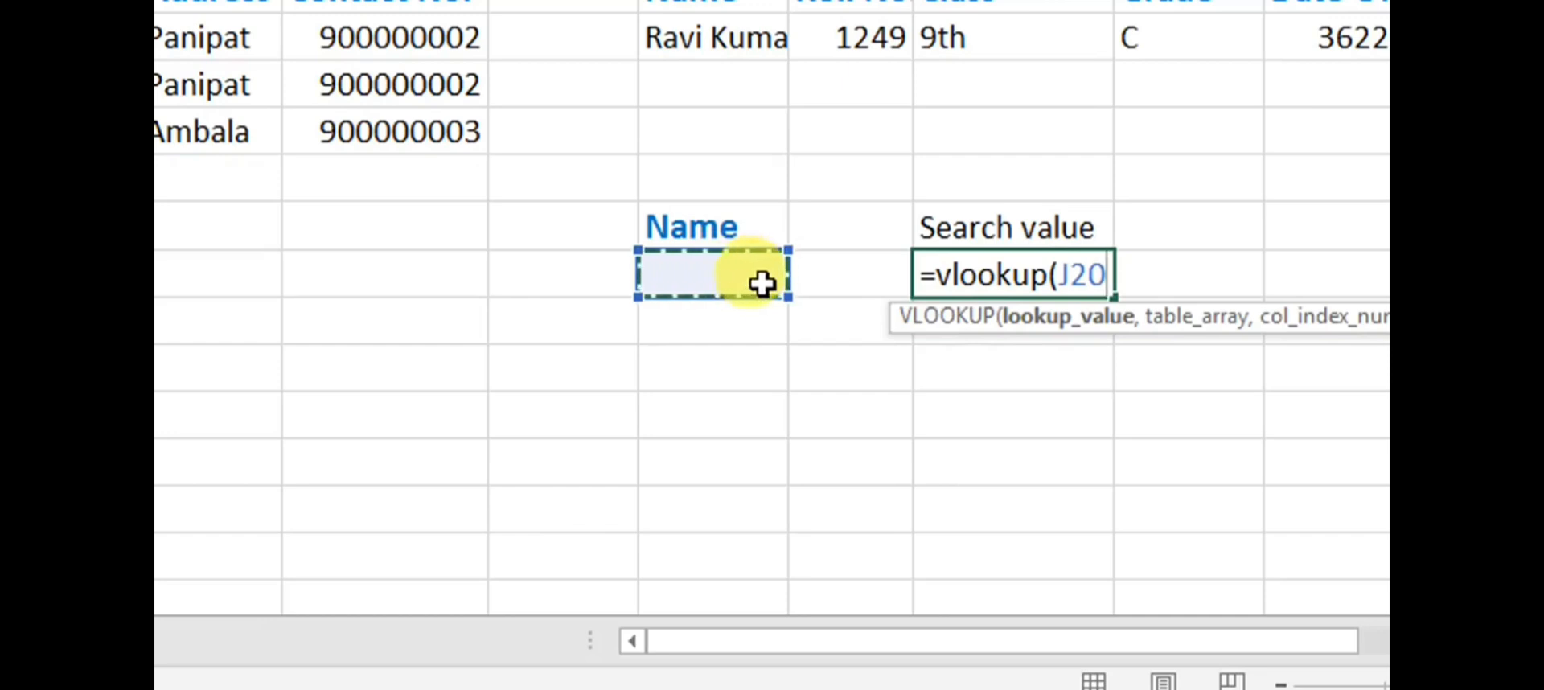
pyautogui.write(',')
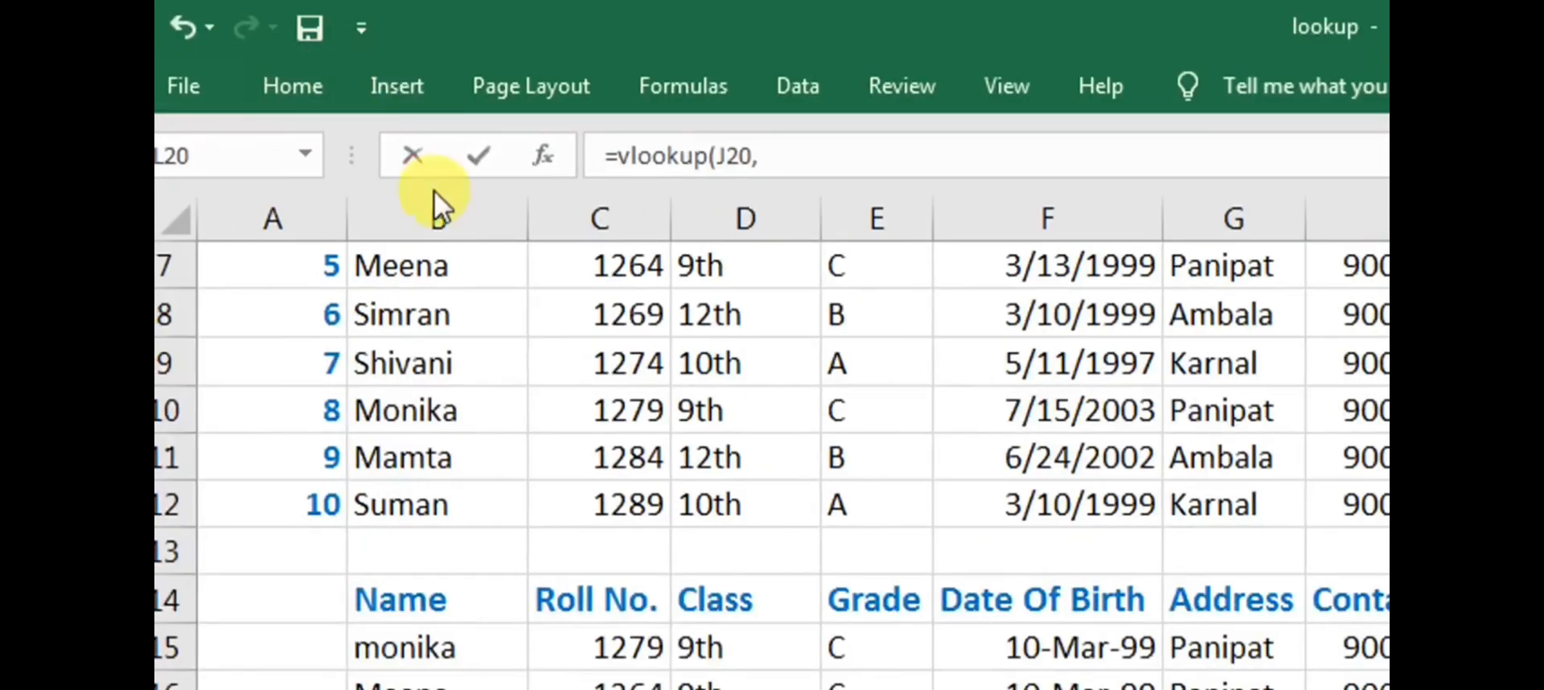
# Complete the L20 VLOOKUP formula with table array B3:H12, column index K20 and FALSE for an exact match.
pyautogui.scroll(2, 503, 348)
pyautogui.moveTo(445, 360); pyautogui.dragTo(736, 689)
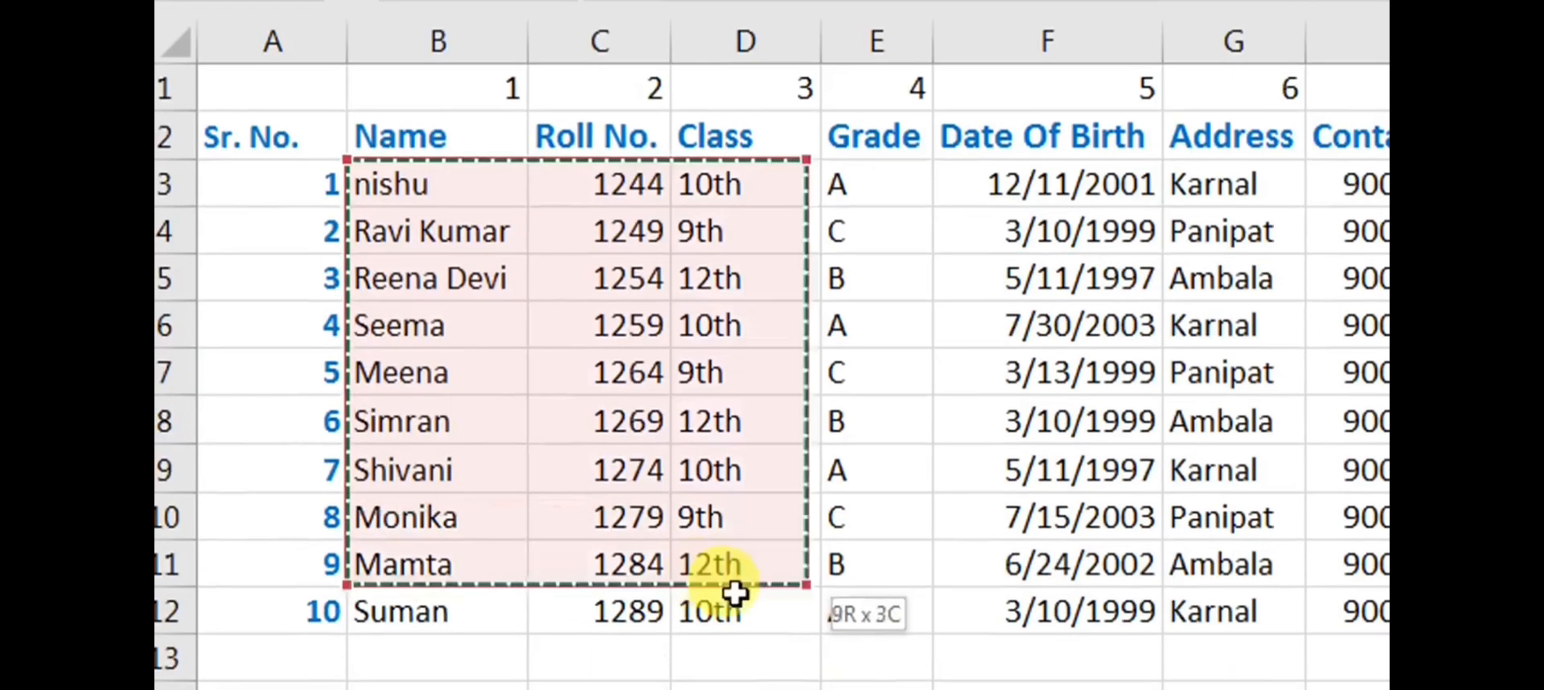
pyautogui.moveTo(736, 593); pyautogui.dragTo(1204, 581)
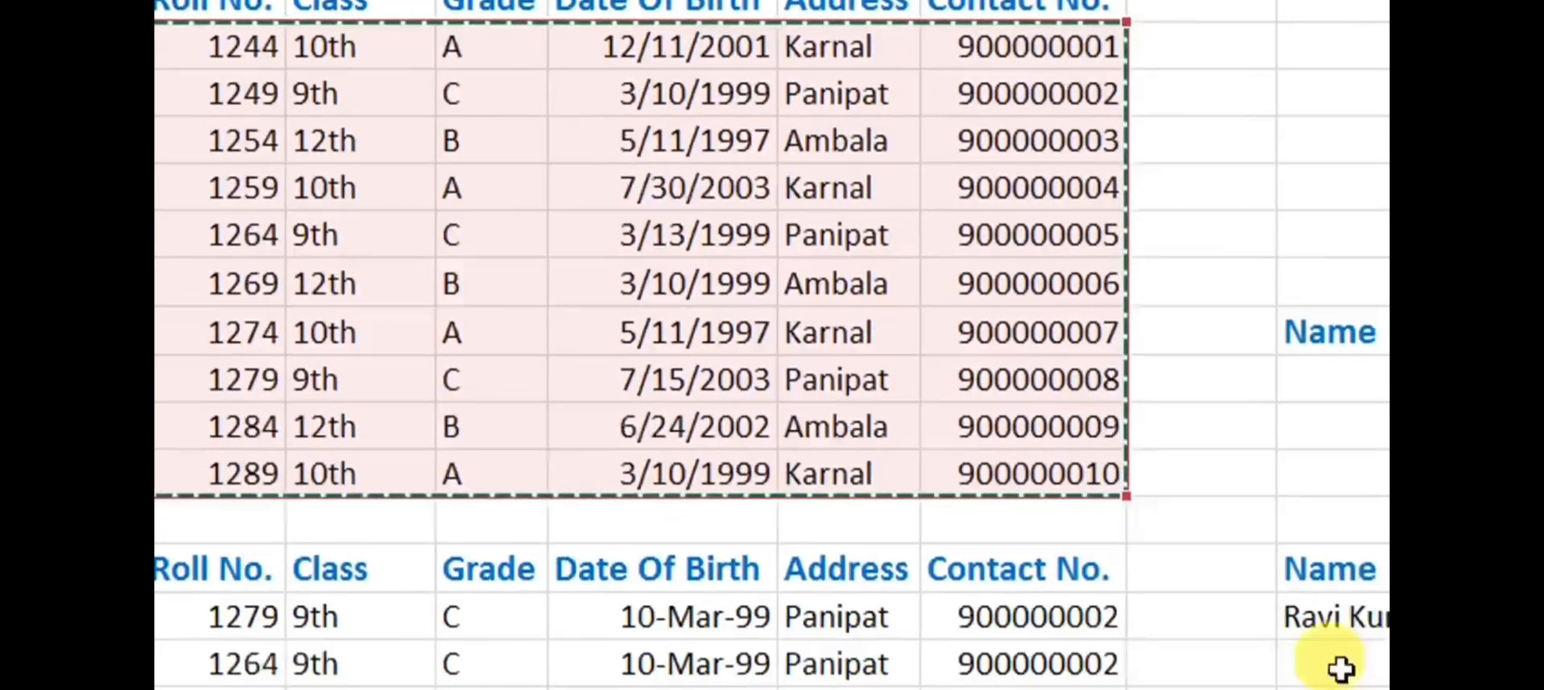
pyautogui.scroll(-3, 1203, 538)
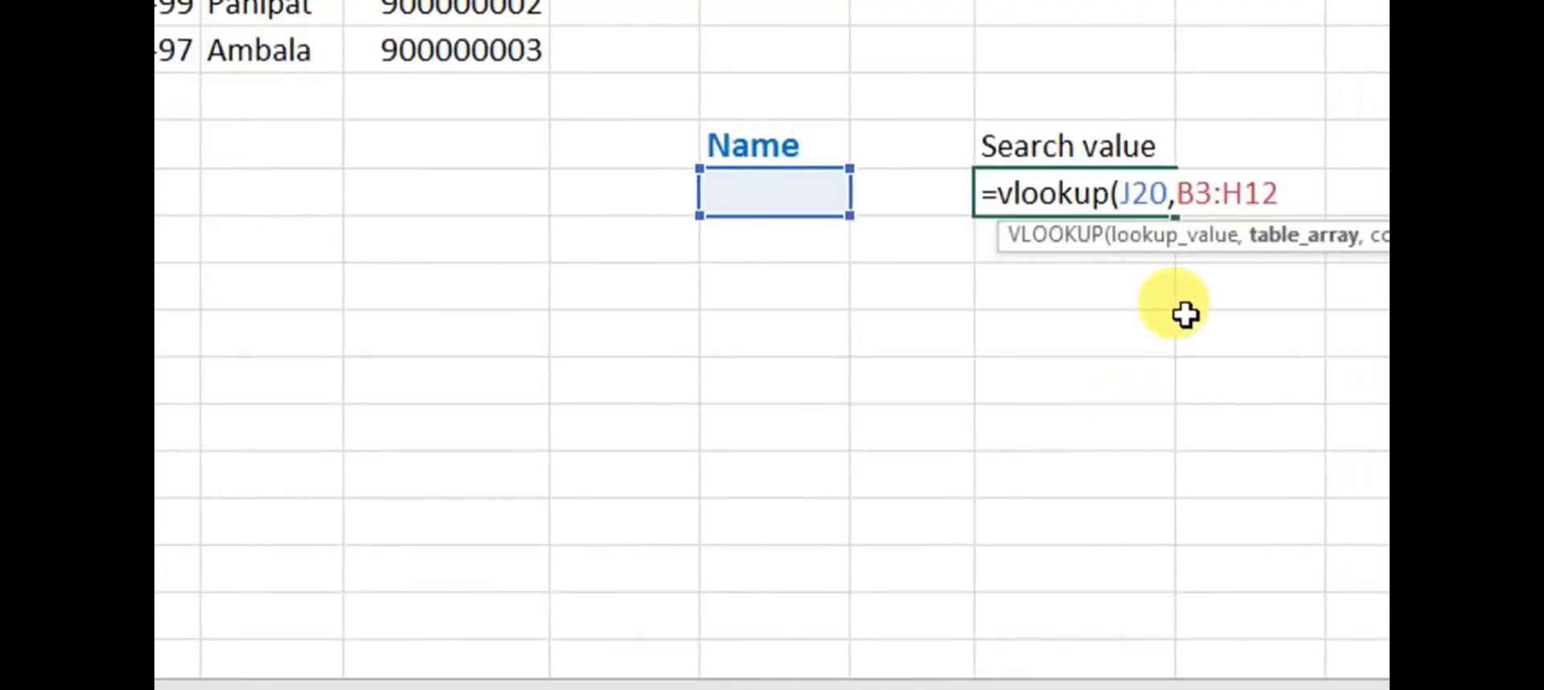
pyautogui.write(',')
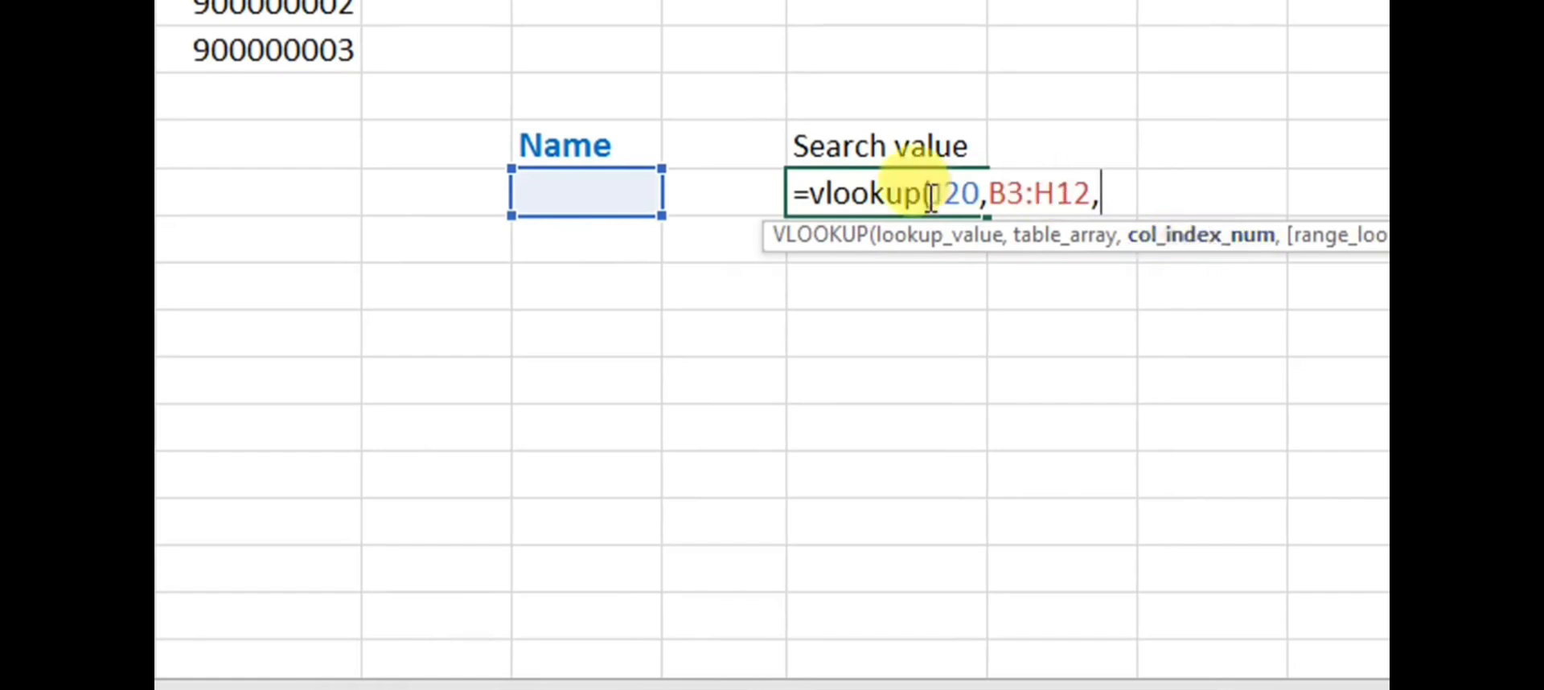
pyautogui.click(732, 190)
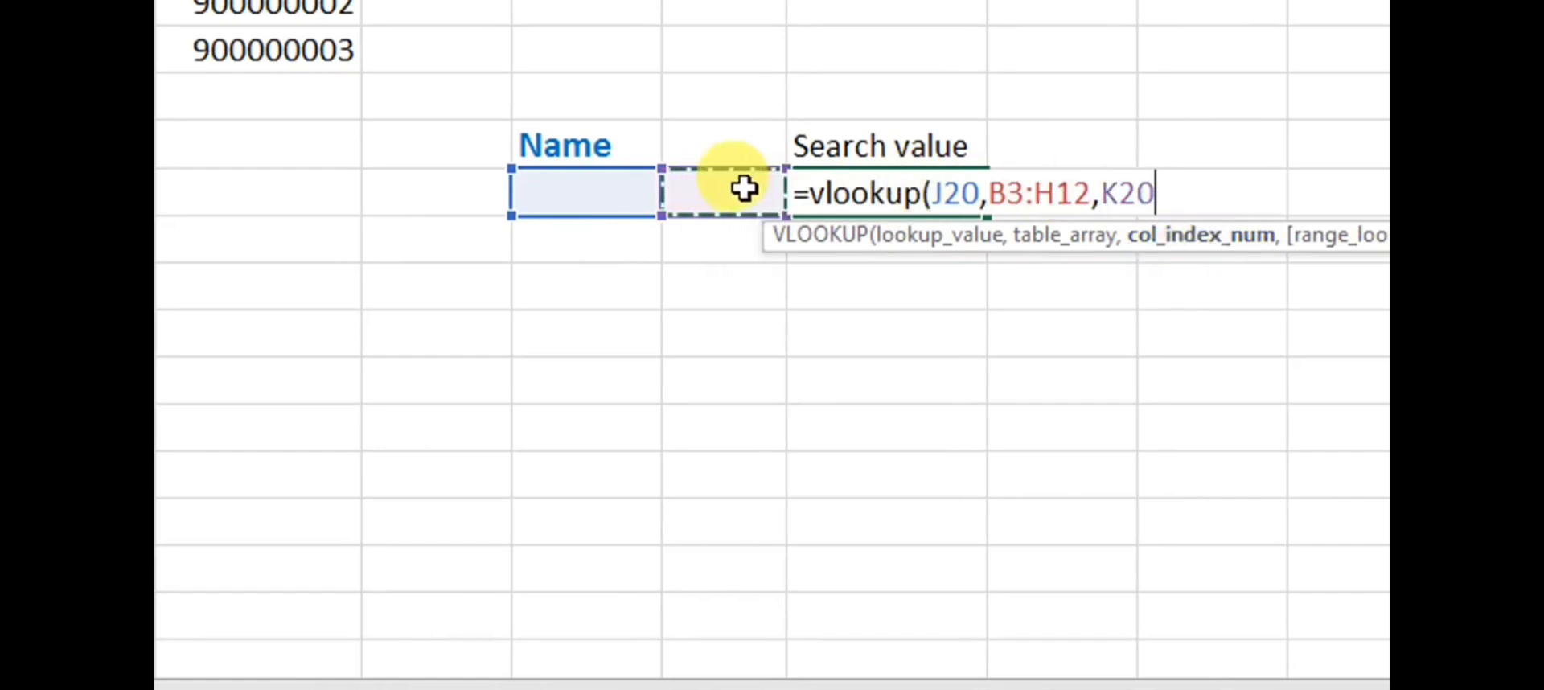
pyautogui.write(',')
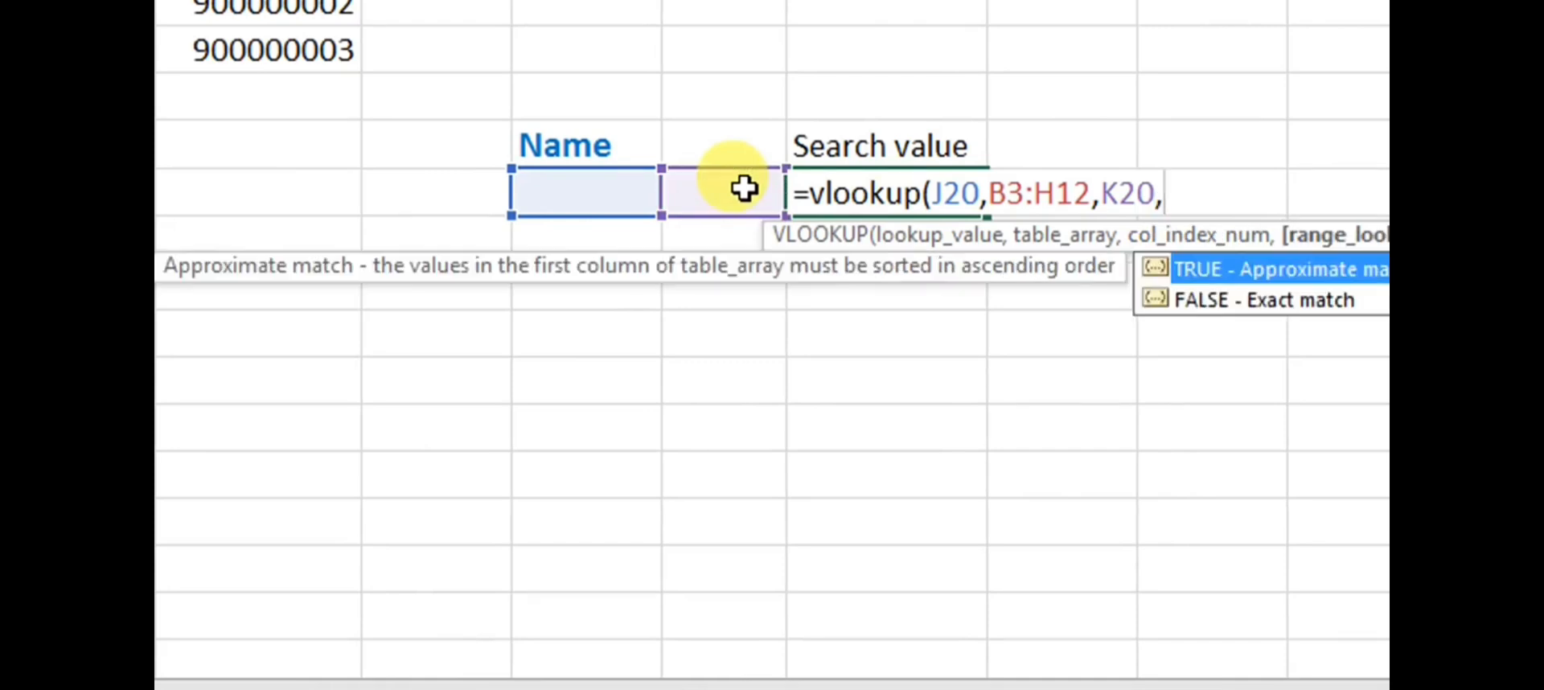
pyautogui.press('Down')
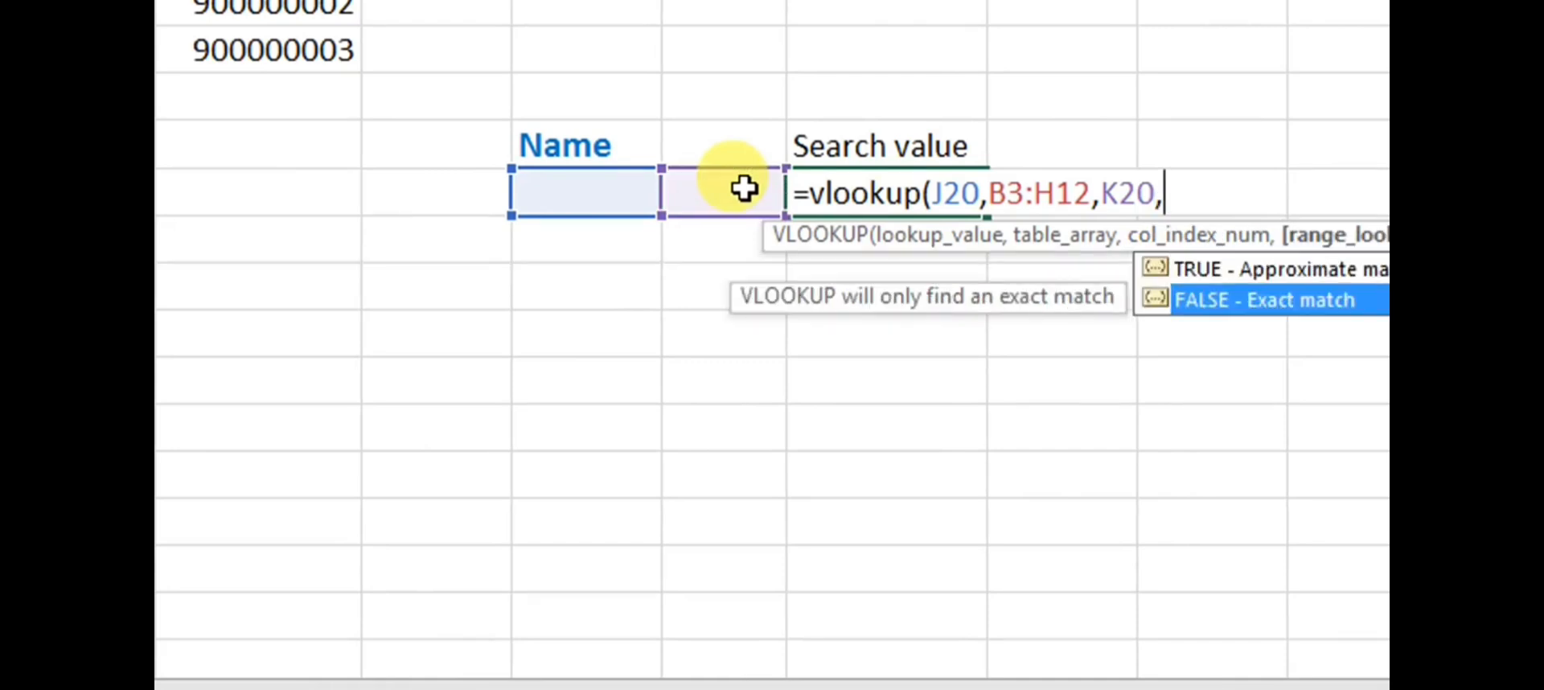
pyautogui.press('Return')
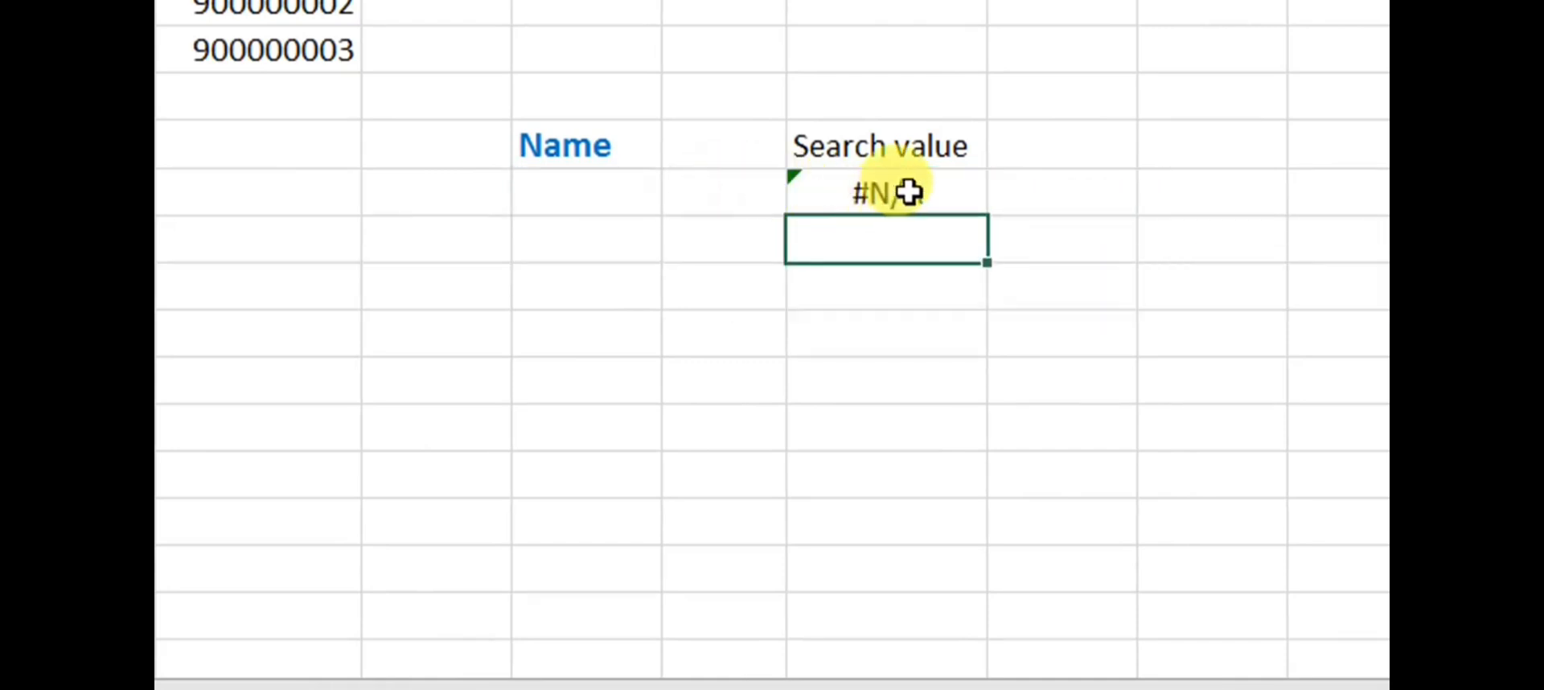
# Test the lookup by choosing the name from row 6 in J20 and column number 2 in K20.
pyautogui.click(638, 191)
pyautogui.click(670, 201)
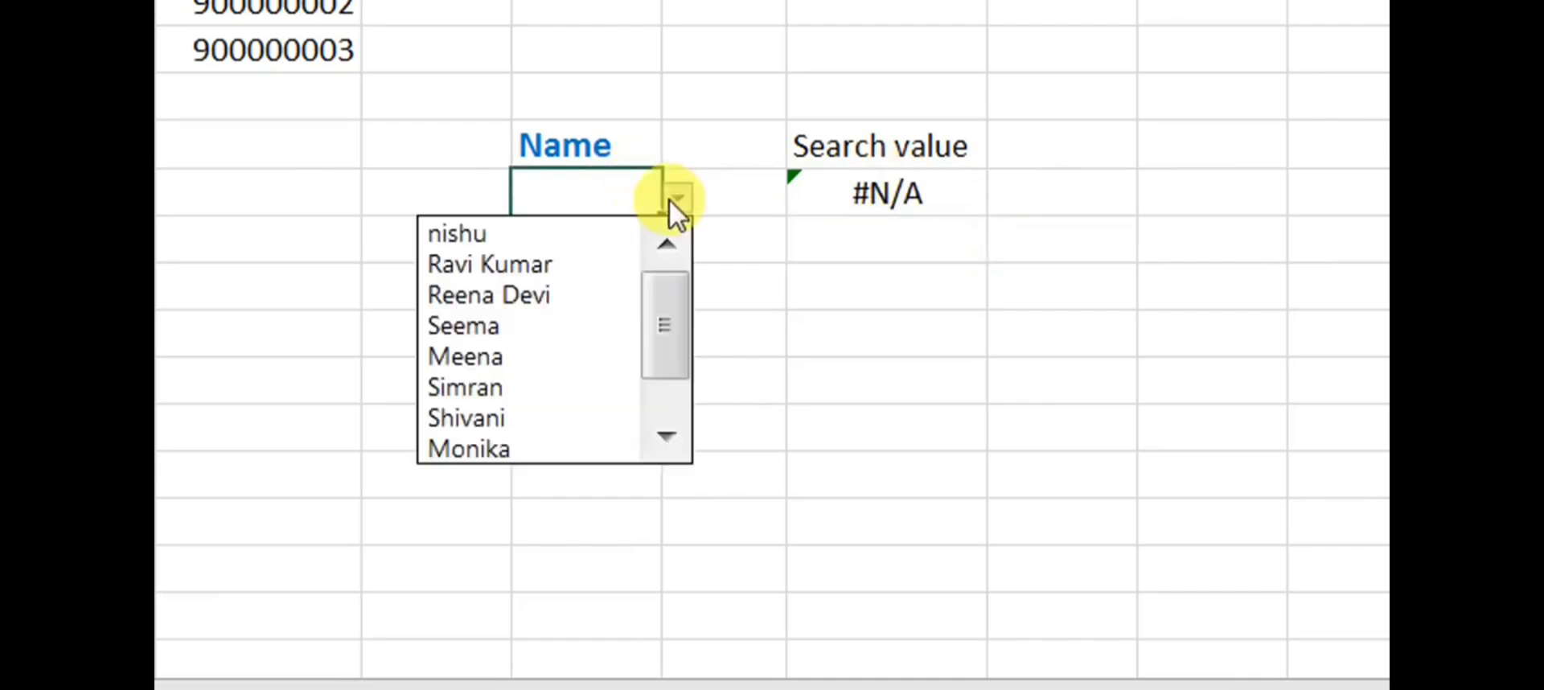
pyautogui.press('Escape')
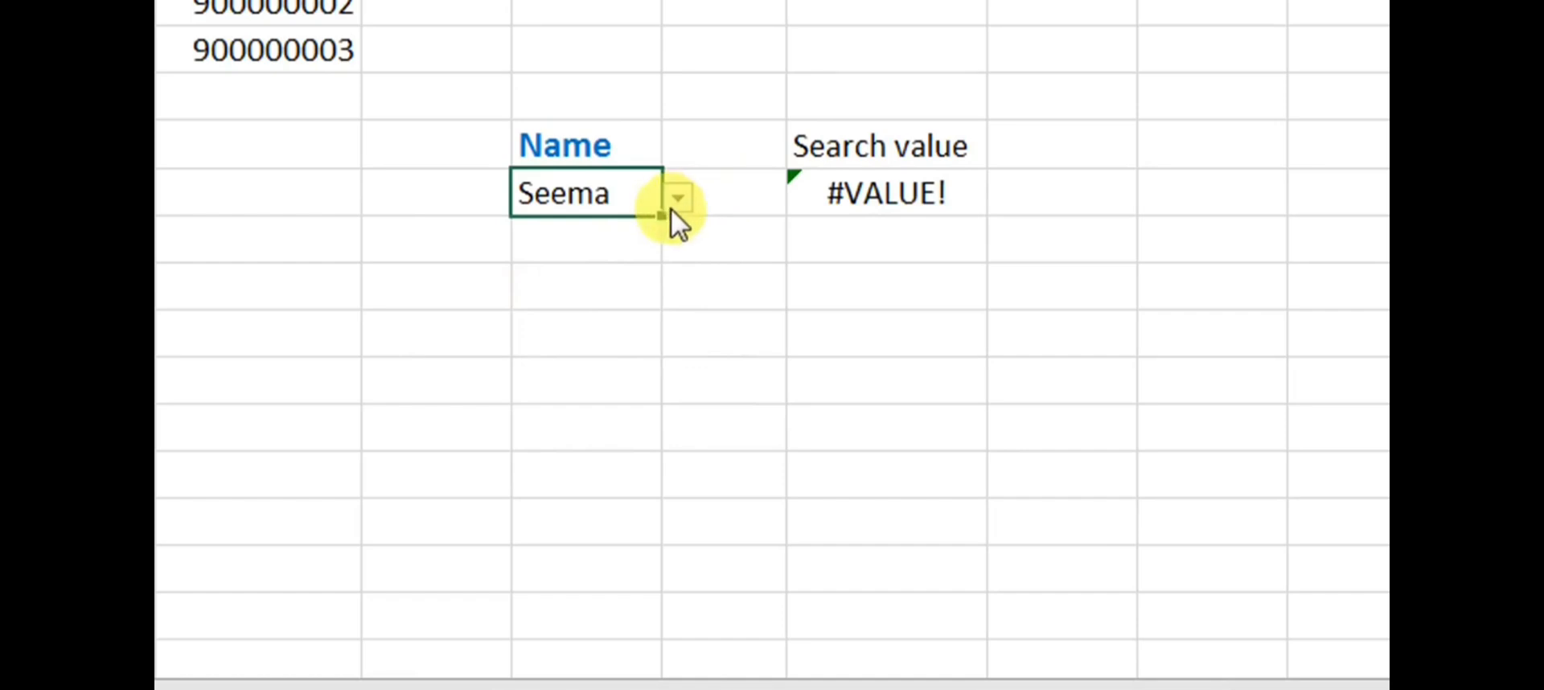
pyautogui.click(744, 196)
pyautogui.click(796, 201)
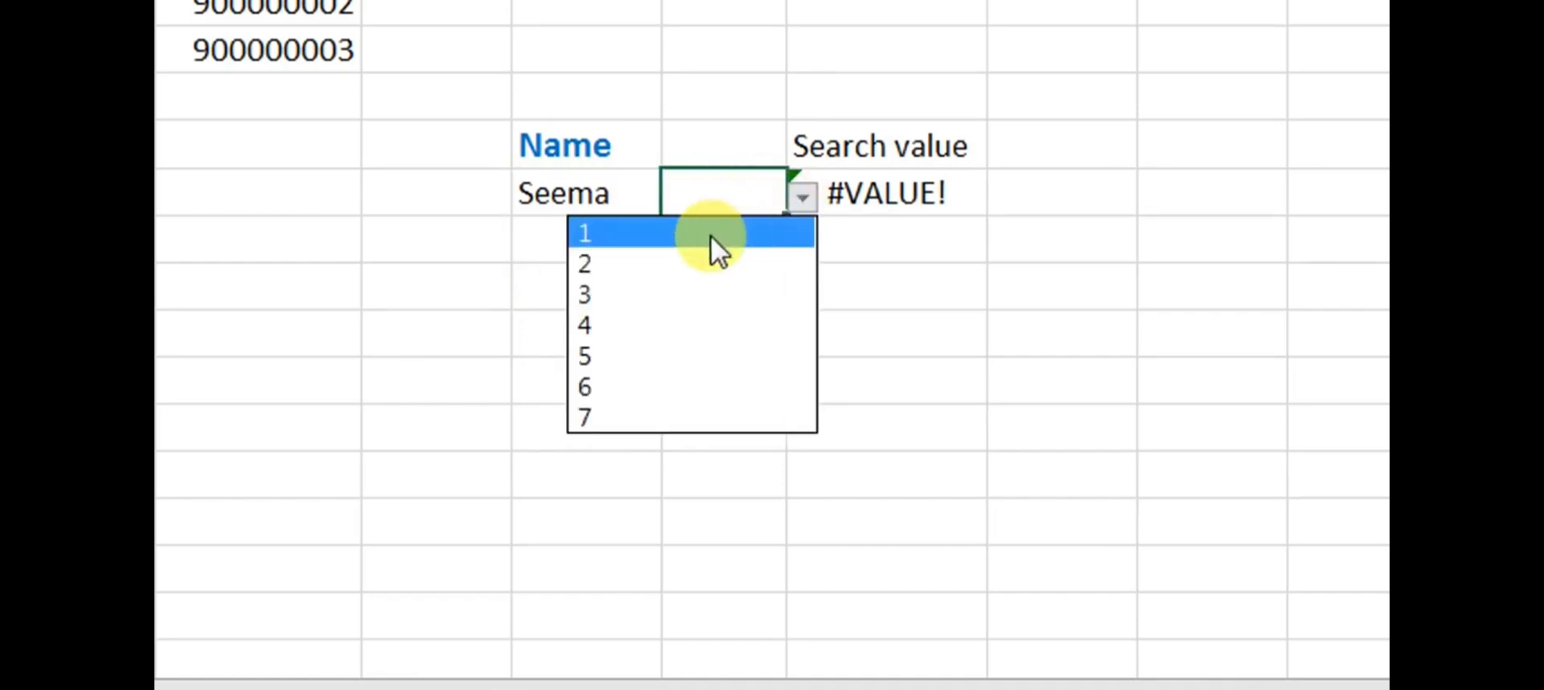
pyautogui.click(674, 266)
# Test the lookup with column numbers 3, 5 and 7 chosen in turn in K20.
pyautogui.click(805, 201)
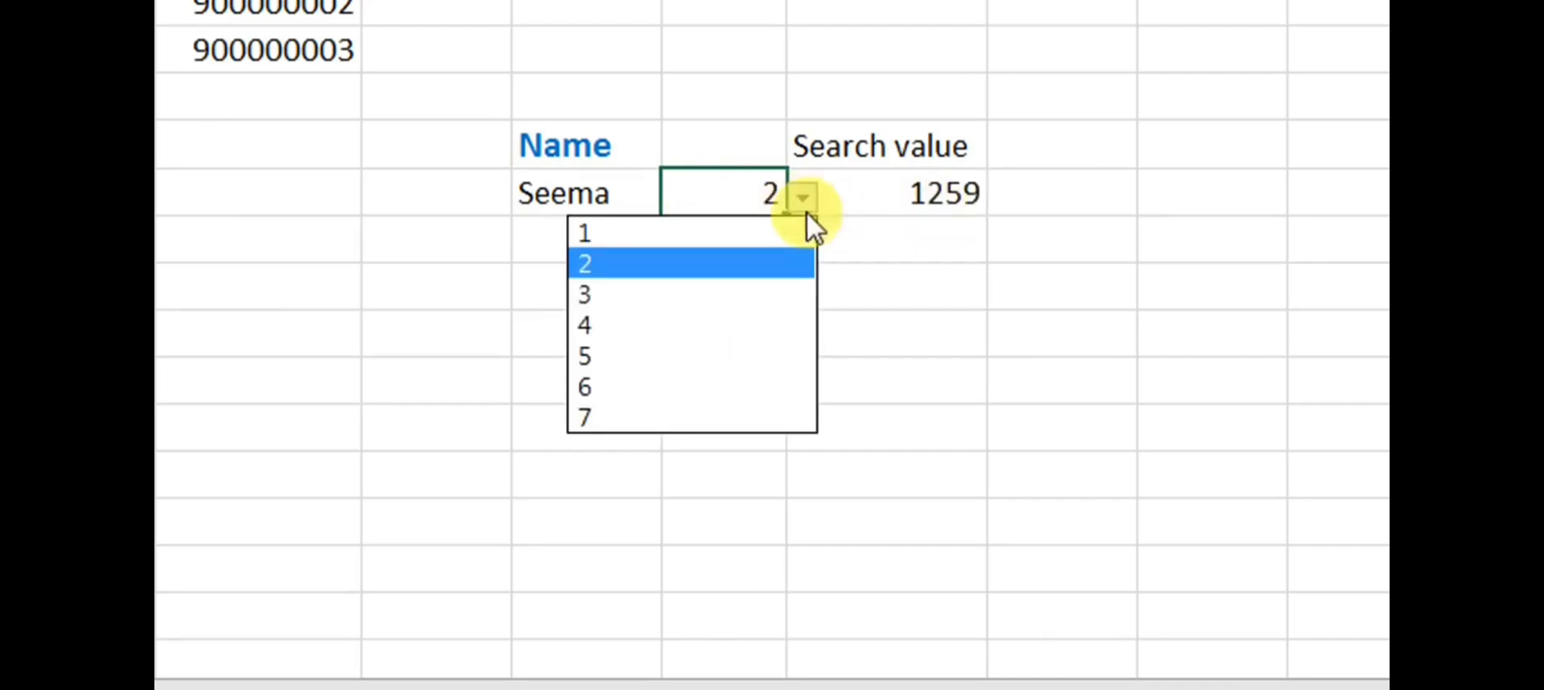
pyautogui.click(712, 293)
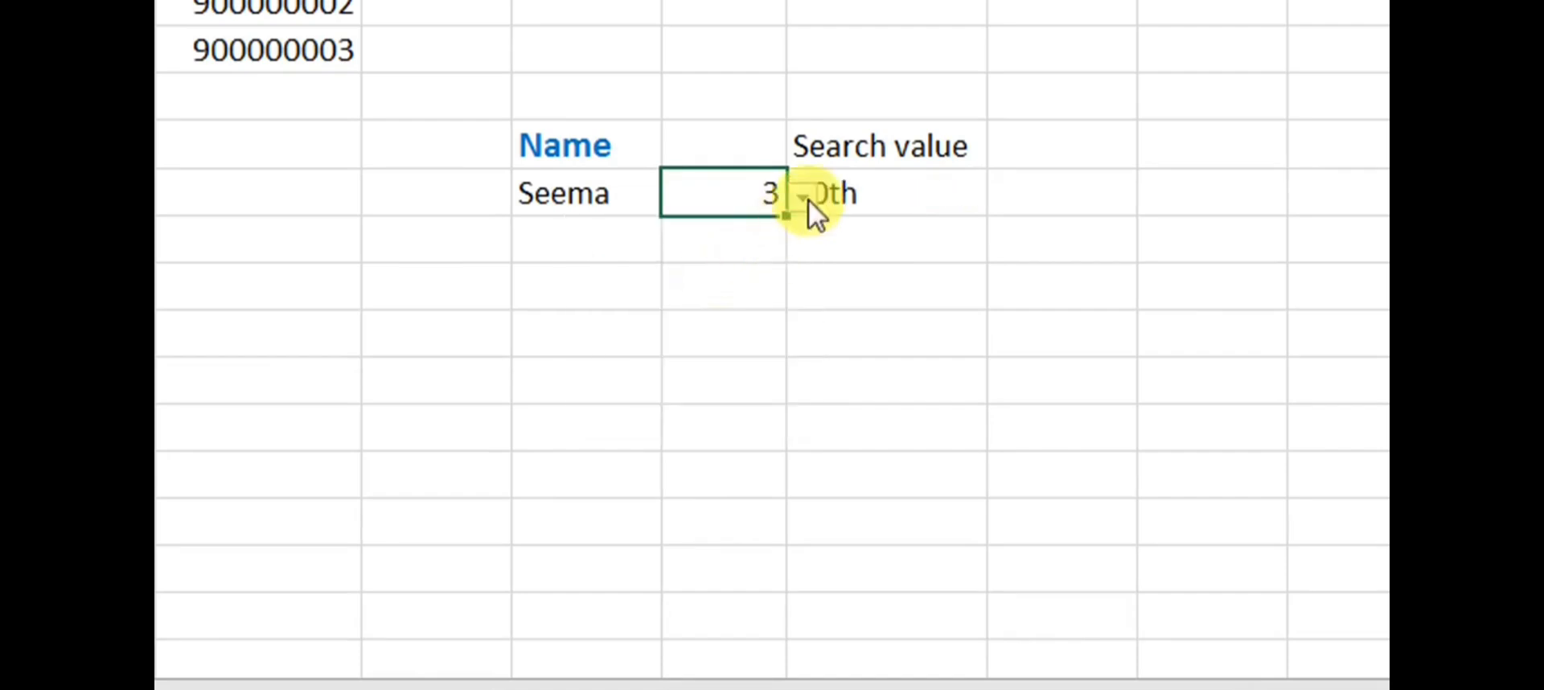
pyautogui.scroll(1, 817, 131)
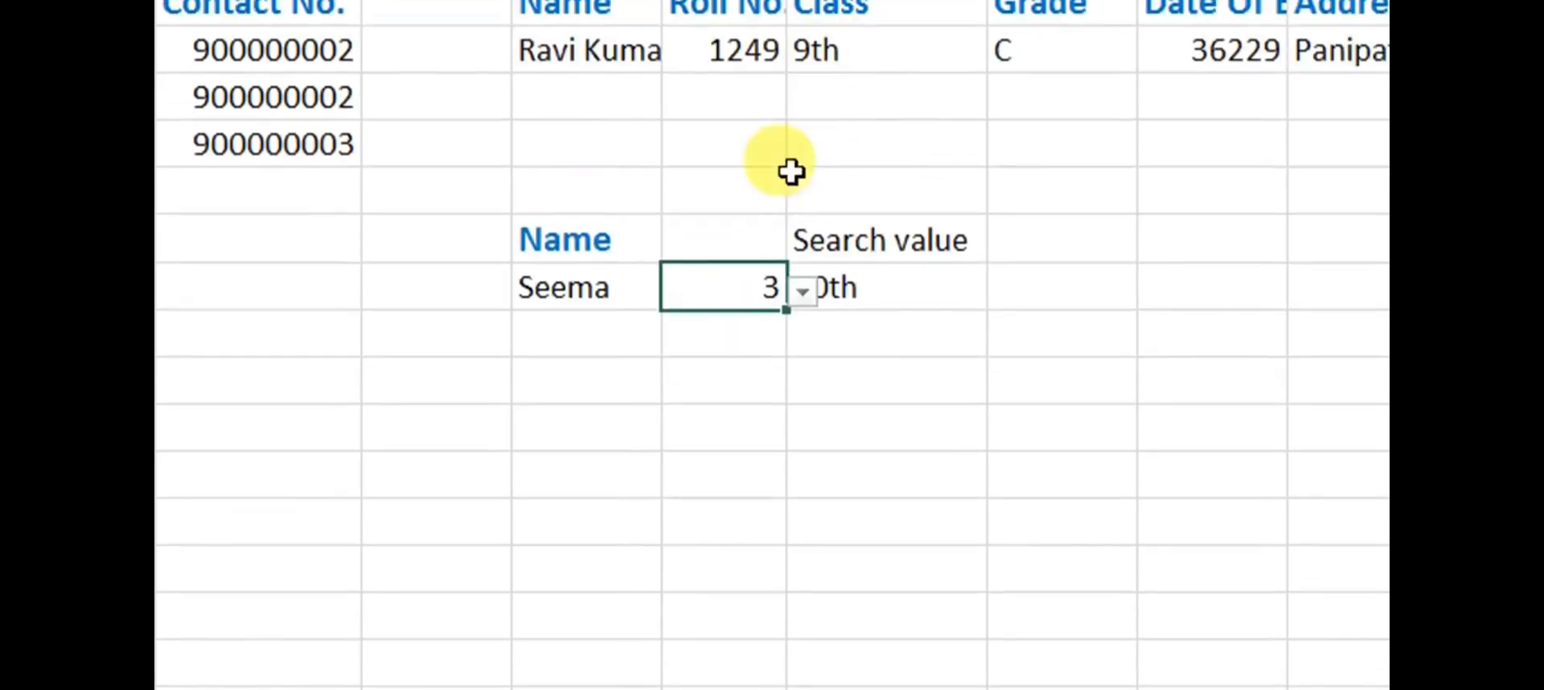
pyautogui.click(802, 289)
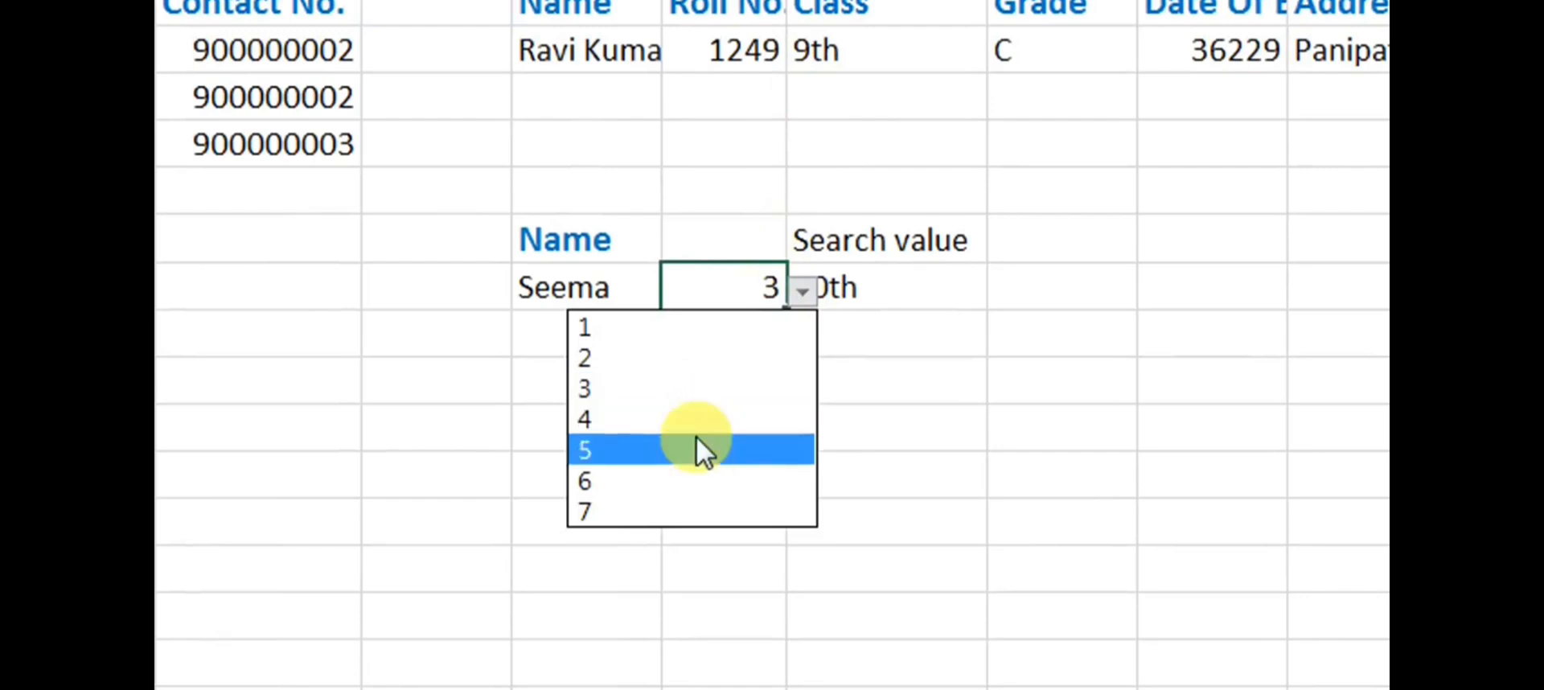
pyautogui.click(697, 444)
pyautogui.click(802, 293)
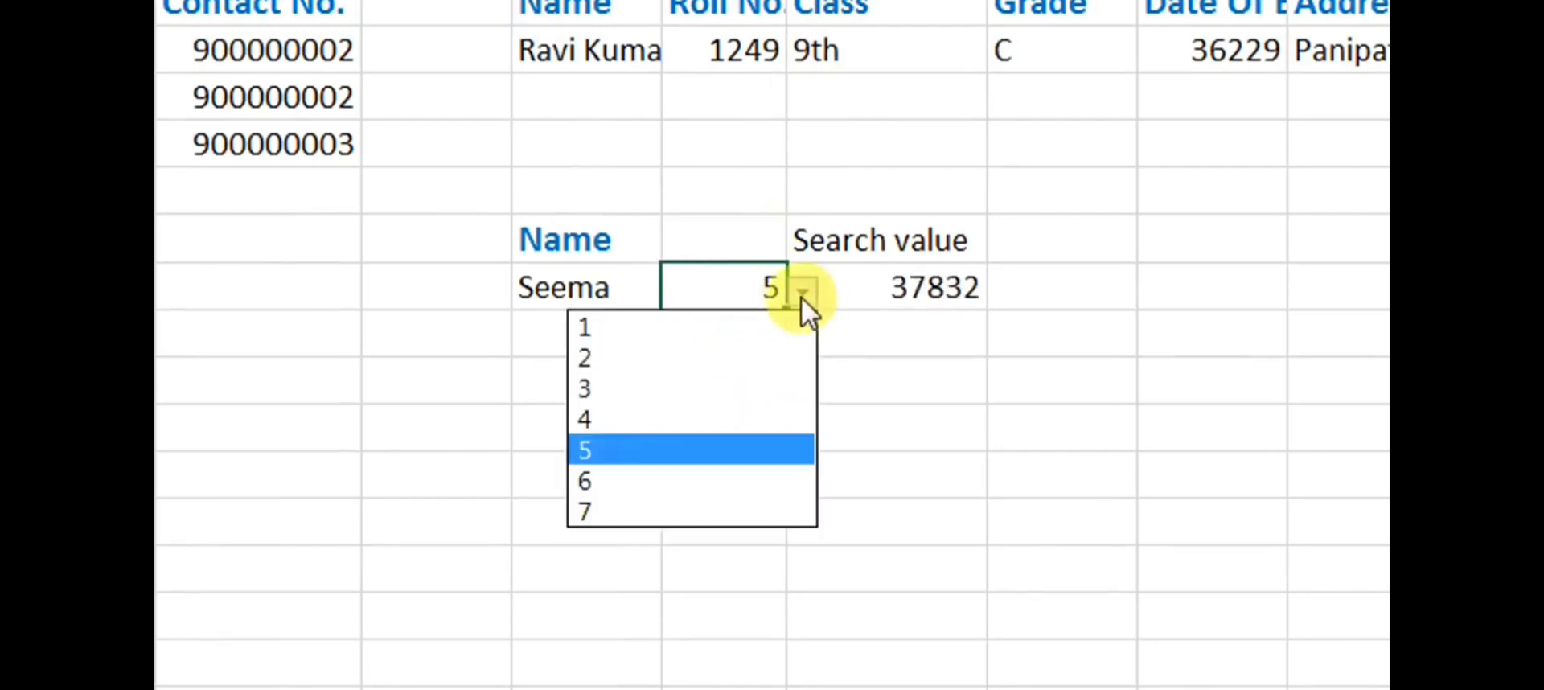
pyautogui.click(670, 508)
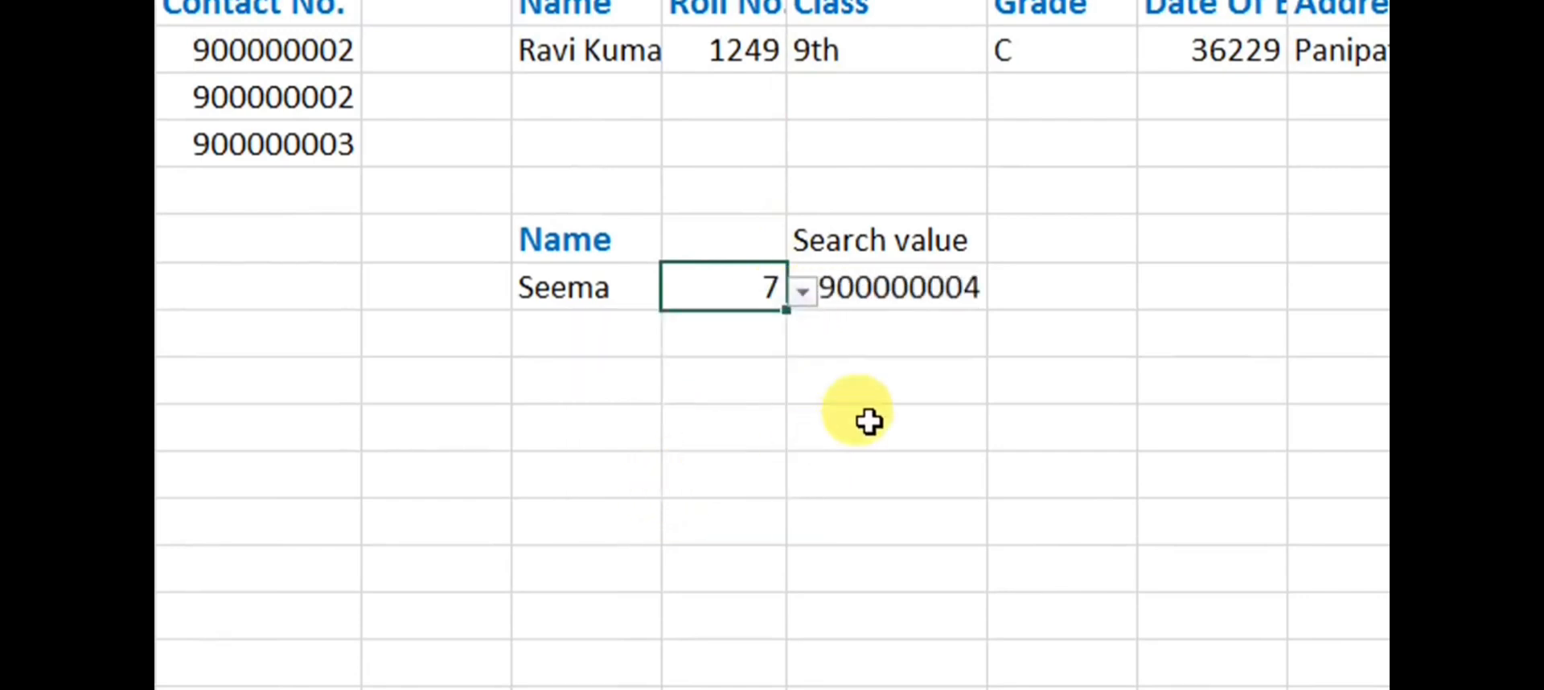
pyautogui.click(890, 393)
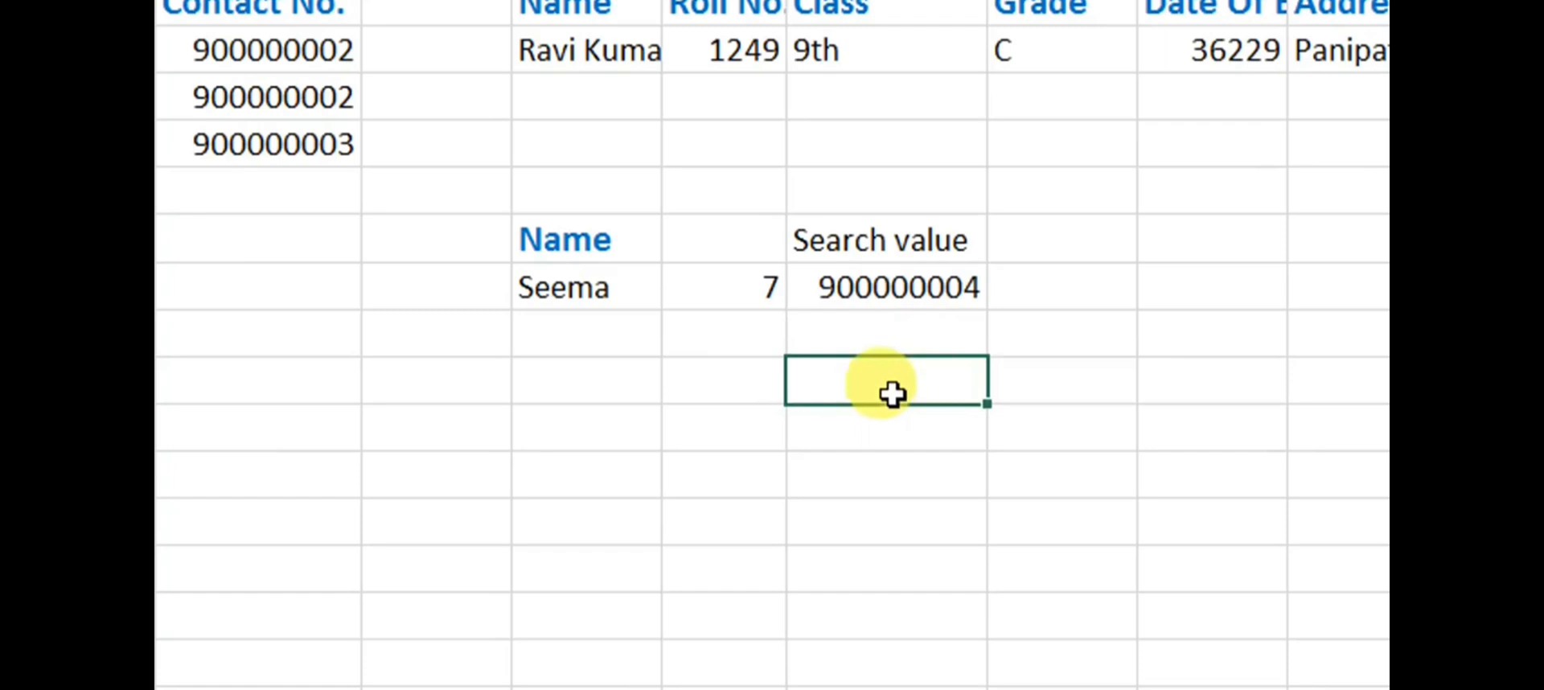
# Choose the name from row 9 in J20, then switch it to the name from row 11.
pyautogui.click(595, 296)
pyautogui.click(675, 292)
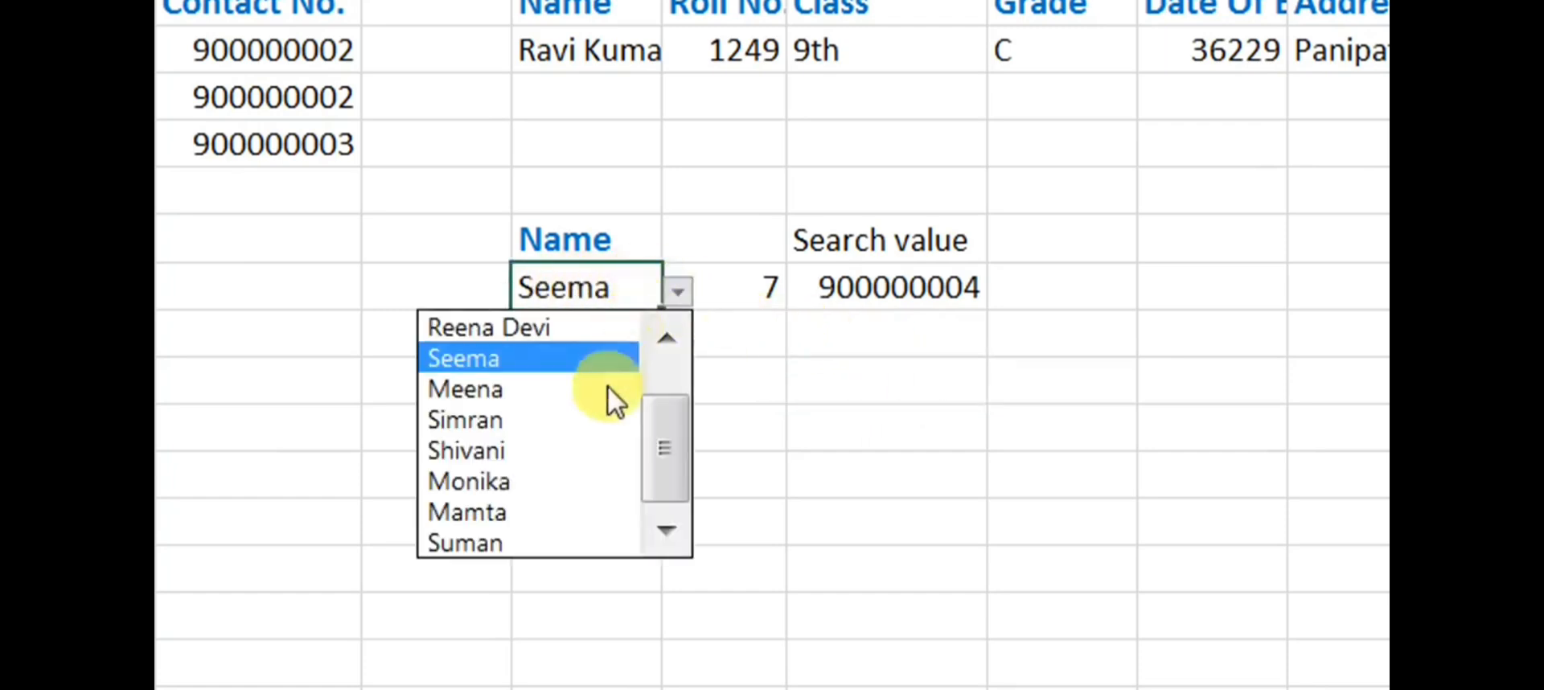
pyautogui.click(558, 451)
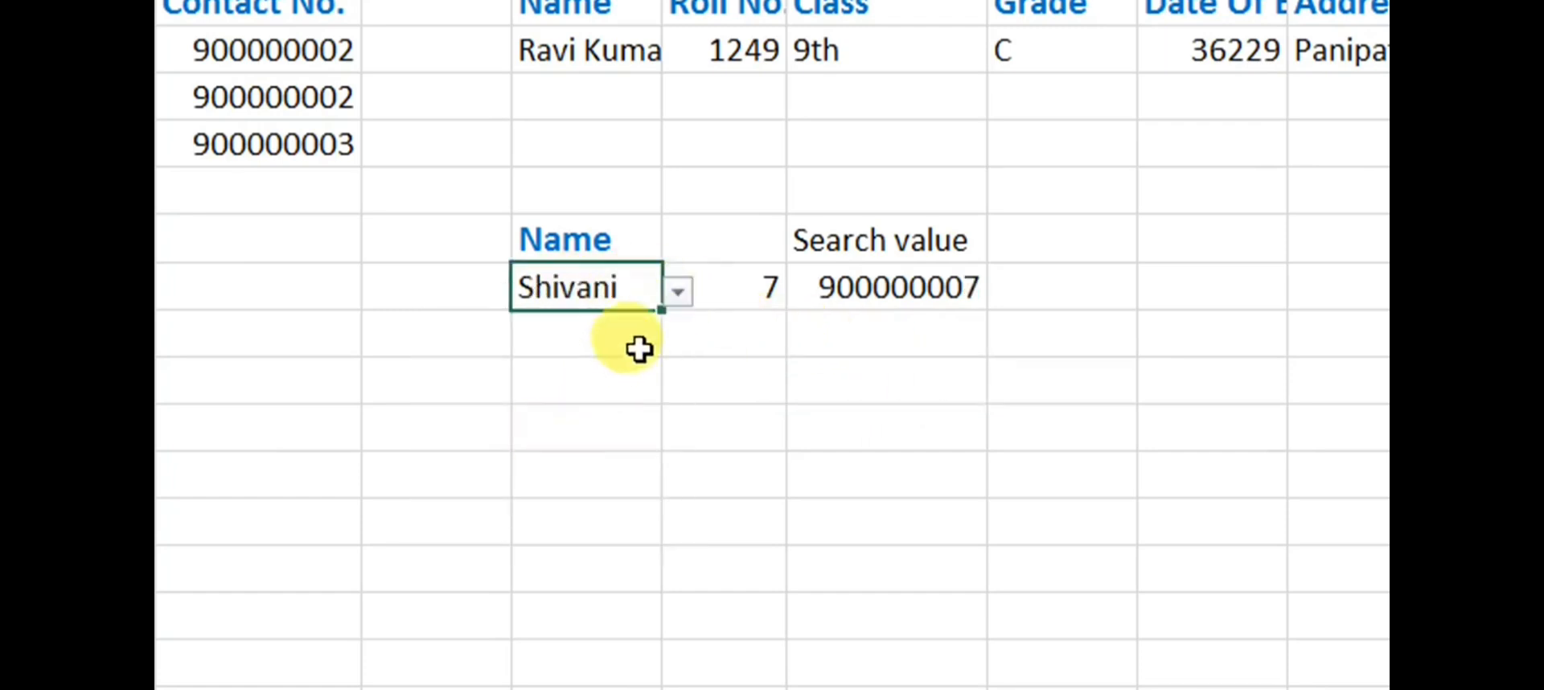
pyautogui.click(677, 293)
pyautogui.click(545, 512)
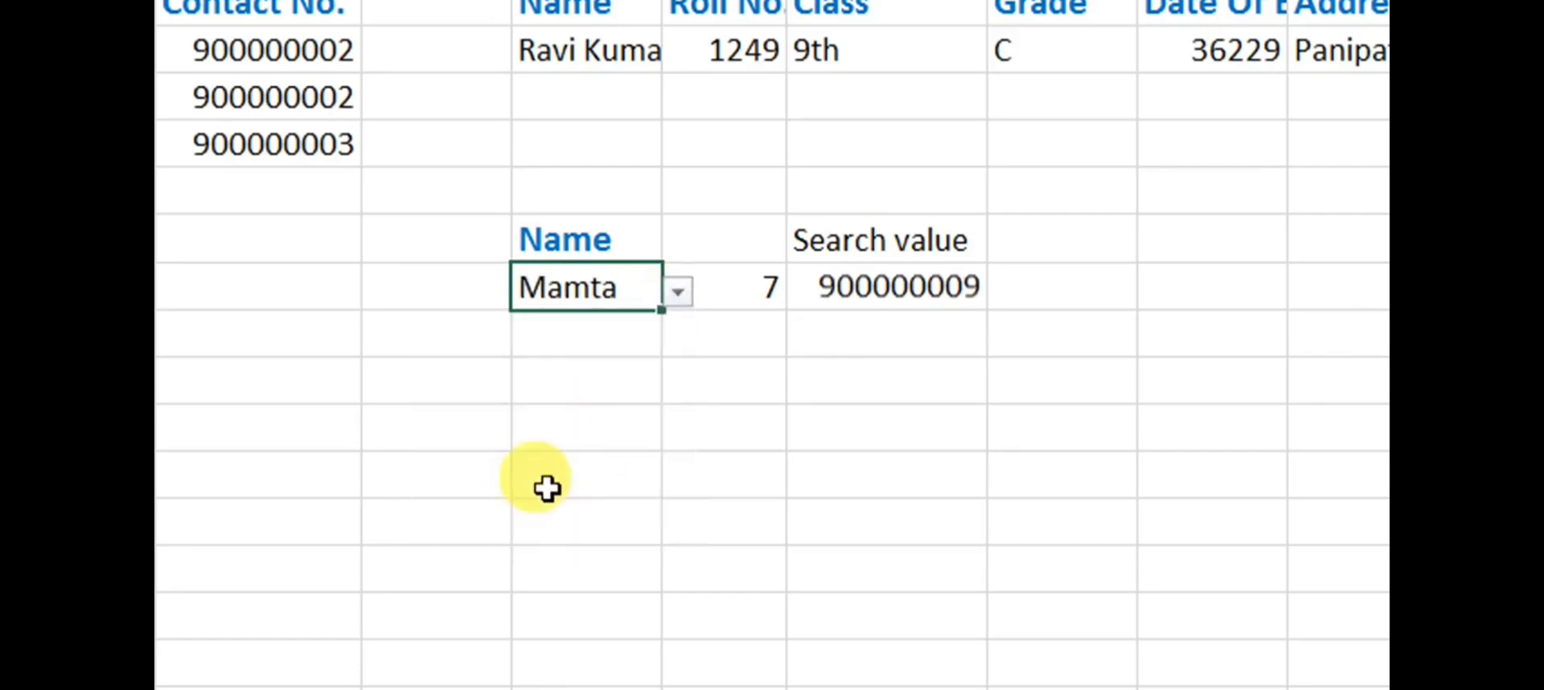
# Try column number 5 and then 3 in K20 for the selected name.
pyautogui.click(710, 293)
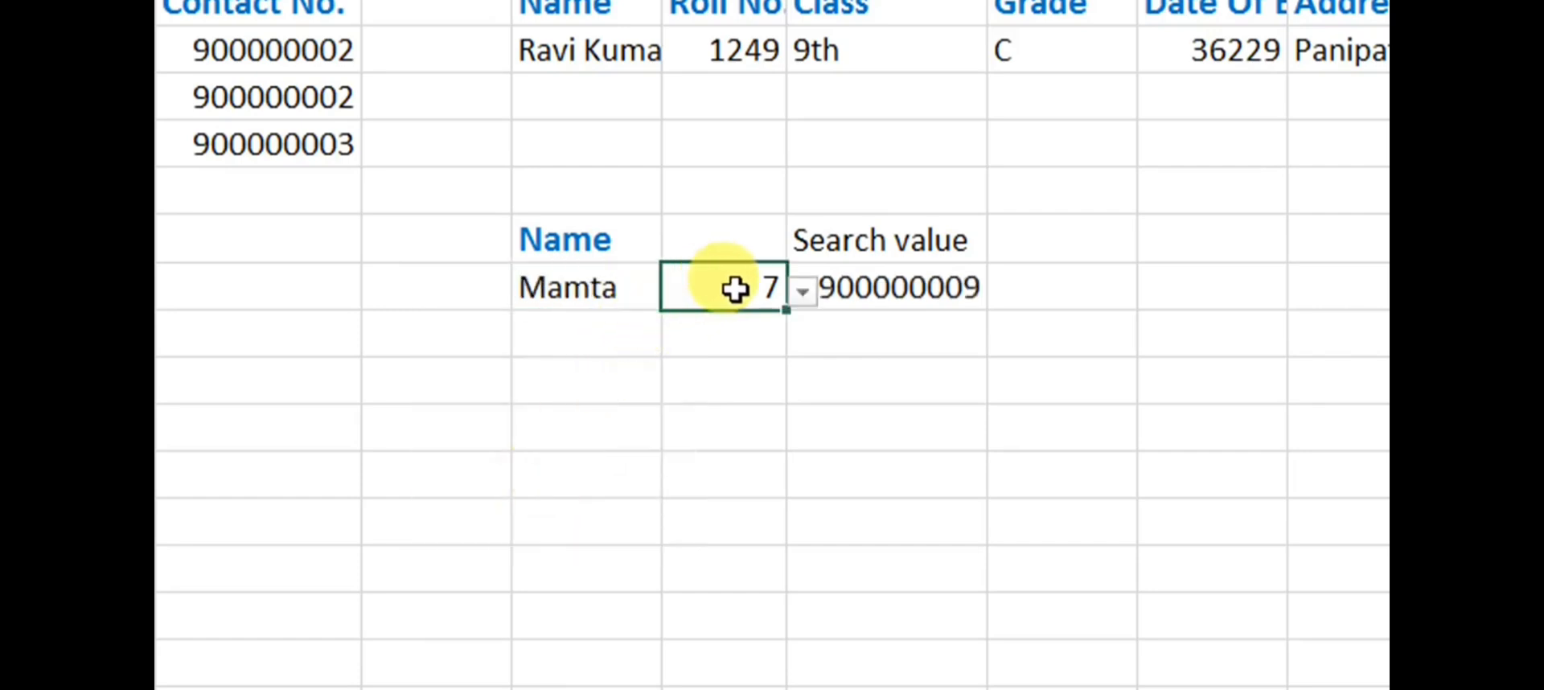
pyautogui.click(801, 293)
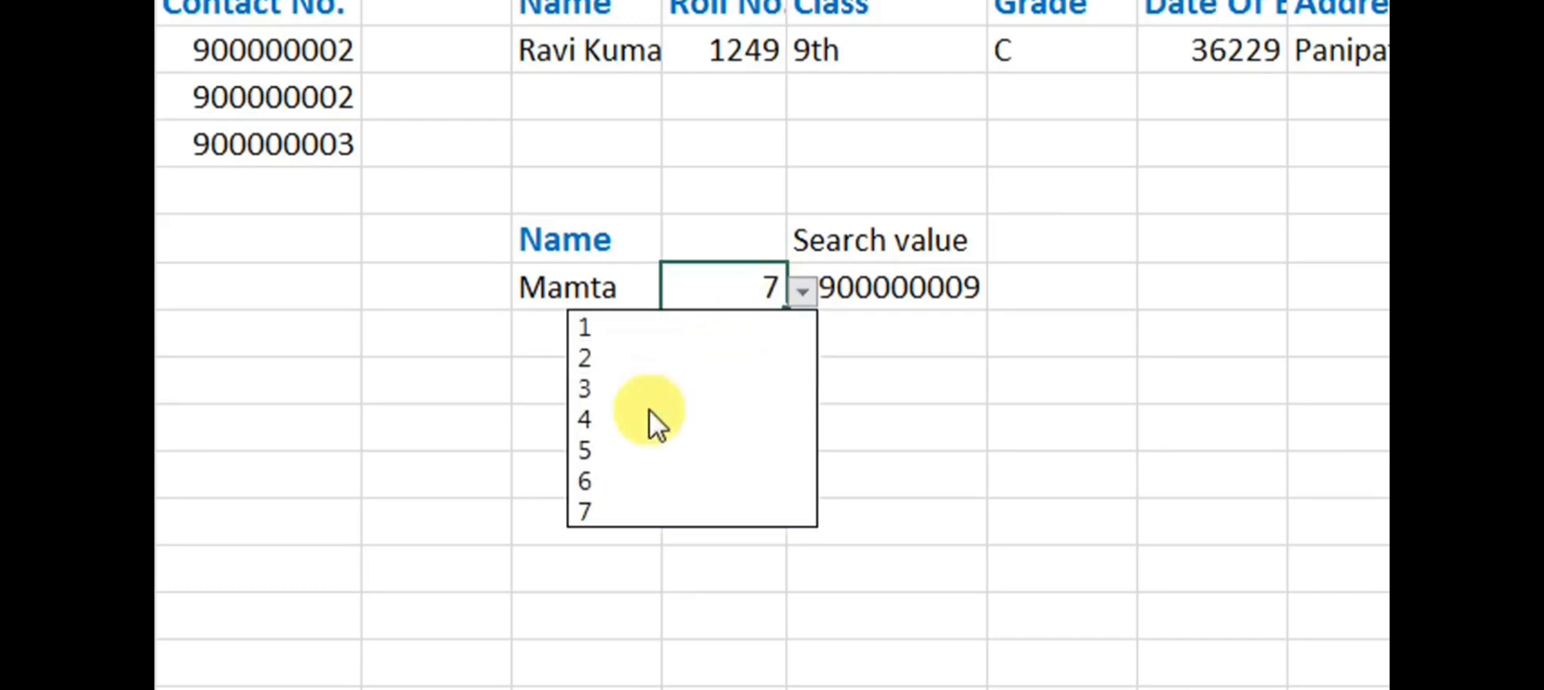
pyautogui.click(639, 449)
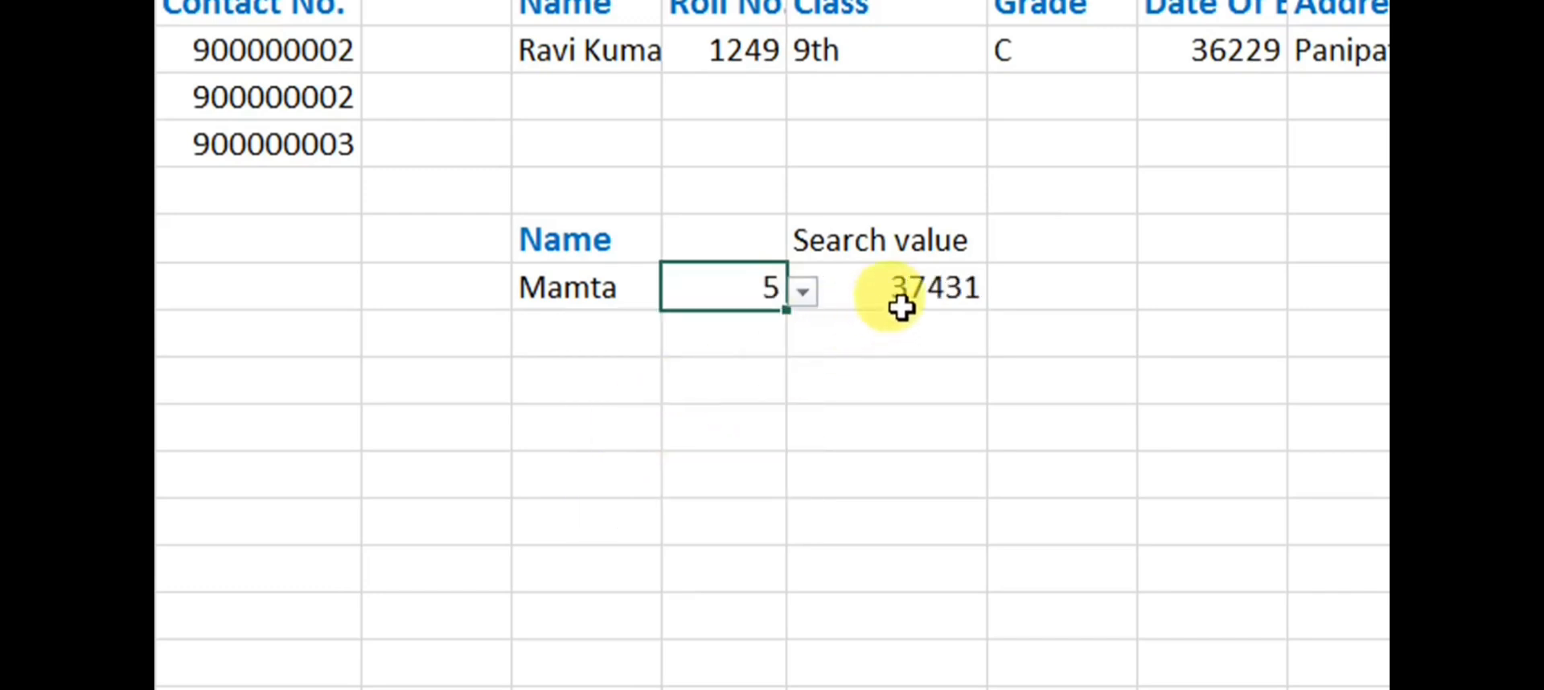
pyautogui.click(813, 297)
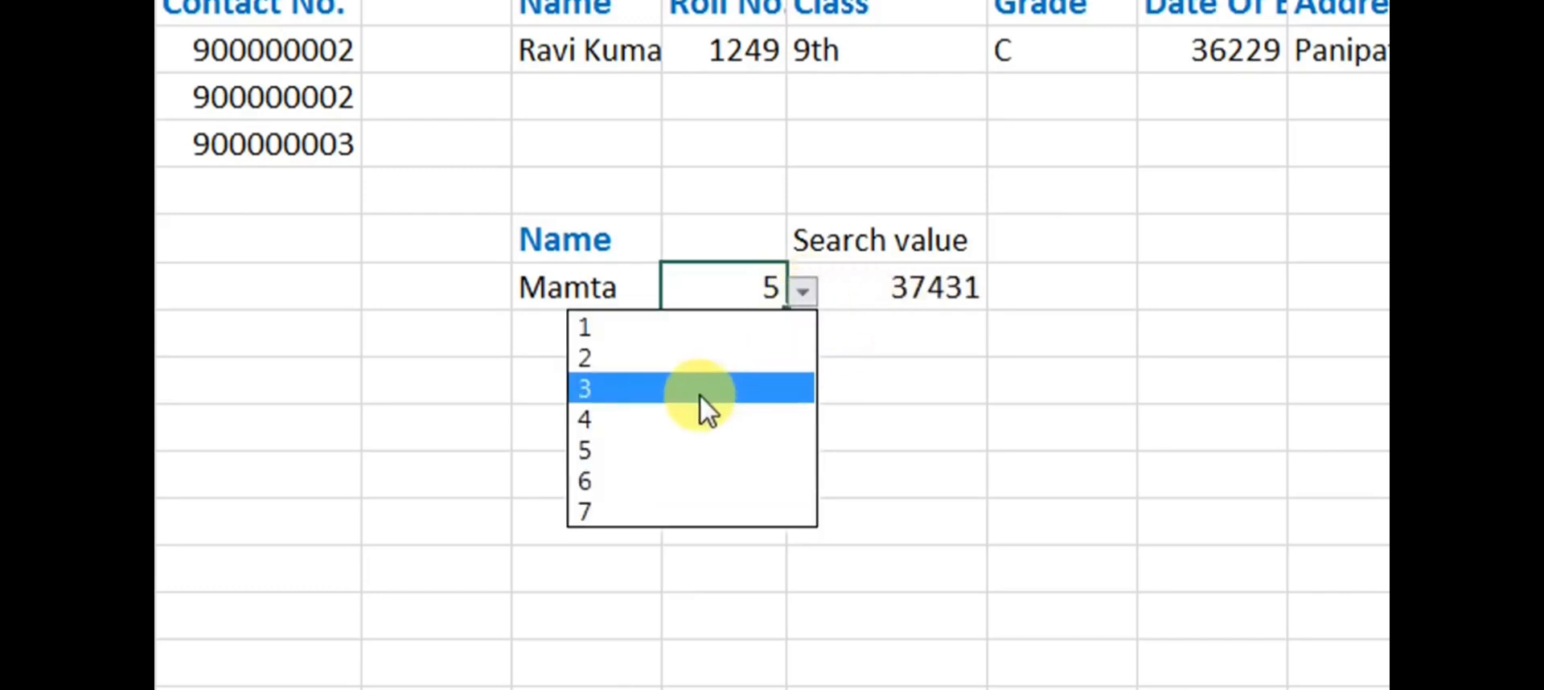
pyautogui.click(699, 393)
pyautogui.click(949, 398)
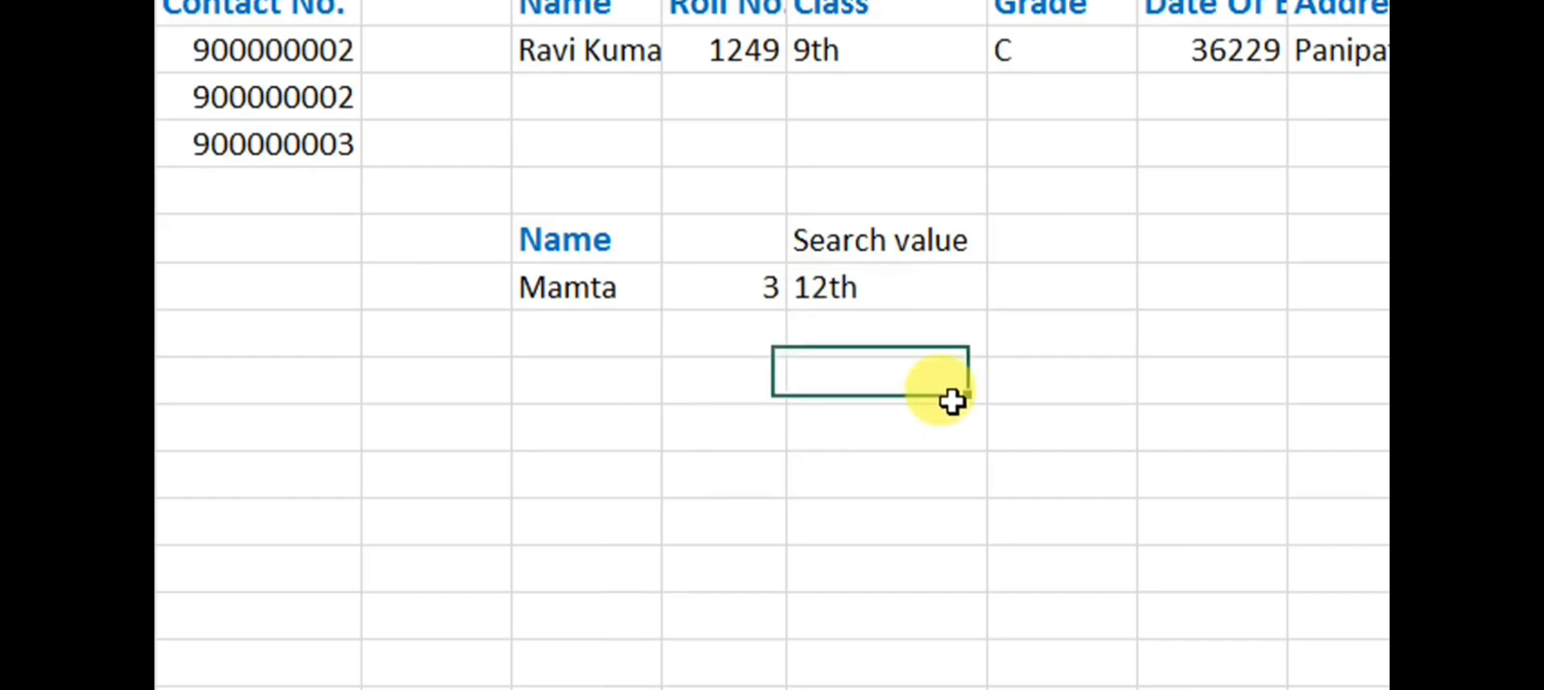
# Reselect the name from row 11 in J20 and set the column number in K20 to 2.
pyautogui.click(585, 288)
pyautogui.click(677, 292)
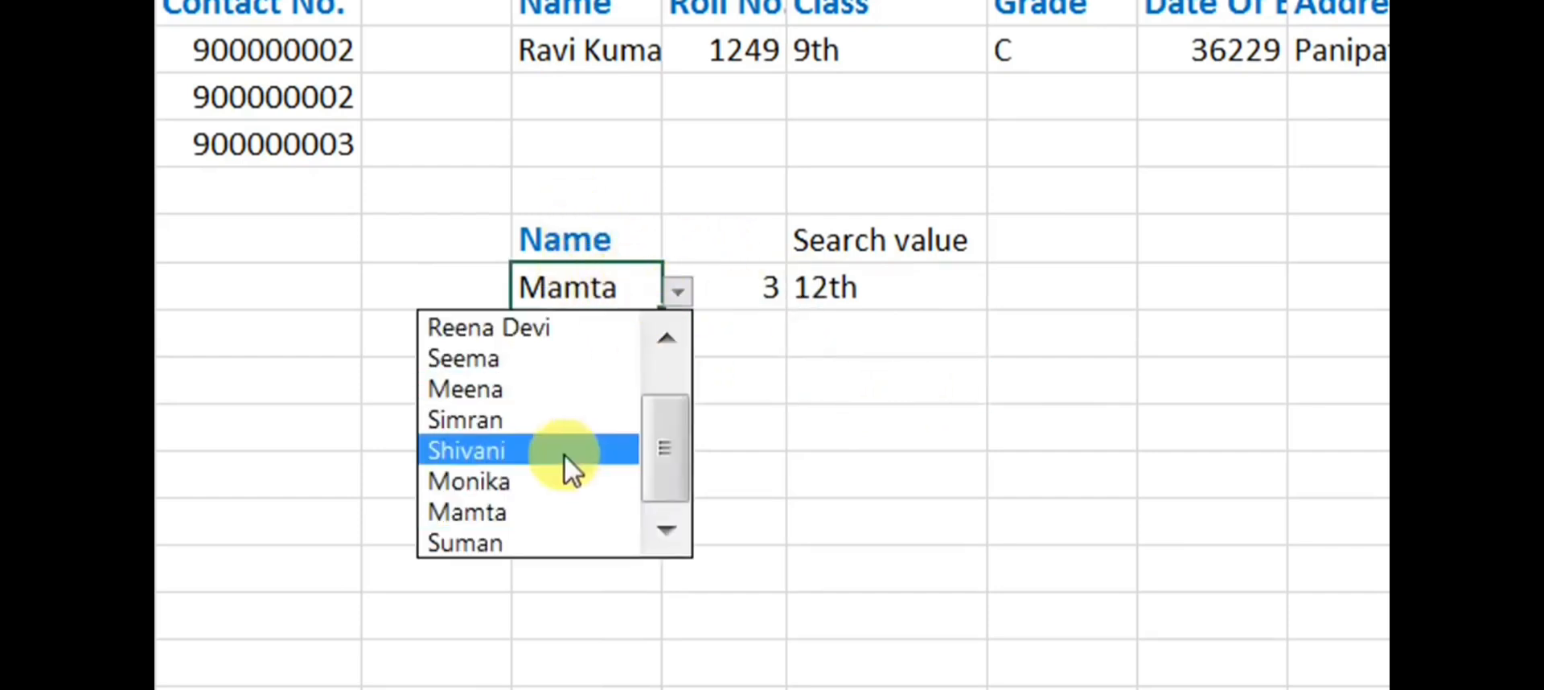
pyautogui.click(547, 510)
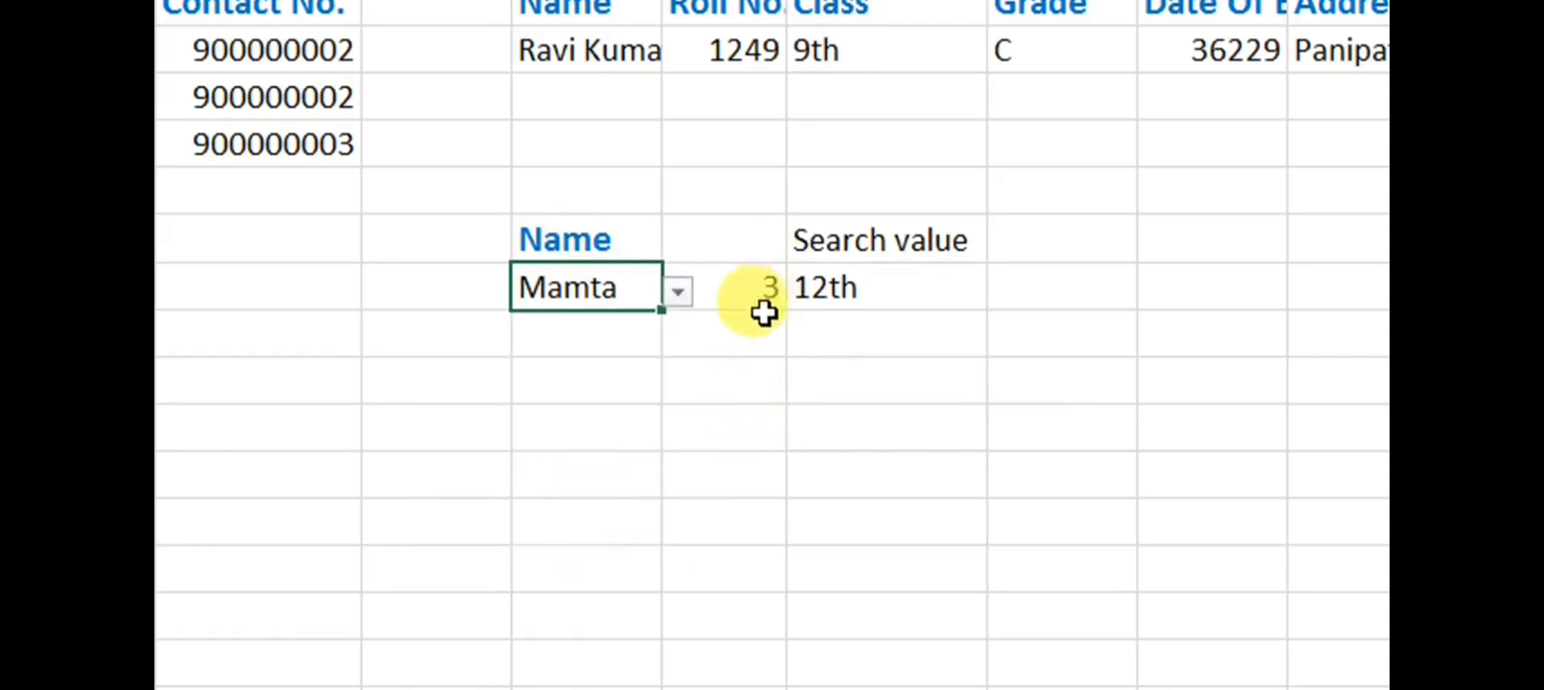
pyautogui.click(690, 299)
pyautogui.click(802, 292)
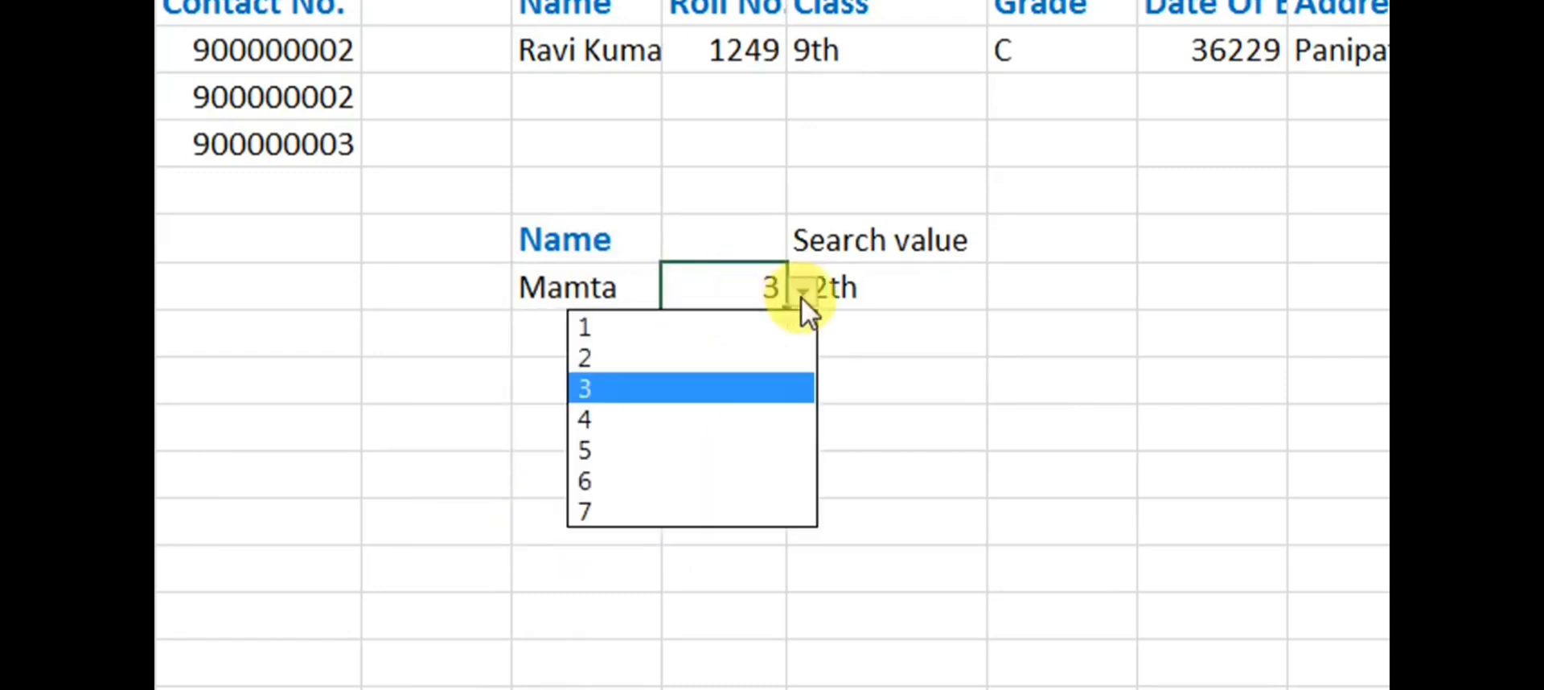
pyautogui.click(731, 357)
pyautogui.click(933, 359)
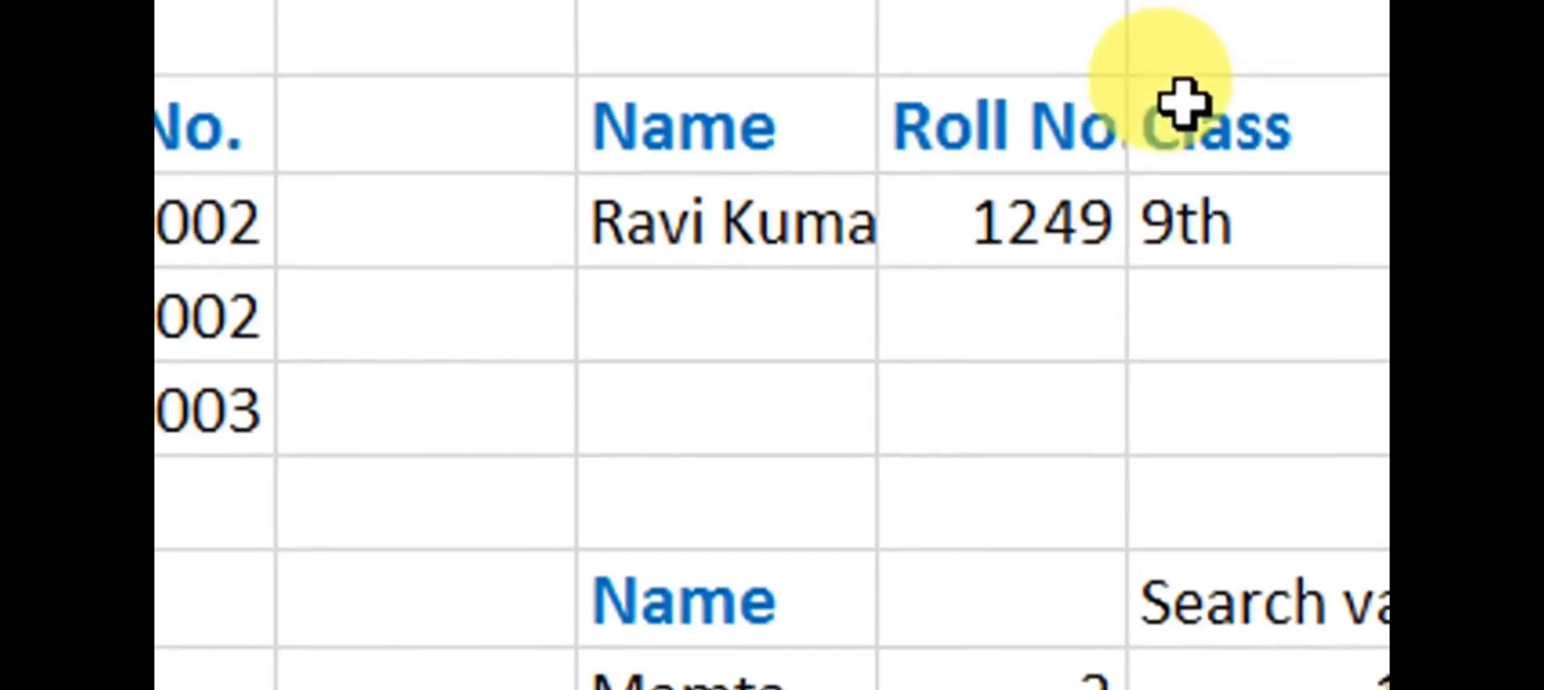
# Copy the header row B14:H14 from Sheet5 and paste it into Sheet4 starting at B5.
pyautogui.scroll(3, 1096, 247)
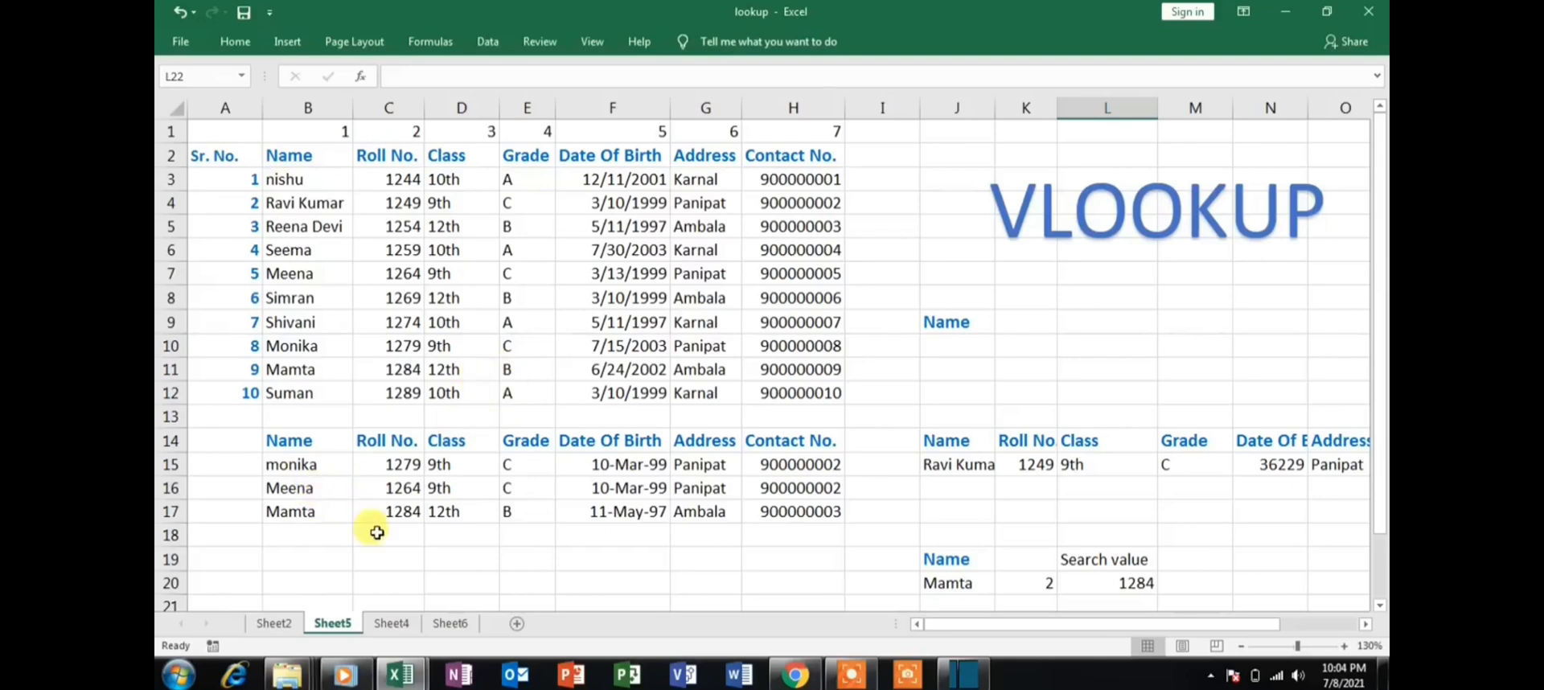
pyautogui.click(398, 623)
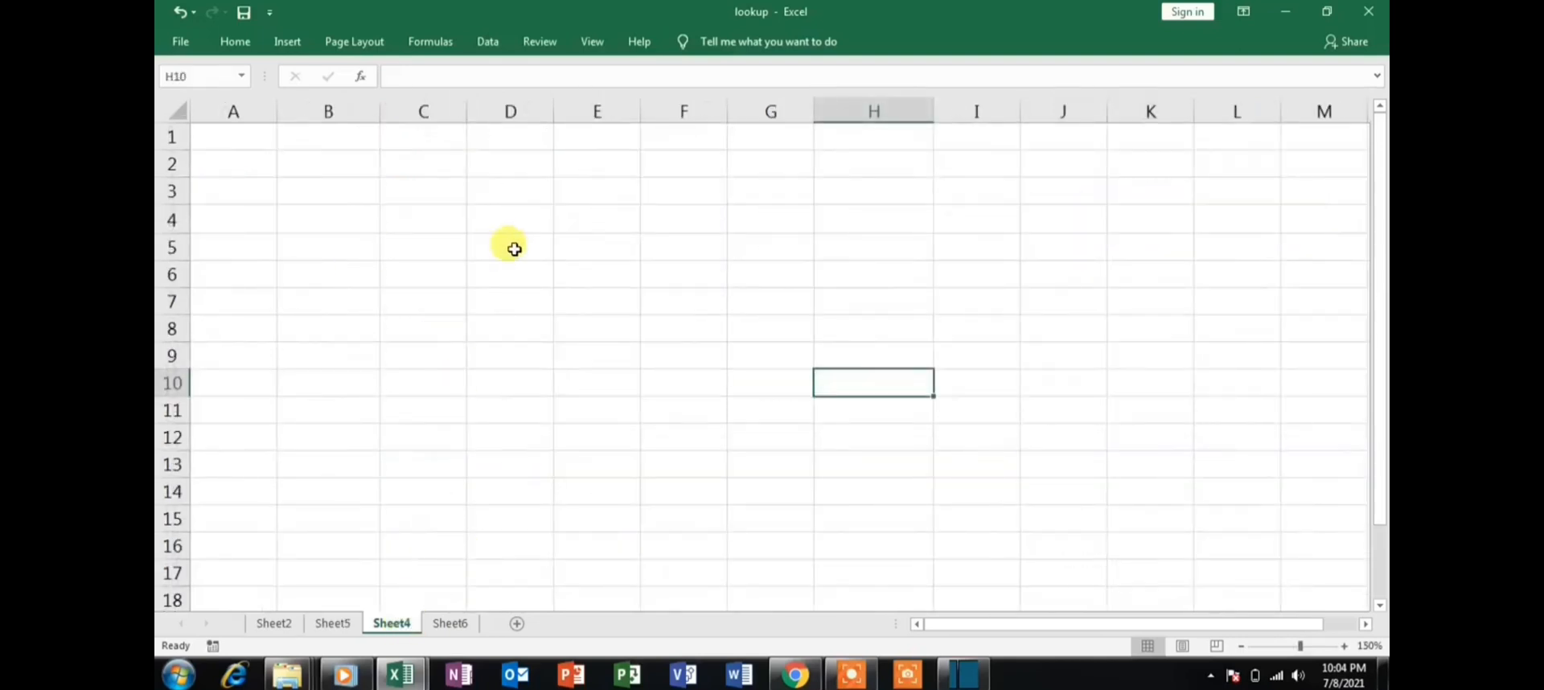
pyautogui.click(332, 624)
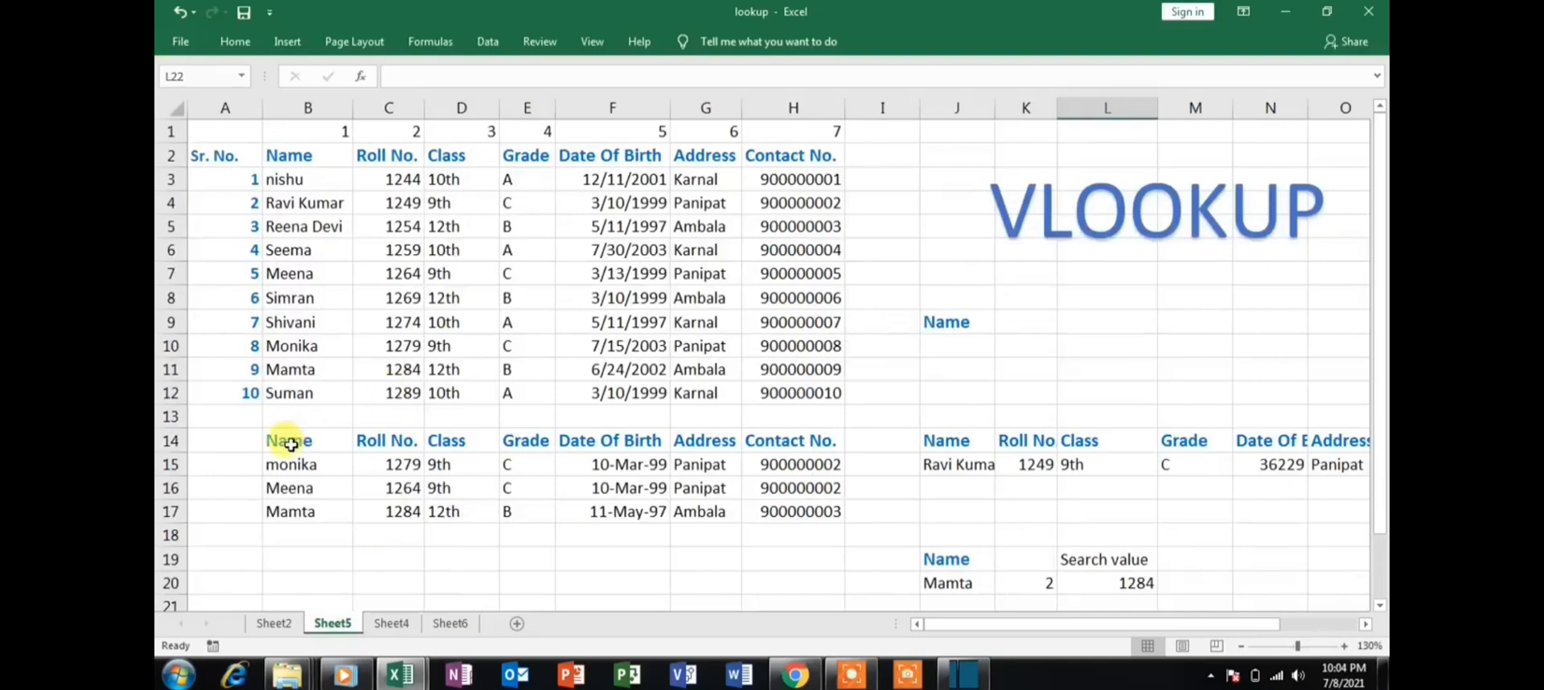
pyautogui.moveTo(290, 444); pyautogui.dragTo(811, 440)
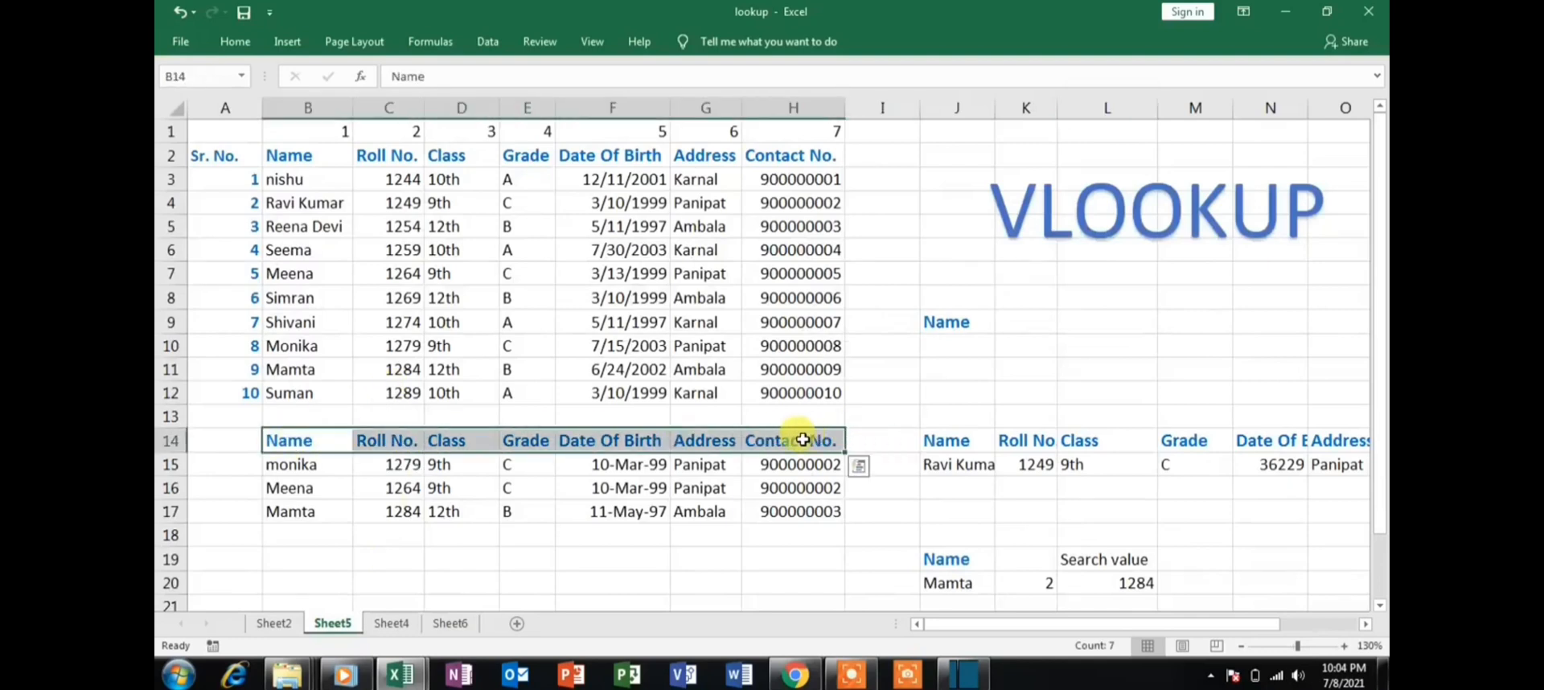
pyautogui.hotkey('ctrl', 'c')
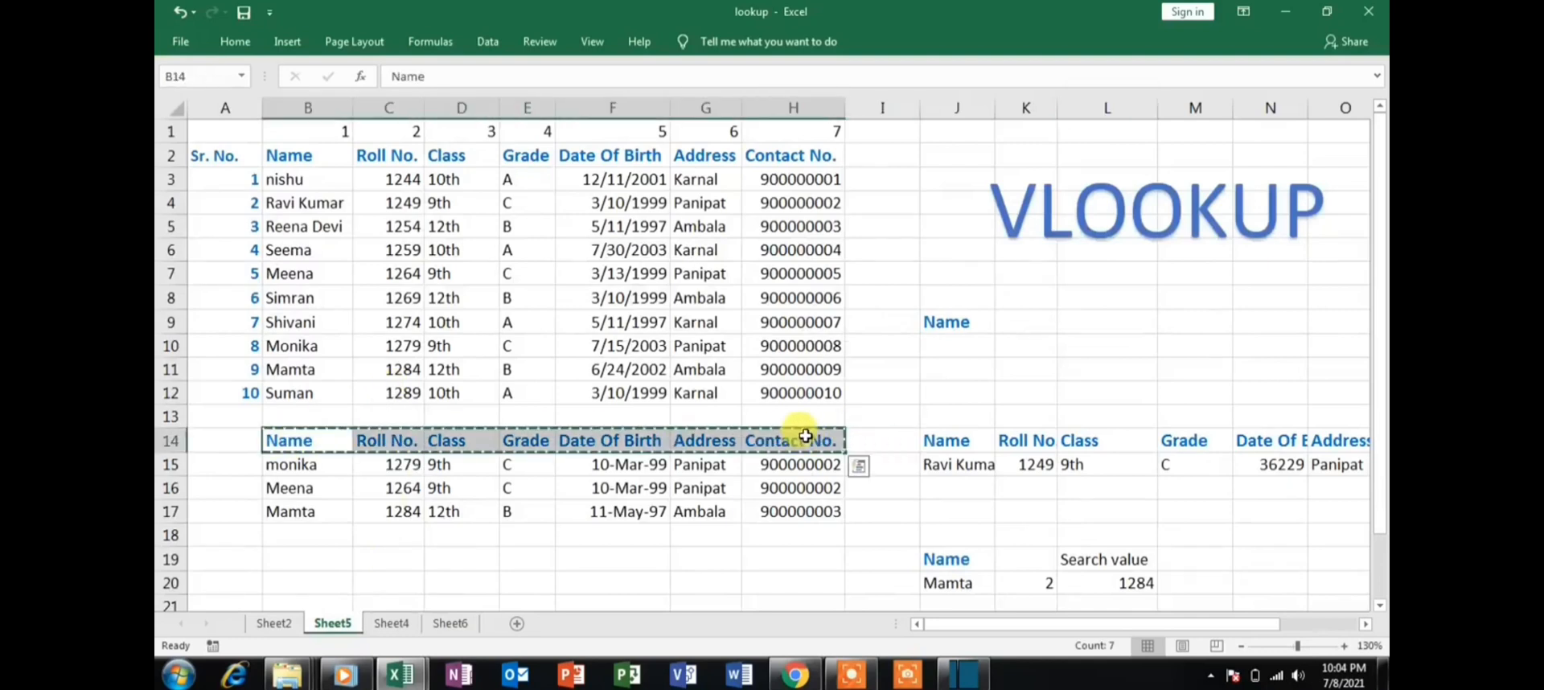
pyautogui.click(392, 623)
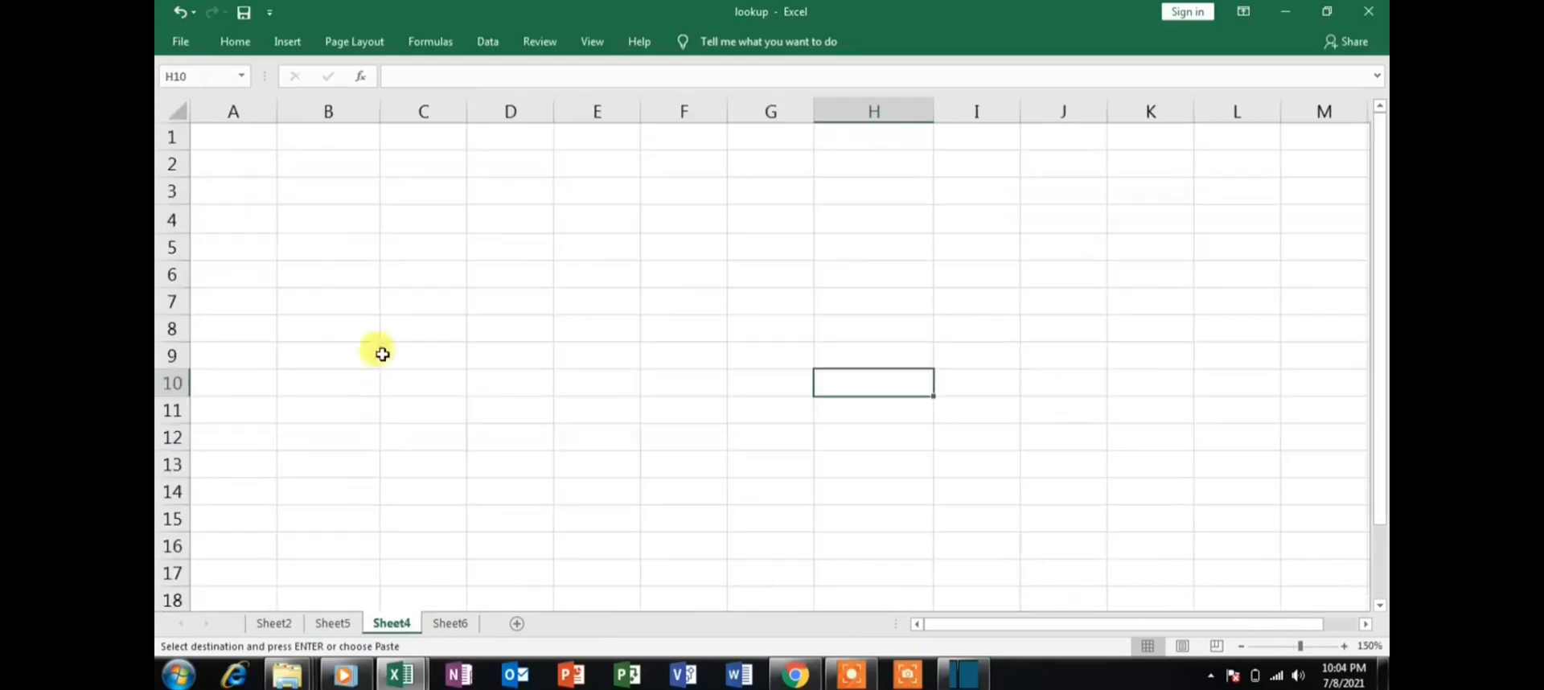
pyautogui.click(354, 241)
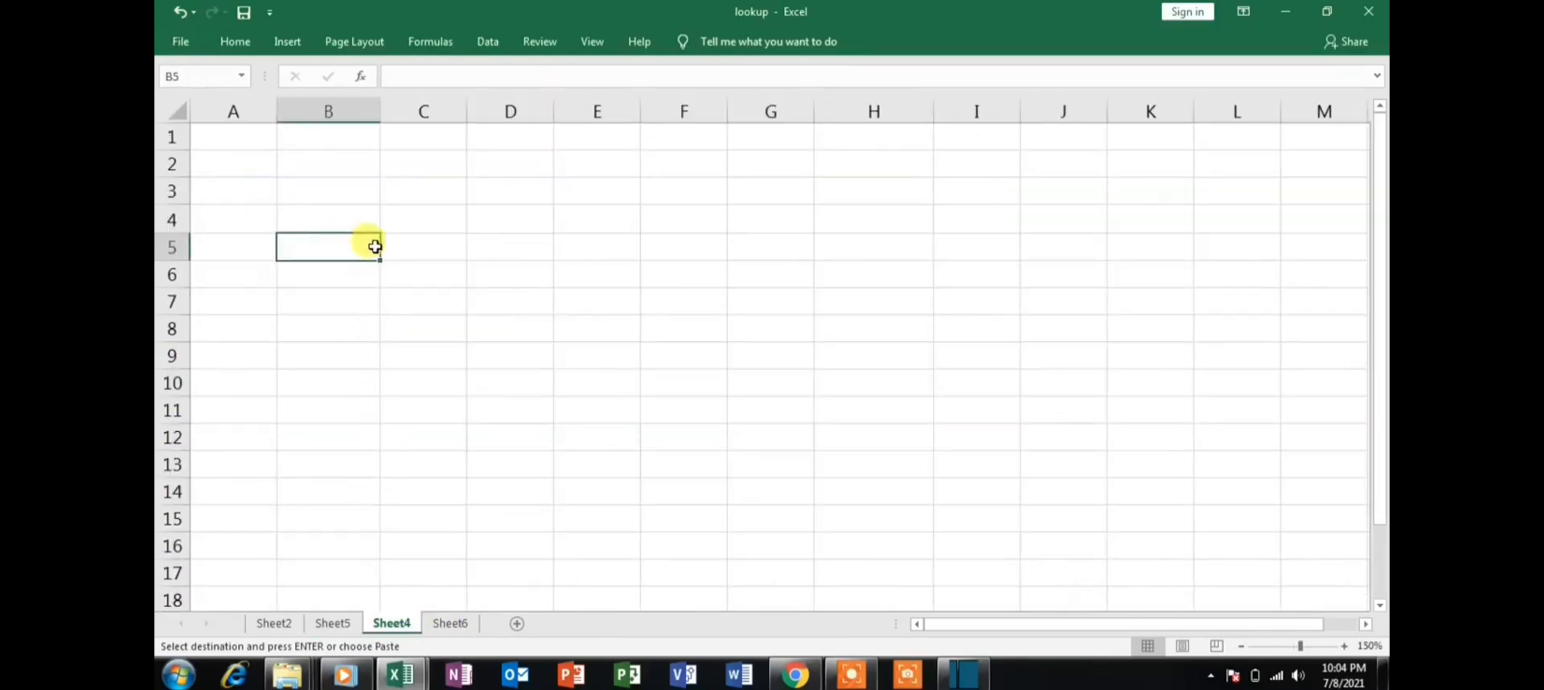
pyautogui.click(448, 379)
# Copy the three names in B15:B17 on Sheet5 and paste them into Sheet4 starting at B6.
pyautogui.click(316, 278)
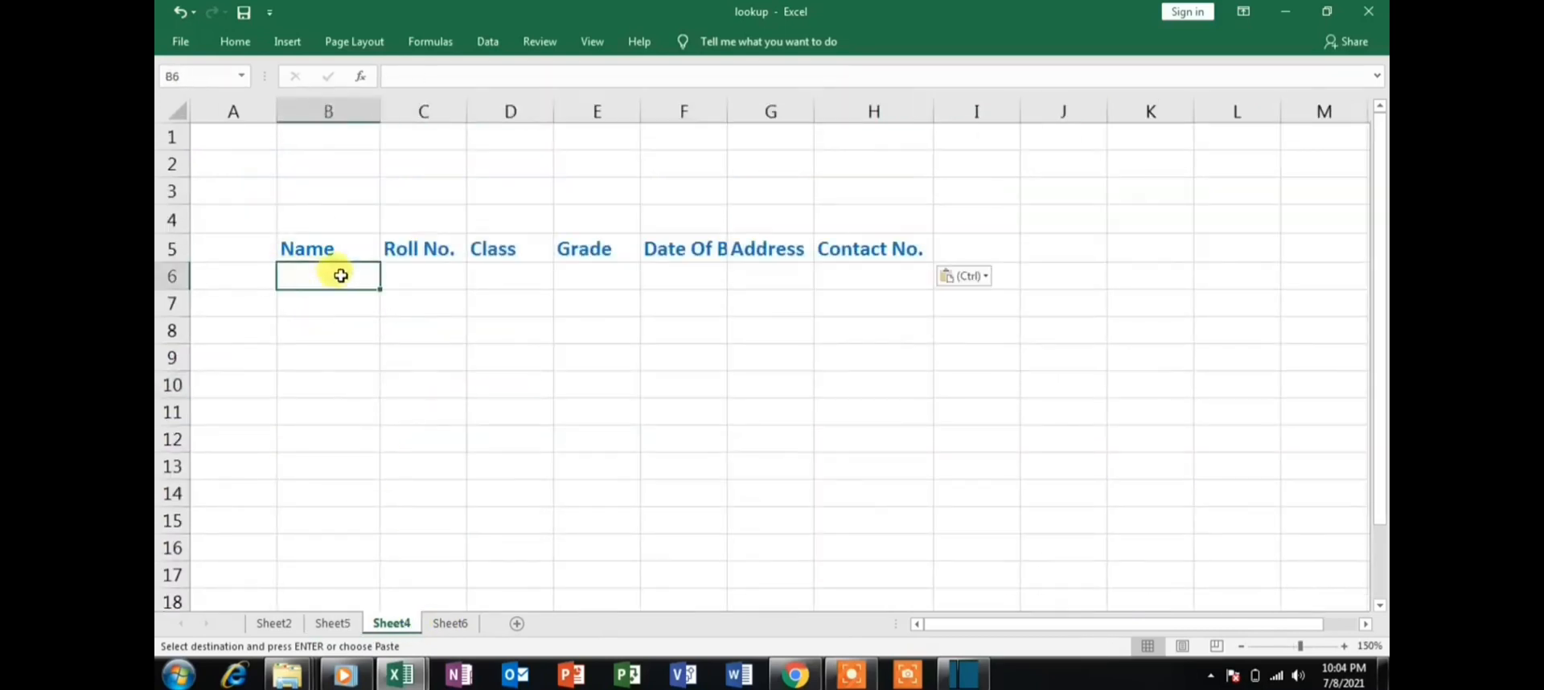
pyautogui.click(332, 623)
pyautogui.moveTo(303, 464); pyautogui.dragTo(310, 510)
pyautogui.hotkey('ctrl', 'c')
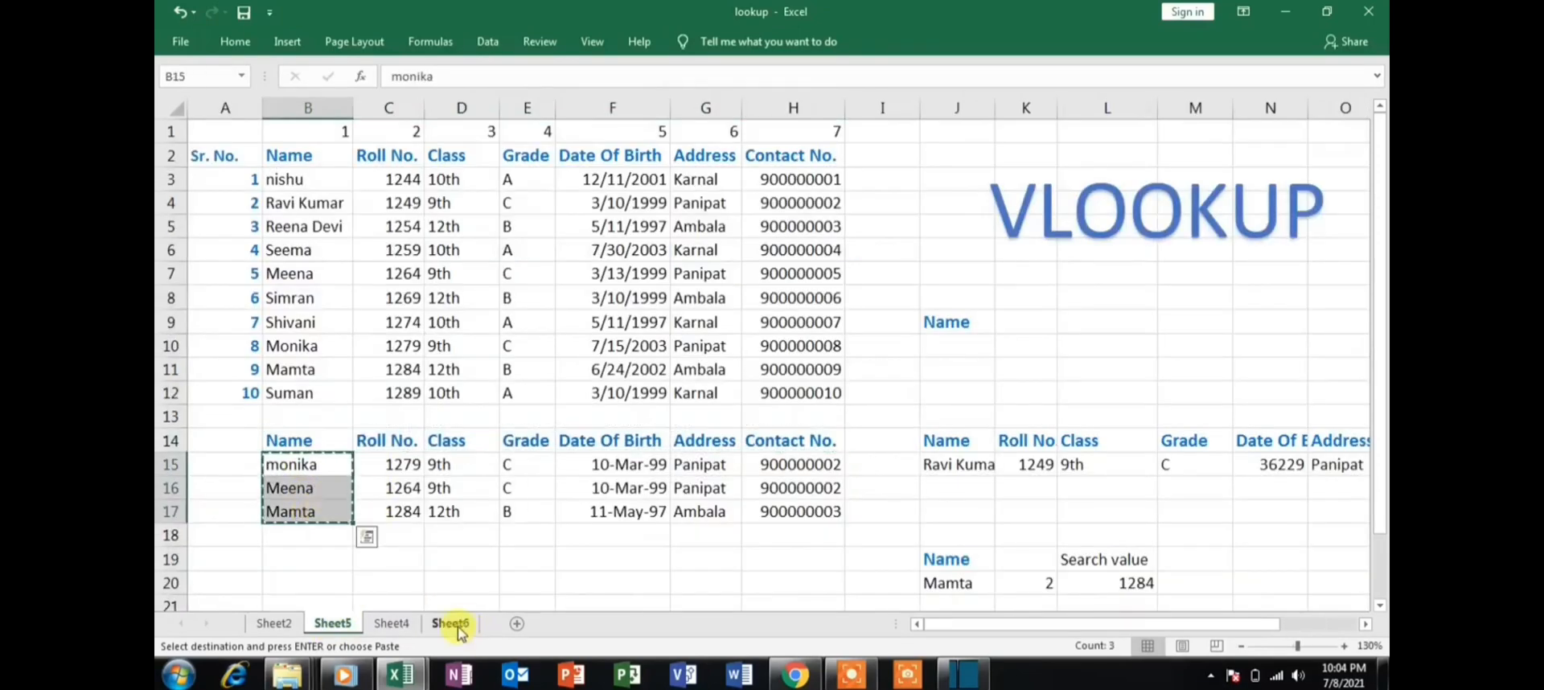
pyautogui.click(450, 623)
pyautogui.click(330, 466)
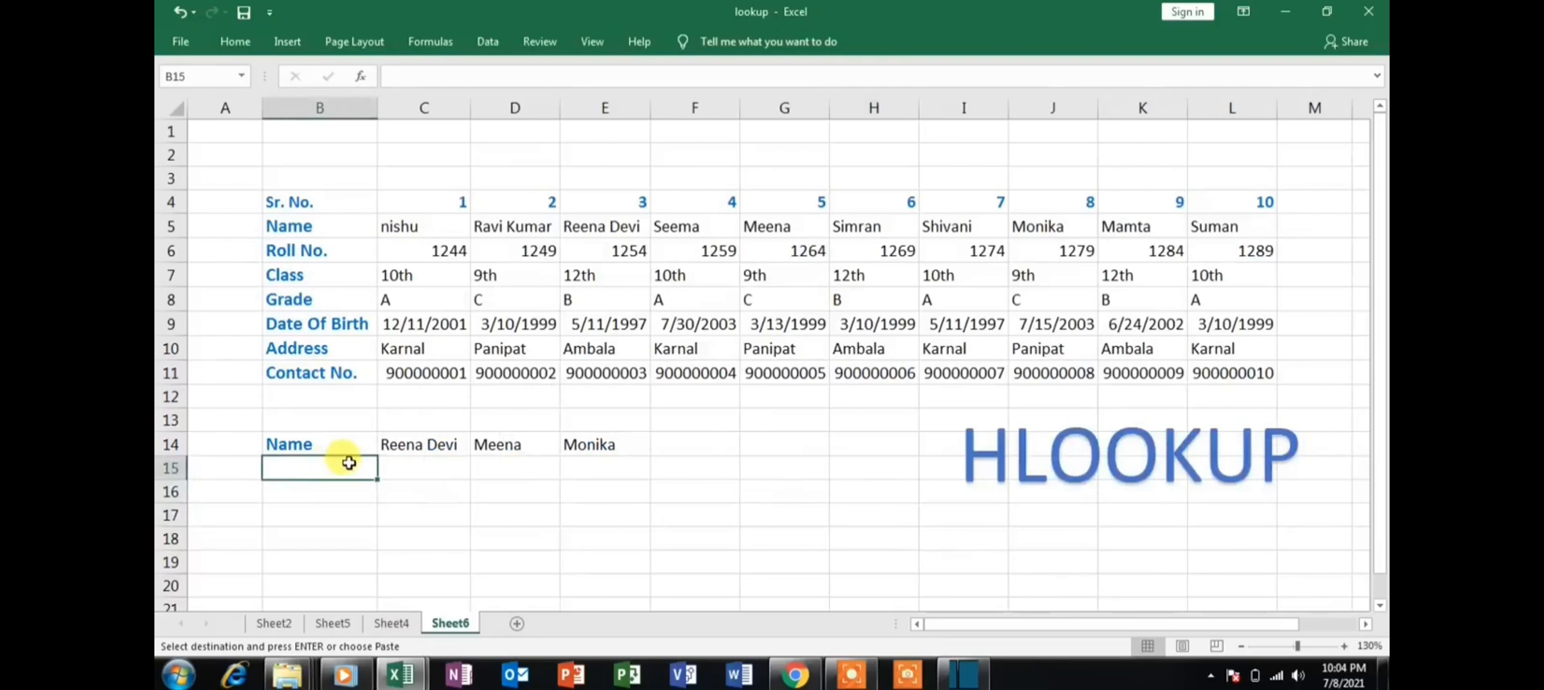
pyautogui.click(392, 623)
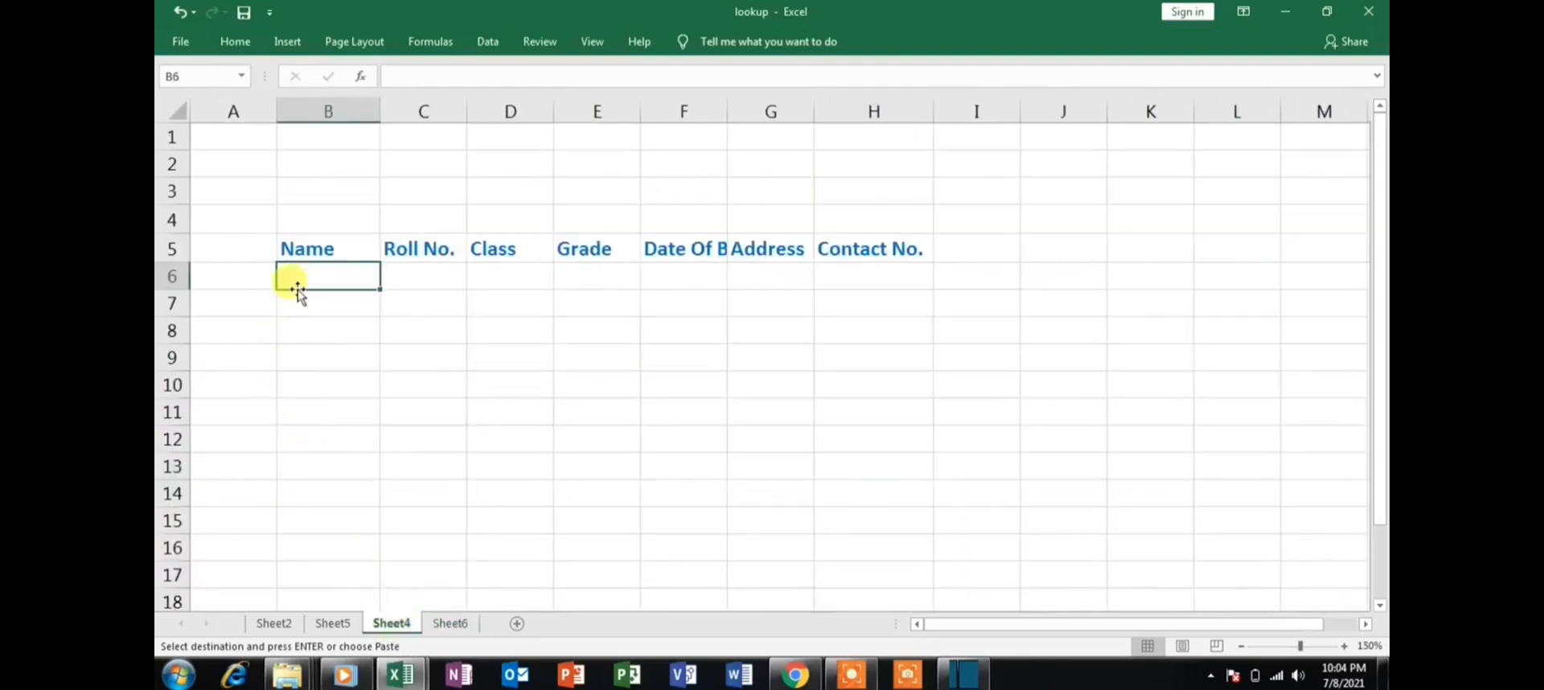
pyautogui.hotkey('ctrl', 'v')
pyautogui.click(599, 410)
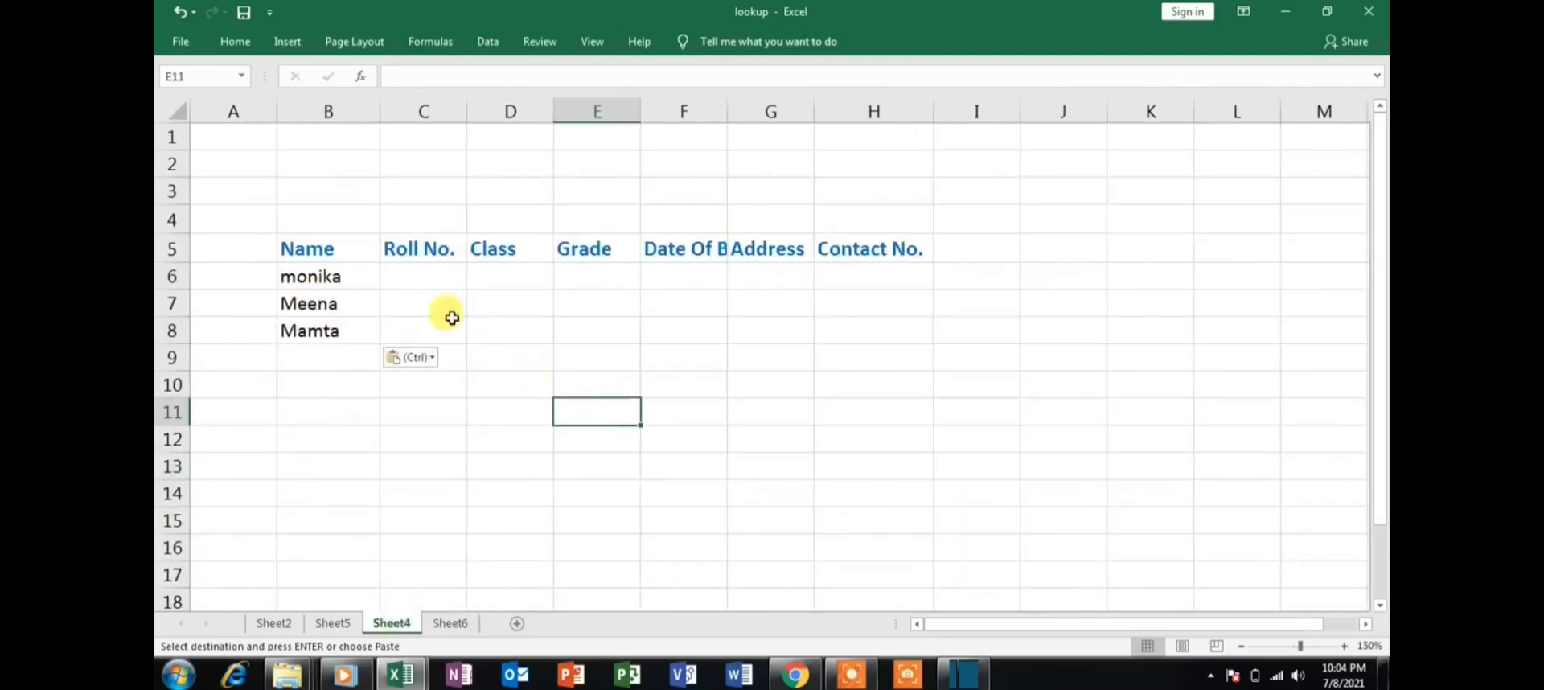
# Start a VLOOKUP formula in C6 of Sheet4 with B6 as the lookup value.
pyautogui.click(438, 277)
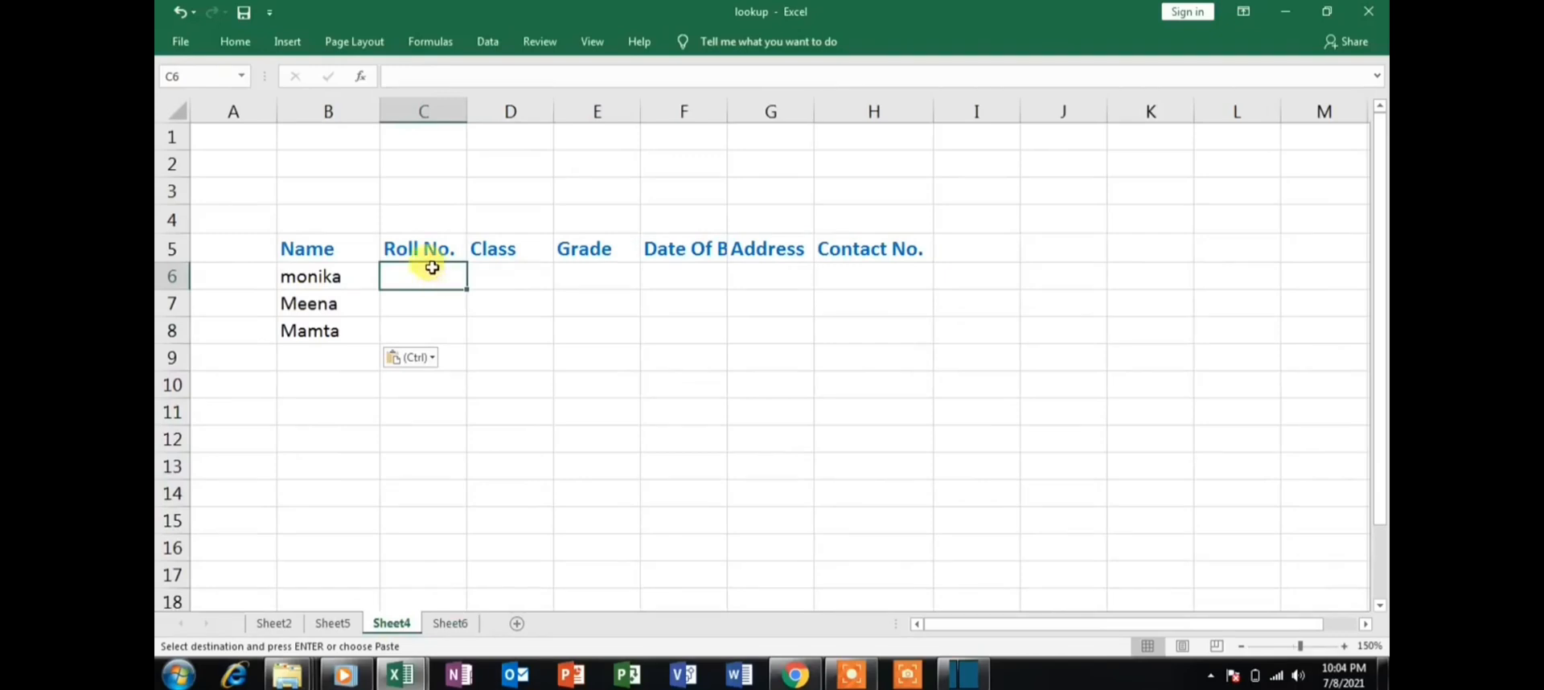
pyautogui.click(337, 628)
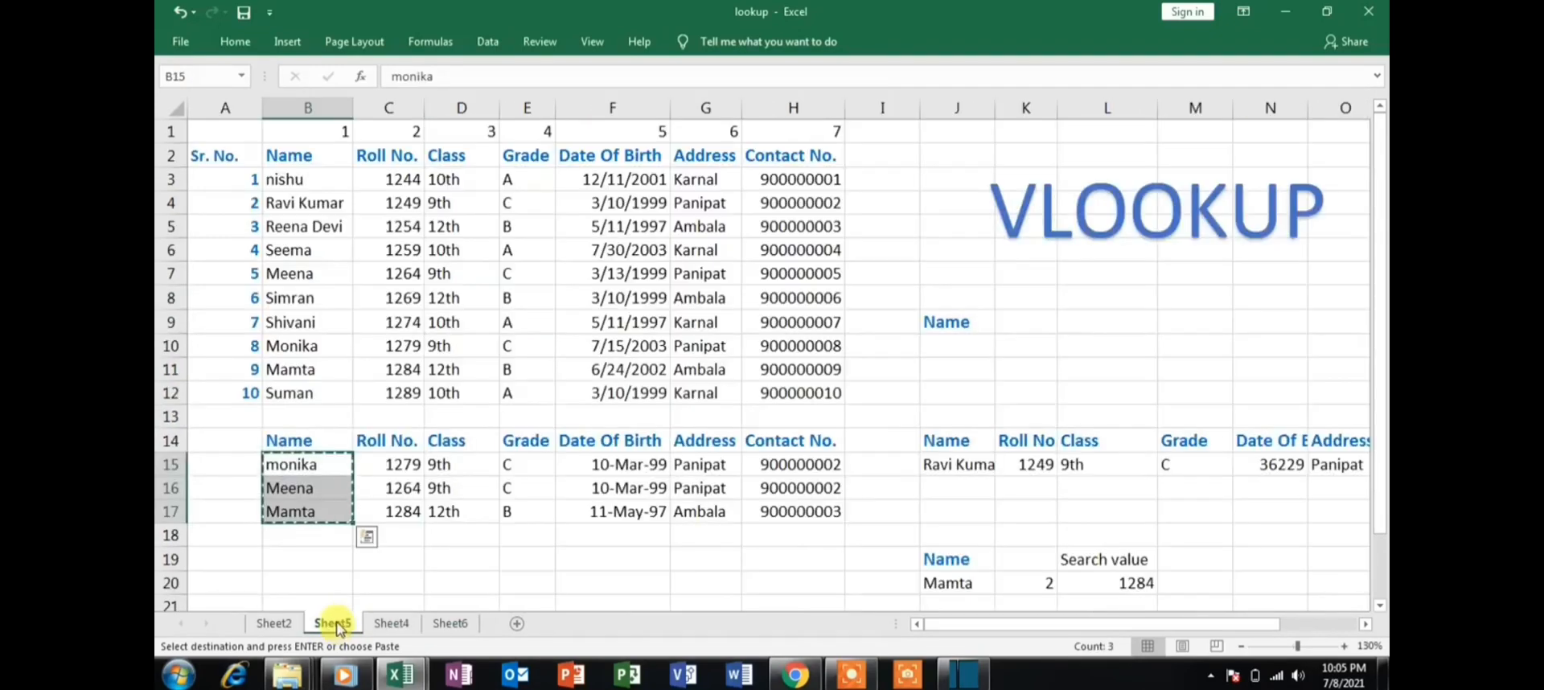
pyautogui.press('Escape')
pyautogui.click(410, 624)
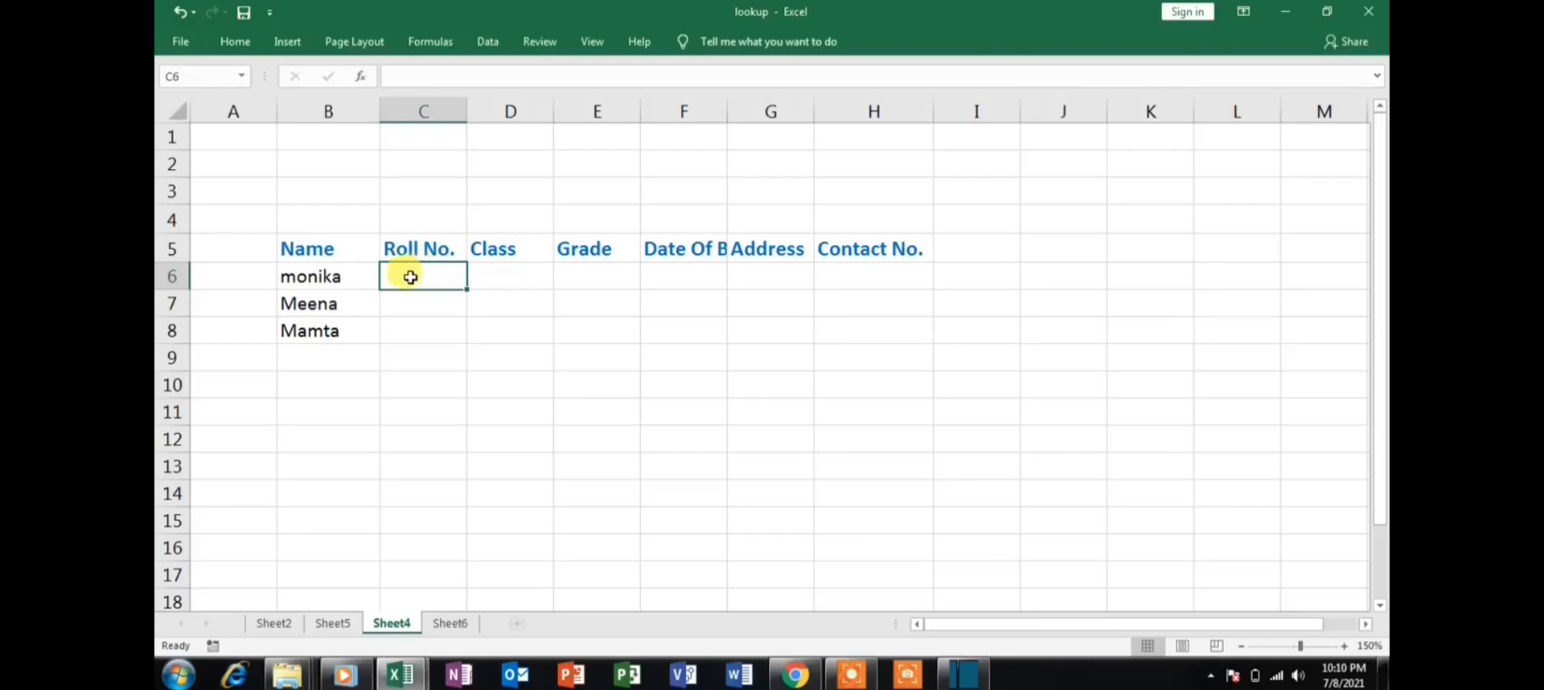
pyautogui.write('=')
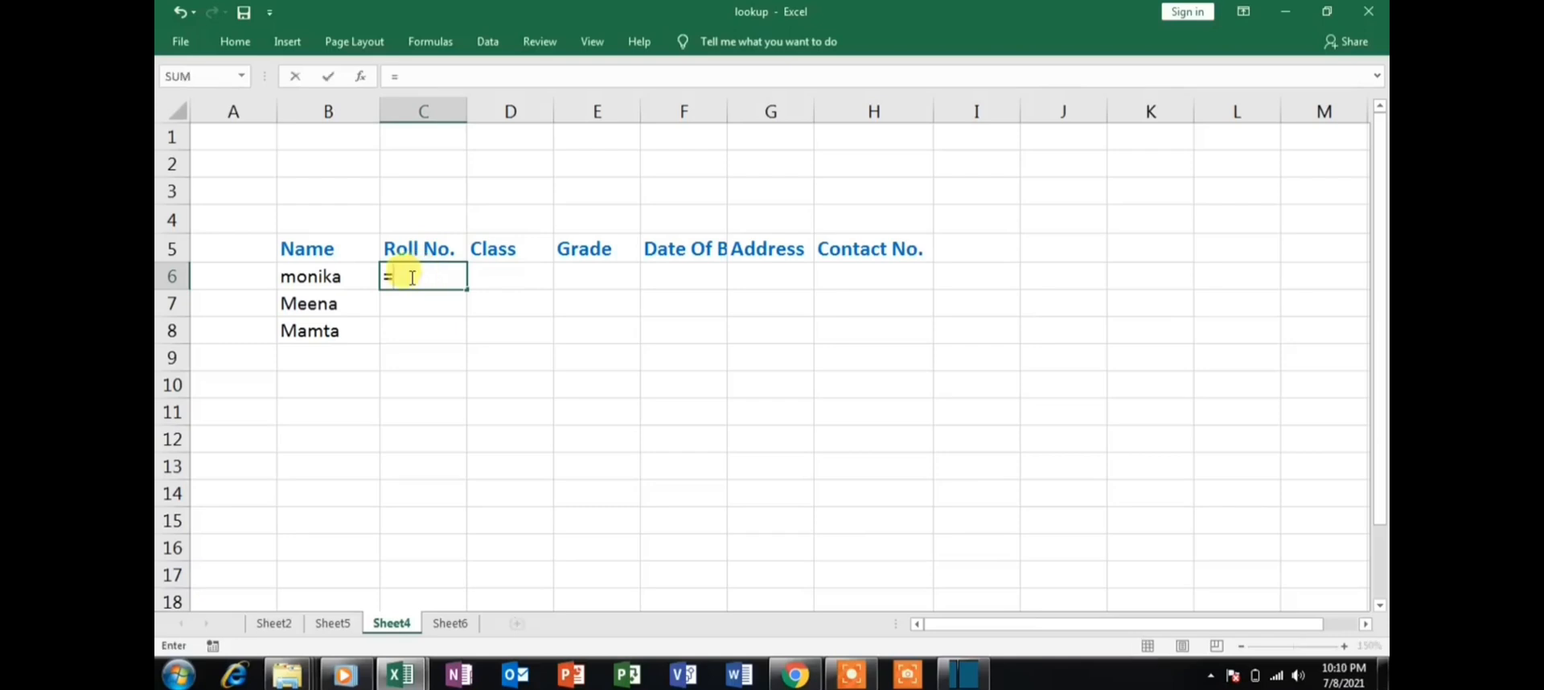
pyautogui.write('vlo')
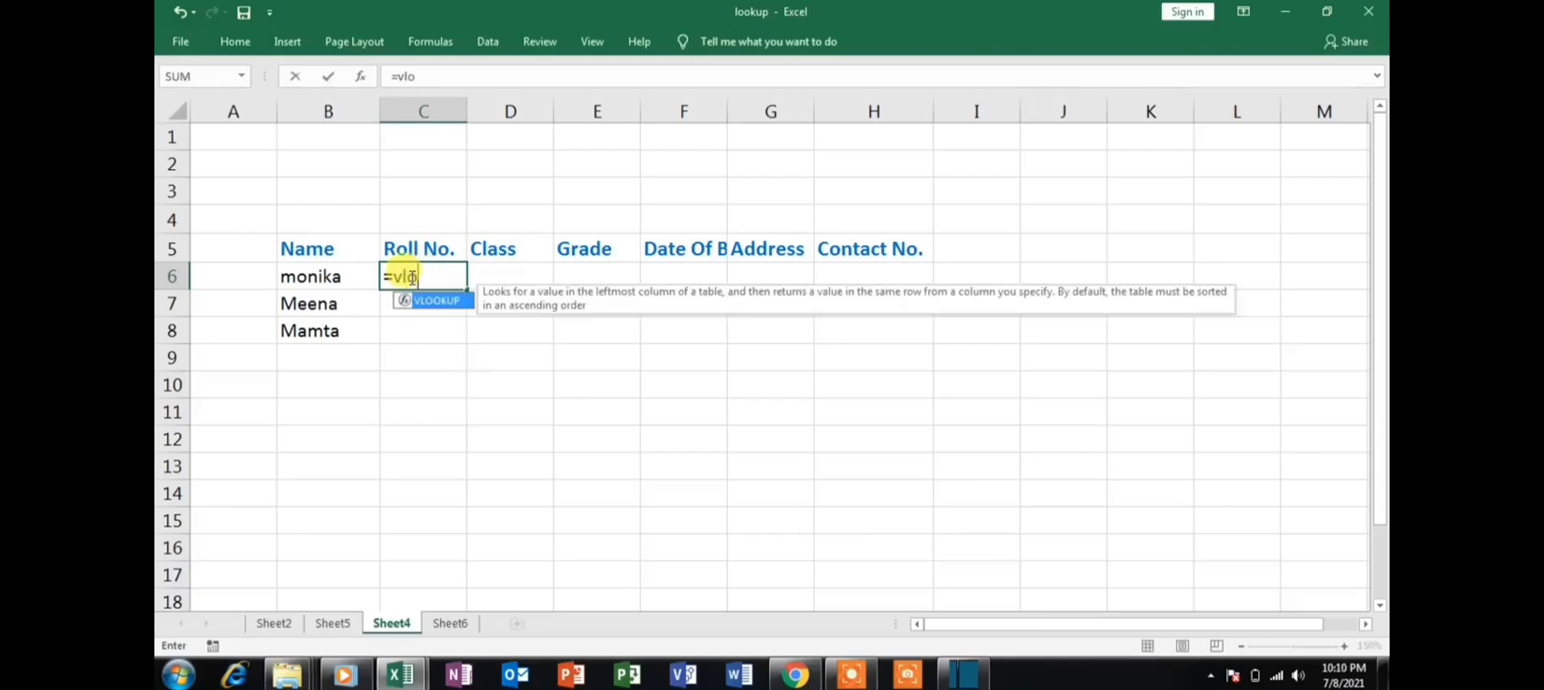
pyautogui.write('okup(')
pyautogui.click(306, 276)
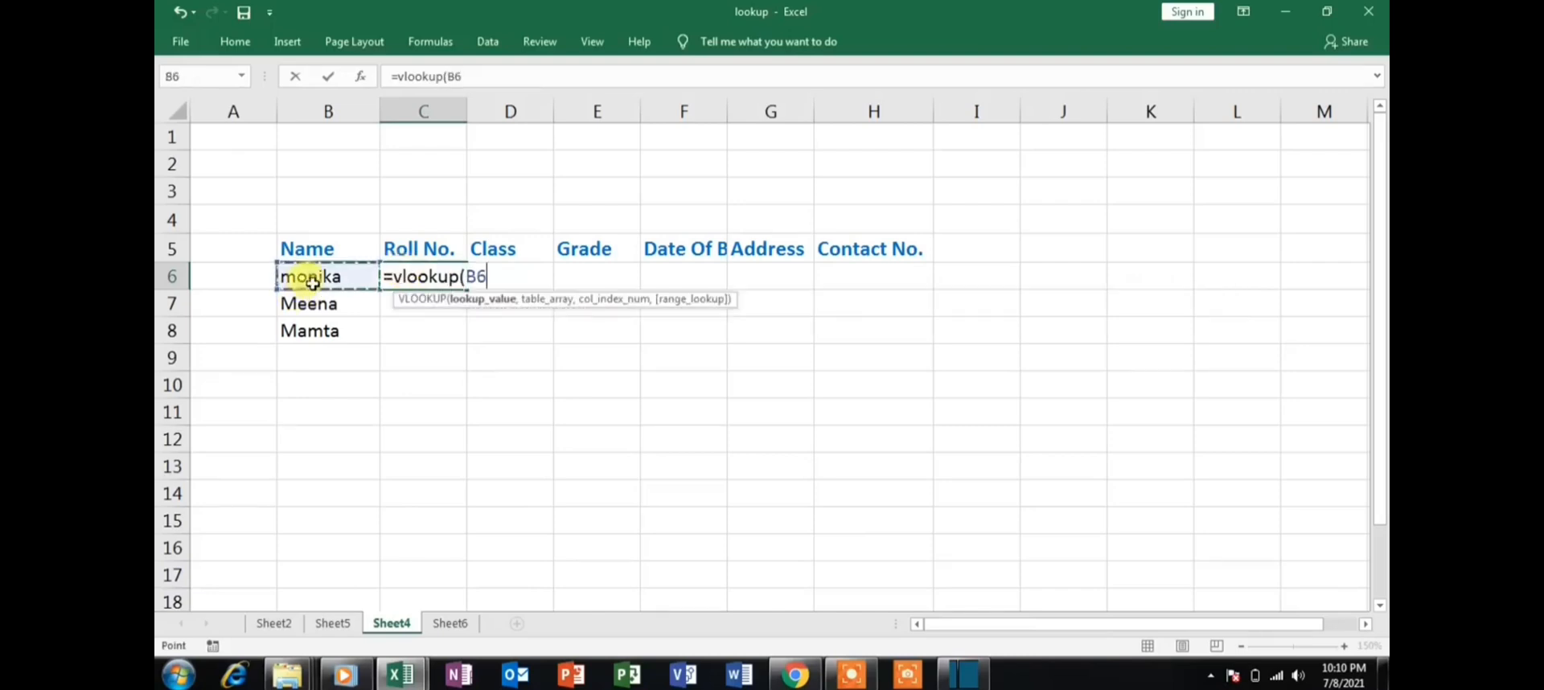
pyautogui.write(',')
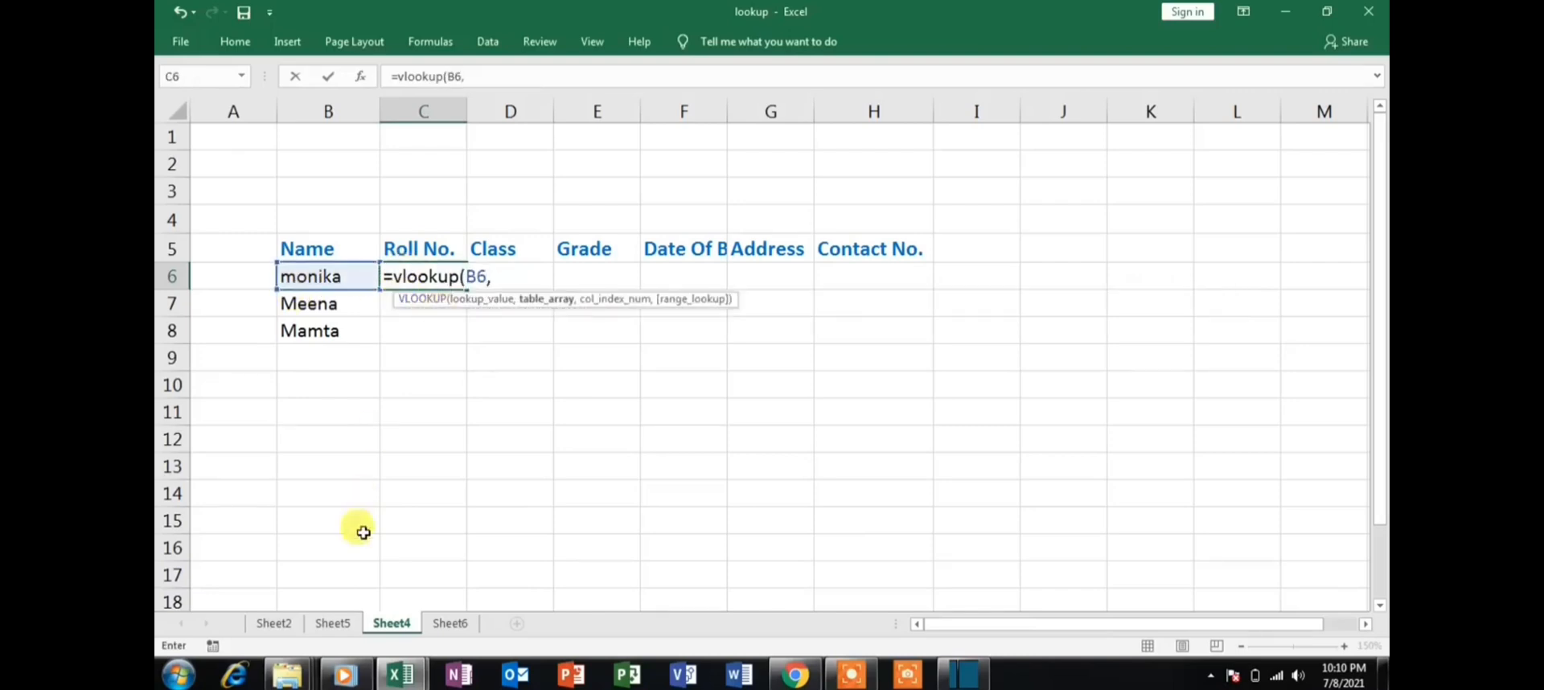
# Select B3:H12 on Sheet5 as the formula's table array and return to Sheet4 with the formula still open.
pyautogui.click(332, 623)
pyautogui.moveTo(287, 178); pyautogui.dragTo(790, 391)
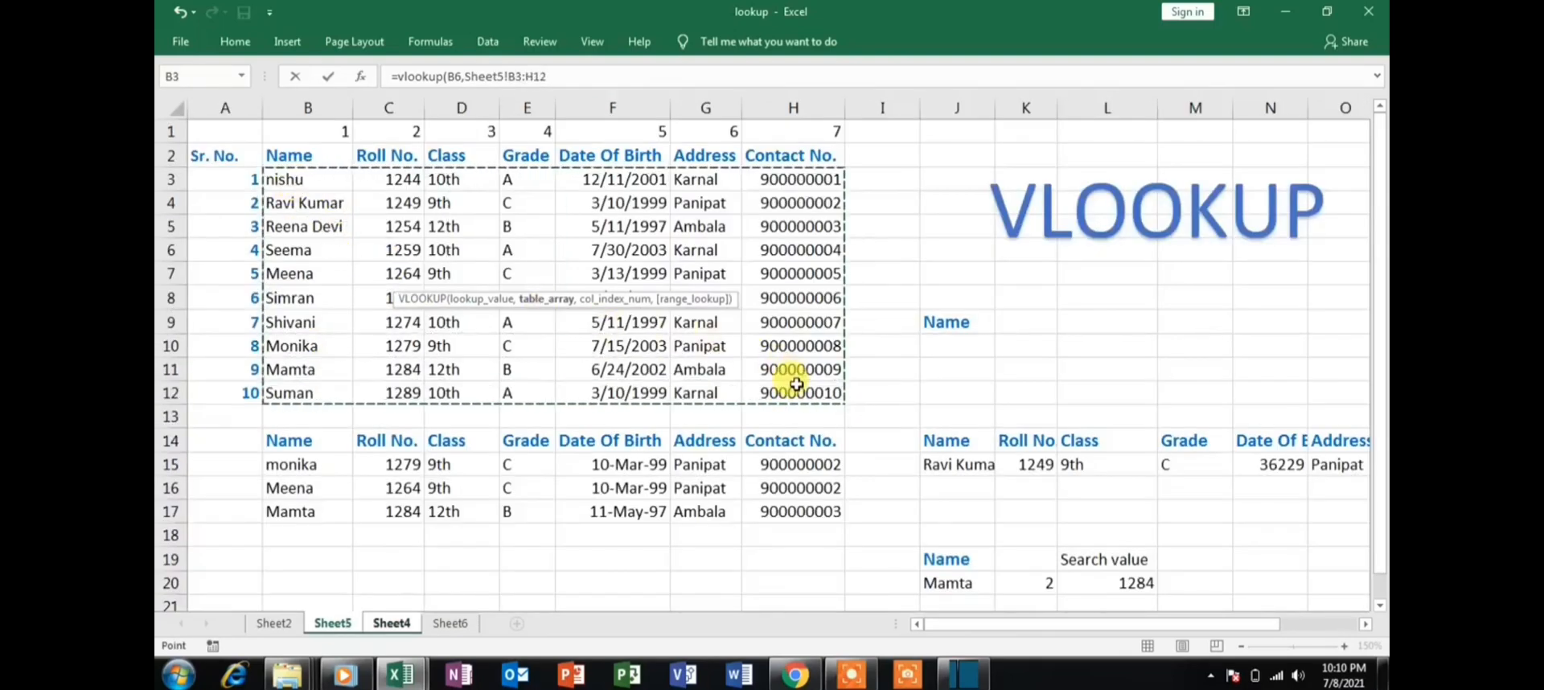
pyautogui.click(402, 624)
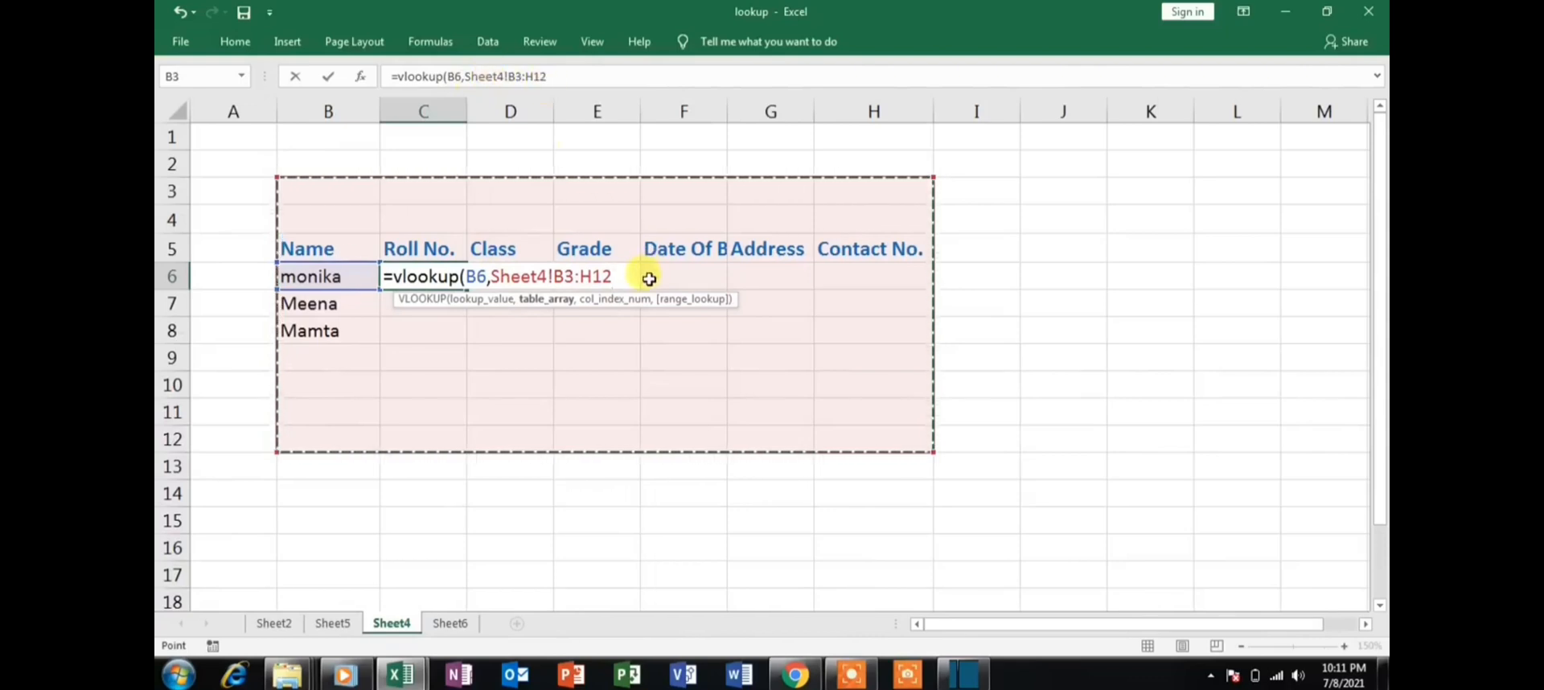
# Finish the VLOOKUP with column index 2 and an empty range-lookup argument, and dismiss the circular reference warning.
pyautogui.write(',')
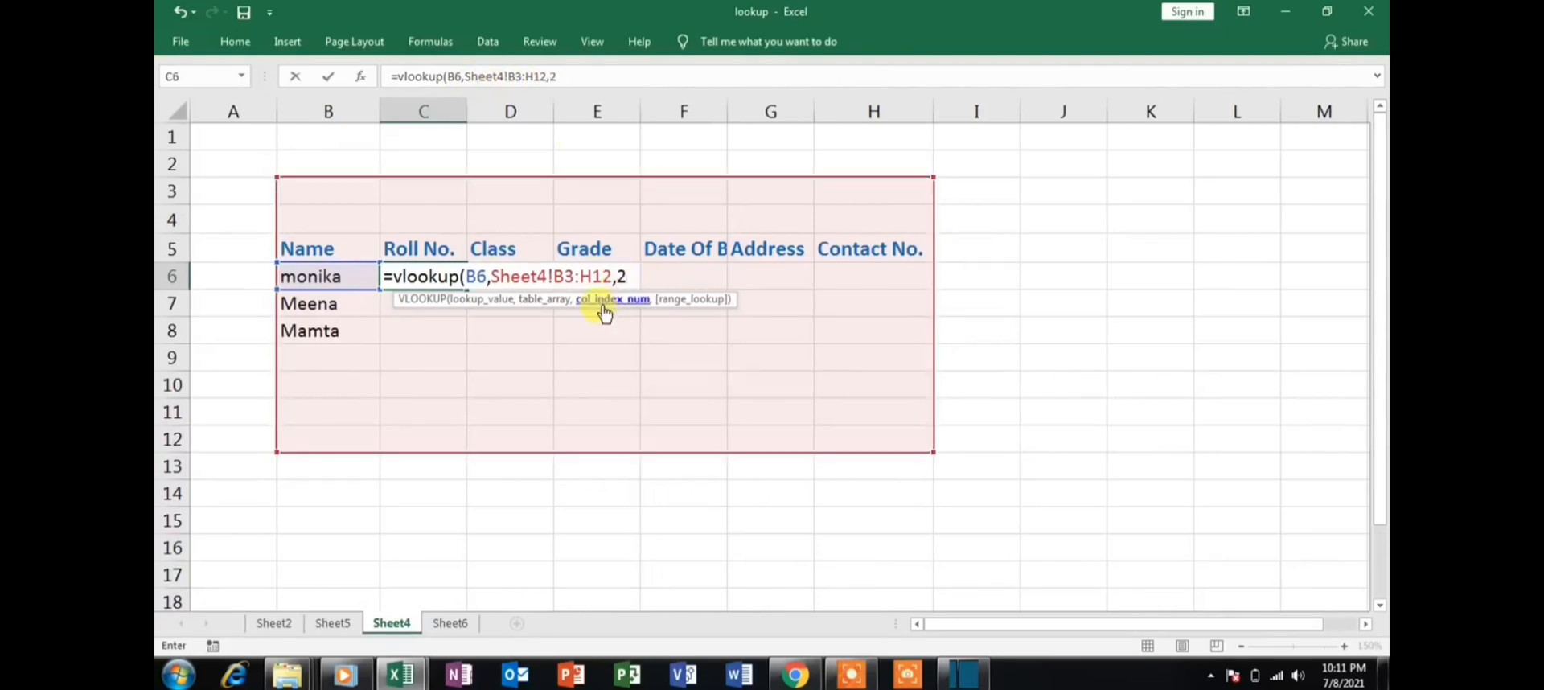
pyautogui.write('2,')
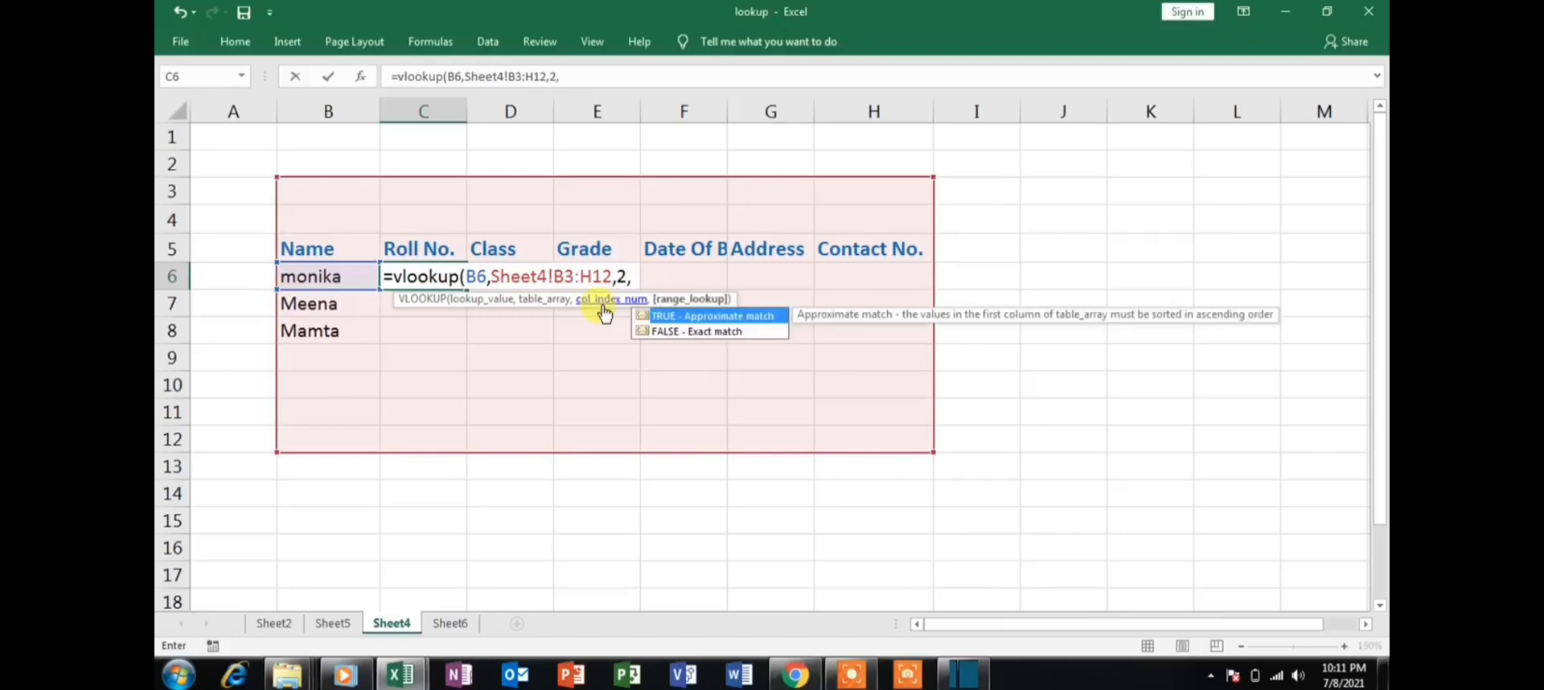
pyautogui.press('Down')
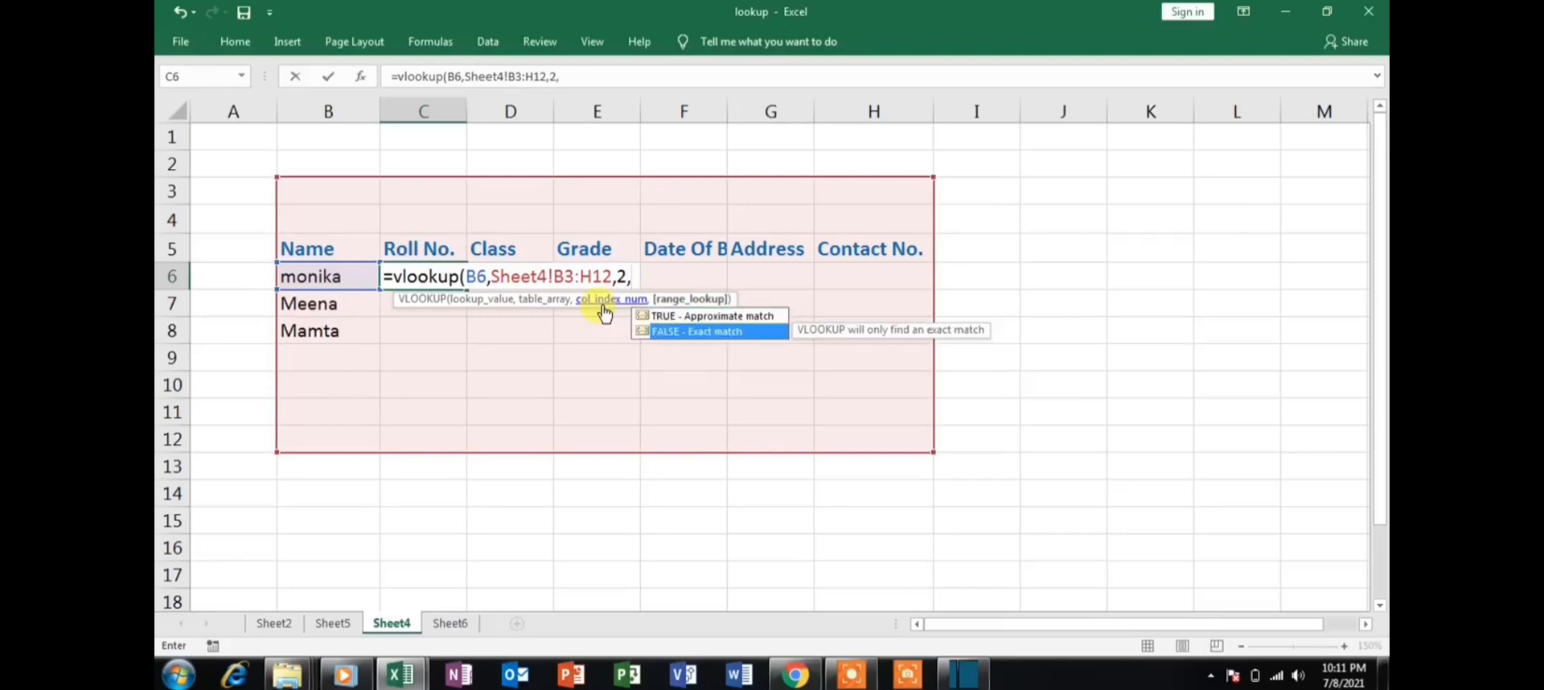
pyautogui.press('Return')
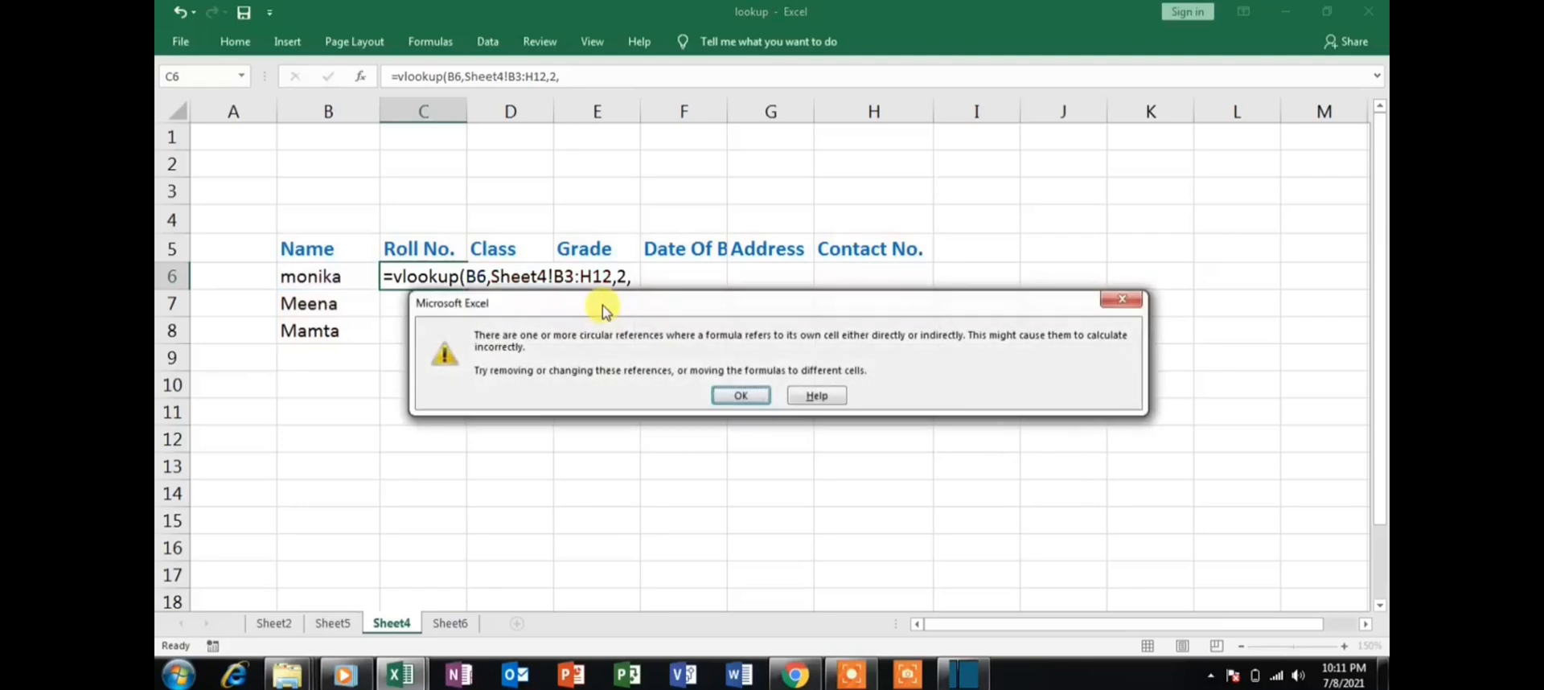
pyautogui.click(741, 395)
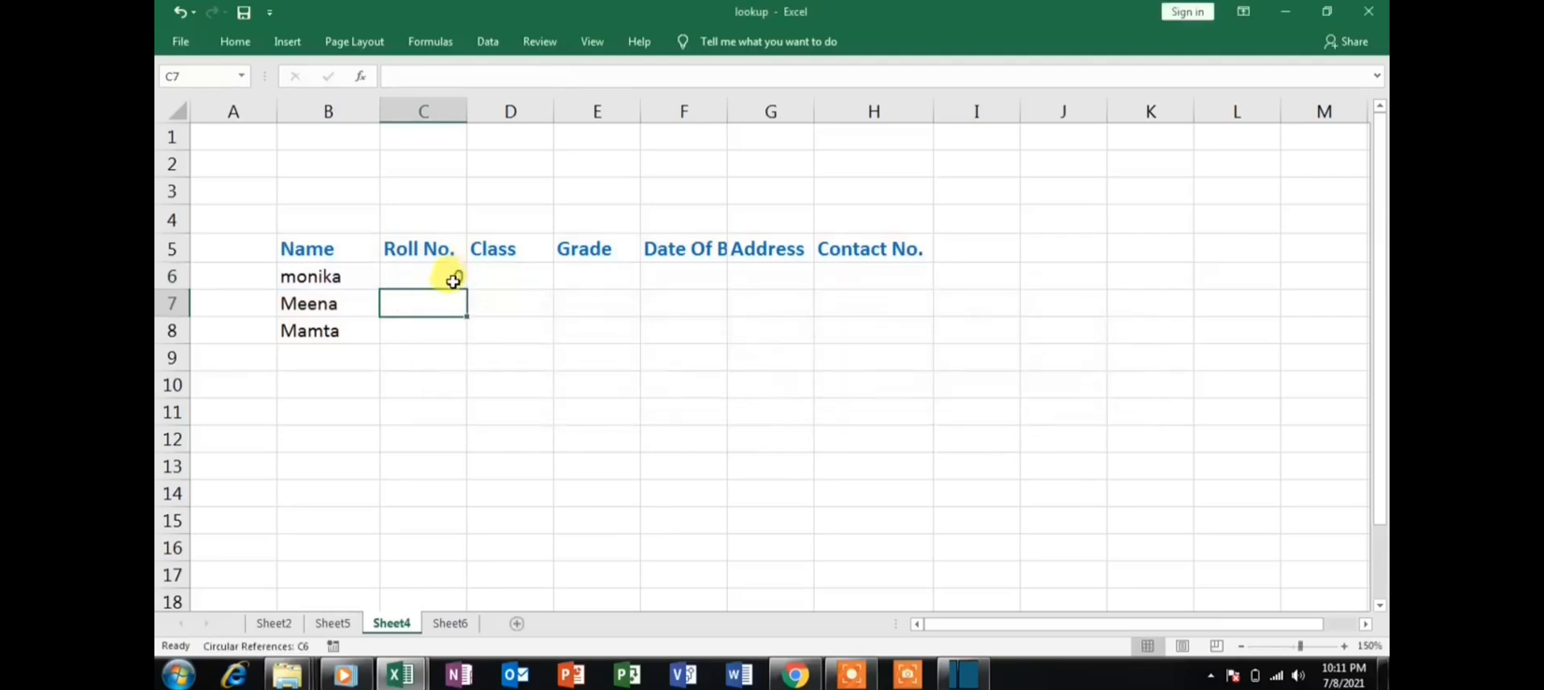
# Correct the sheet reference in C6's VLOOKUP so that the table array is Sheet5!B3:H12.
pyautogui.click(453, 280)
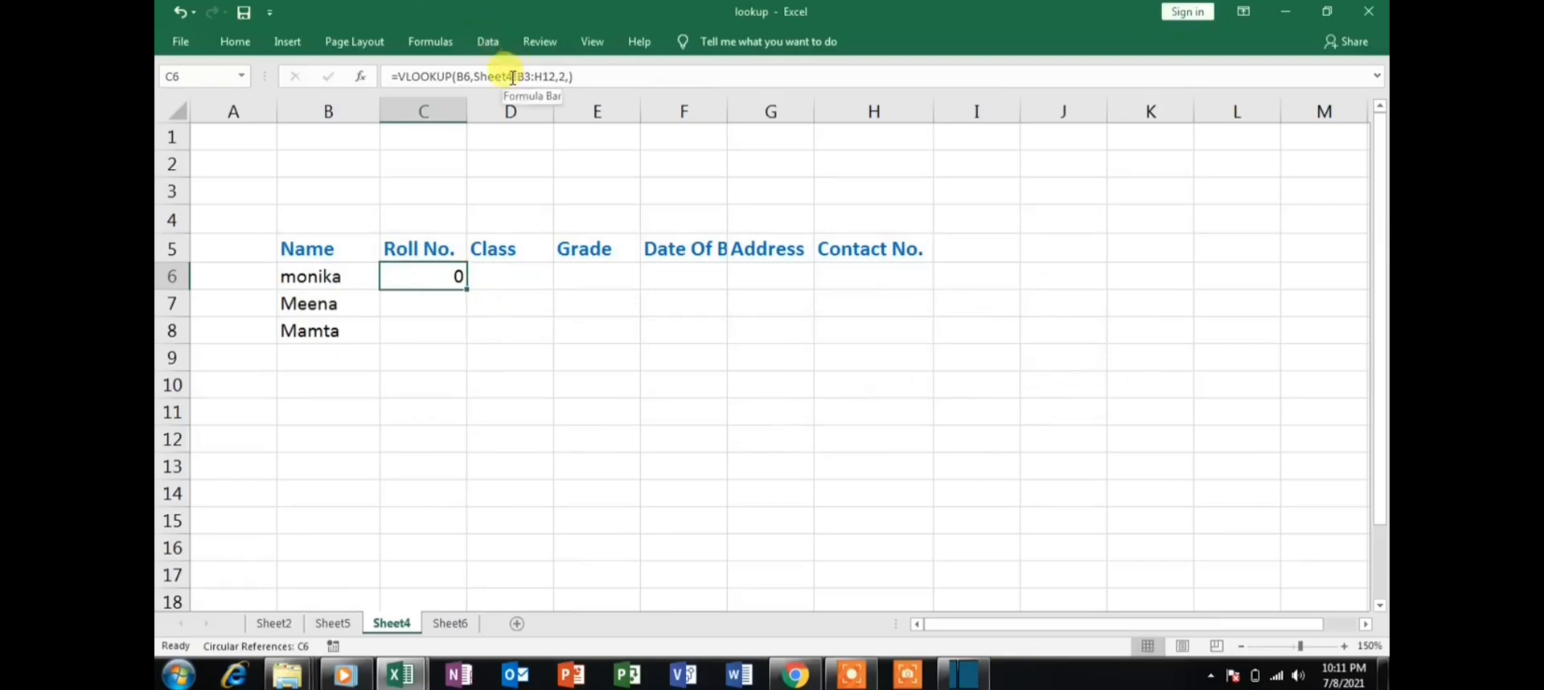
pyautogui.click(513, 78)
pyautogui.press('BackSpace')
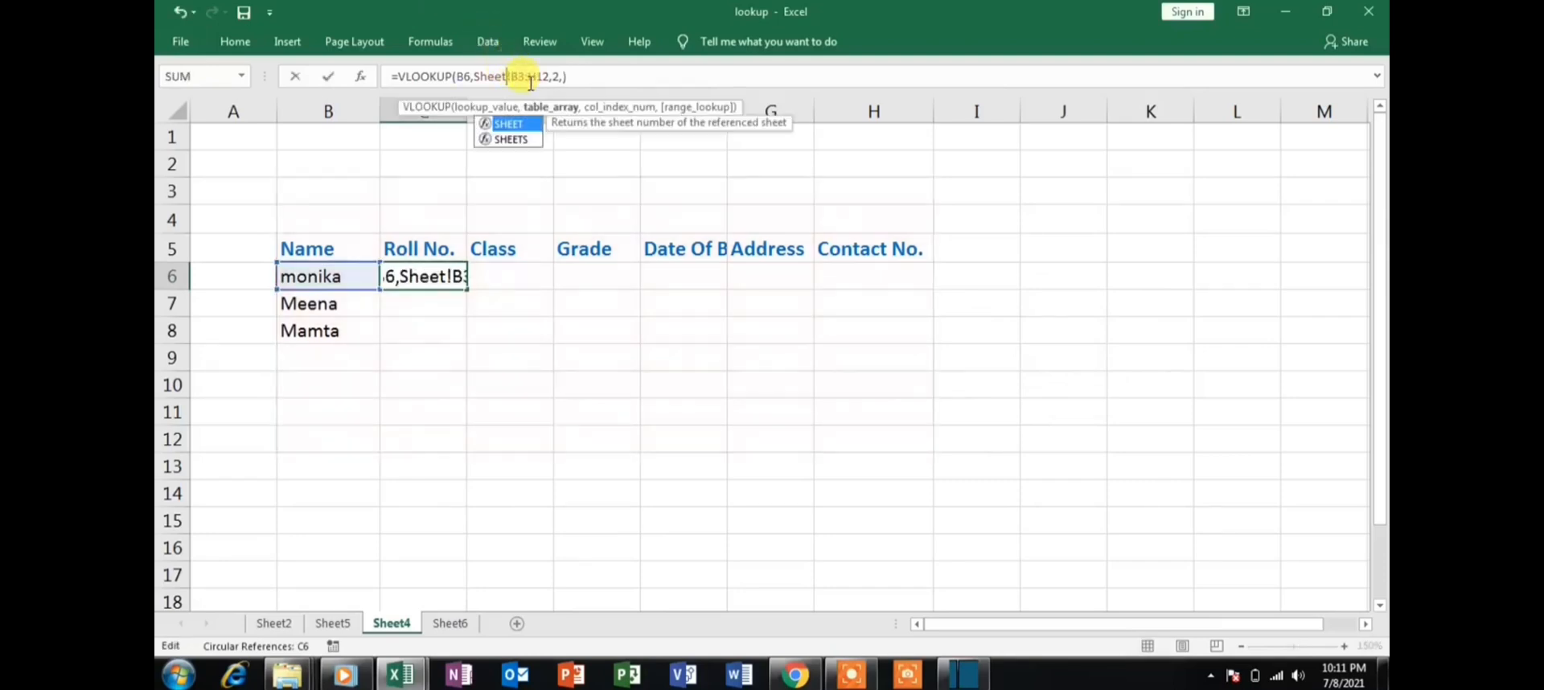
pyautogui.write('5')
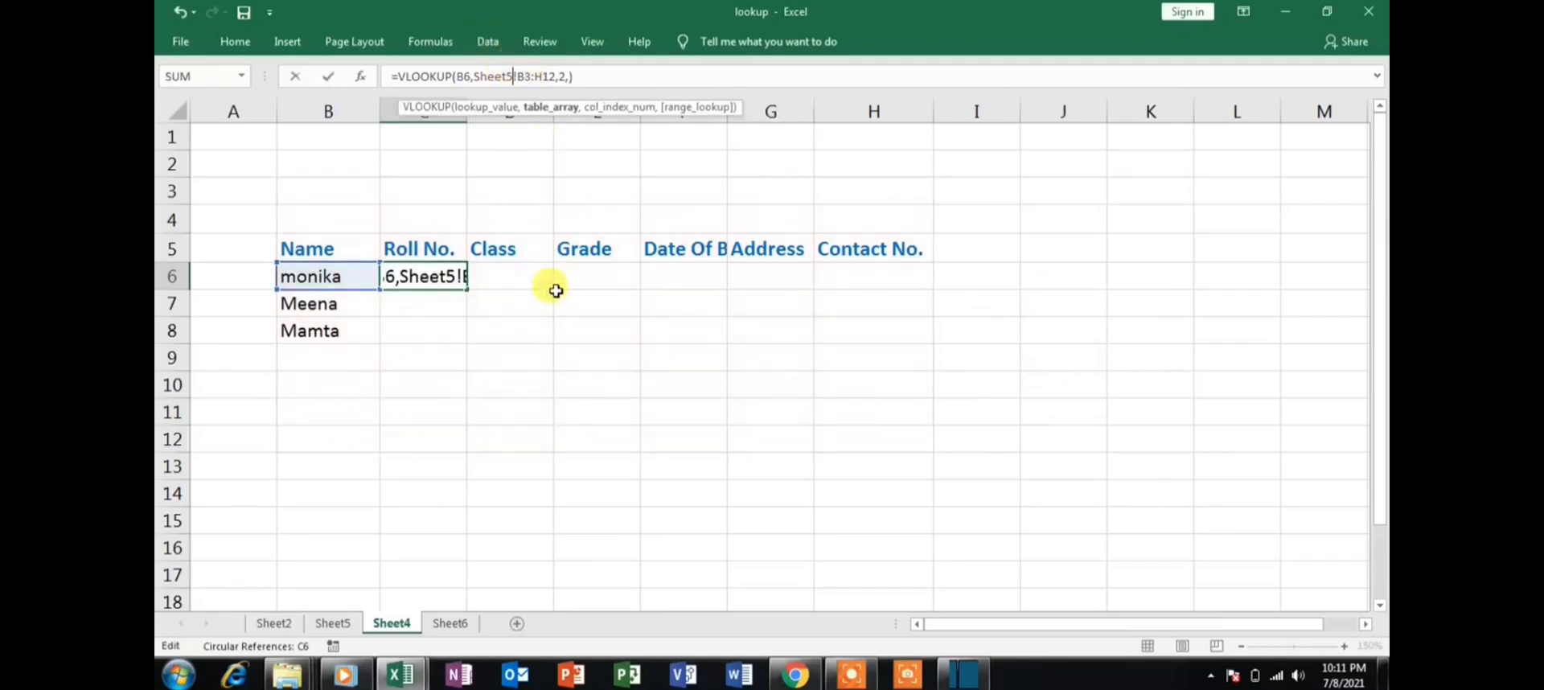
pyautogui.press('Return')
# Fill the C6 formula down to C8 and across to H8.
pyautogui.click(408, 273)
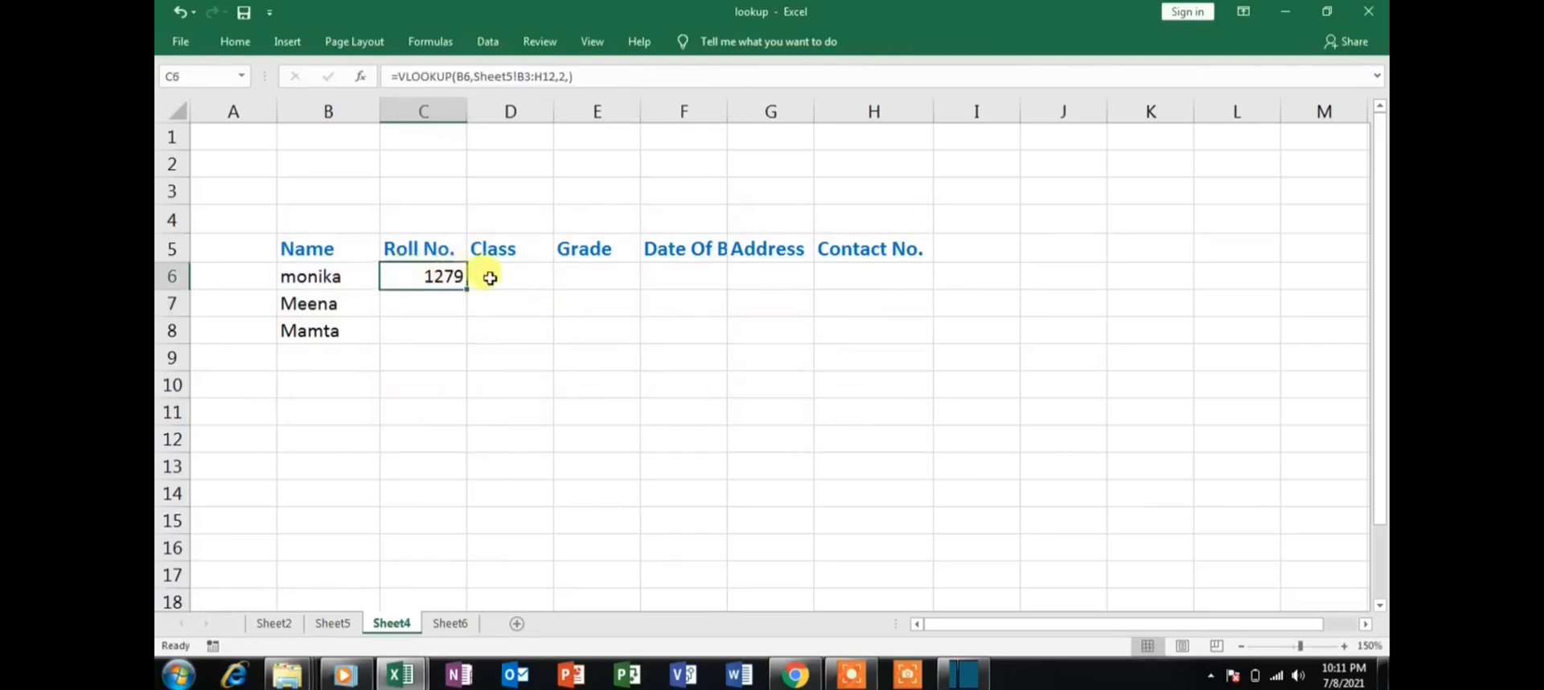
pyautogui.moveTo(469, 292); pyautogui.dragTo(466, 341)
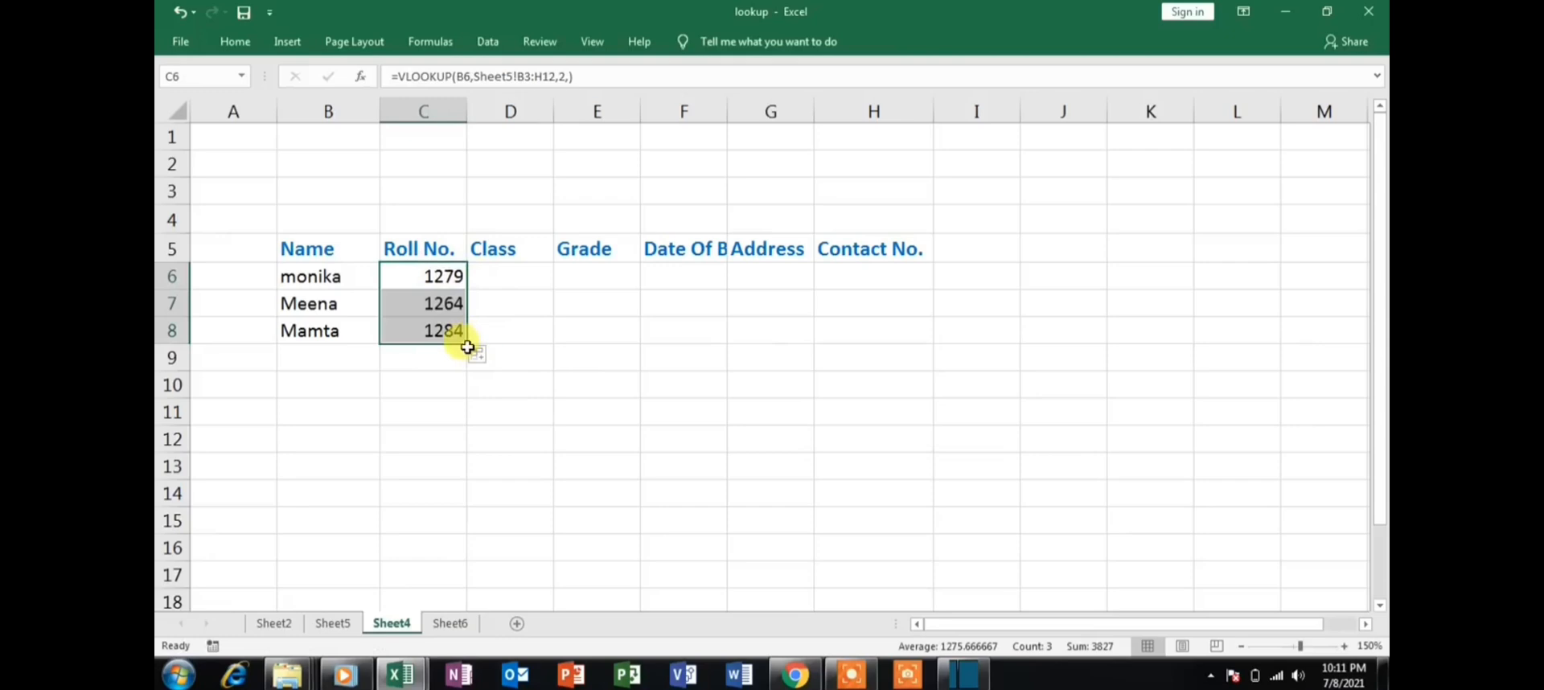
pyautogui.moveTo(469, 344); pyautogui.dragTo(924, 346)
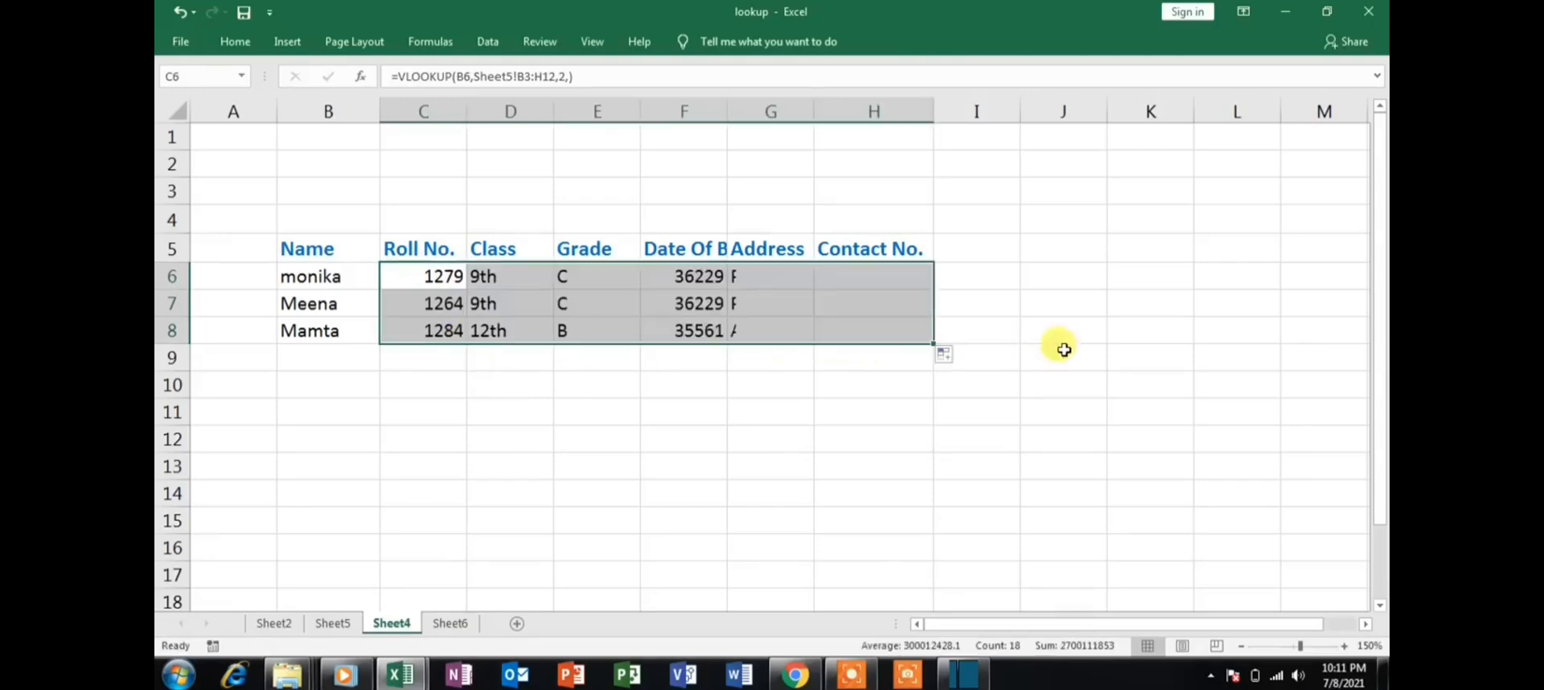
pyautogui.click(1112, 354)
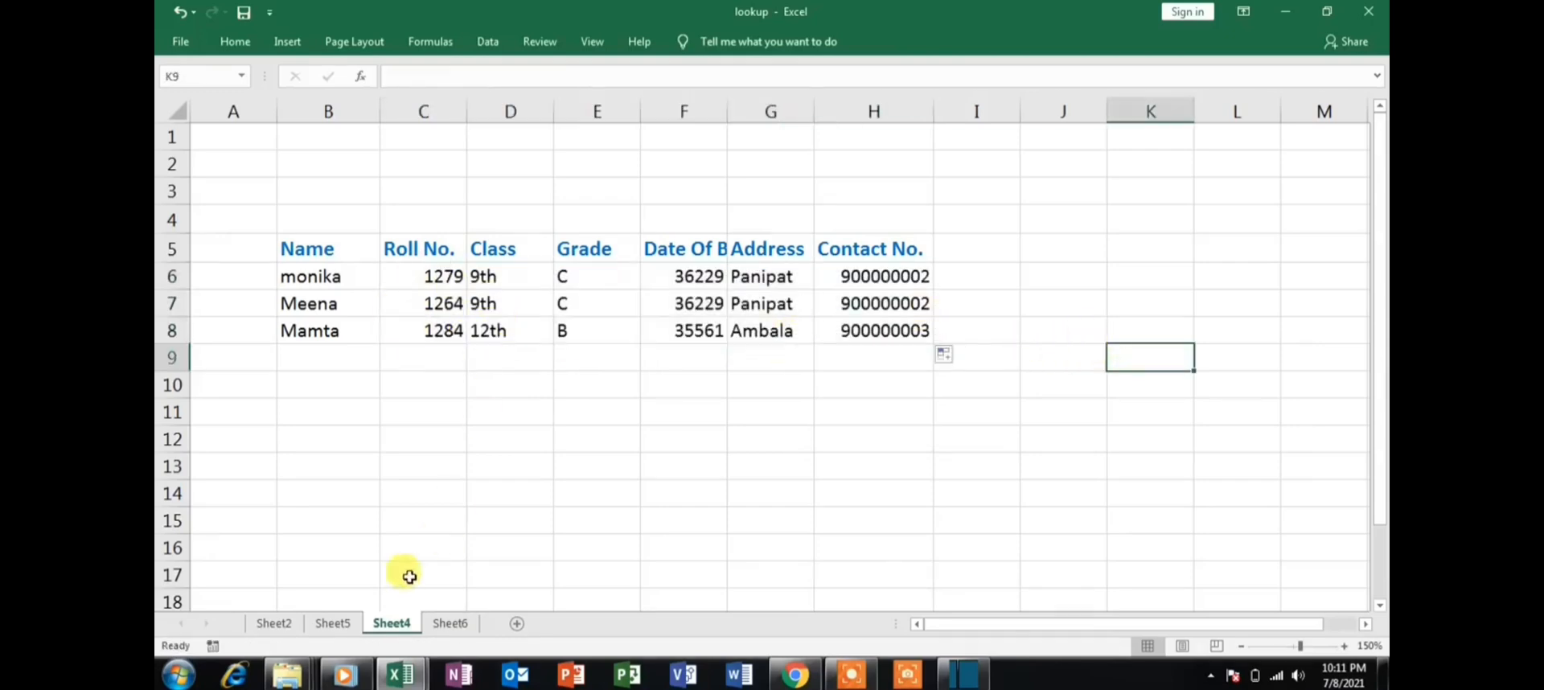
# Compare the source table on Sheet5 with the lookup on Sheet4, and open the HLOOKUP data on Sheet6.
pyautogui.click(334, 625)
pyautogui.click(390, 624)
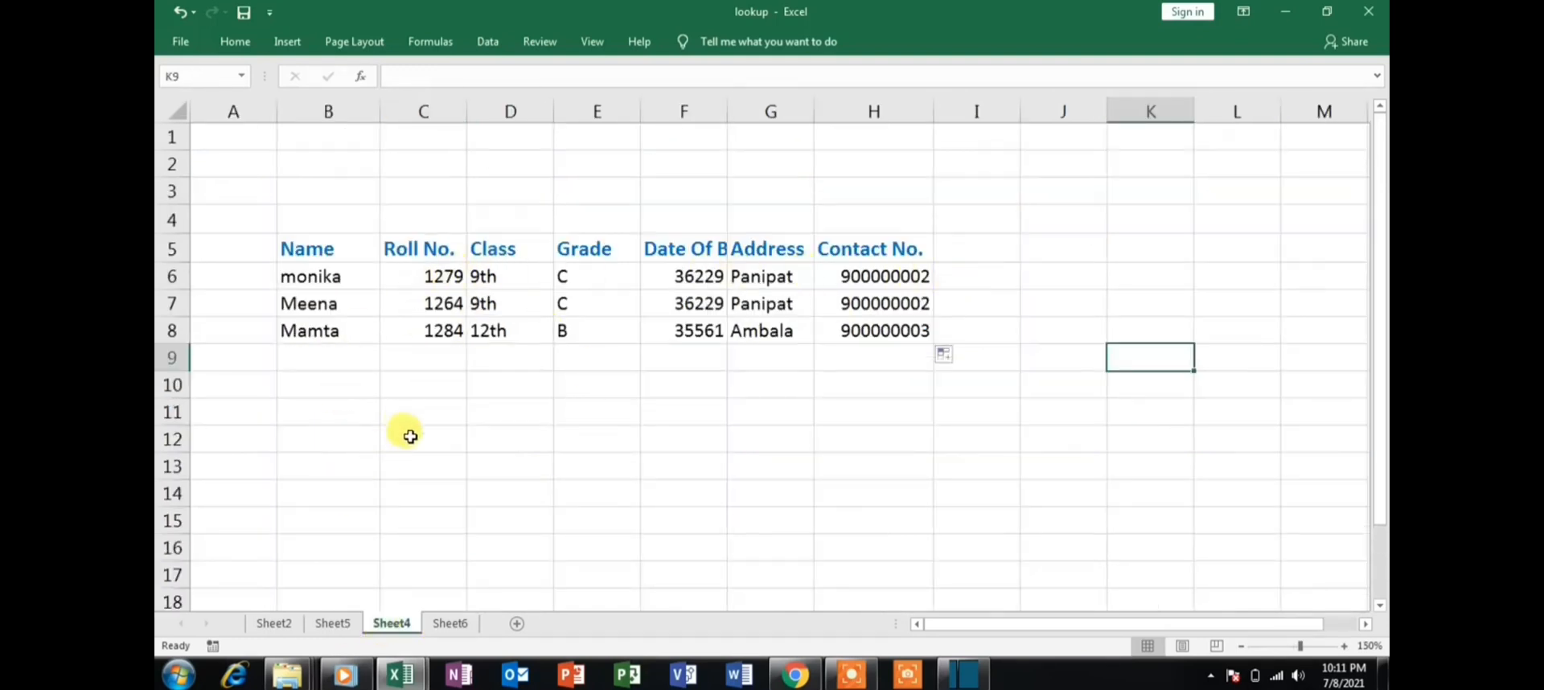
pyautogui.click(450, 624)
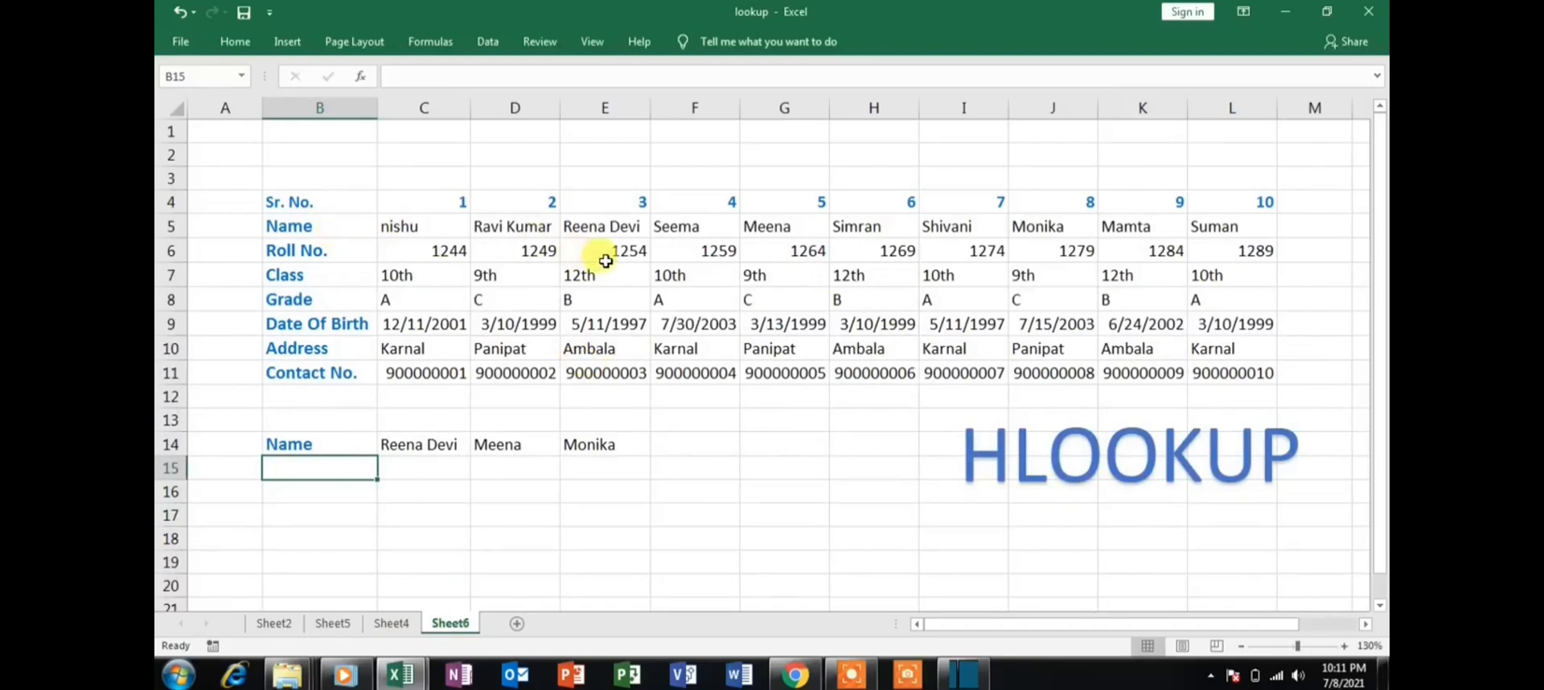
# Copy the student table A2:H12 on Sheet5 and add a new worksheet to hold the copy.
pyautogui.click(331, 624)
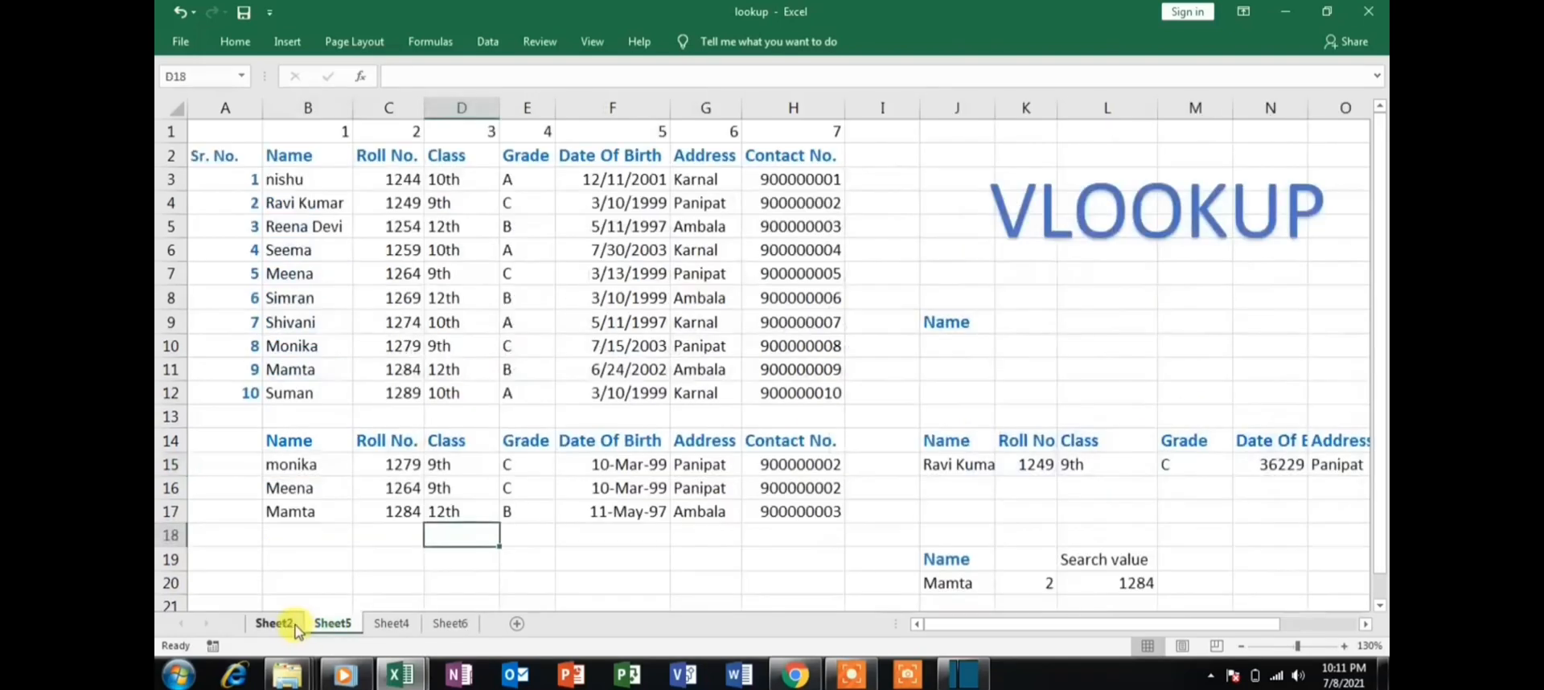
pyautogui.moveTo(214, 158); pyautogui.dragTo(806, 395)
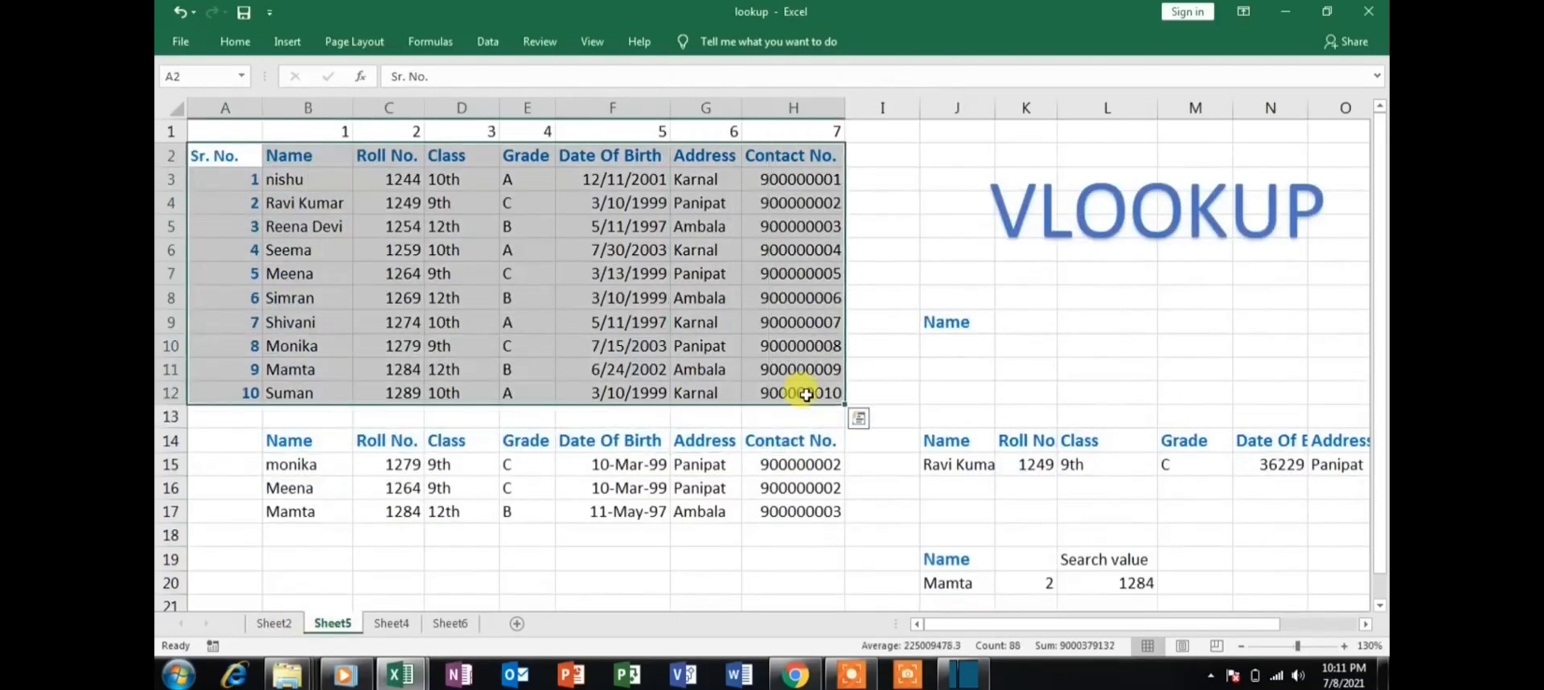
pyautogui.hotkey('ctrl', 'c')
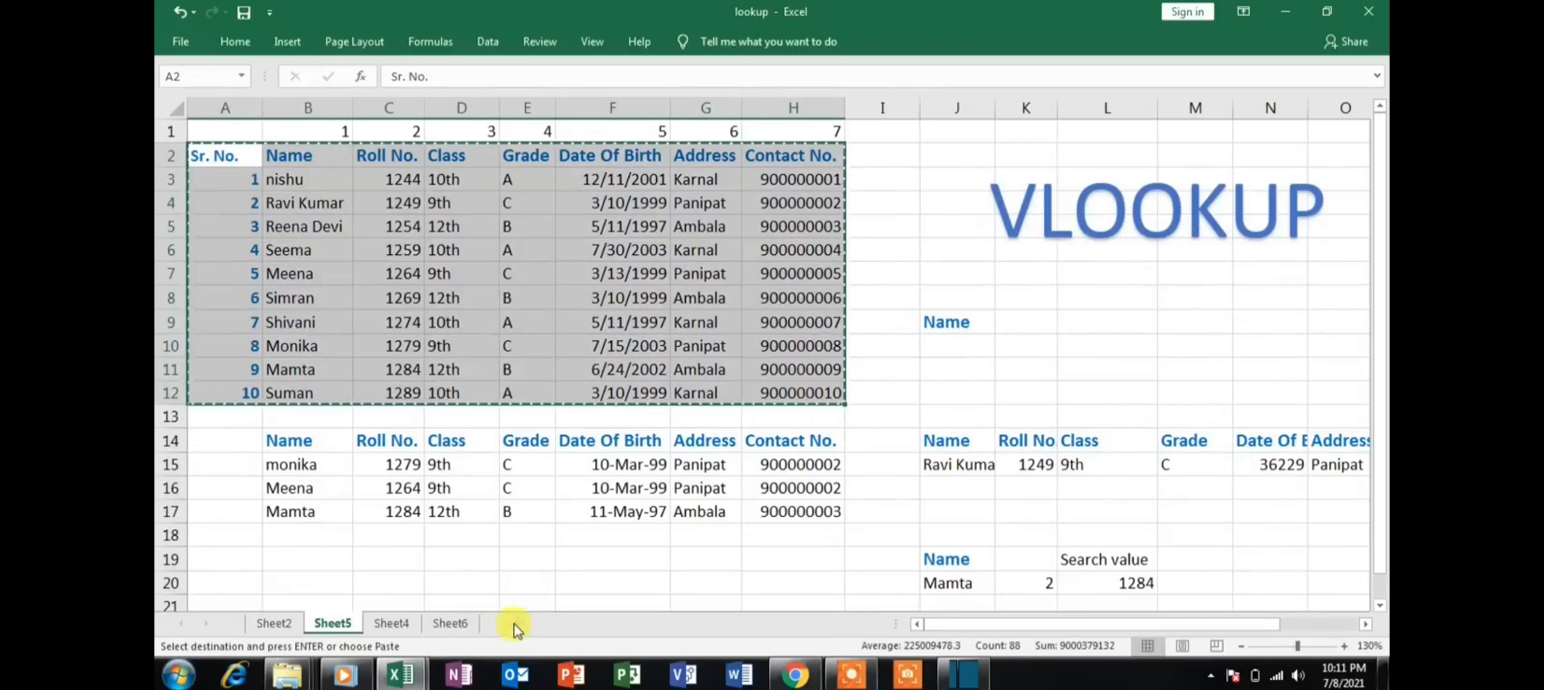
pyautogui.click(515, 625)
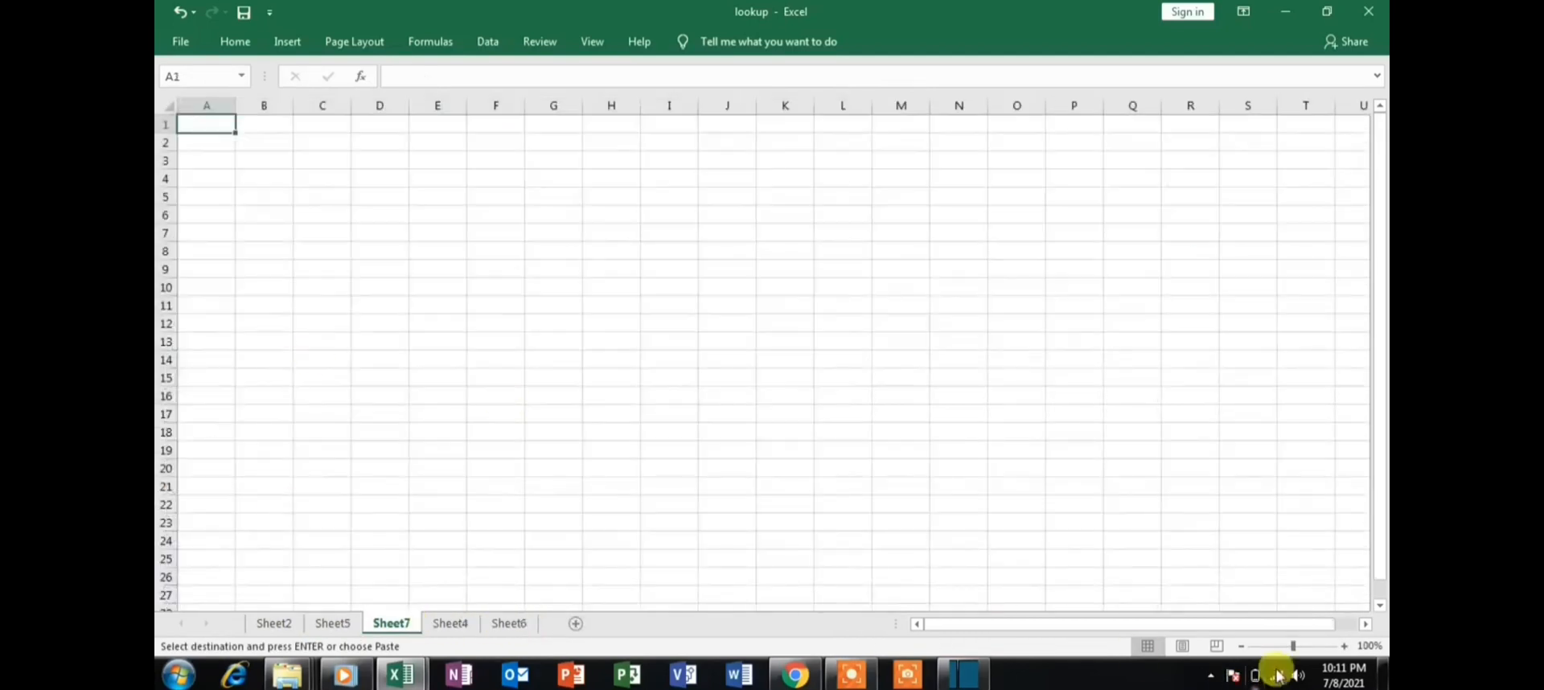
pyautogui.click(1344, 645)
pyautogui.click(1344, 646)
pyautogui.click(1344, 645)
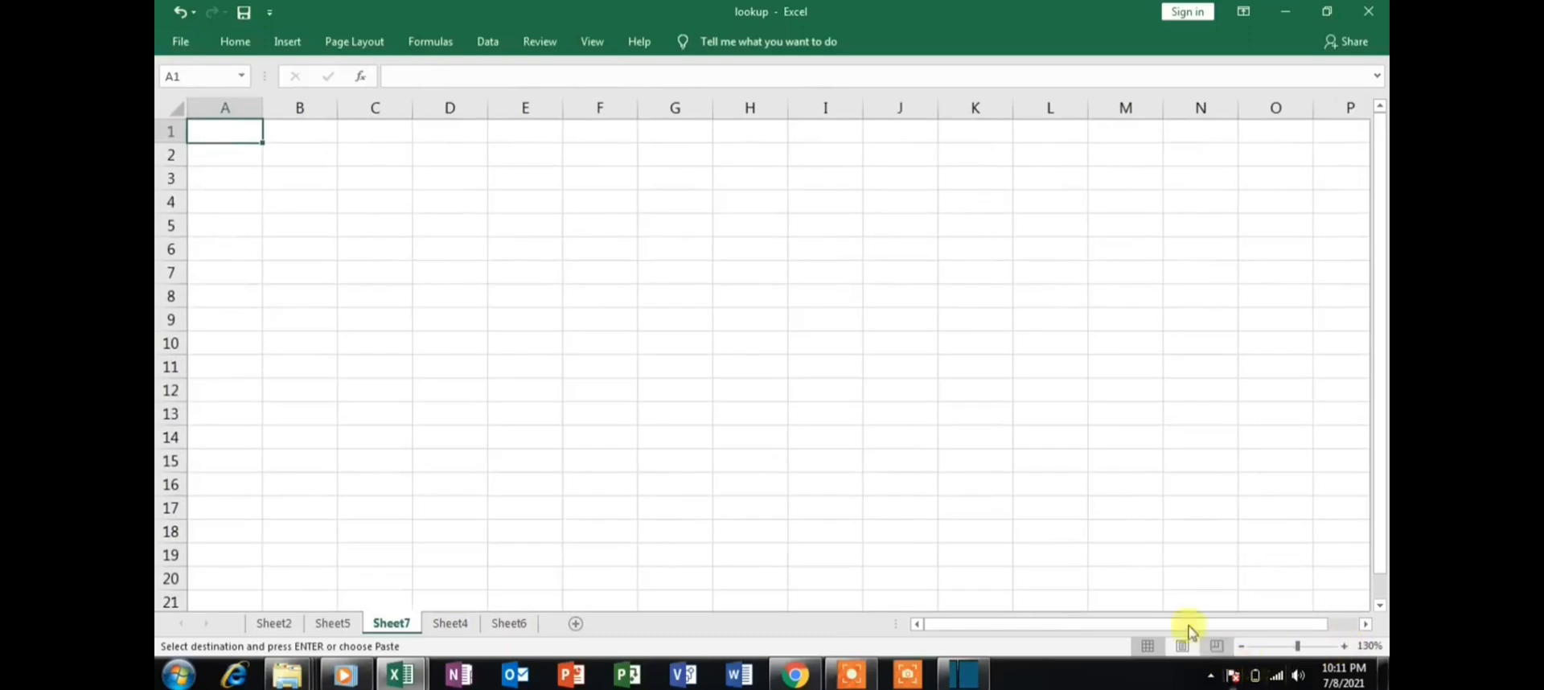
# Paste the copied table transposed at B4 of the new sheet and adjust the widths of its columns.
pyautogui.click(313, 193)
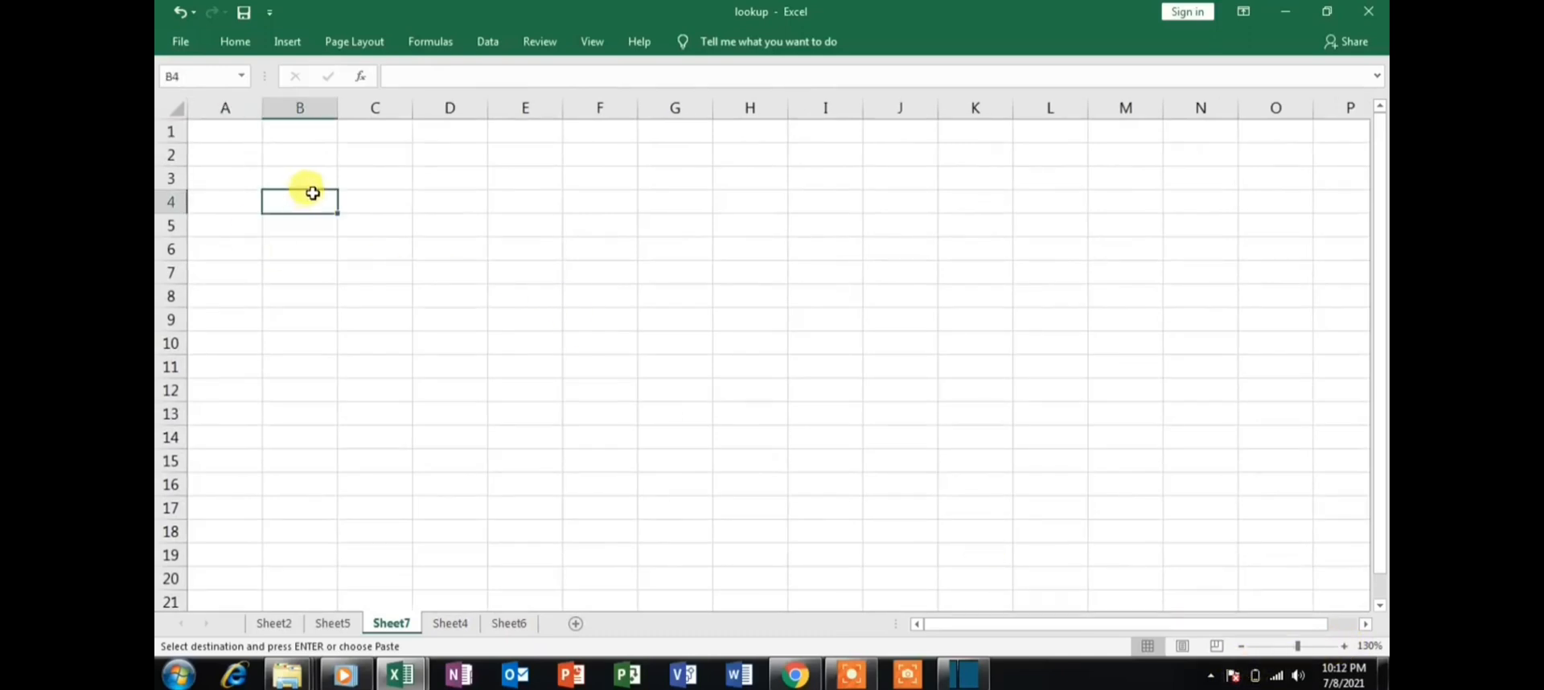
pyautogui.click(237, 48)
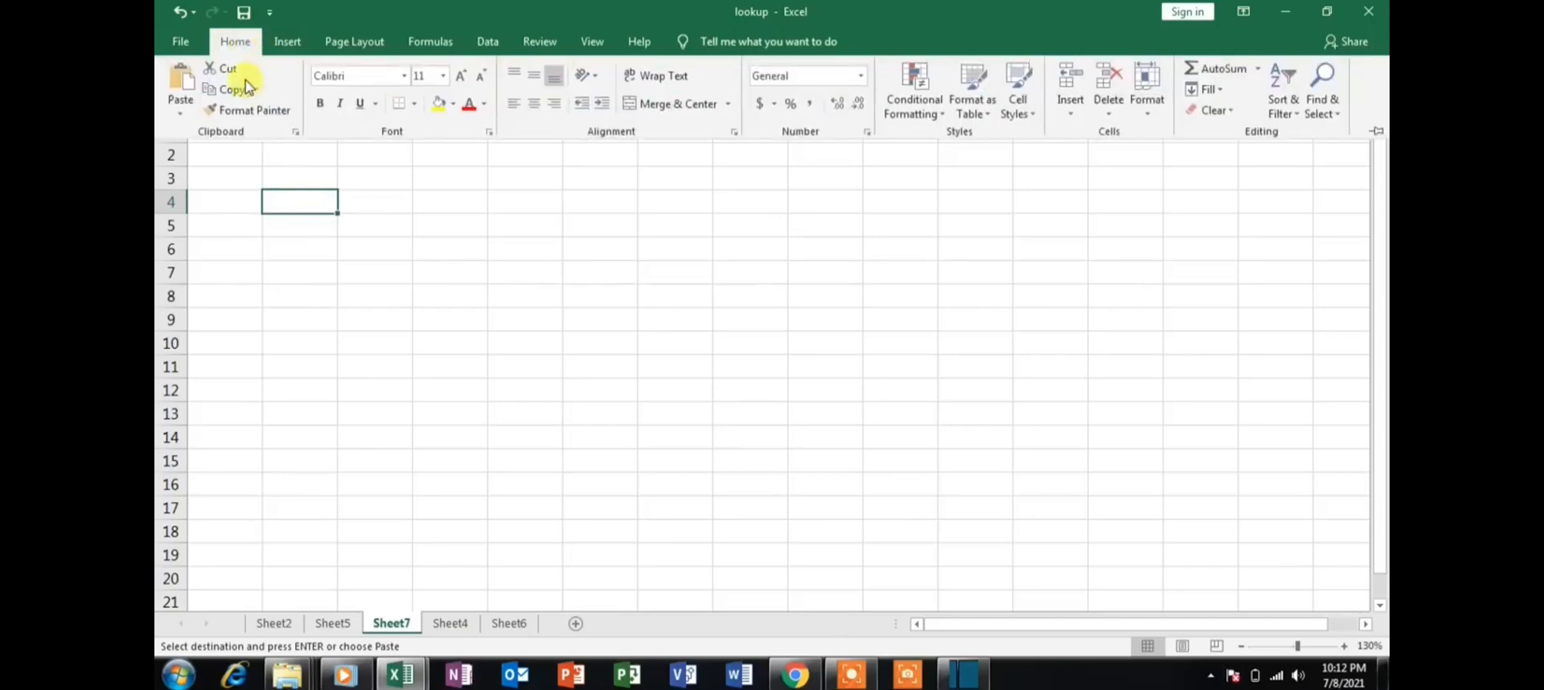
pyautogui.click(181, 114)
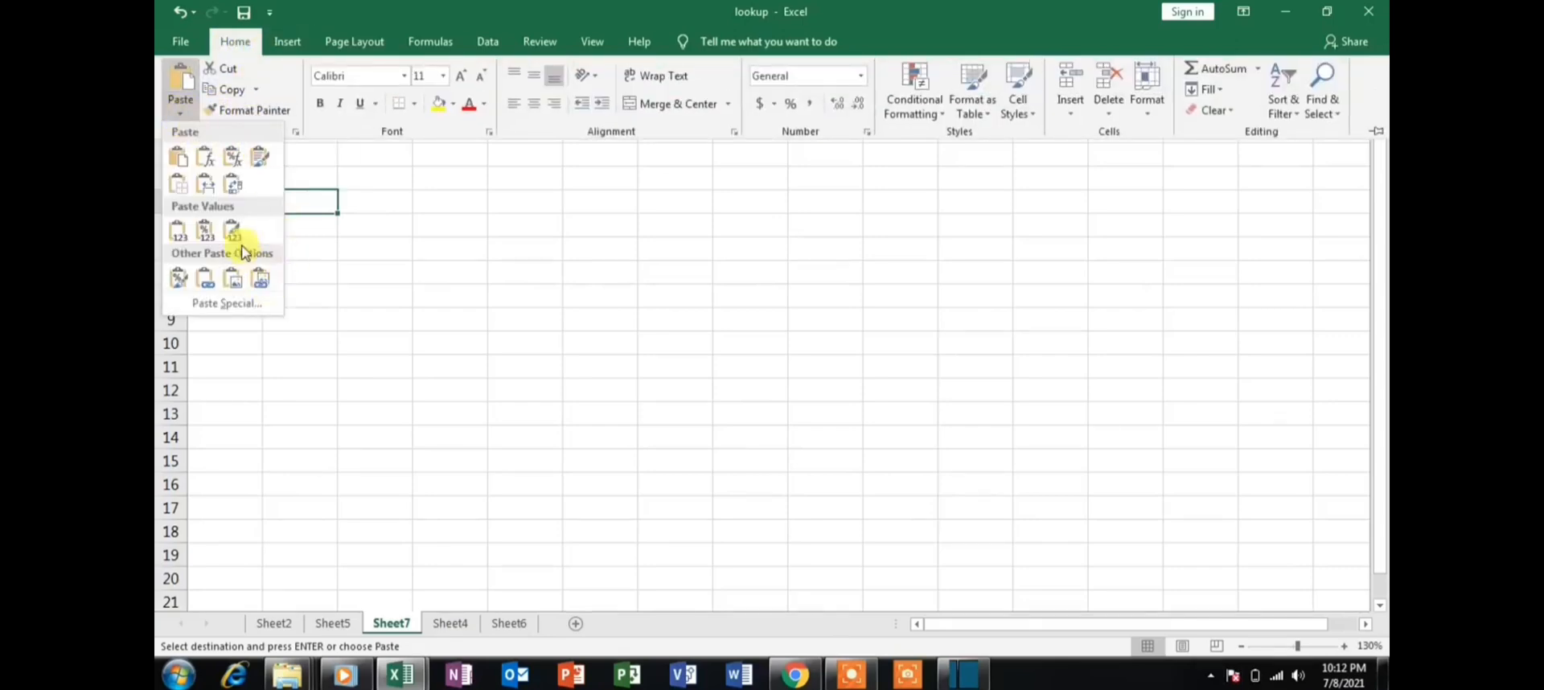
pyautogui.click(234, 188)
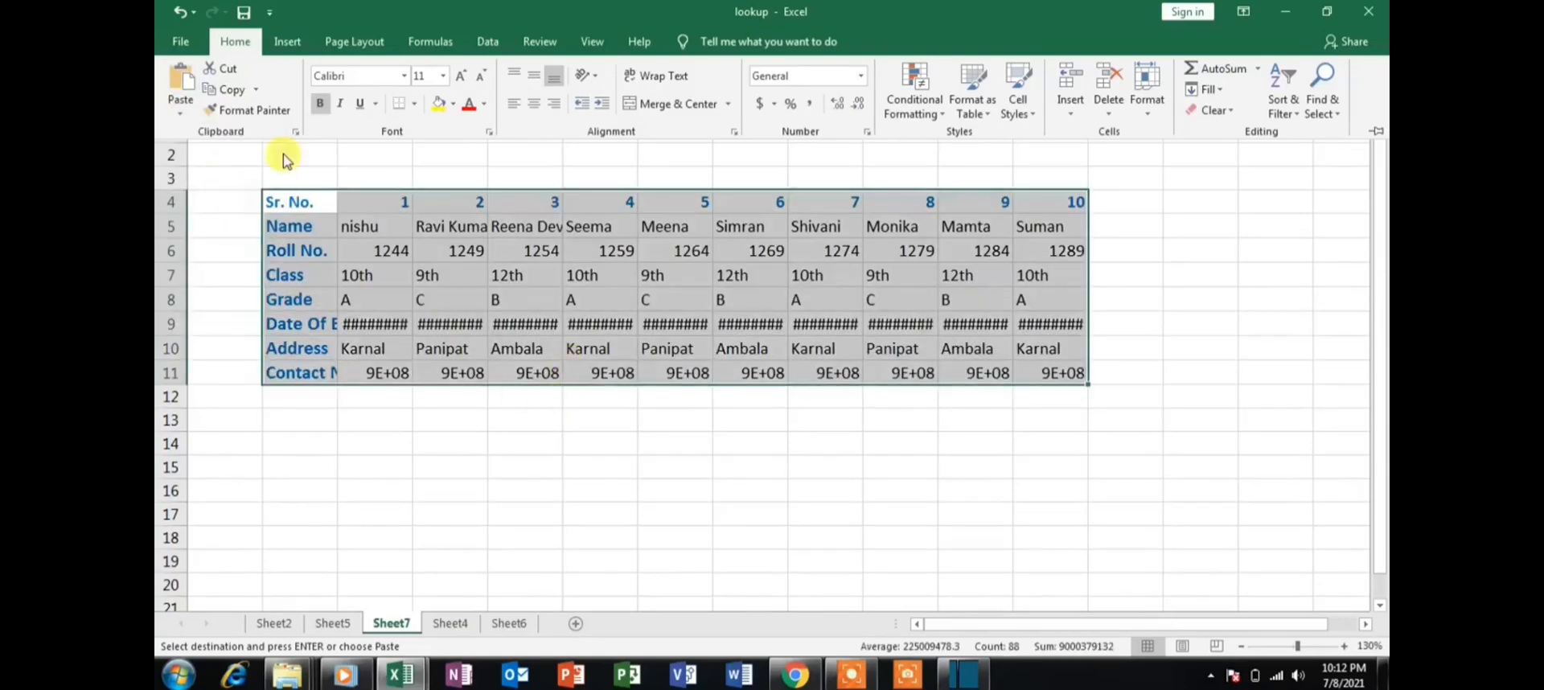
pyautogui.hotkey('ctrl', 'F1')
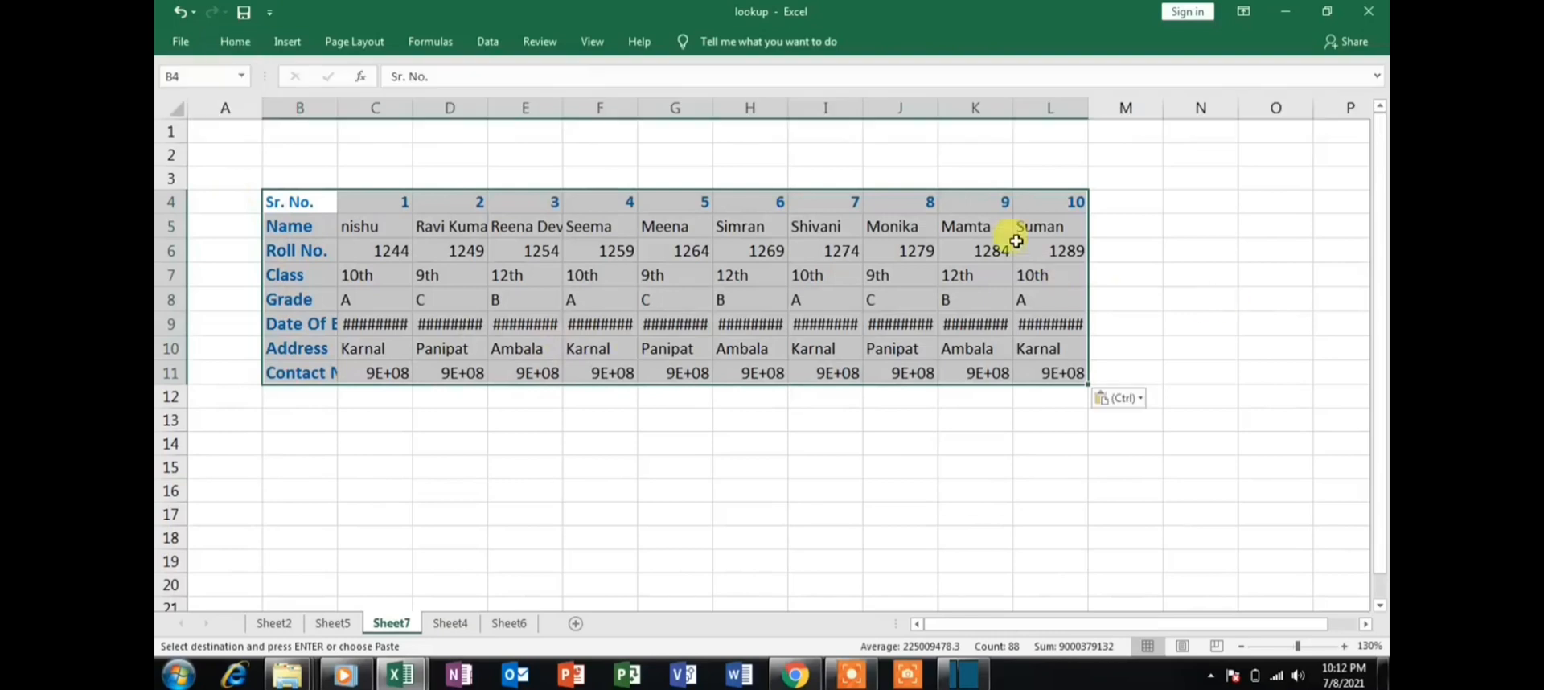
pyautogui.moveTo(296, 108); pyautogui.dragTo(1079, 107)
pyautogui.click(1219, 329)
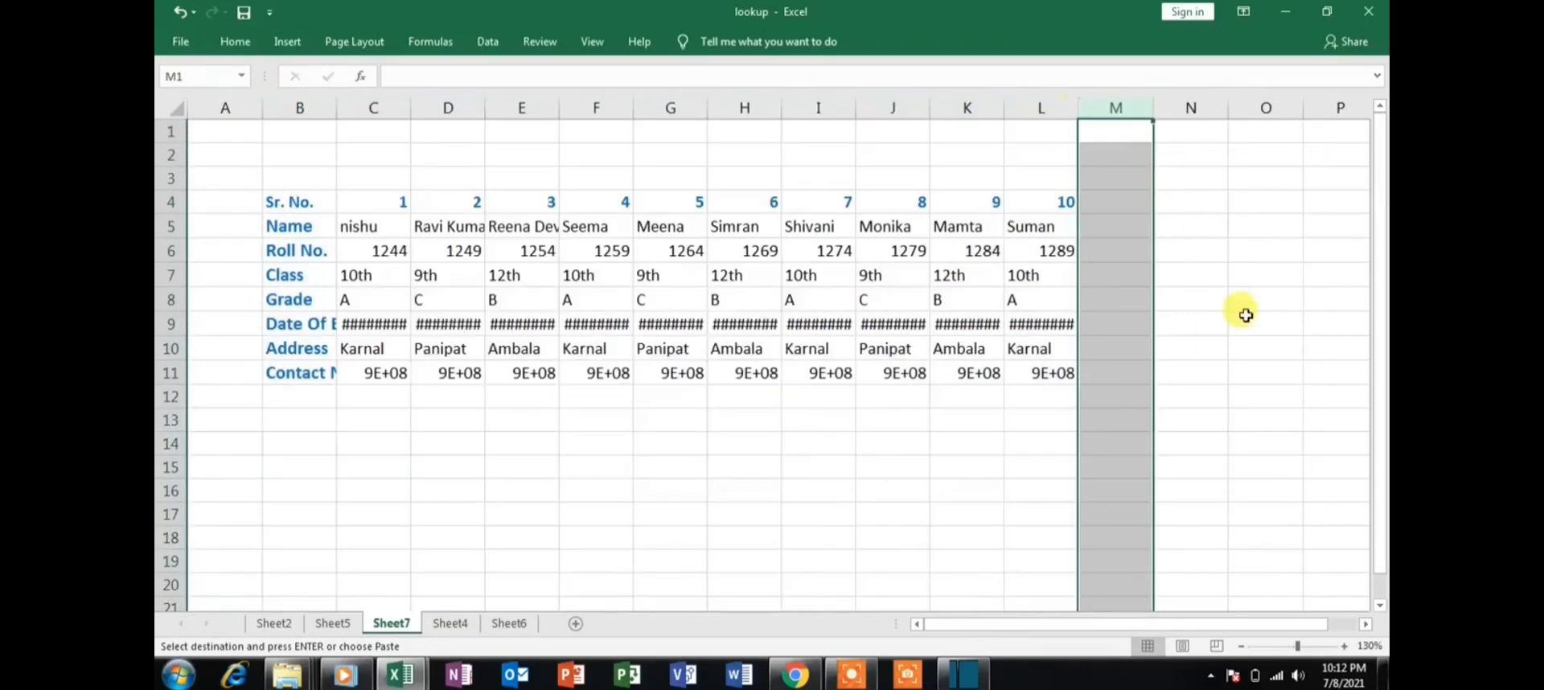
# Start an HLOOKUP formula in C15 on Sheet6 with C14 as the lookup value.
pyautogui.click(465, 624)
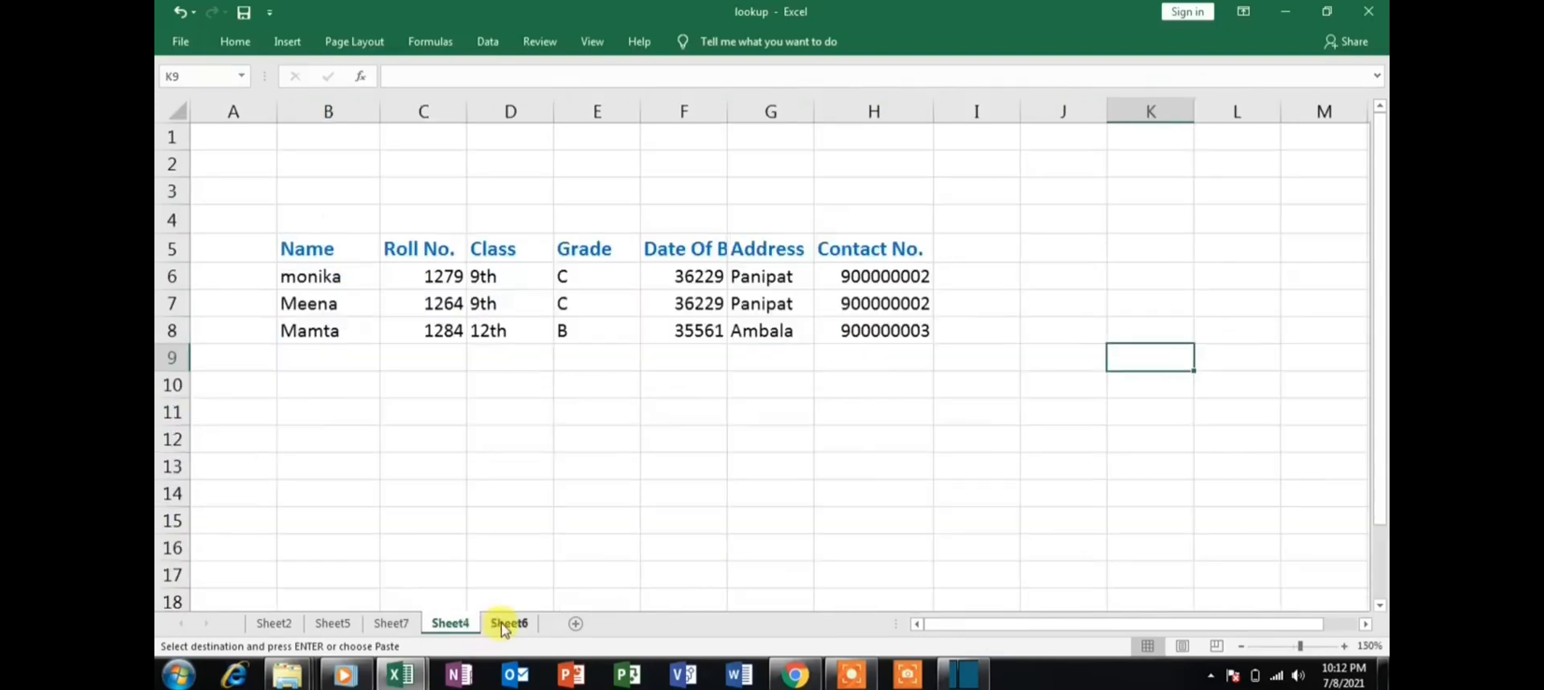
pyautogui.click(505, 625)
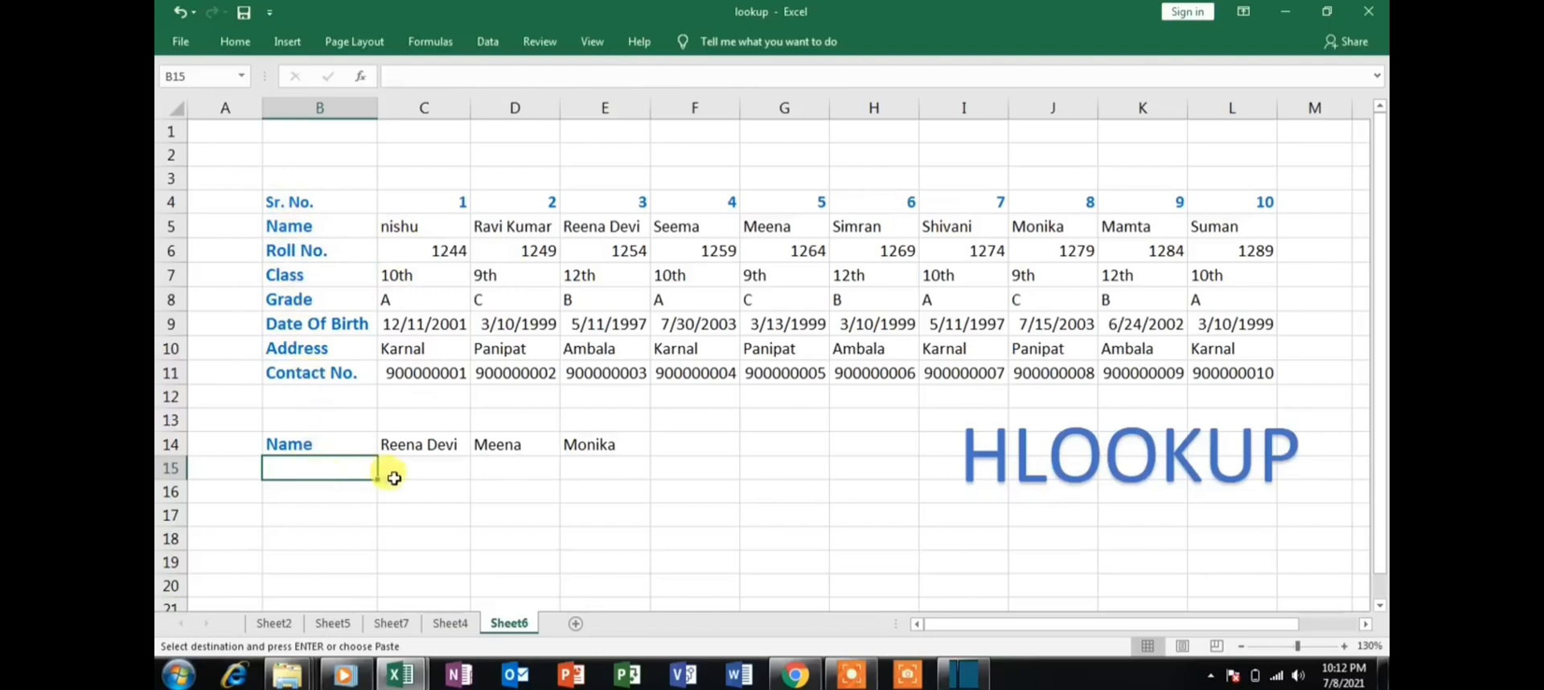
pyautogui.click(421, 444)
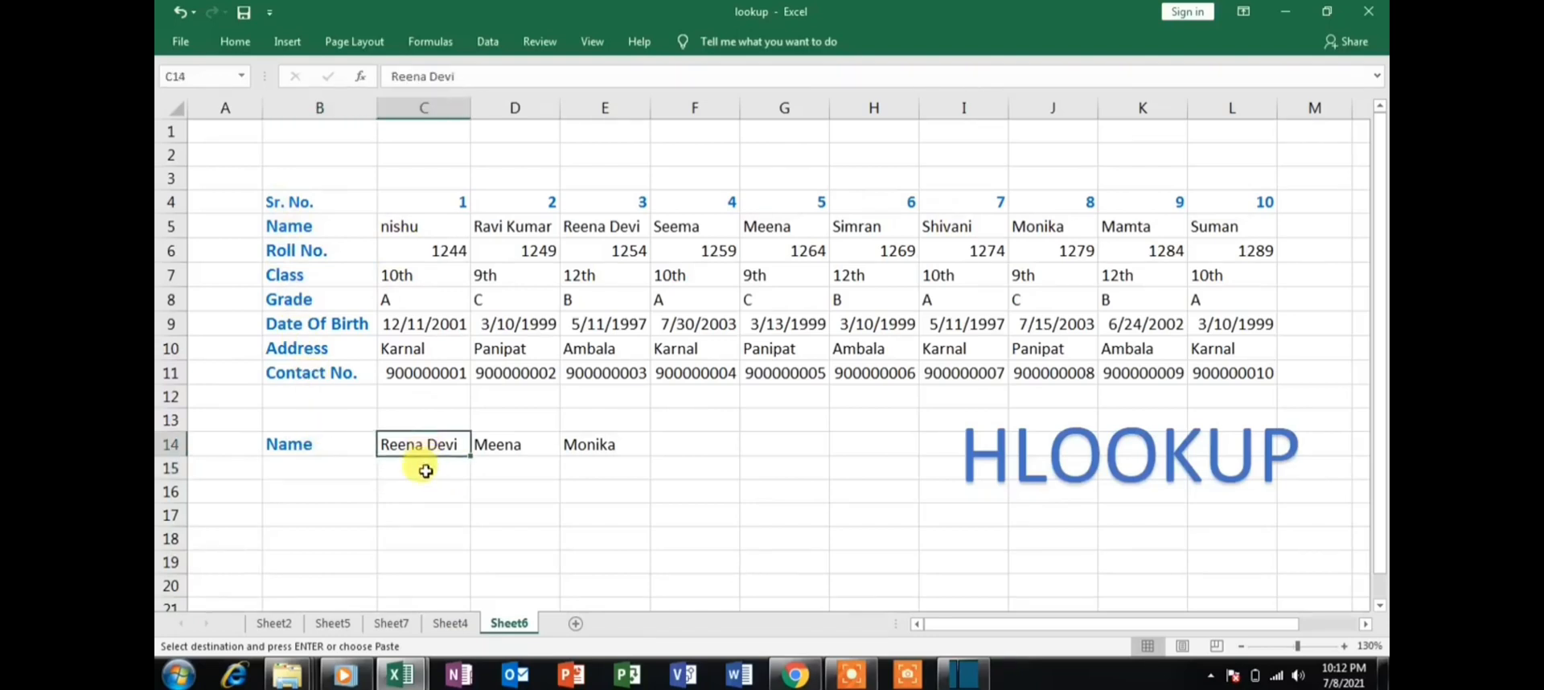
pyautogui.click(426, 473)
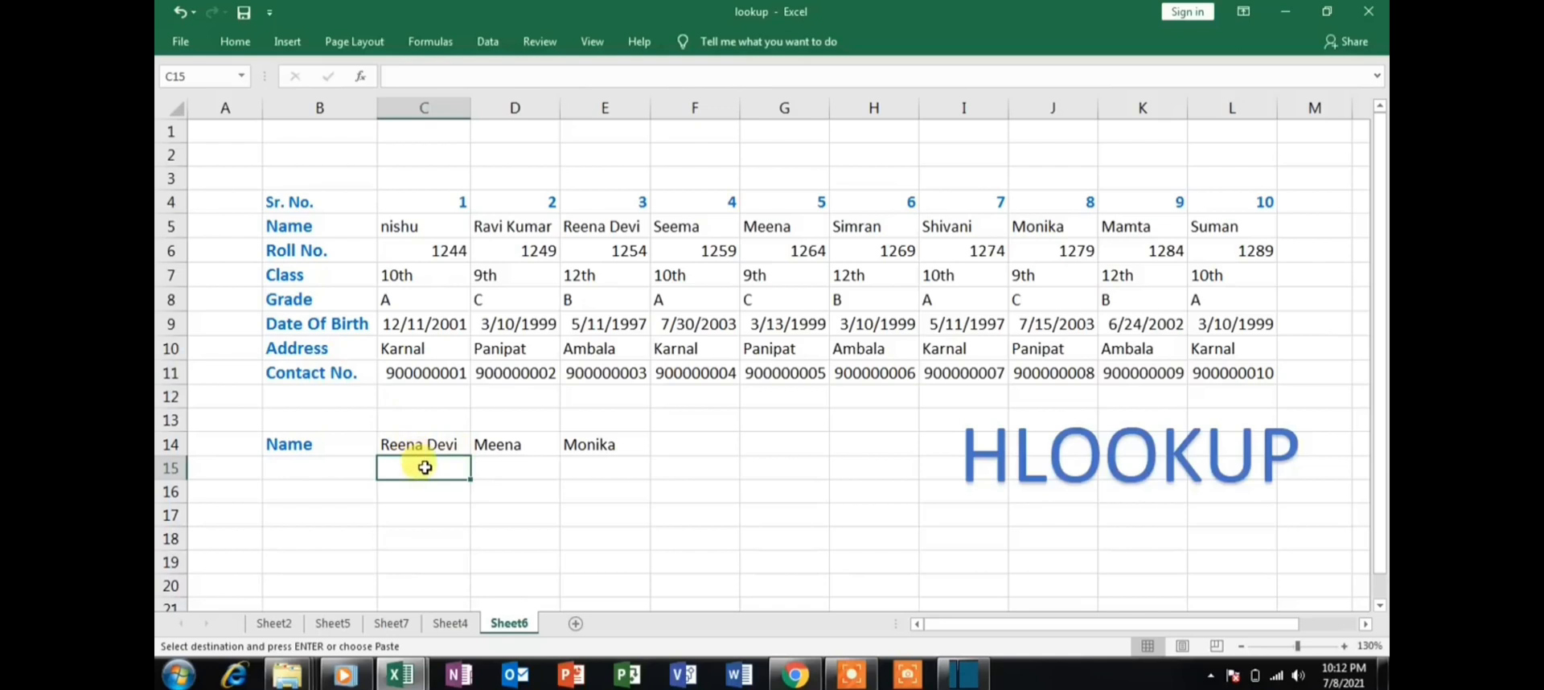
pyautogui.write('=')
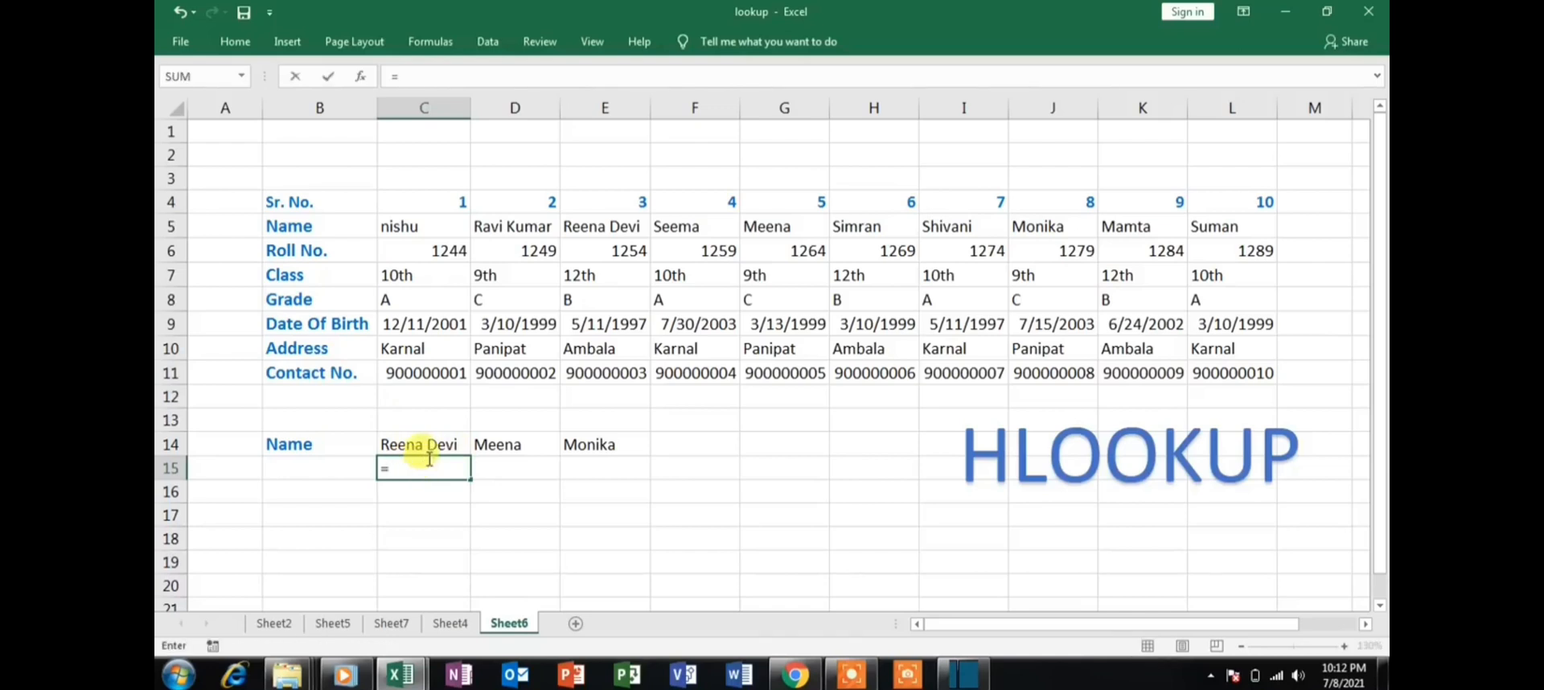
pyautogui.write('h')
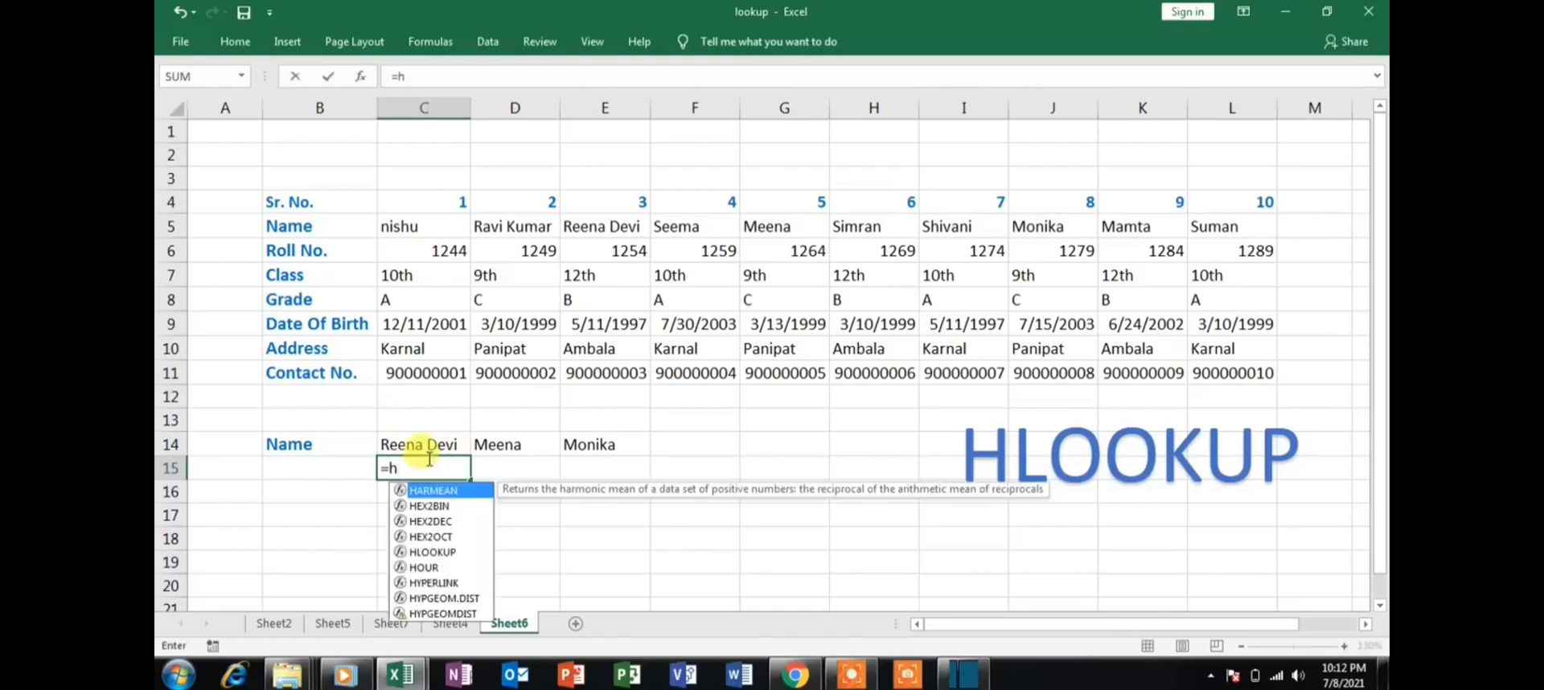
pyautogui.write('lookup')
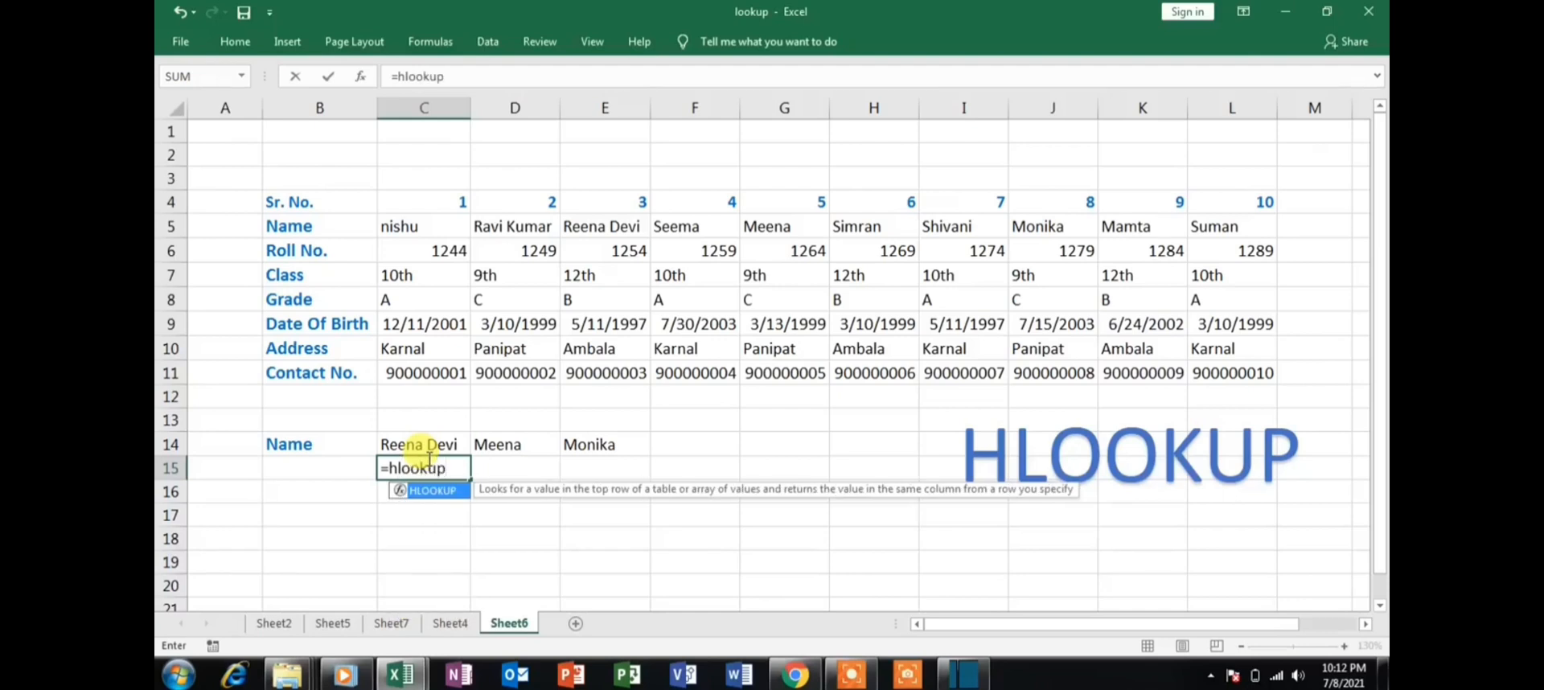
pyautogui.write('(')
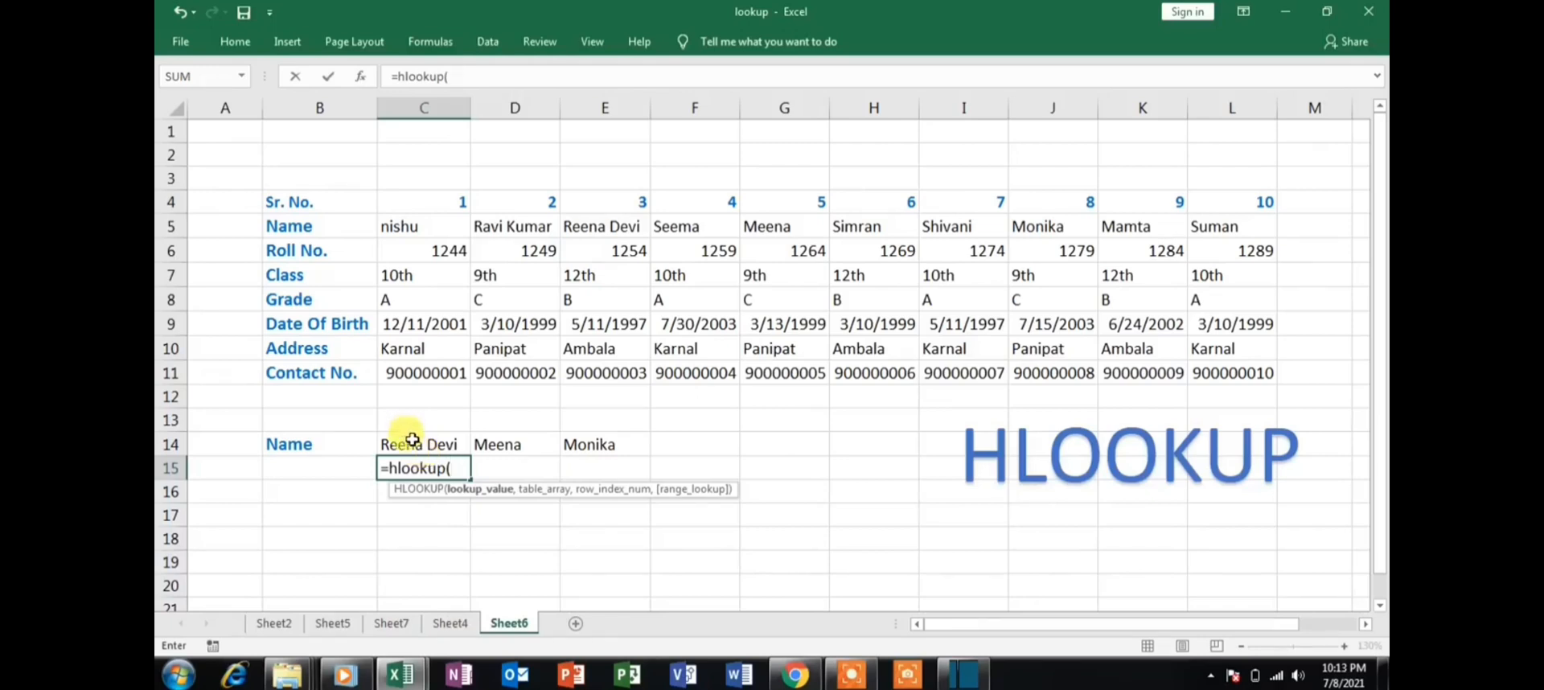
pyautogui.click(412, 440)
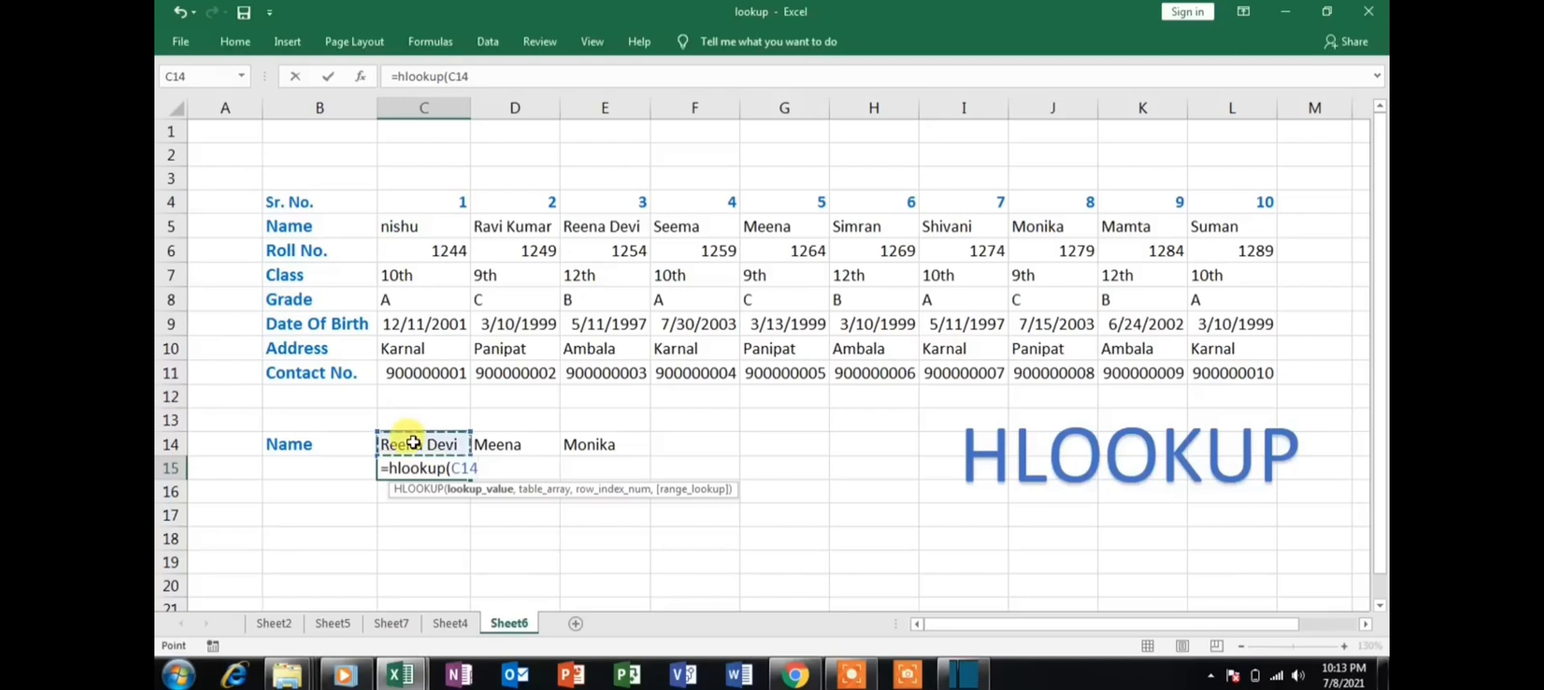
pyautogui.write(',')
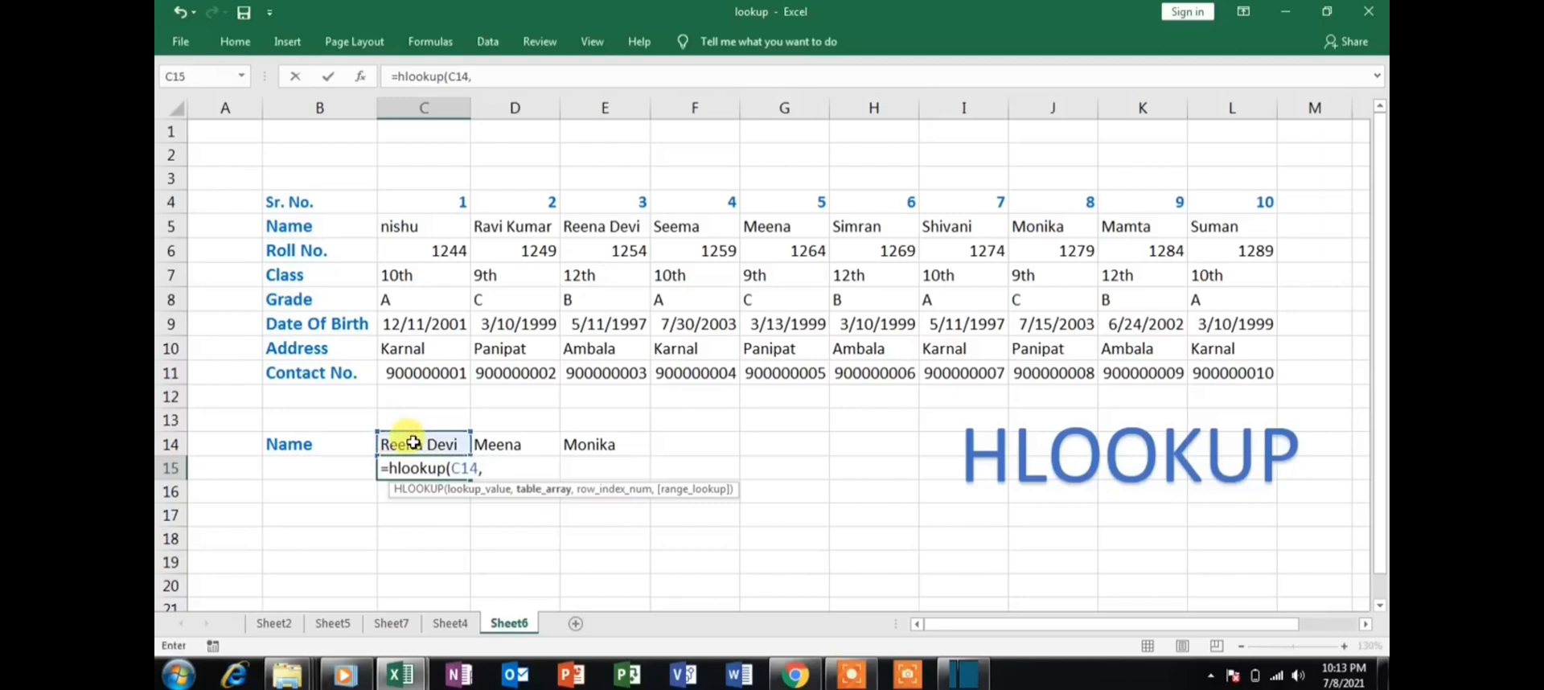
# Complete the HLOOKUP with table array C5:L11, row index 2 and an empty range-lookup argument.
pyautogui.moveTo(408, 222); pyautogui.dragTo(1238, 368)
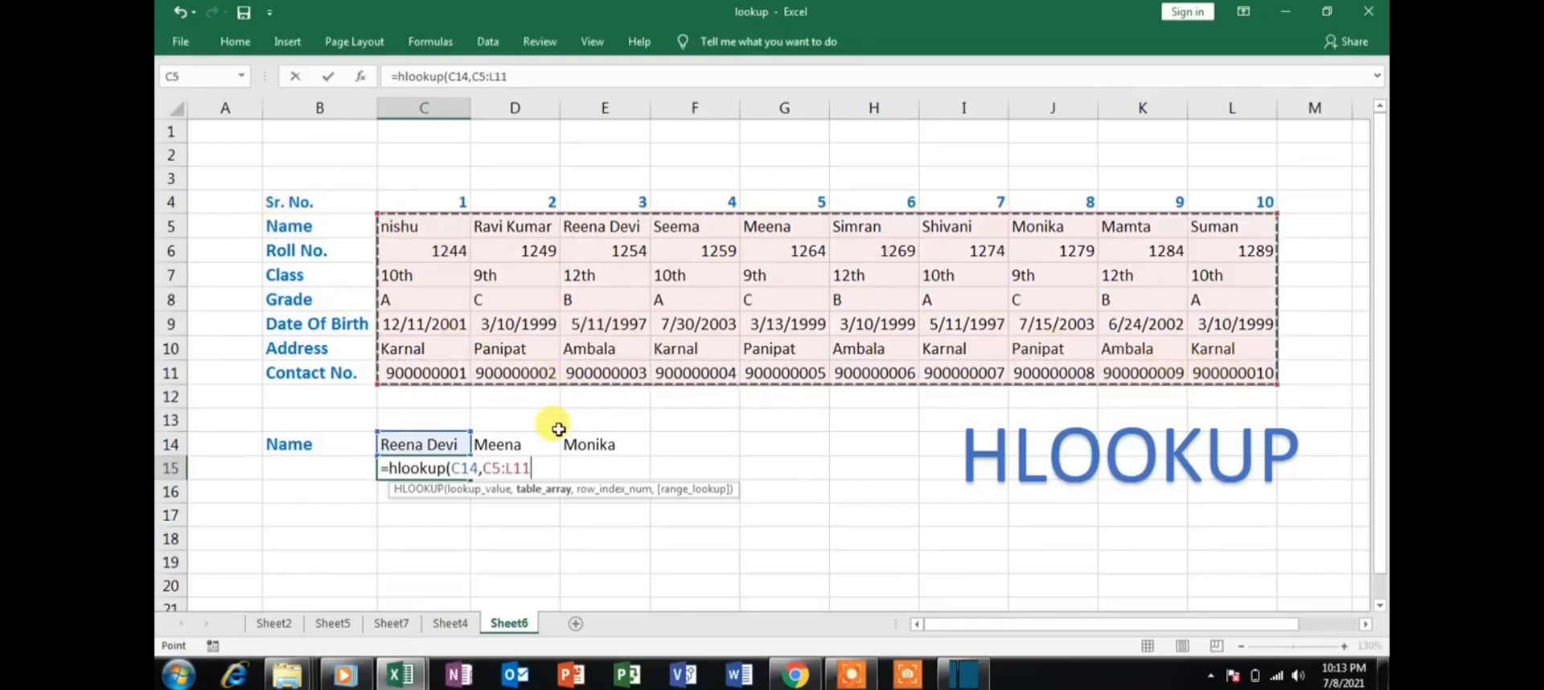
pyautogui.write(',')
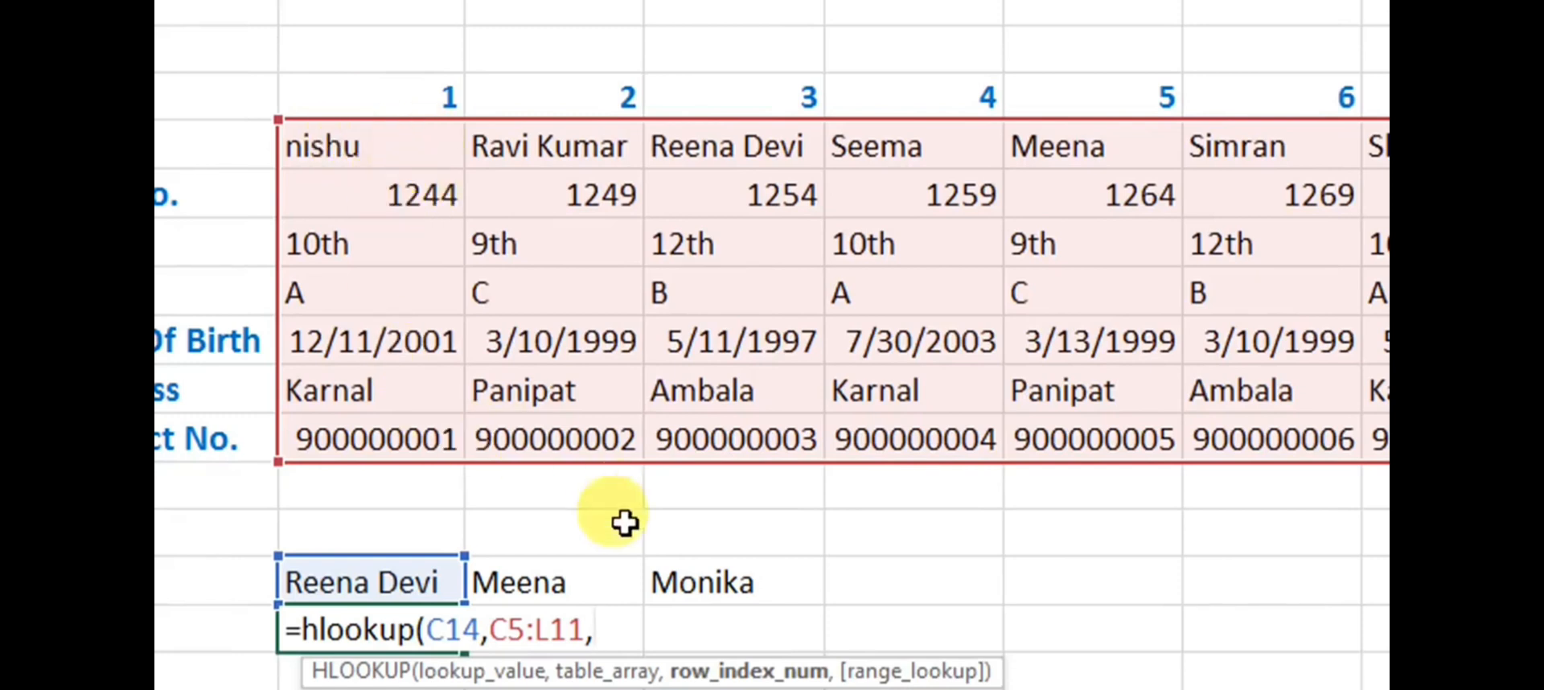
pyautogui.write('2')
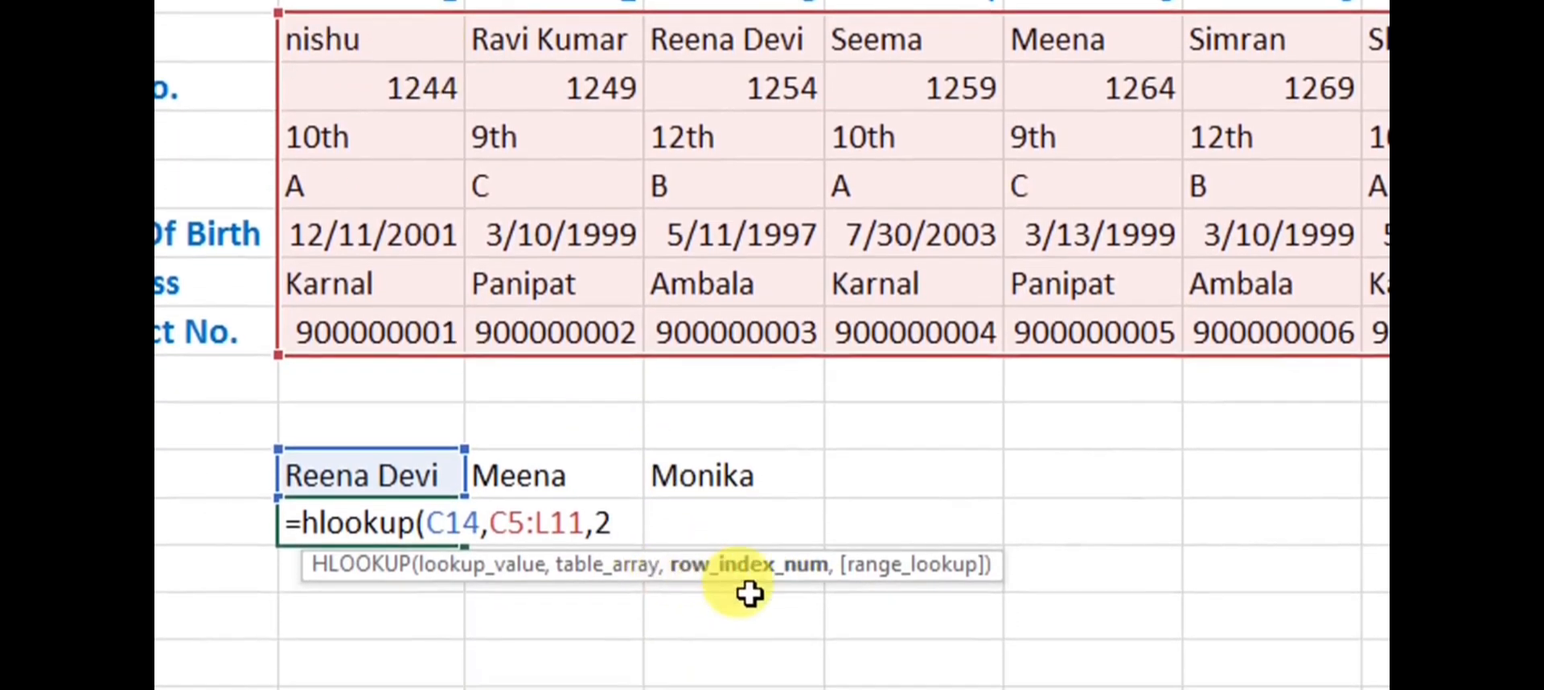
pyautogui.write(',')
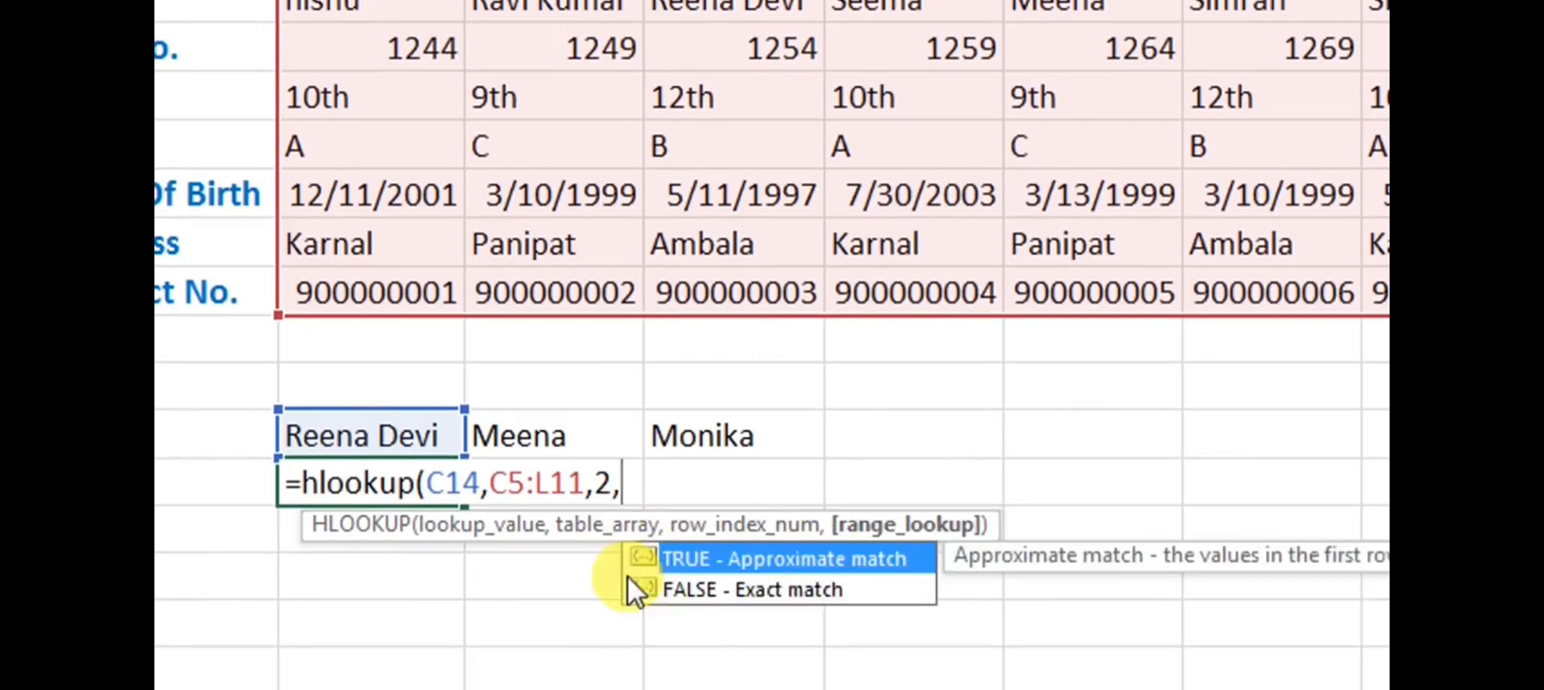
pyautogui.doubleClick(816, 584)
pyautogui.press('Return')
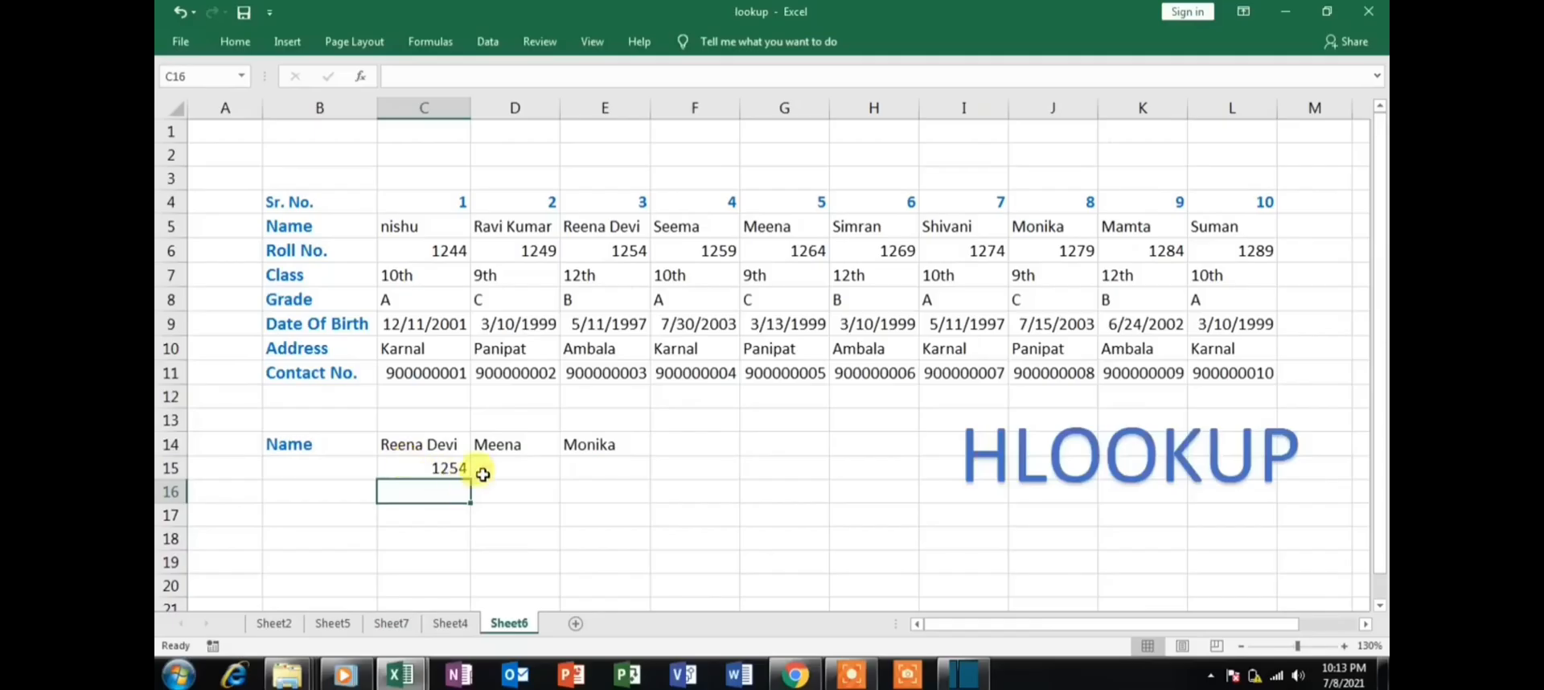
# Fill the C15 HLOOKUP formula down to C20 and across to E20.
pyautogui.click(466, 473)
pyautogui.moveTo(473, 483); pyautogui.dragTo(459, 599)
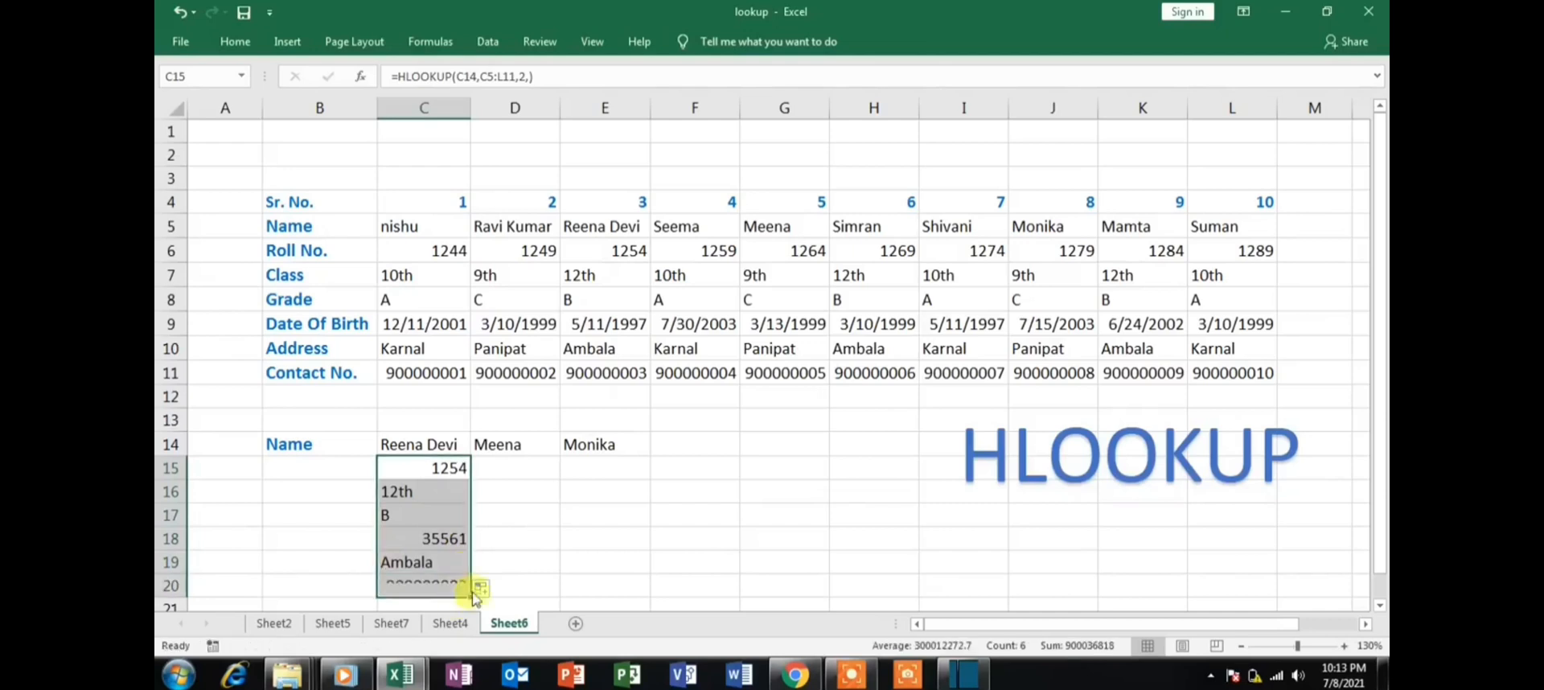
pyautogui.scroll(-1, 513, 552)
pyautogui.moveTo(470, 527); pyautogui.dragTo(665, 510)
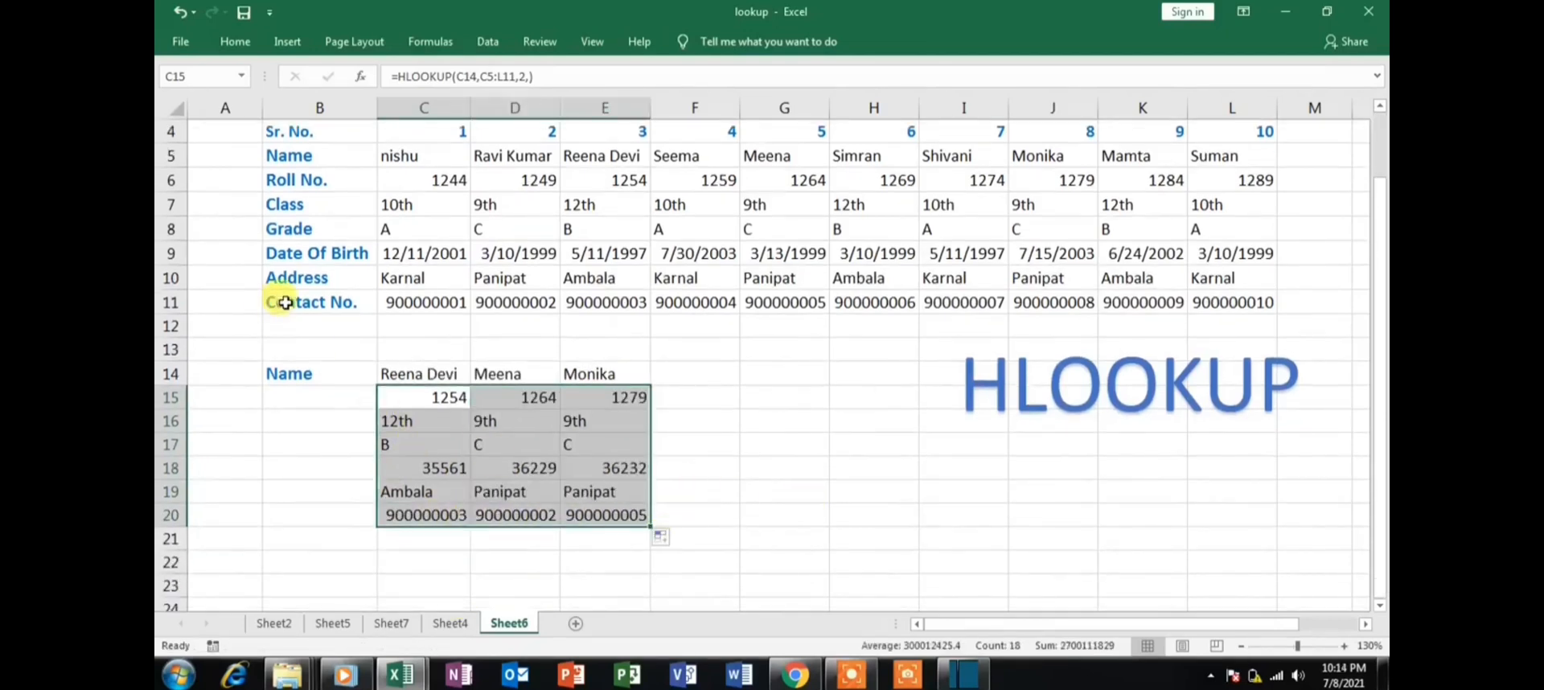
# Review the HLOOKUP results on Sheet6 against its source rows, and compare them with the VLOOKUP tables on Sheet5.
pyautogui.moveTo(312, 396); pyautogui.dragTo(321, 503)
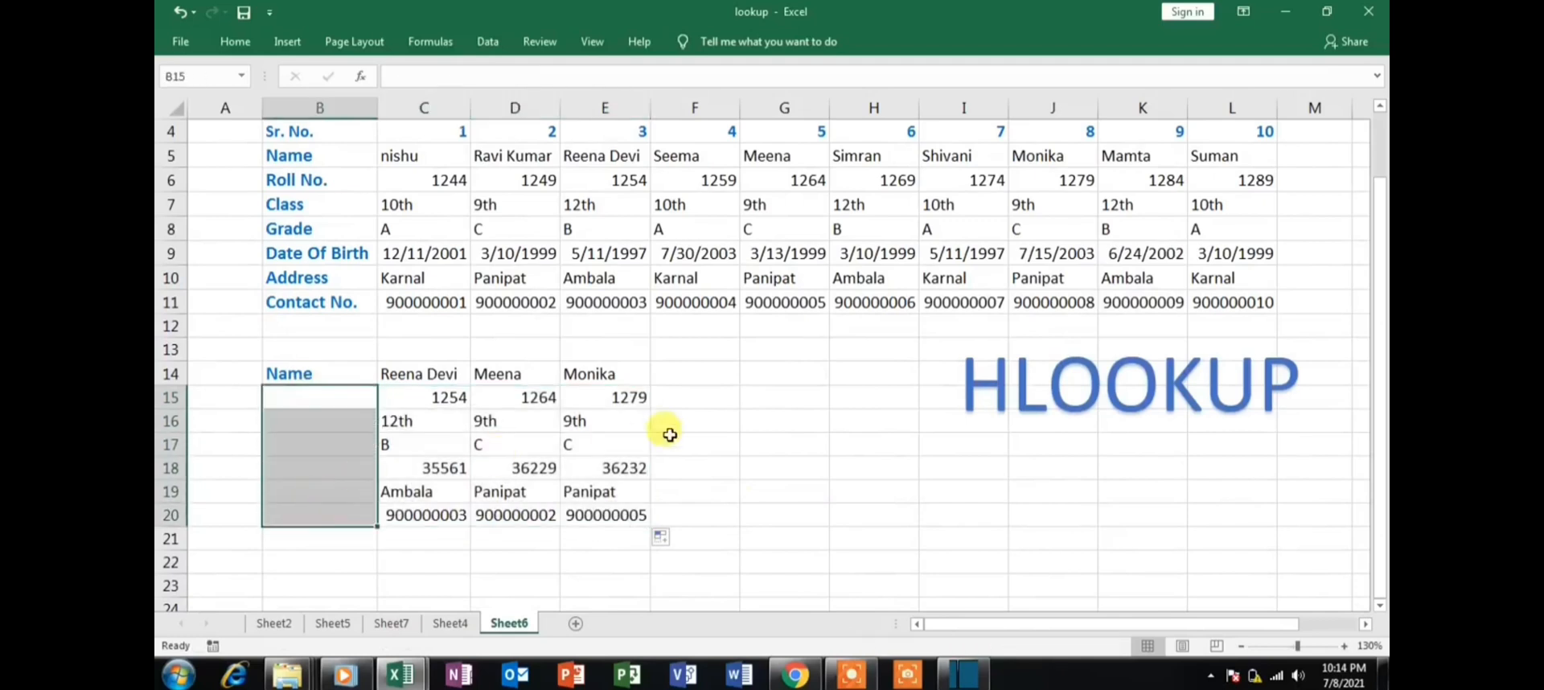
pyautogui.click(743, 419)
pyautogui.scroll(1, 668, 429)
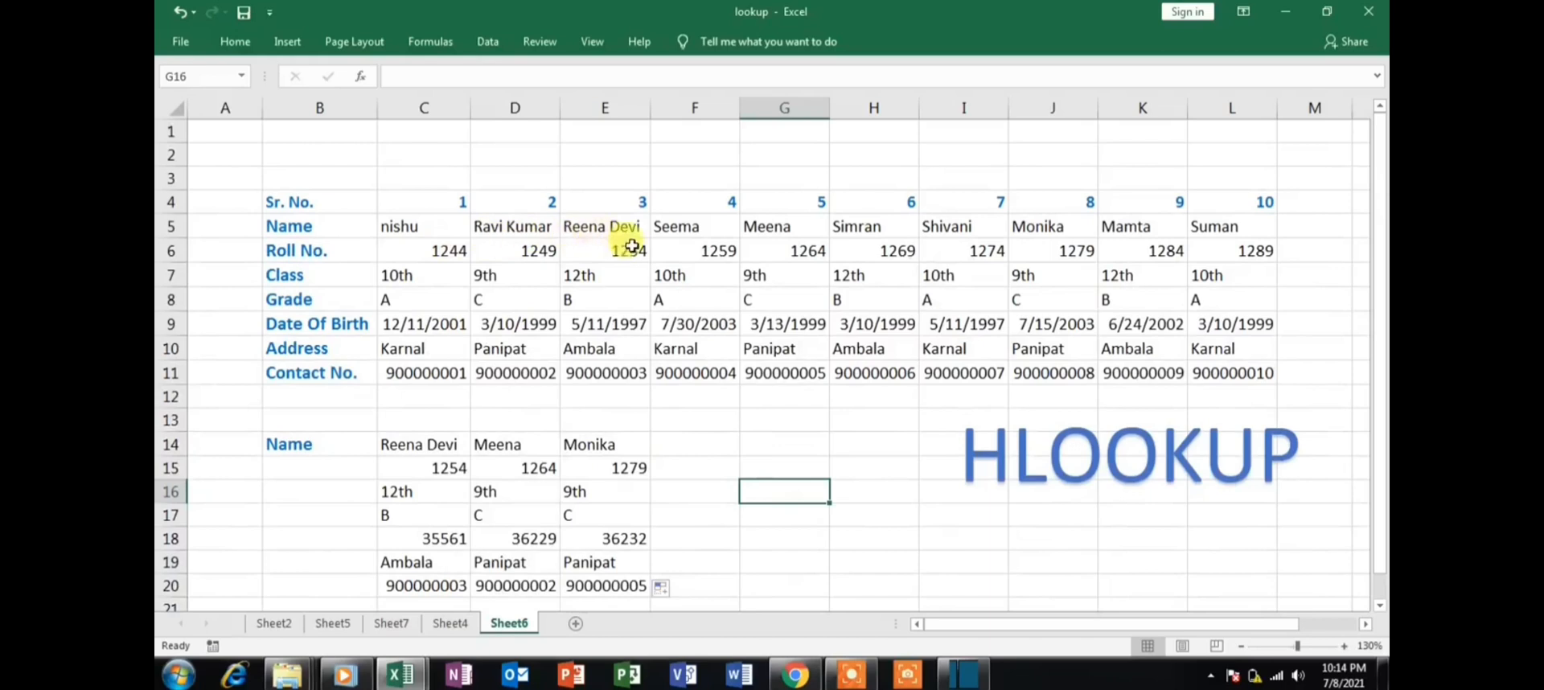
pyautogui.scroll(-1, 491, 360)
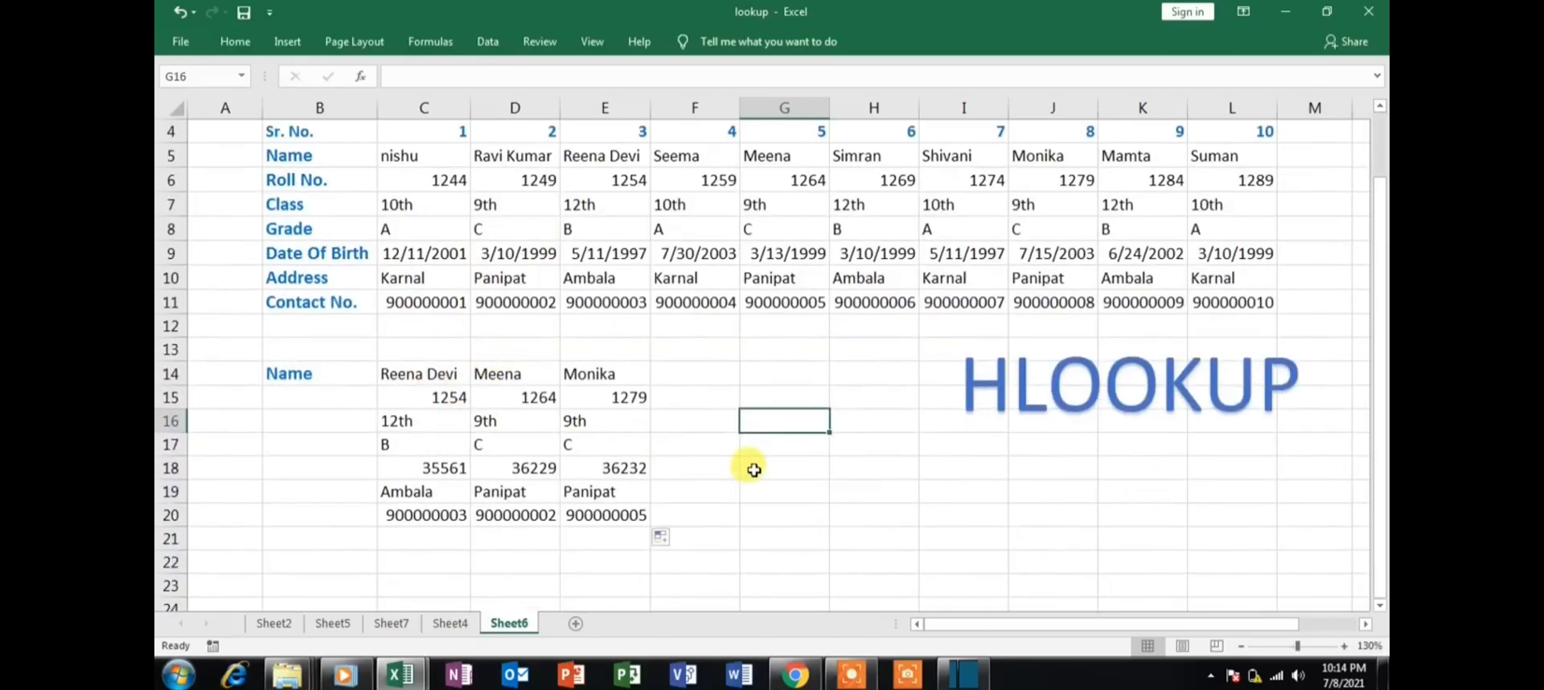
pyautogui.scroll(-1, 754, 470)
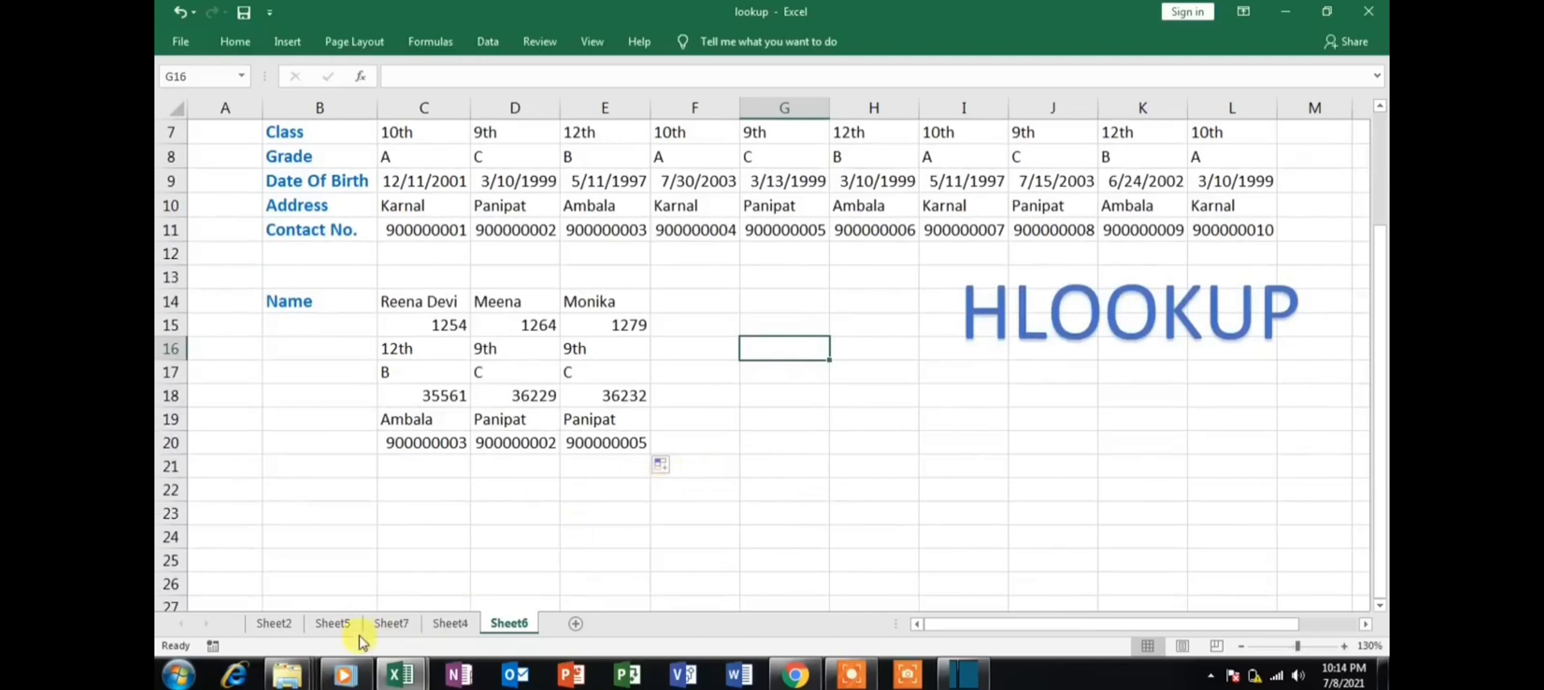
pyautogui.click(331, 624)
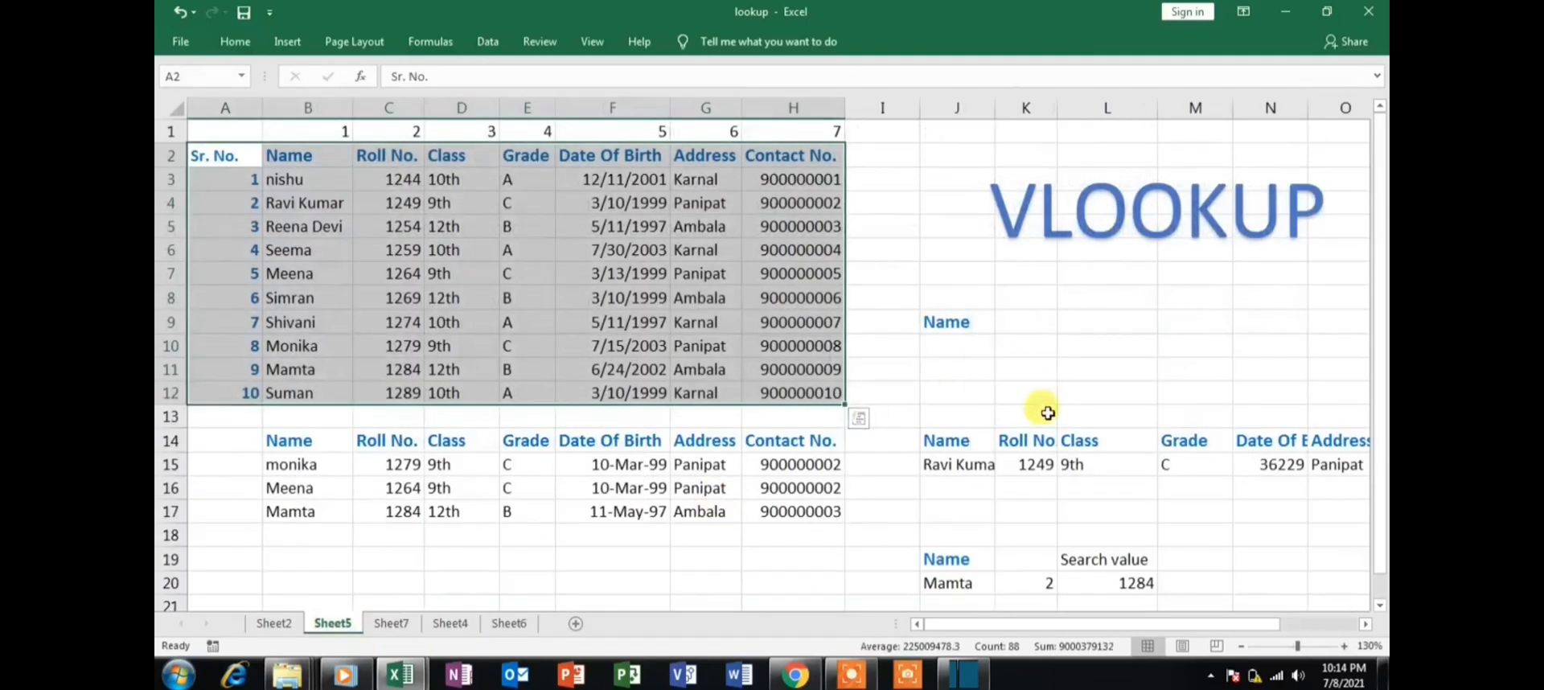
pyautogui.scroll(-1, 775, 541)
pyautogui.click(510, 624)
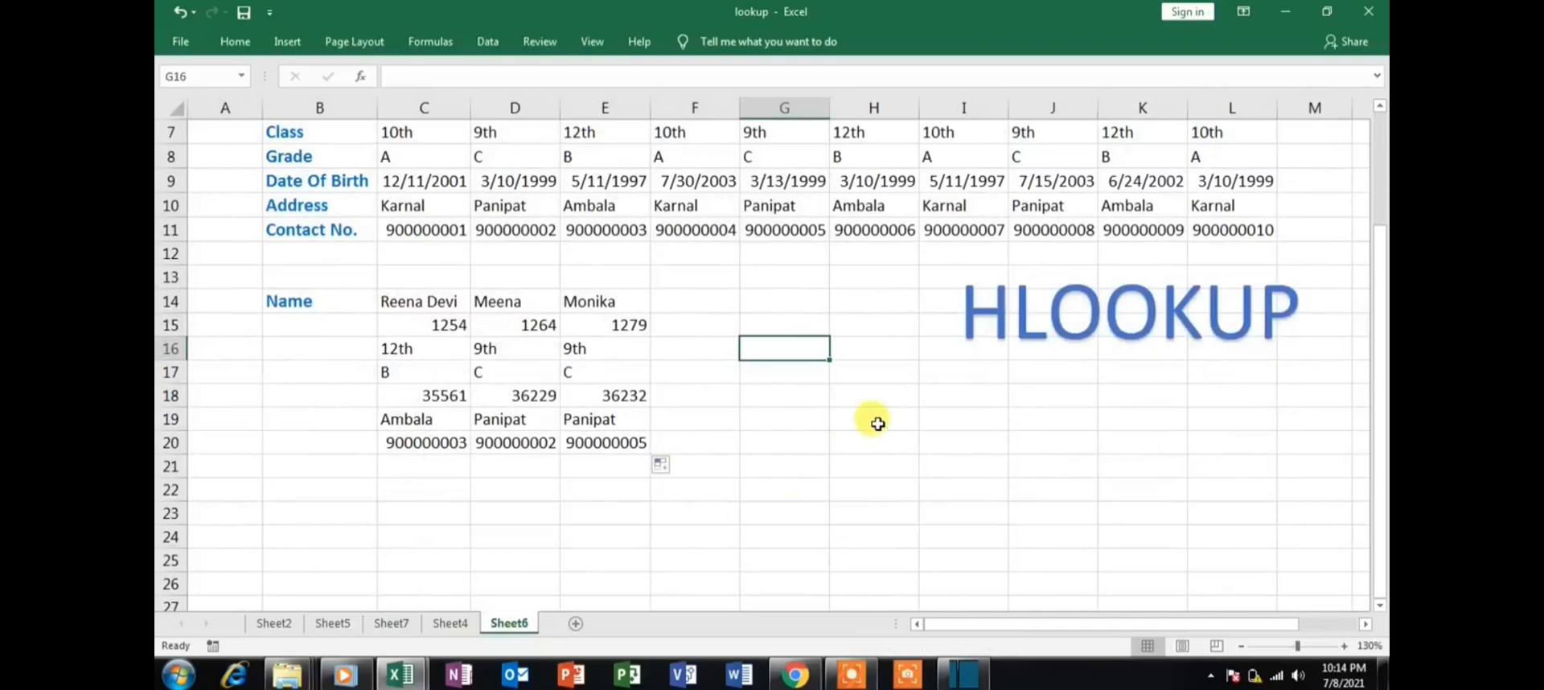
pyautogui.scroll(2, 878, 424)
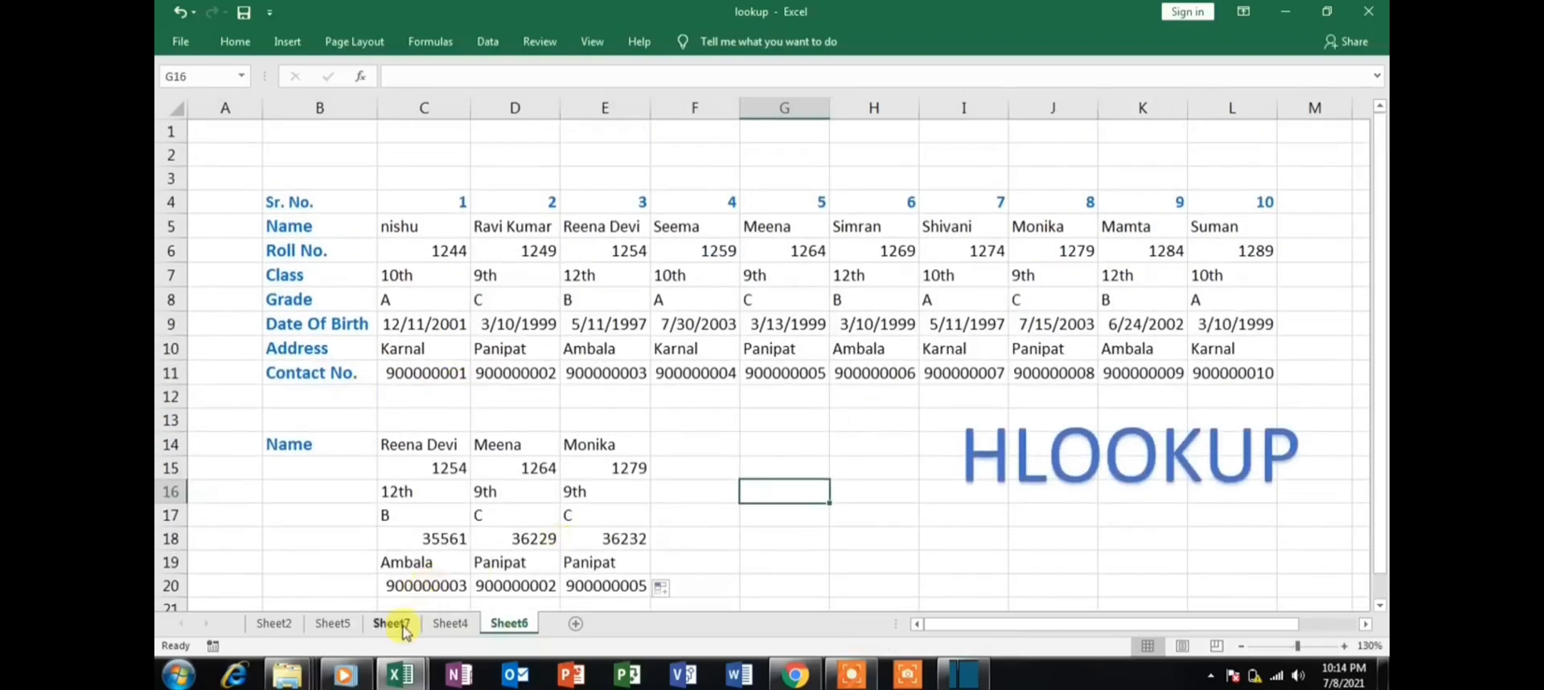
pyautogui.click(333, 624)
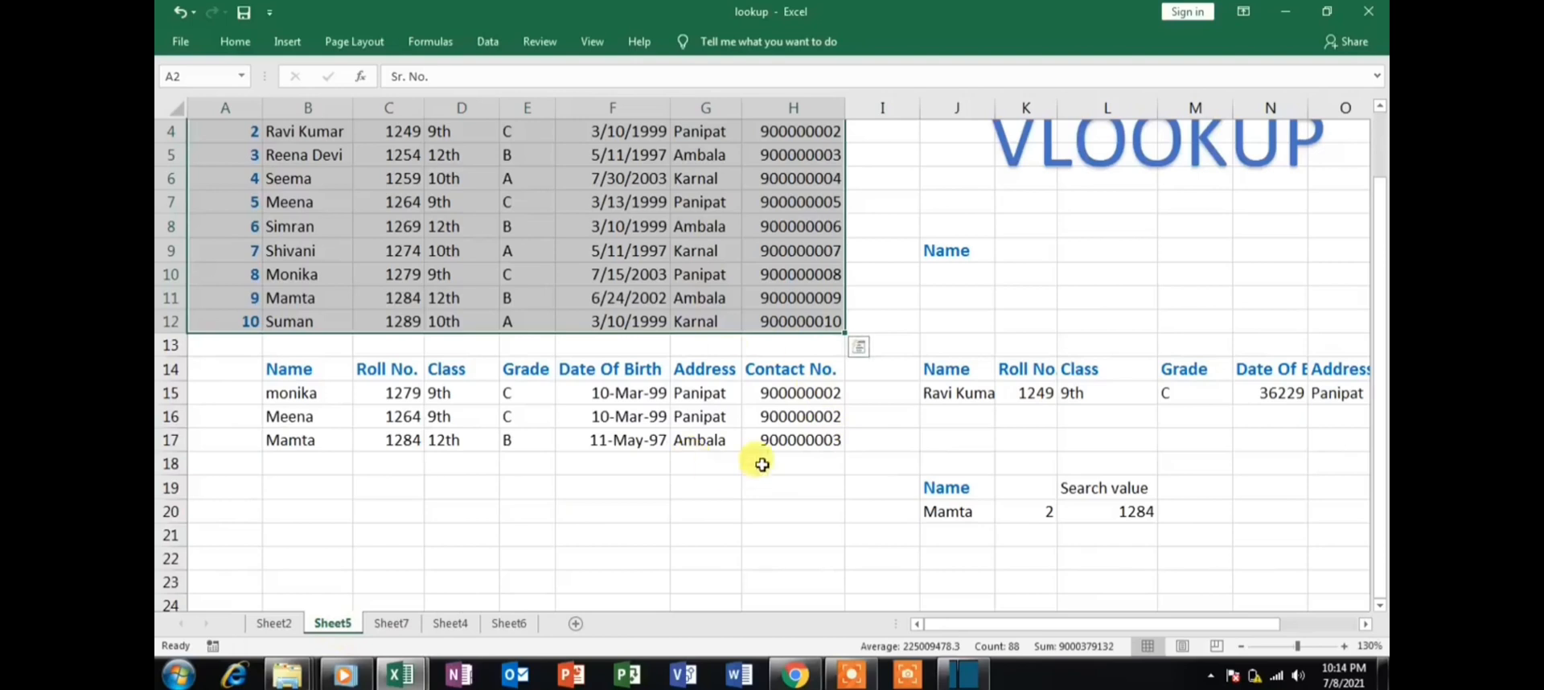
pyautogui.scroll(1, 768, 458)
pyautogui.click(982, 372)
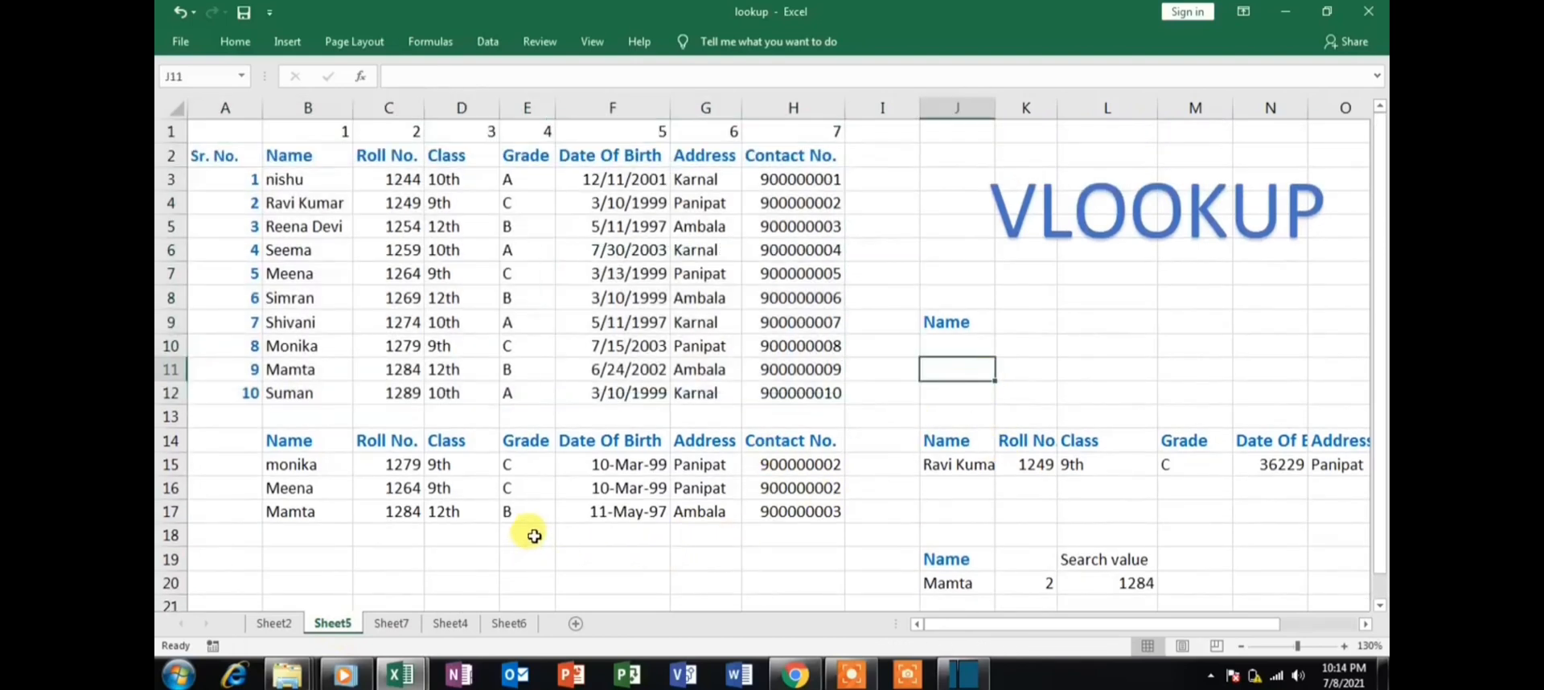
pyautogui.click(1050, 351)
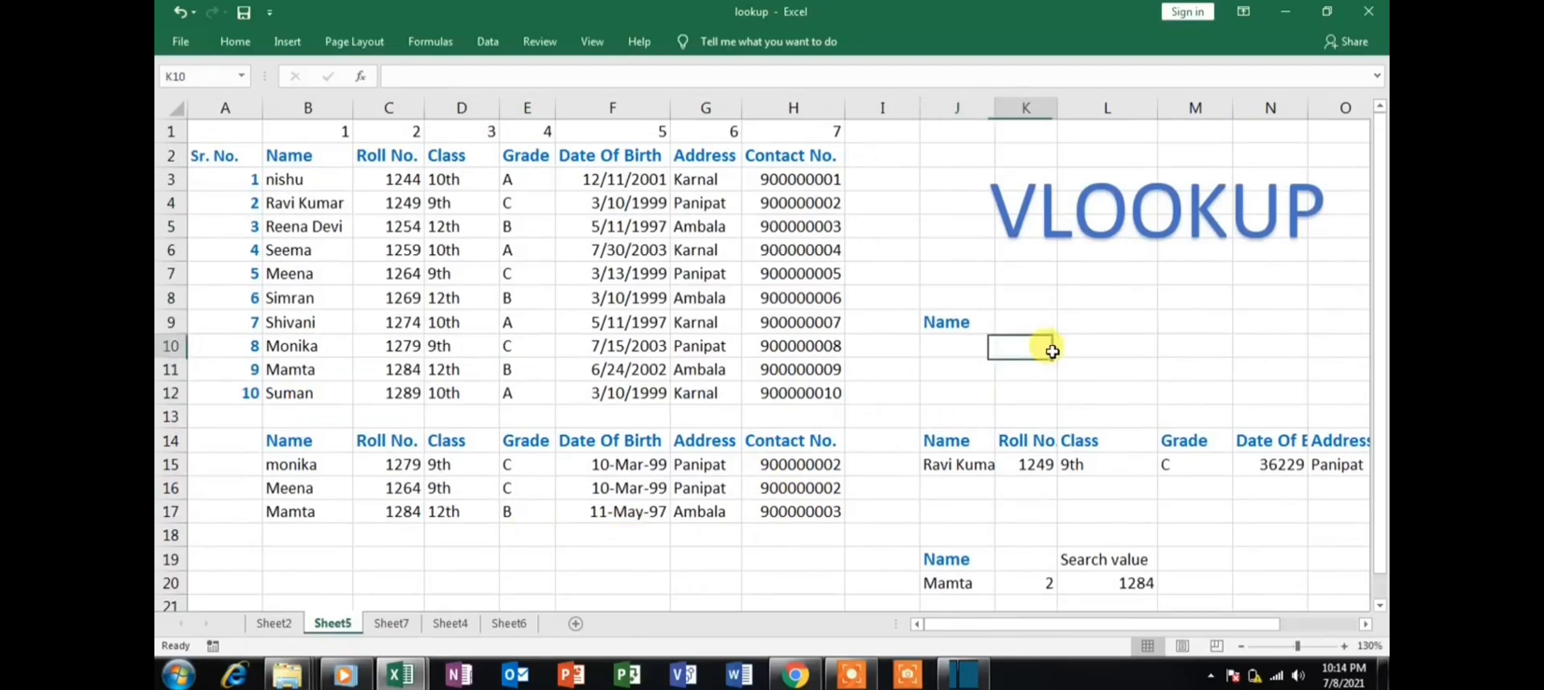